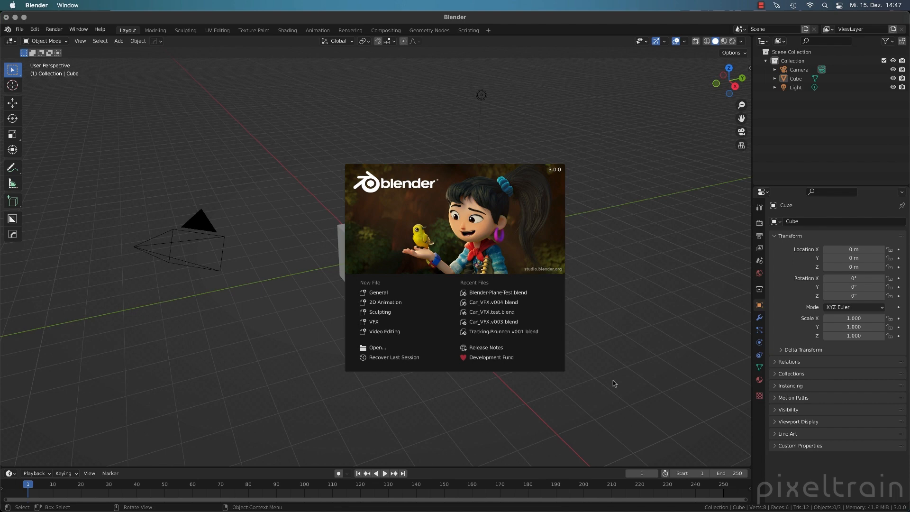
Step: Start a new VFX project, discarding the unsaved changes to the current scene
left_click(389, 322)
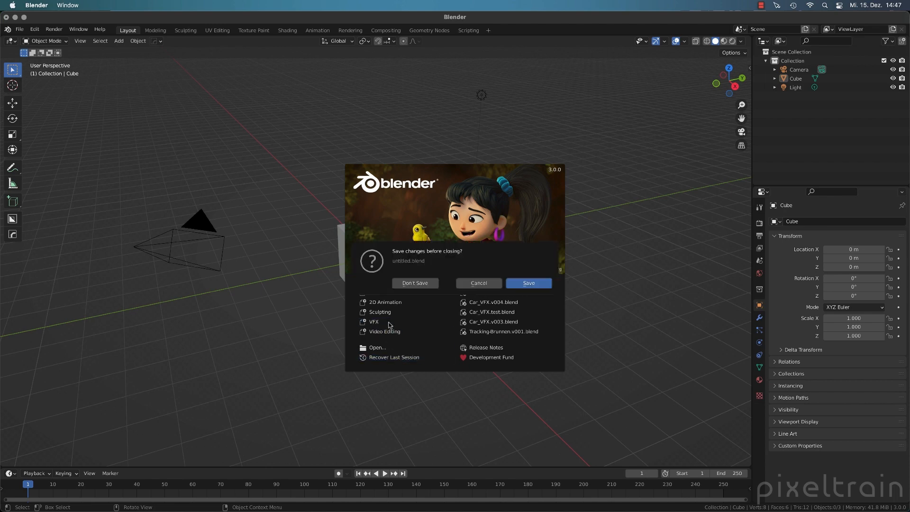
left_click(408, 284)
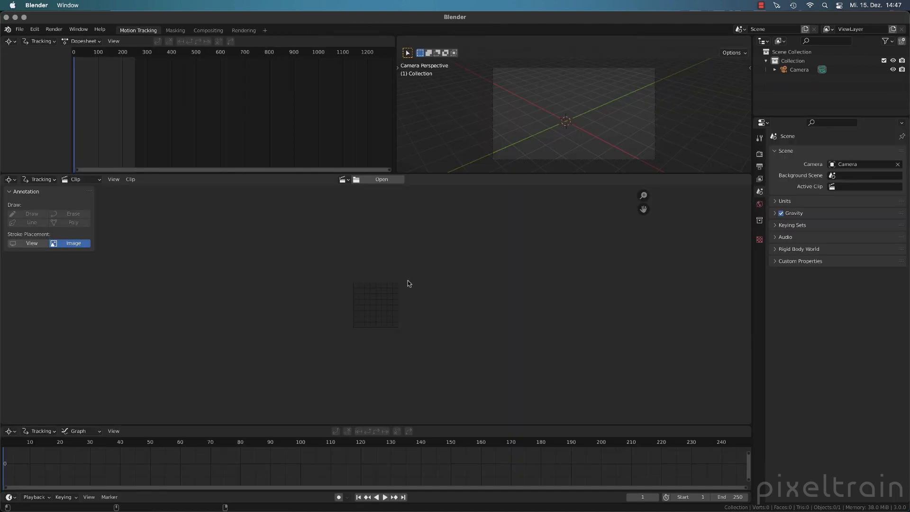
Step: Load the image sequence starting at sign-replacement.0150.png from footage/Plane-Track/seq-sign-replacement as the movie clip, checking its files in a detailed list
left_click(400, 184)
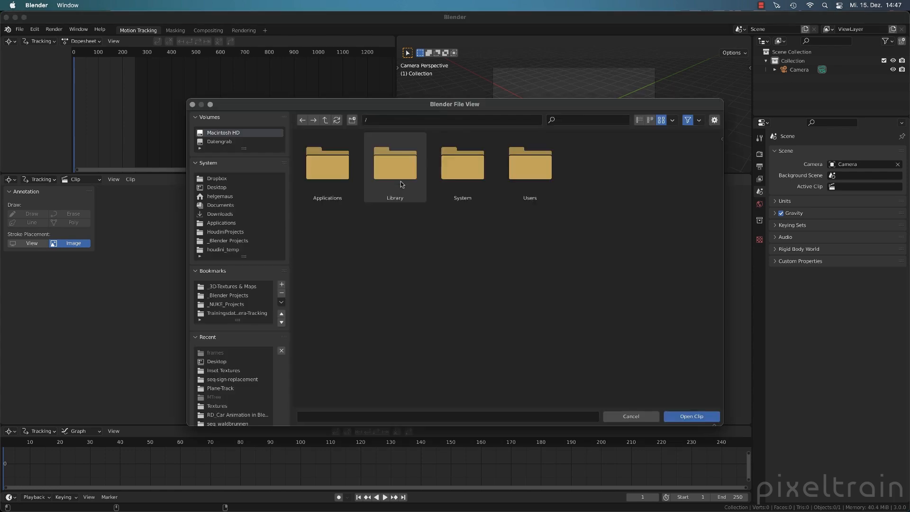
left_click(248, 314)
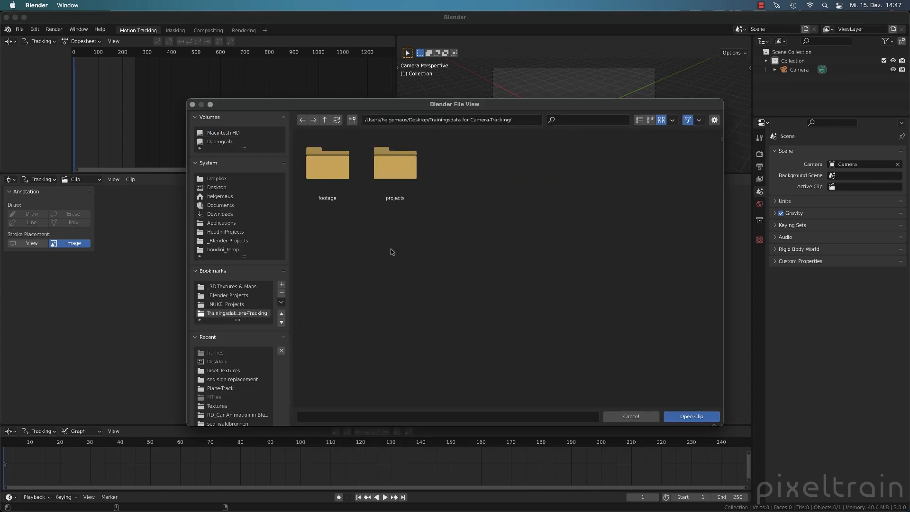
double_click(329, 175)
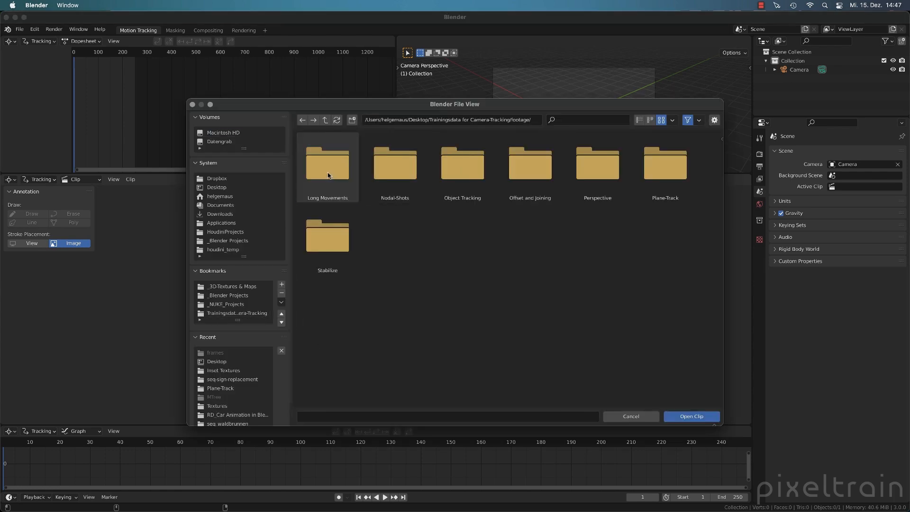
double_click(664, 163)
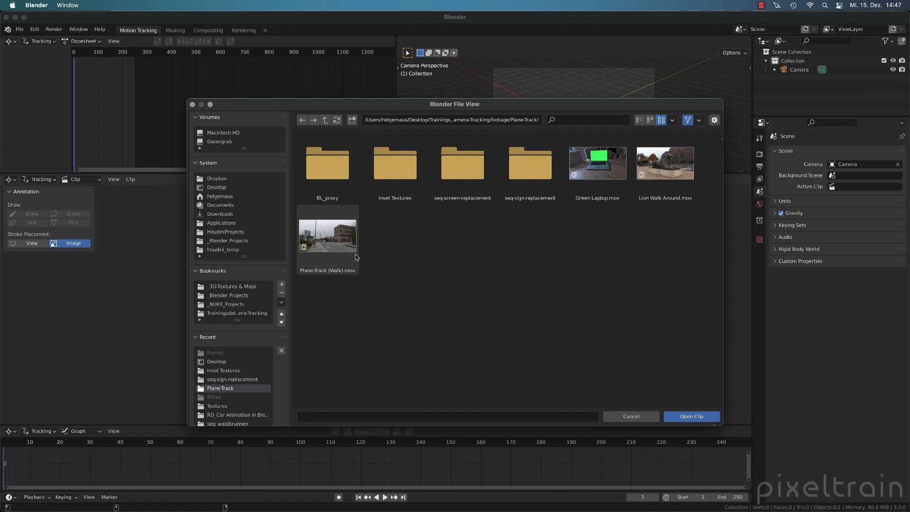
double_click(461, 164)
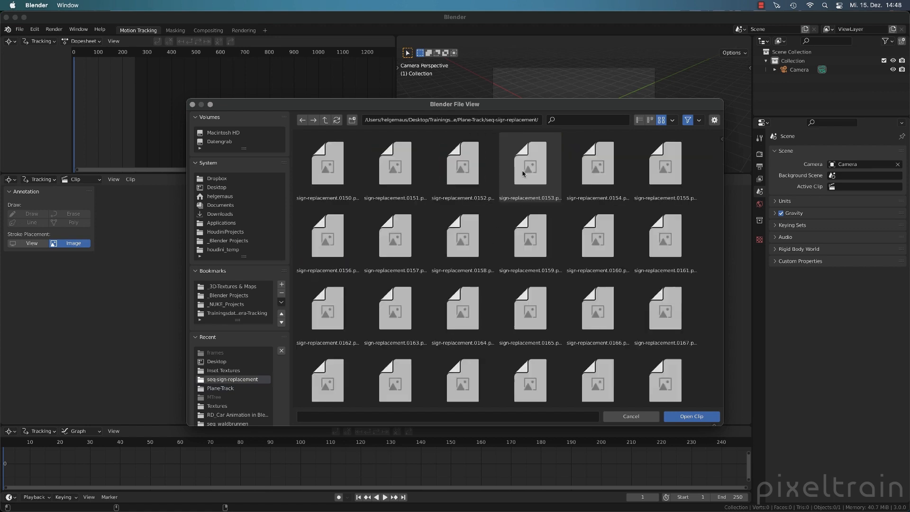
left_click(328, 166)
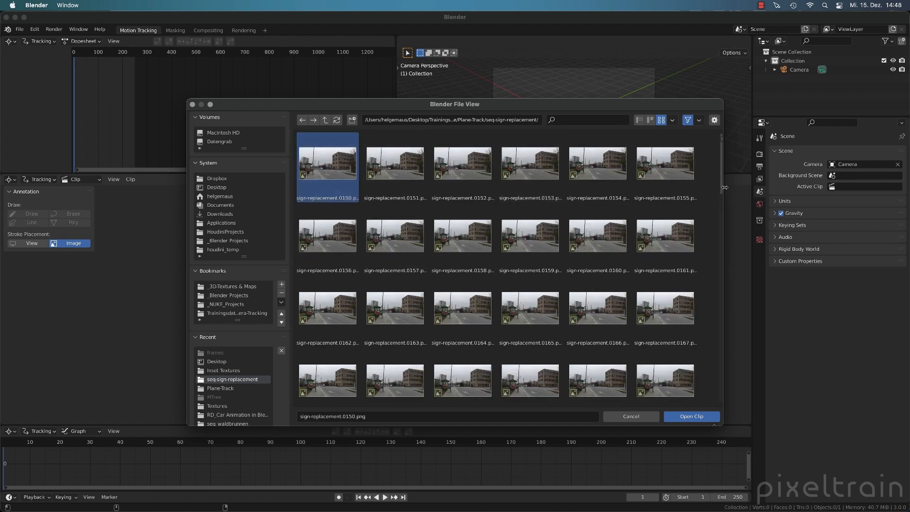
left_click(639, 120)
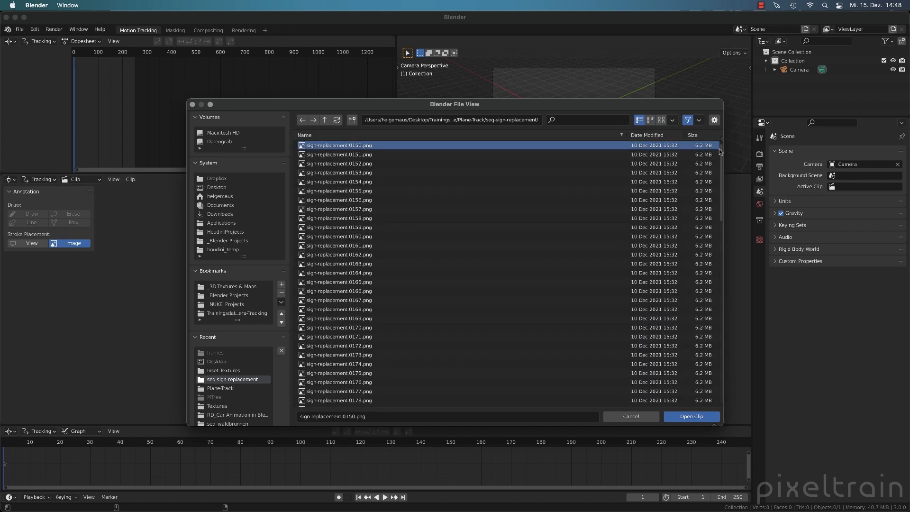
left_click_drag(720, 148, 719, 317)
scroll(711, 386, "down", 4)
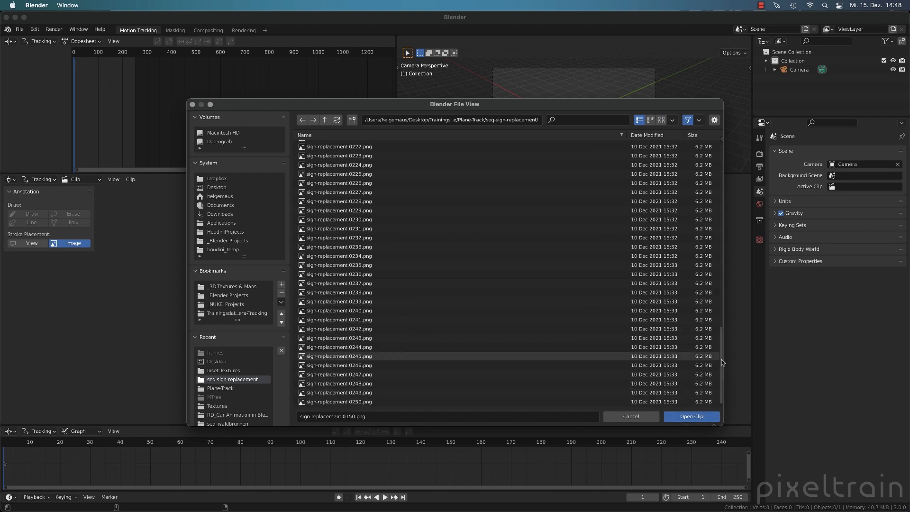
left_click_drag(722, 362, 721, 180)
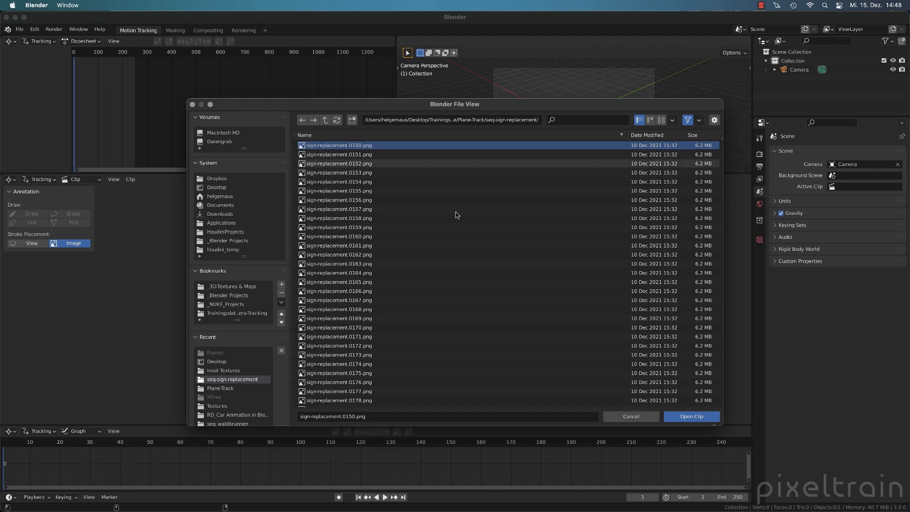
left_click(701, 416)
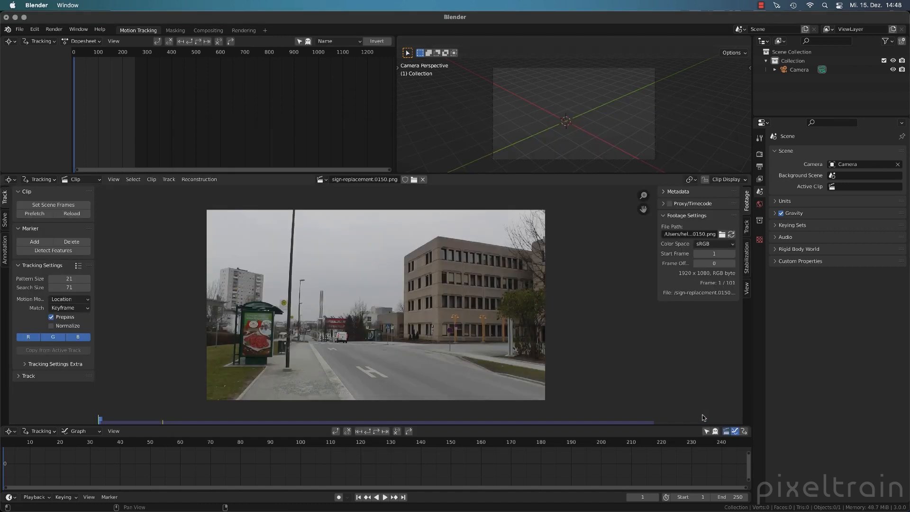
Step: Set the scene's color management view transform to Standard
left_click(758, 154)
left_click(801, 395)
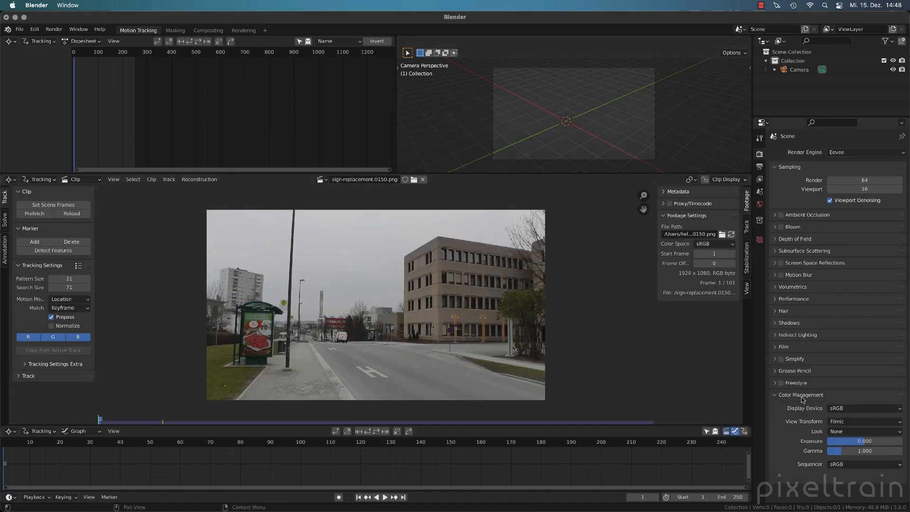
left_click(856, 421)
left_click(857, 421)
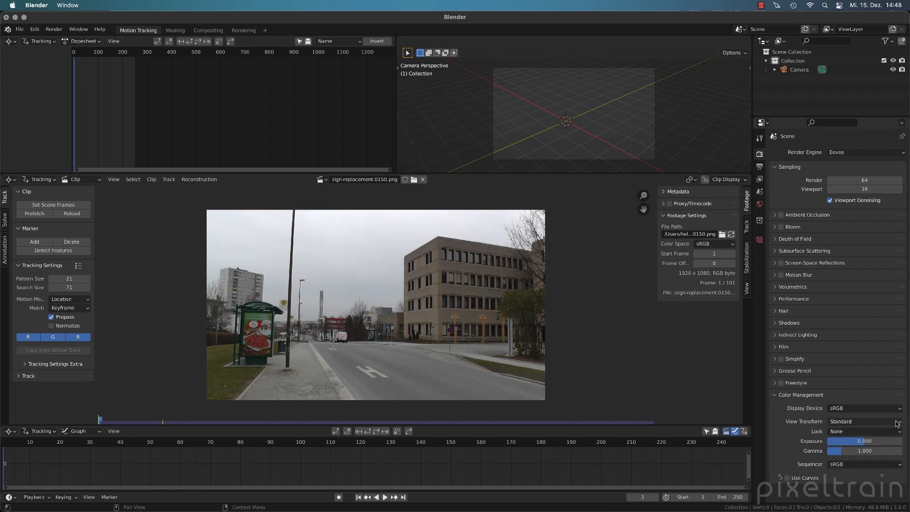
left_click(811, 396)
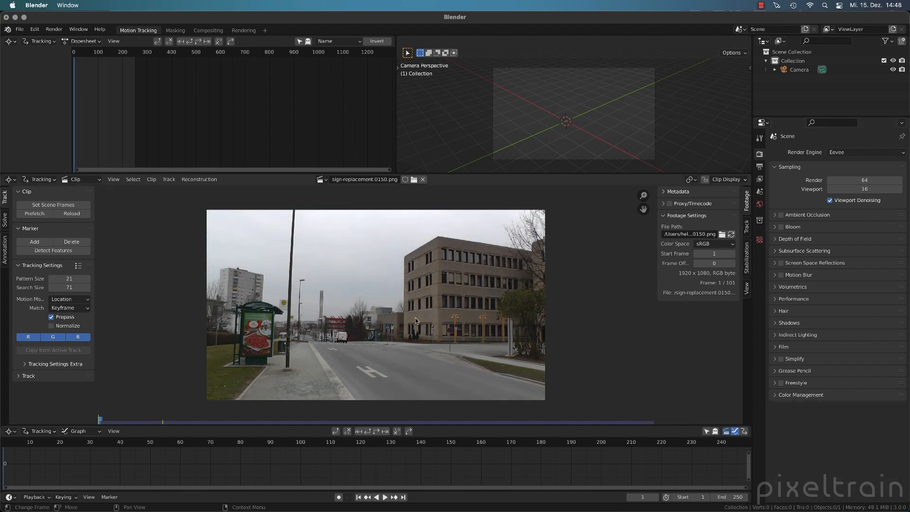
Step: Set the output frame rate to 25 fps and match the scene frame range to the clip's length
left_click(759, 166)
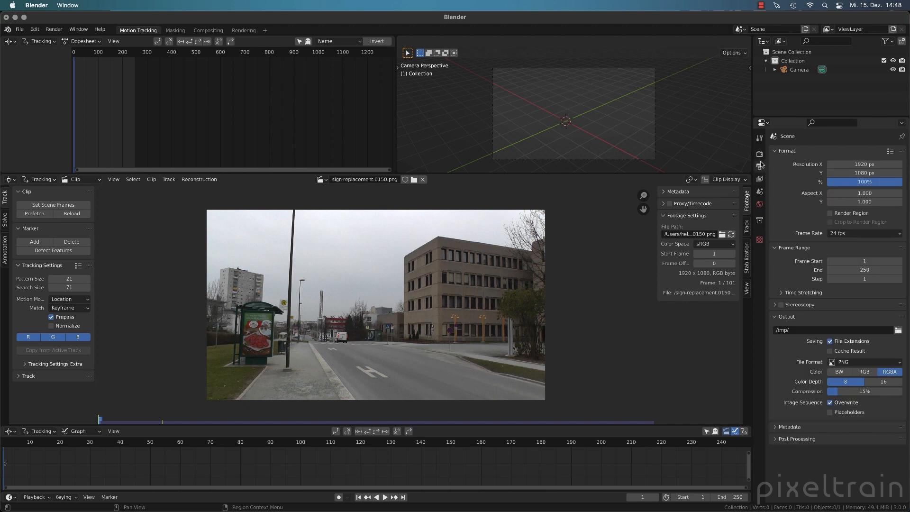
left_click(868, 233)
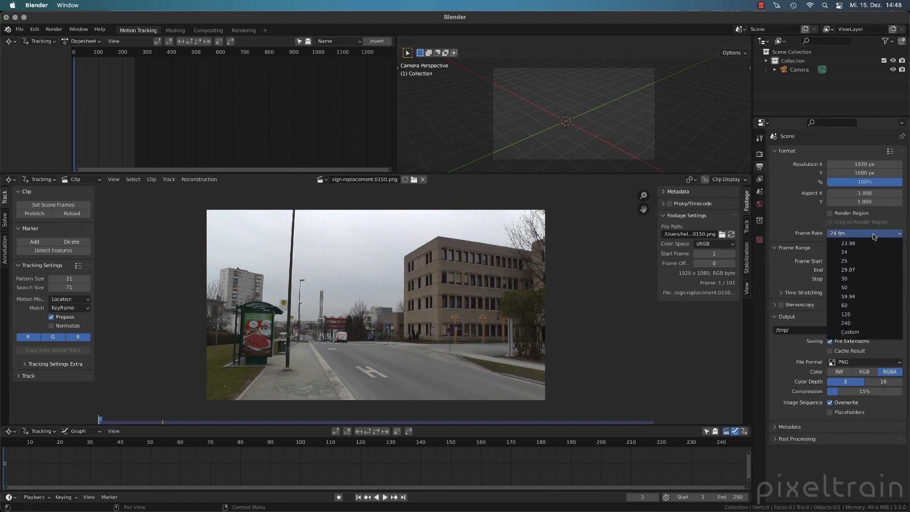
left_click(862, 262)
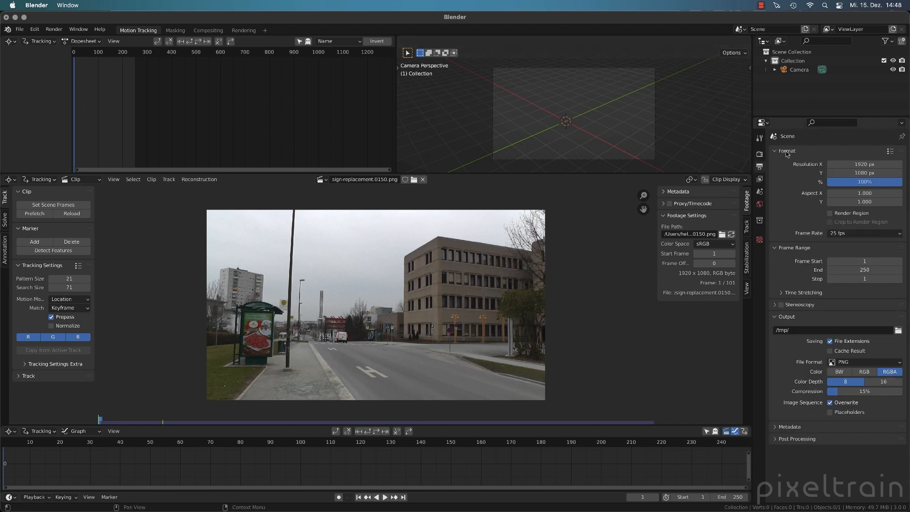
left_click(50, 205)
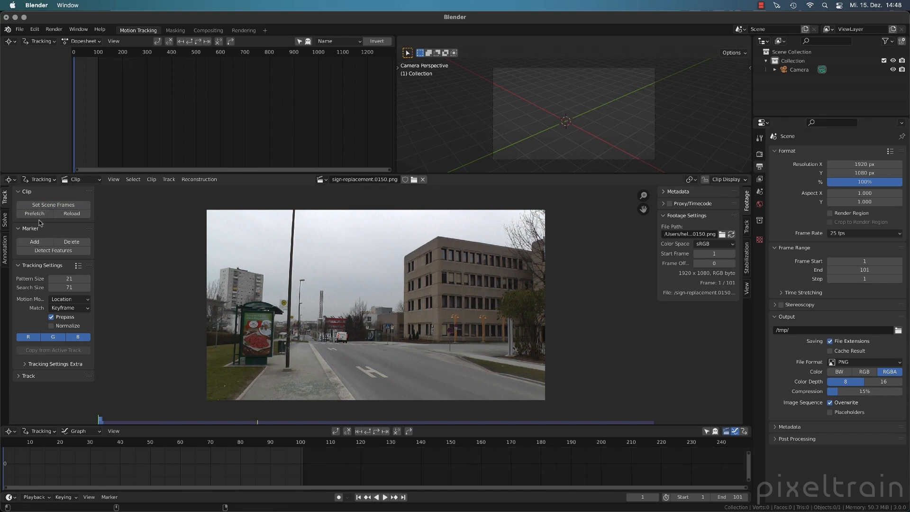
Step: Prefetch the clip's frames into memory and enable playback in the Movie Clip Editor
left_click(41, 216)
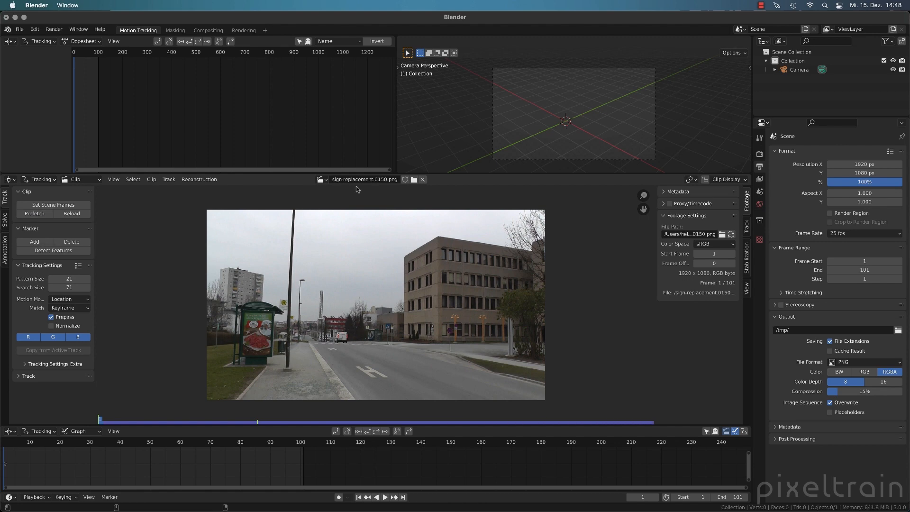
left_click(34, 497)
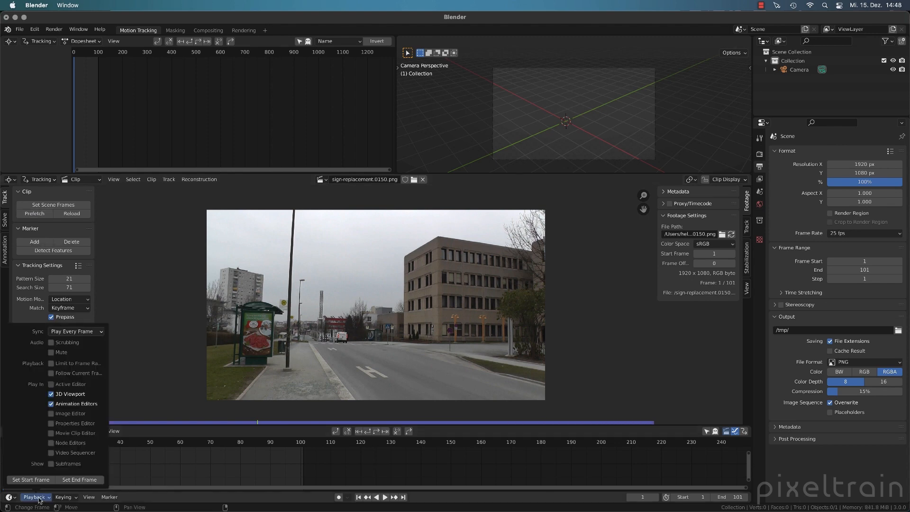
left_click(52, 433)
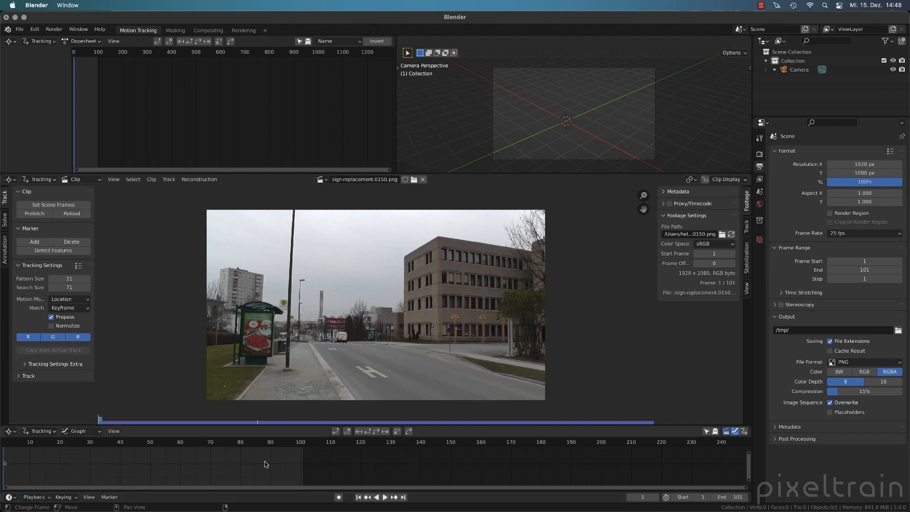
Step: Fit the full frame range in the graph view and enlarge the clip editor upward
key("Home")
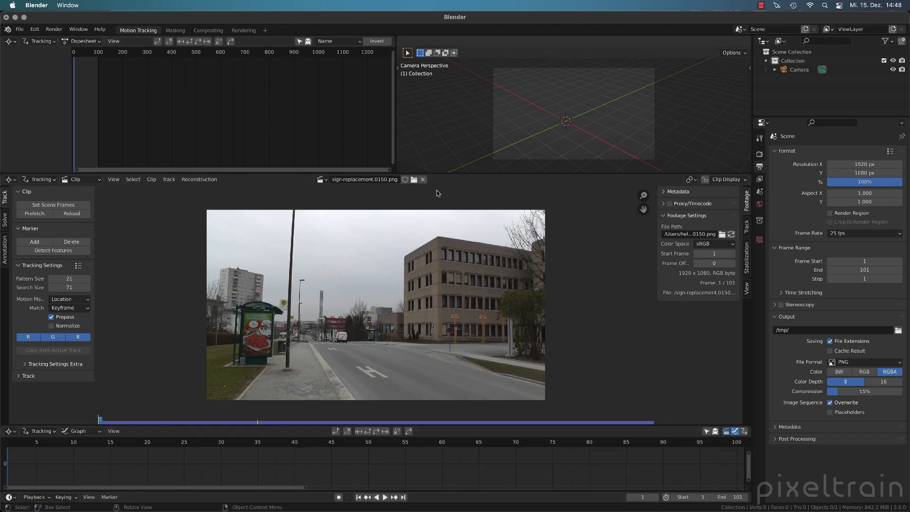
left_click_drag(450, 173, 455, 88)
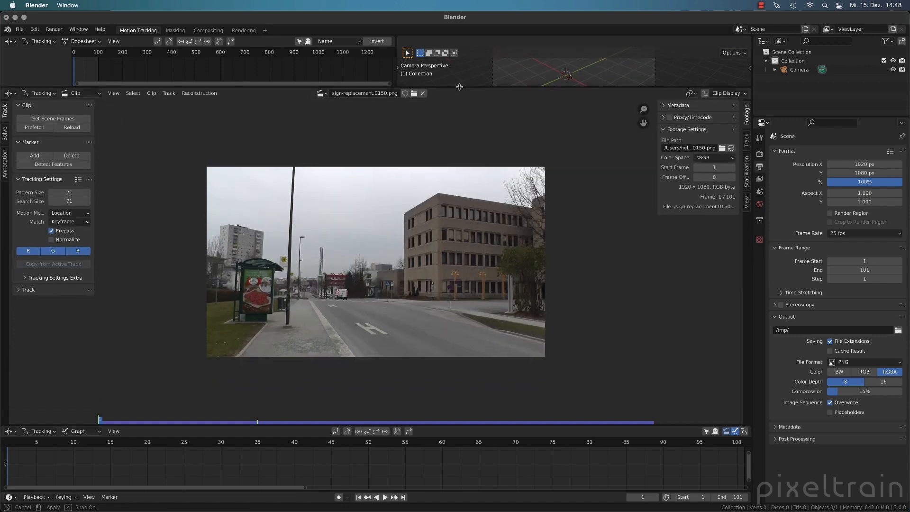
Step: Play and scrub through the footage, examining how the bus stop's advertising poster moves and whether anything covers it
key("space")
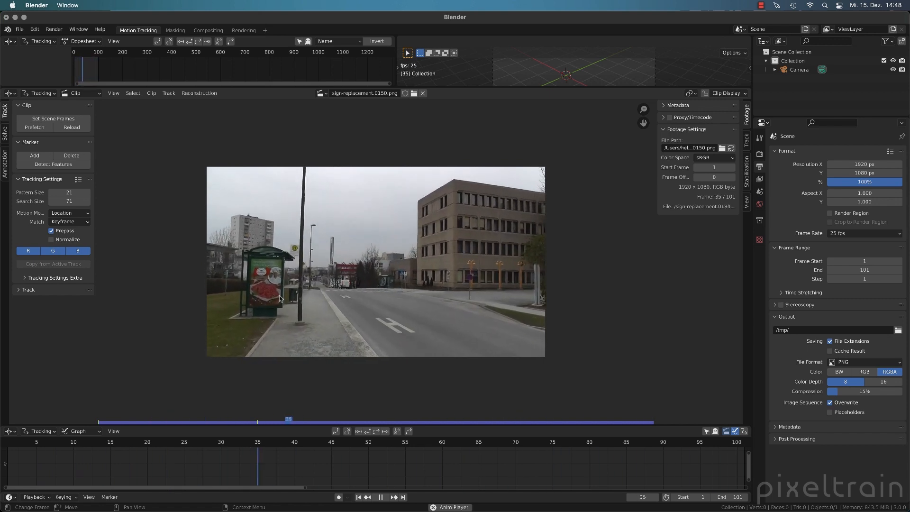
key("space")
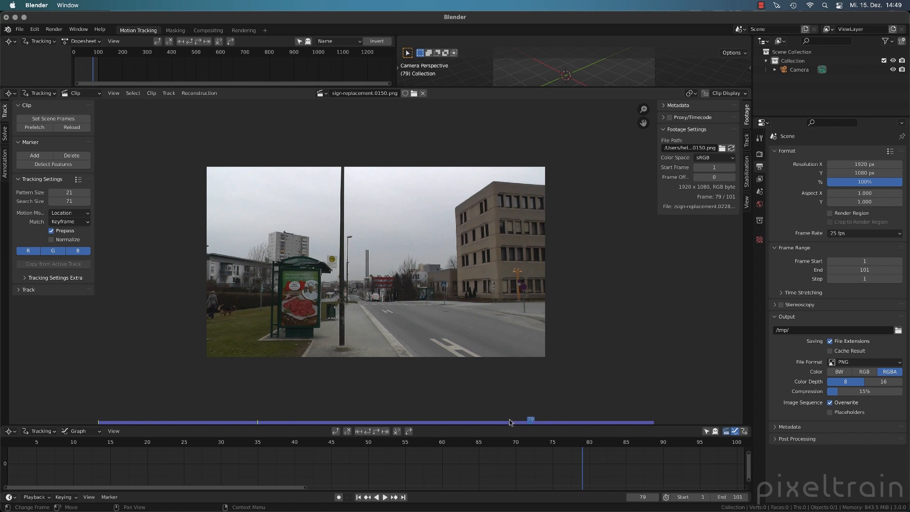
left_click_drag(511, 423, 390, 429)
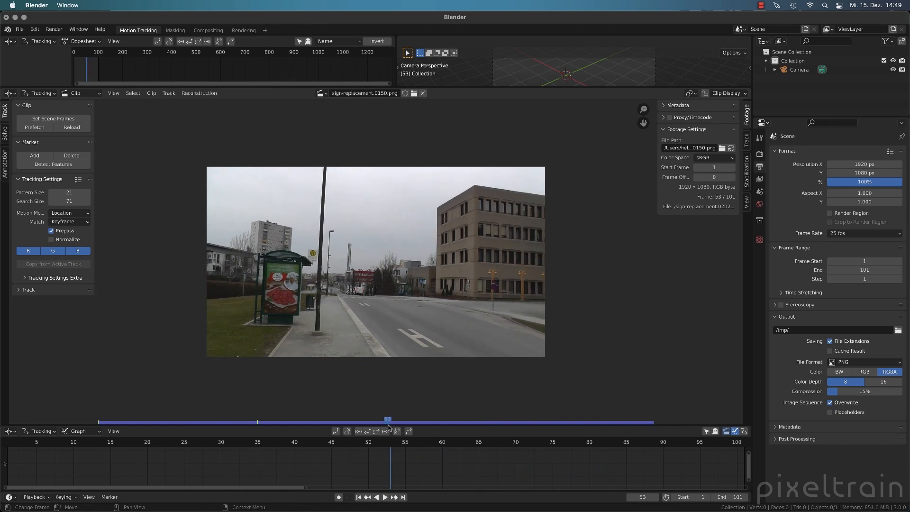
scroll(295, 330, "up", 3)
middle_click_drag(295, 330, 462, 260)
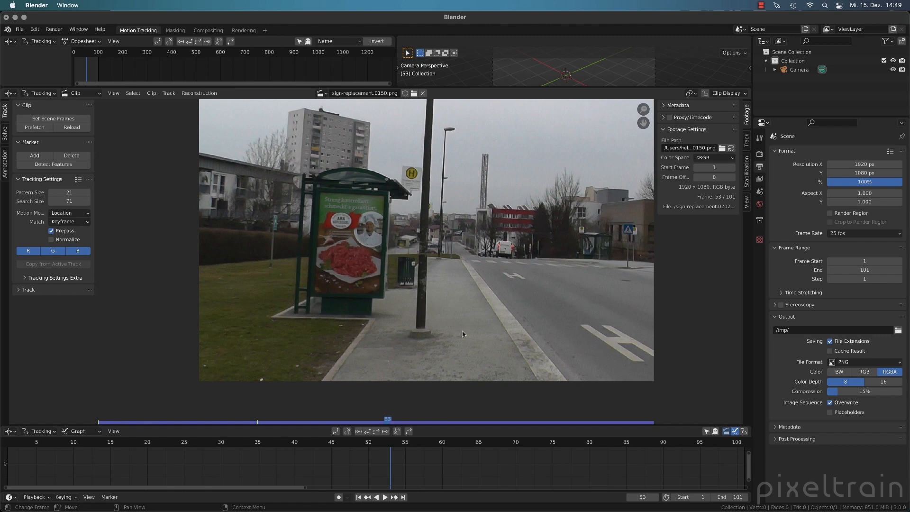
left_click_drag(126, 421, 194, 422)
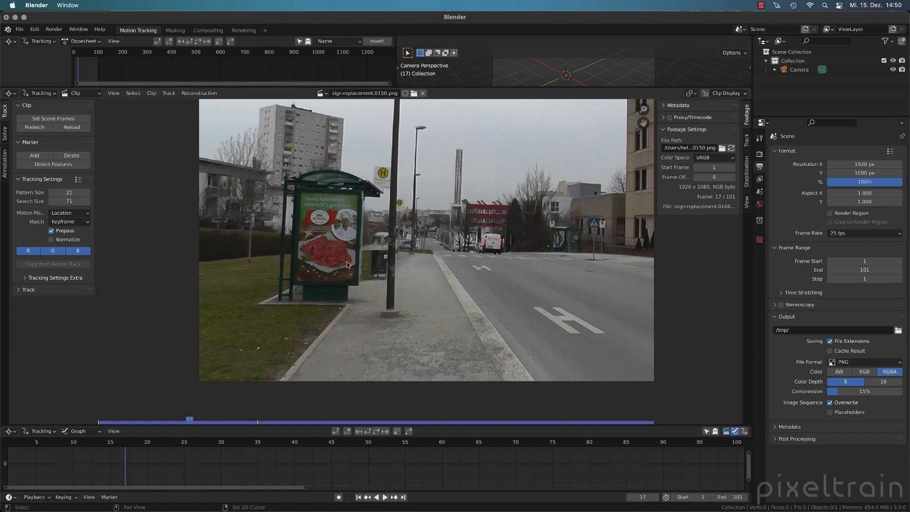
Step: Return to the clip's first frame, set the tracking motion model to Affine and enable Normalize
key("shift+Left")
scroll(336, 271, "up", 4)
middle_click_drag(280, 279, 511, 303)
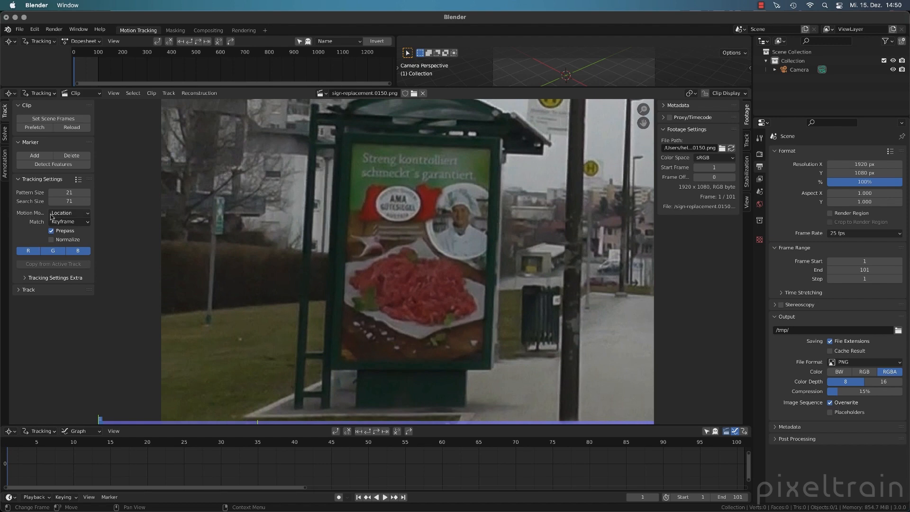
left_click(72, 214)
left_click(69, 237)
left_click(52, 240)
Step: Set the correlation in the extra tracking settings to 0.9
left_click(26, 278)
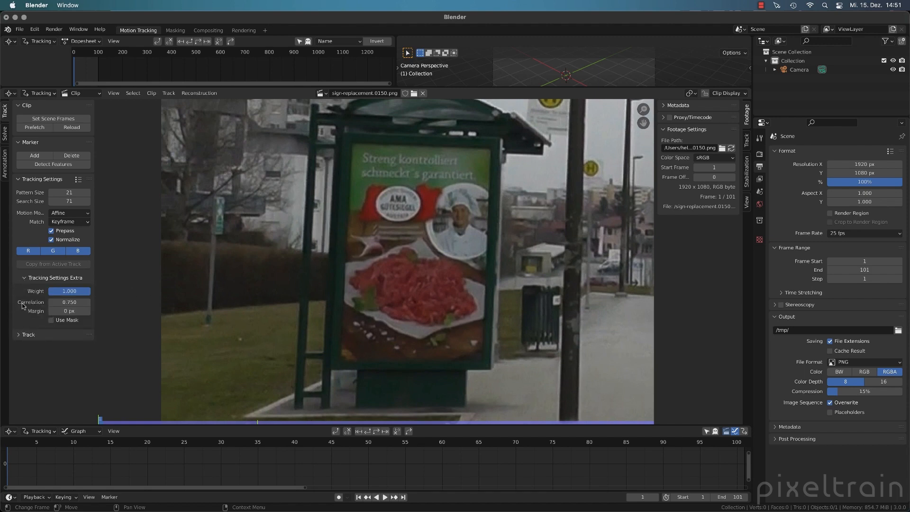
left_click(76, 302)
type("0.9")
key("Return")
Step: Display the clip editor's track properties and widen their sidebar, keeping the advertising poster in view
scroll(476, 276, "up", 2)
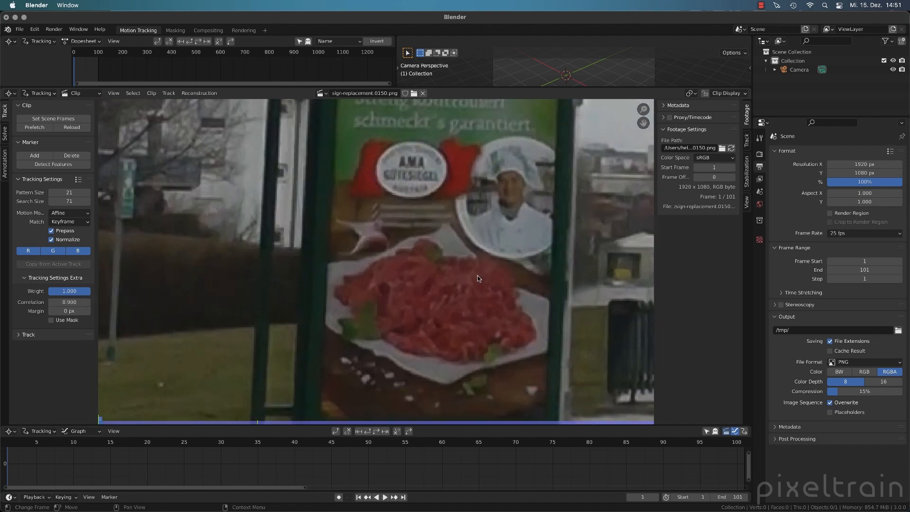
scroll(477, 276, "down", 2)
middle_click_drag(477, 276, 438, 277)
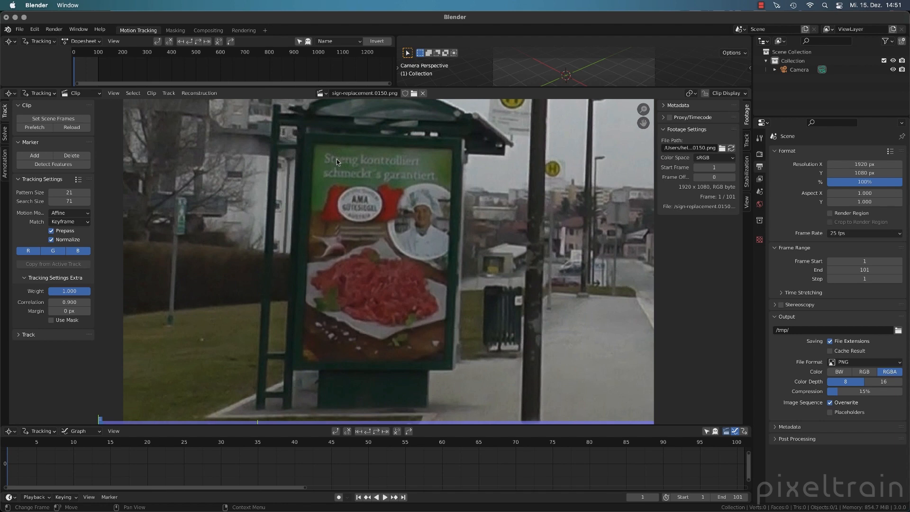
left_click(746, 140)
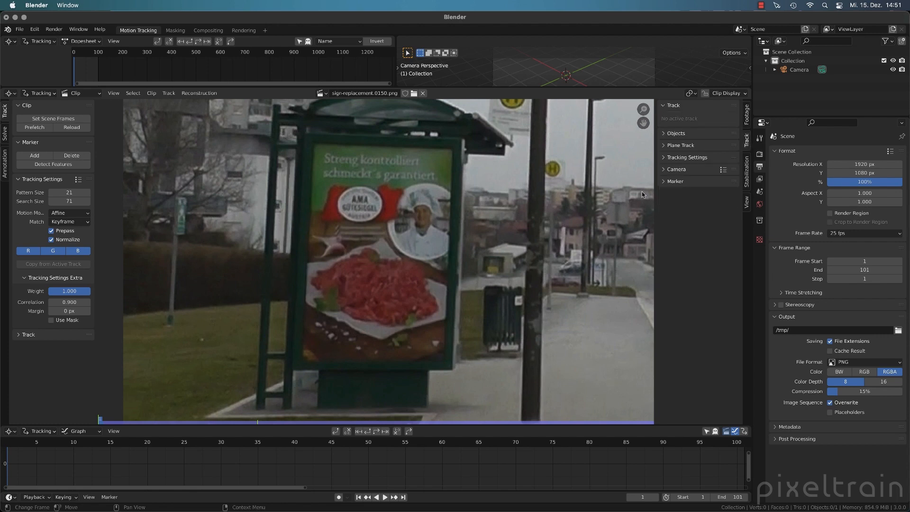
left_click_drag(657, 190, 623, 187)
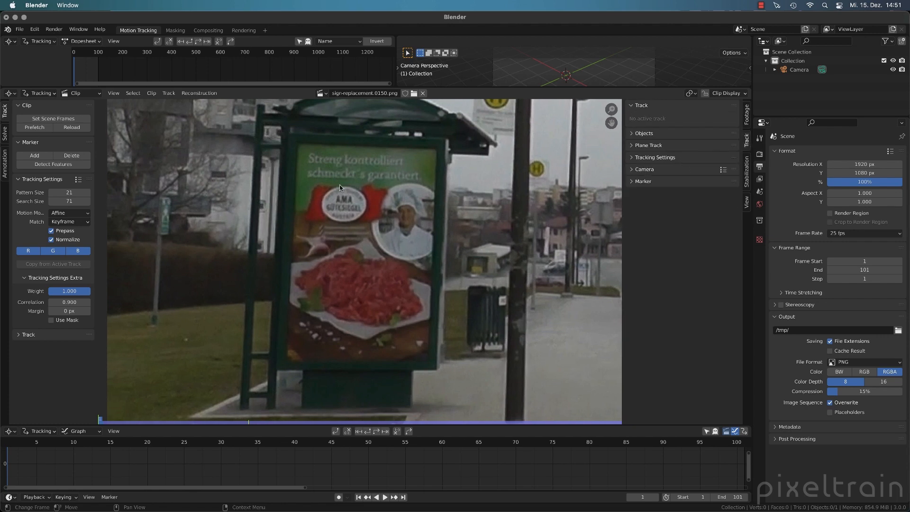
Step: Add a tracking marker on the upper-left corner of the advertising poster at frame 1
scroll(339, 185, "up", 3)
middle_click_drag(340, 184, 429, 361)
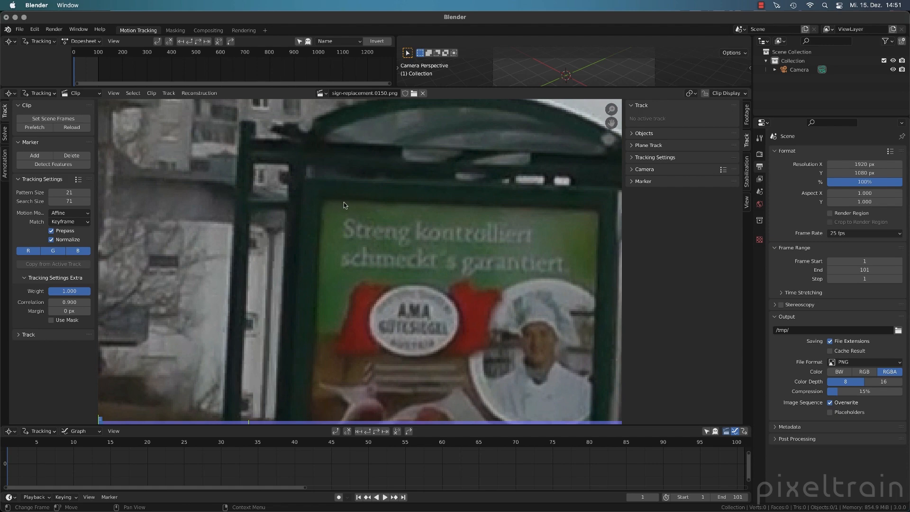
left_click(322, 202, "ctrl")
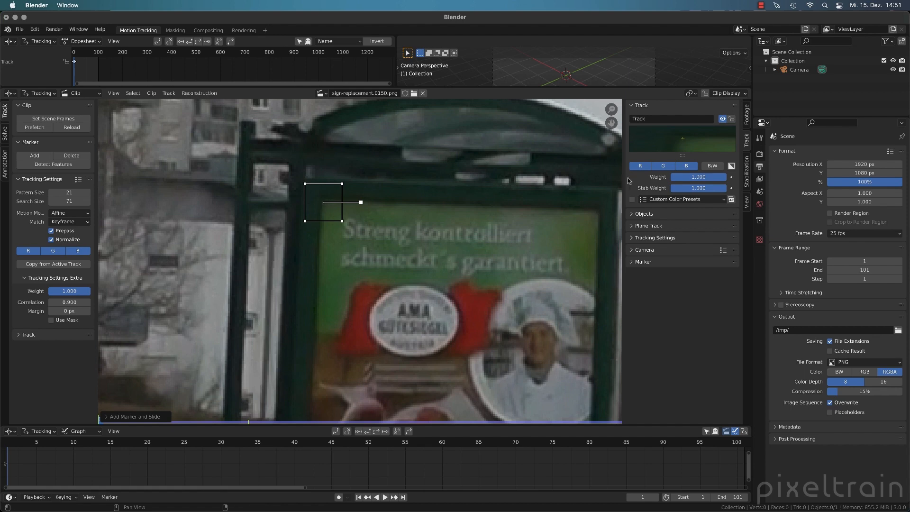
Step: Enlarge the track preview and scale the marker down slightly around the poster corner
mouse_move(681, 156)
left_mouse_down()
mouse_move(682, 281)
mouse_move(689, 214)
left_mouse_up()
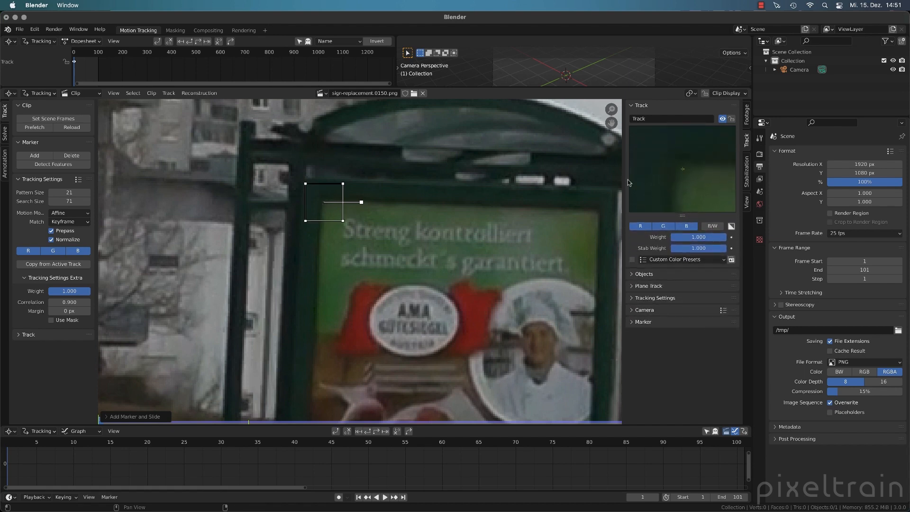
left_click_drag(622, 180, 605, 179)
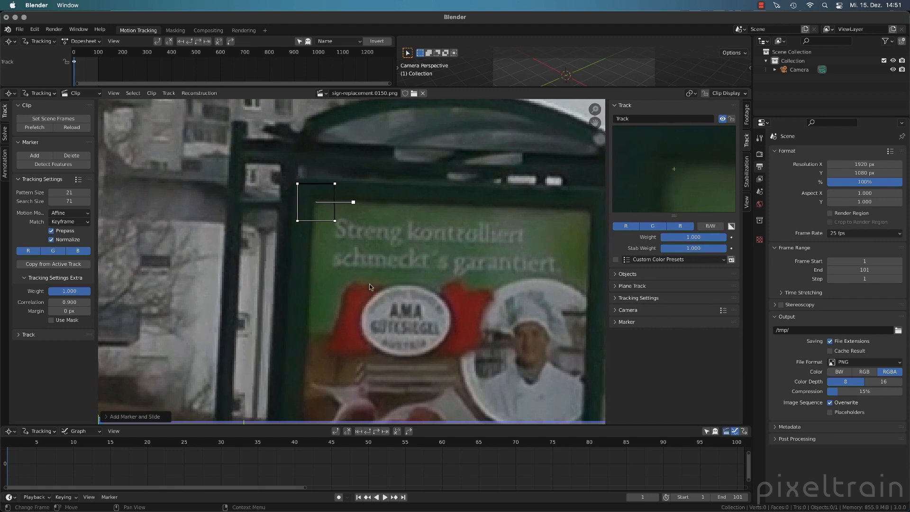
key("s")
left_click(360, 229)
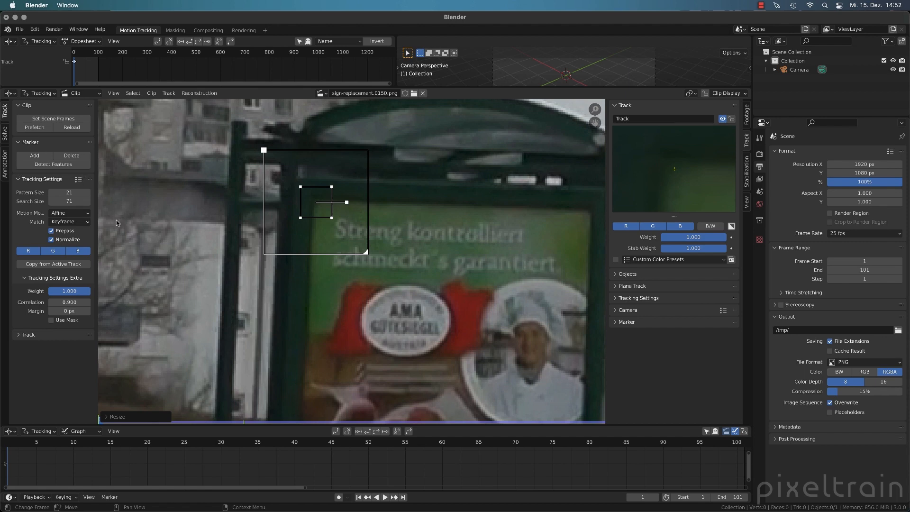
Step: Set the marker's tracking speed to Realtime in its extra tracking settings
left_click(636, 301)
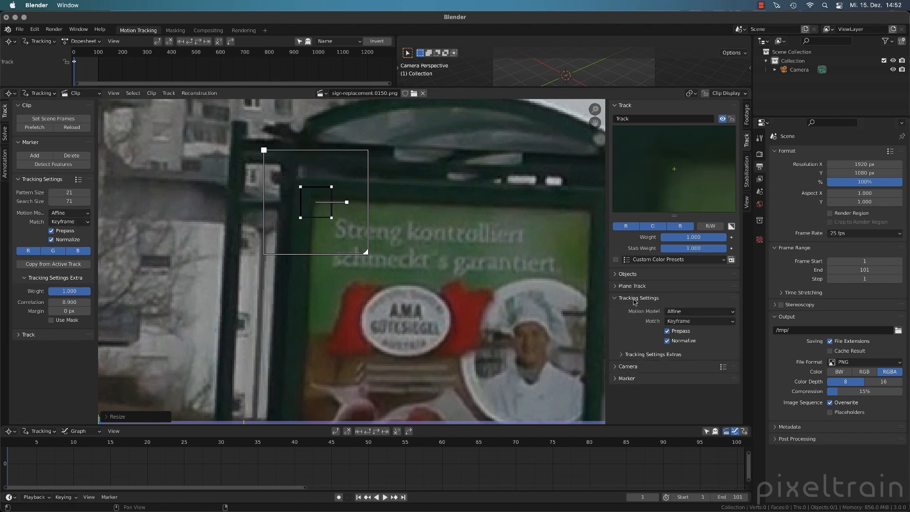
left_click(642, 355)
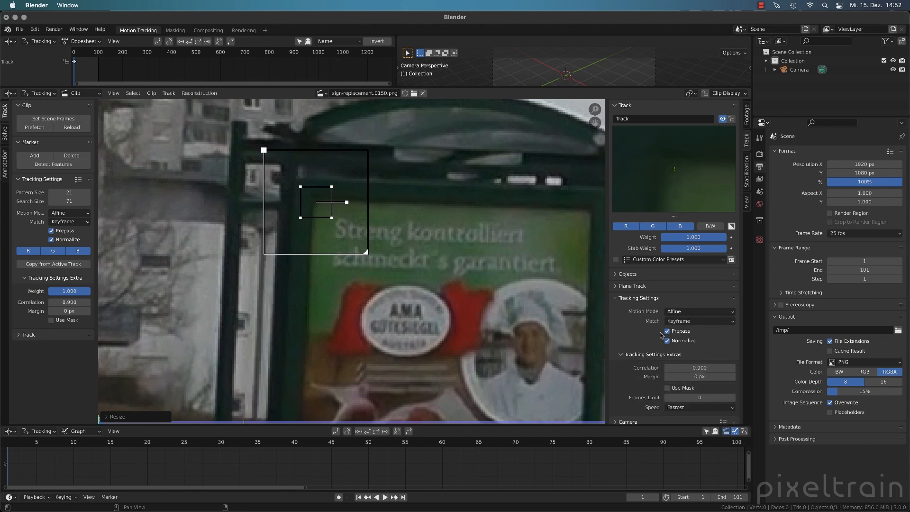
left_click(705, 409)
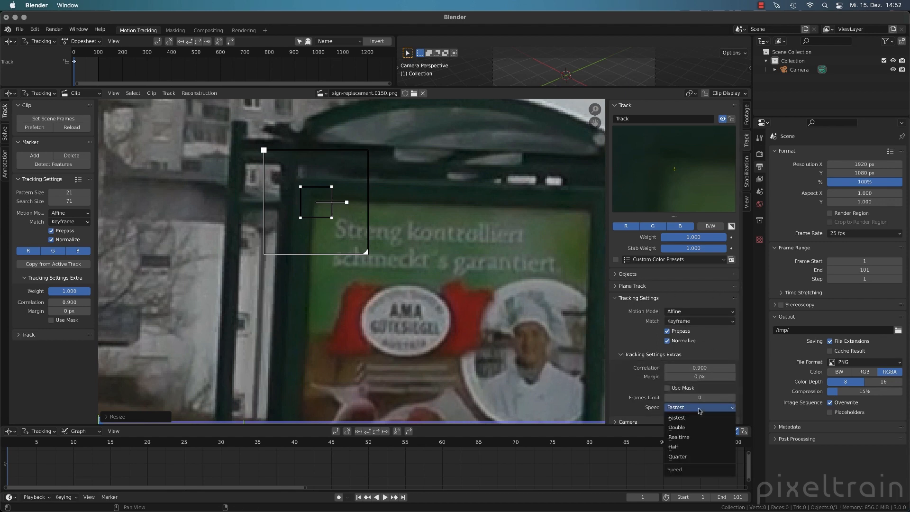
left_click(694, 436)
left_click(636, 356)
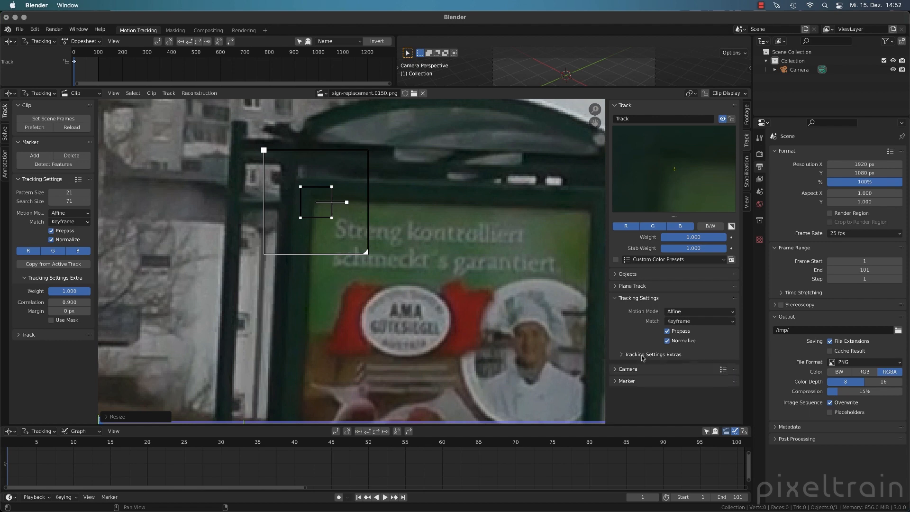
left_click(652, 300)
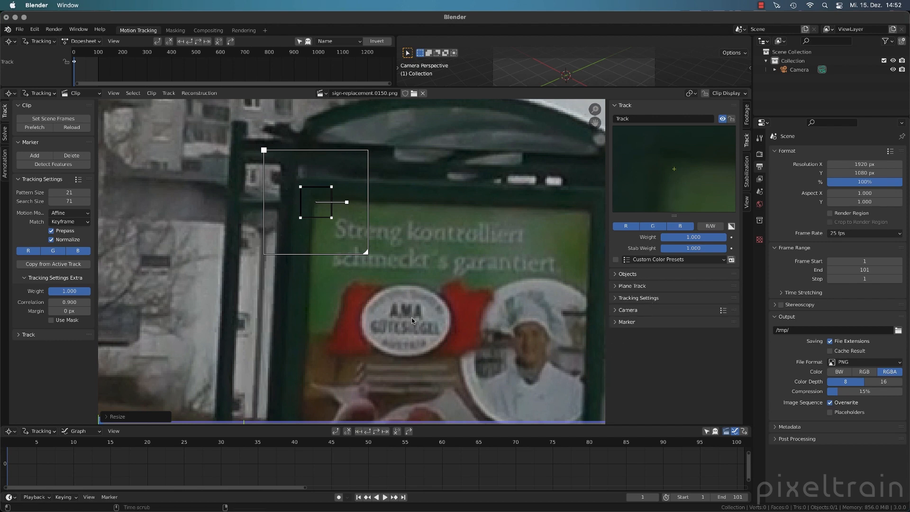
Step: Hide the marker's search area and track the marker forward through the clip
key("alt+s")
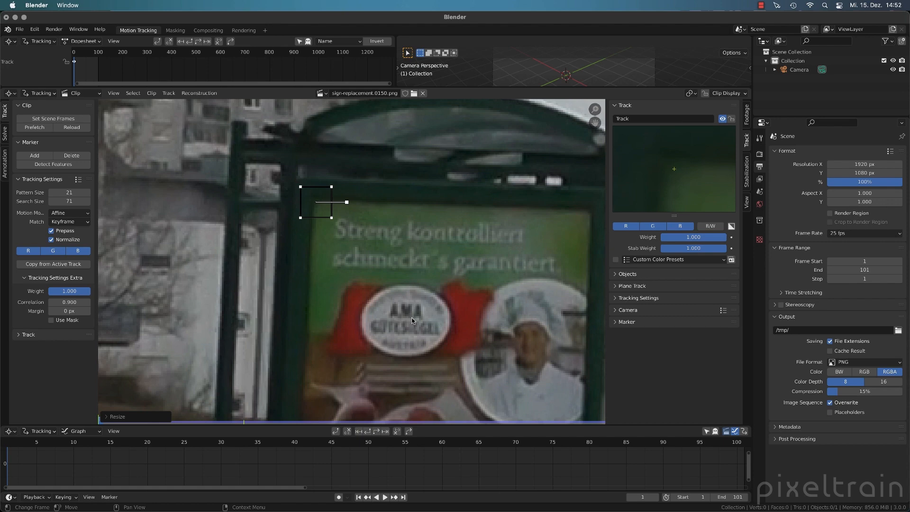
scroll(412, 321, "down", 1)
scroll(411, 321, "down", 1)
middle_click_drag(419, 314, 347, 305)
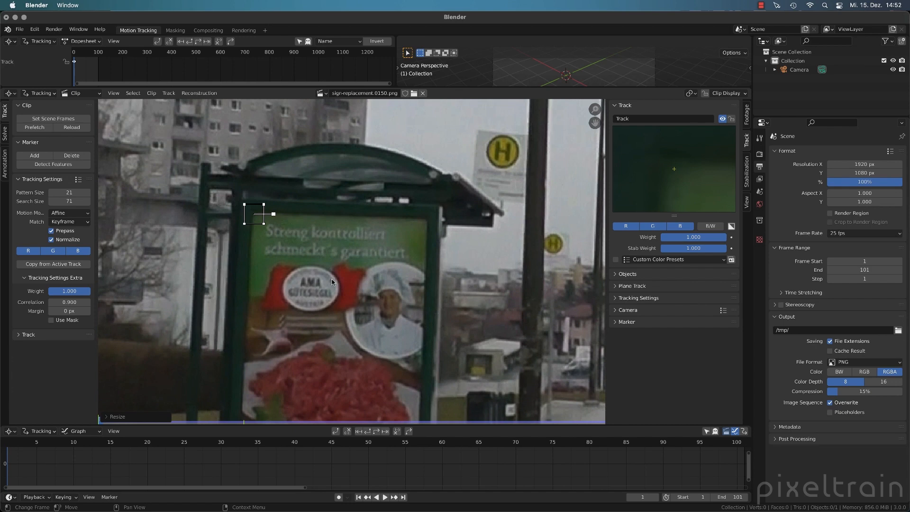
key("ctrl+t")
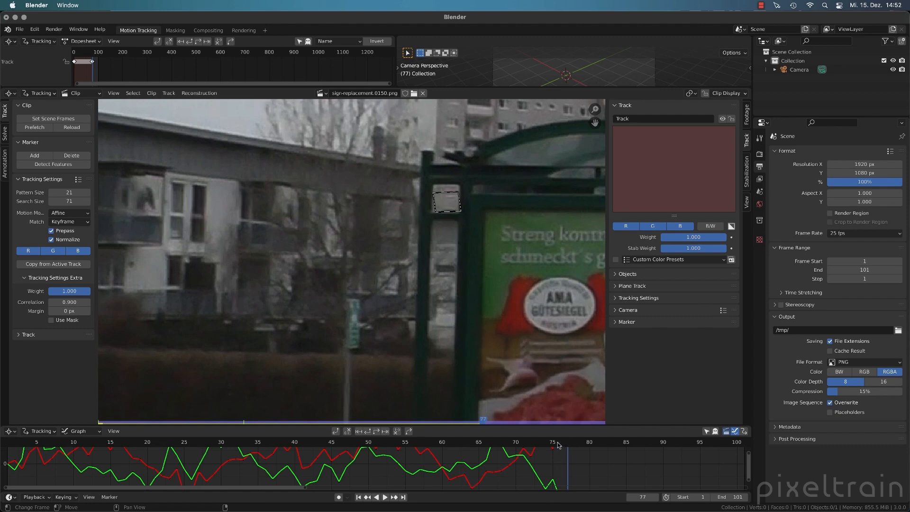
Step: Step back and forth between frames 74 and 77 to examine where the marker loses the poster corner
key("Left")
key("Left")
key("Left")
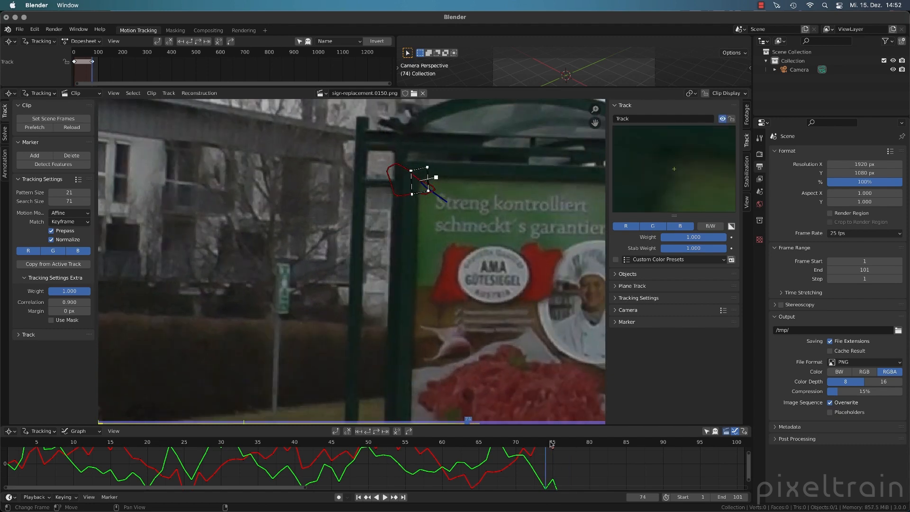
key("Right")
key("Right")
key("Right")
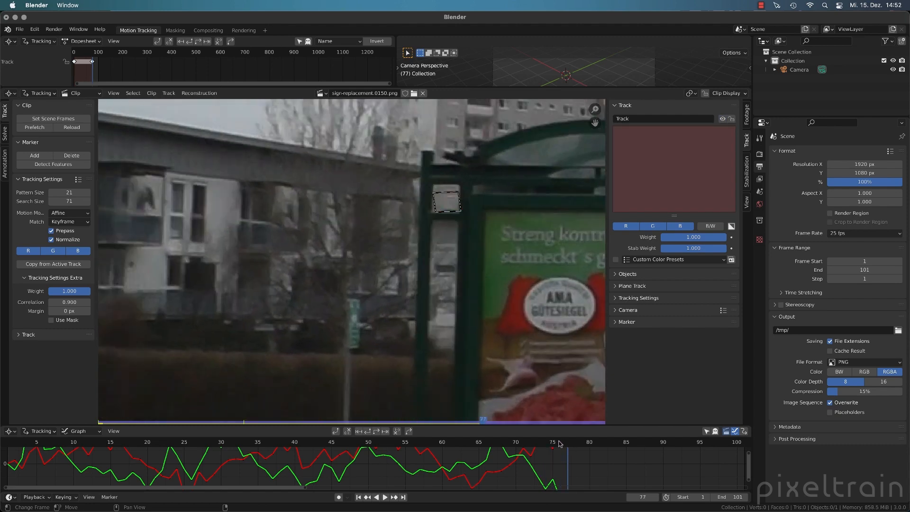
left_click(560, 443)
scroll(334, 247, "down", 4)
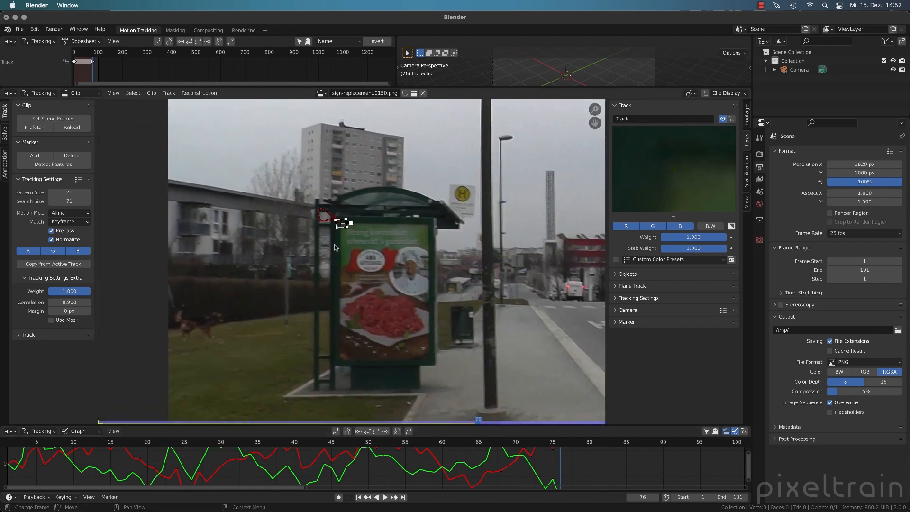
scroll(334, 247, "up", 3)
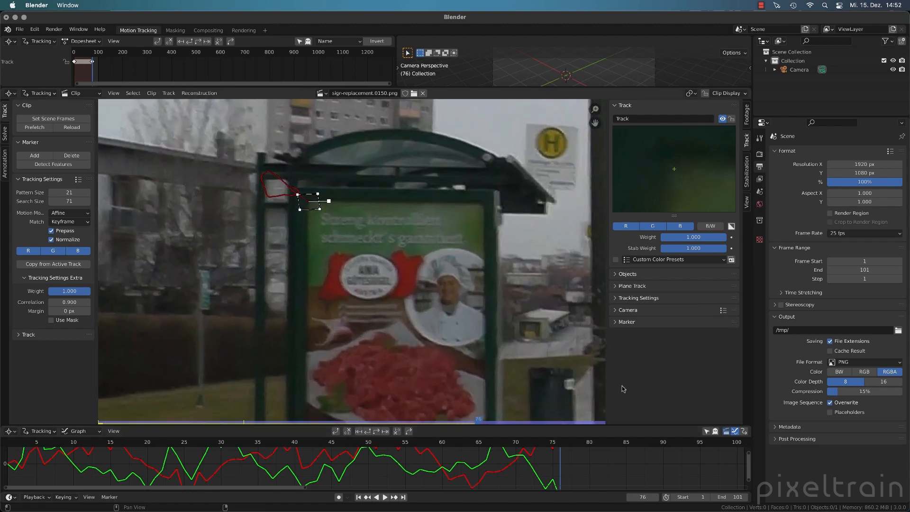
mouse_move(536, 443)
left_mouse_down()
mouse_move(567, 443)
mouse_move(559, 442)
left_mouse_up()
Step: Scale the marker at frame 76 and reshape its pattern area around the poster corner
key("s")
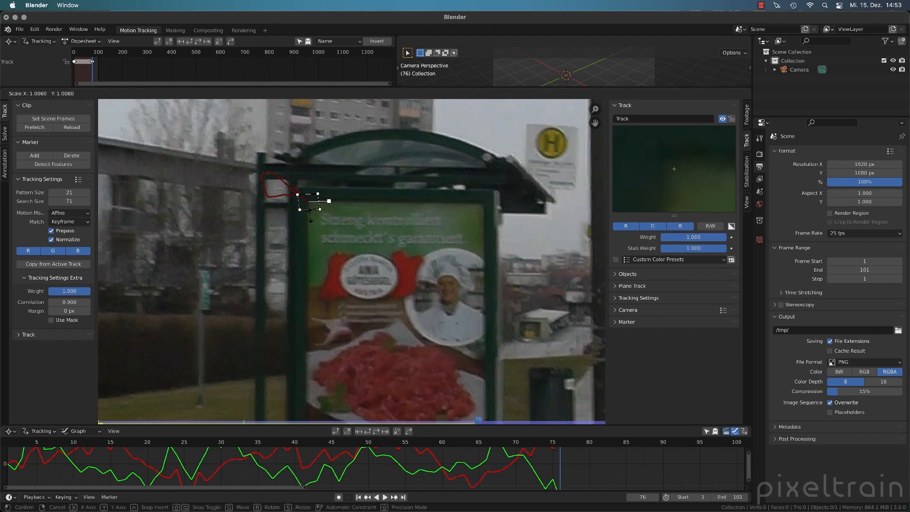
left_click(315, 204)
mouse_move(297, 194)
left_mouse_down()
mouse_move(320, 212)
mouse_move(298, 213)
left_mouse_up()
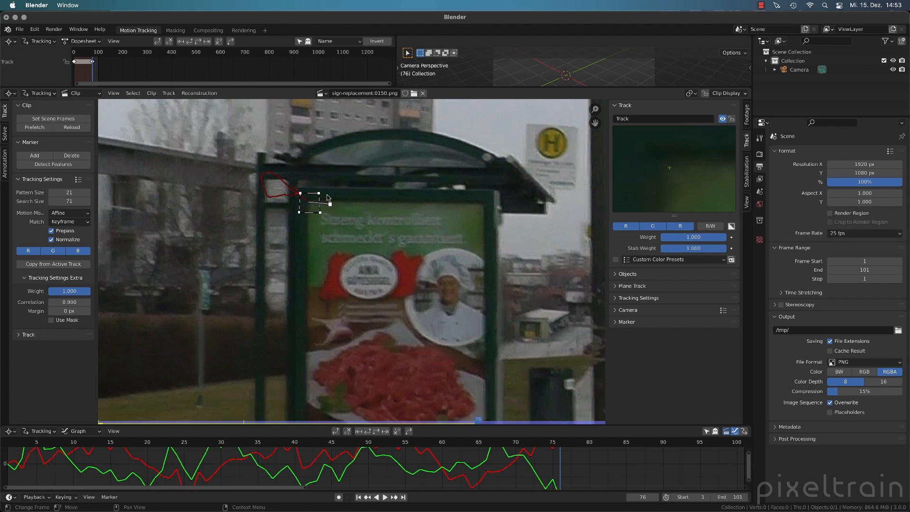
key("Right")
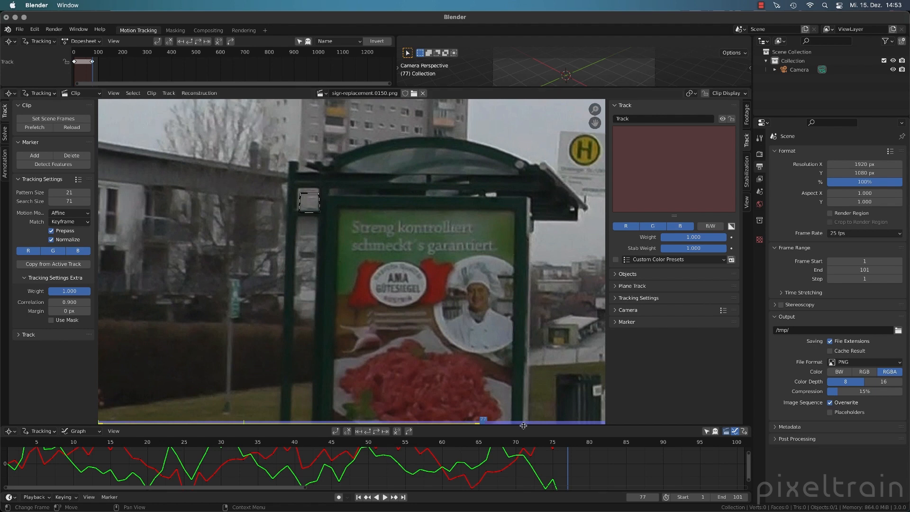
Step: Give the graph area more room and scale the marker up slightly at frame 76
left_click_drag(521, 424, 524, 408)
mouse_move(384, 249)
middle_mouse_down()
mouse_move(410, 214)
mouse_move(380, 220)
middle_mouse_up()
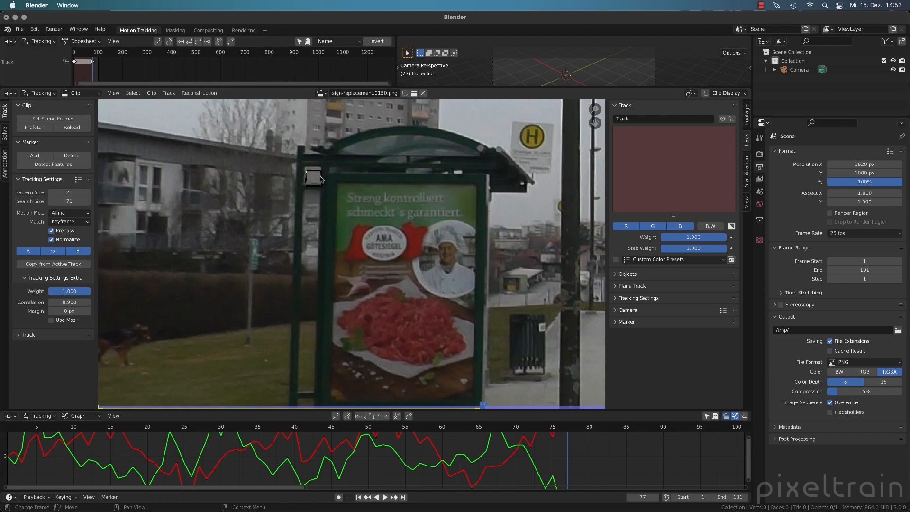
key("Left")
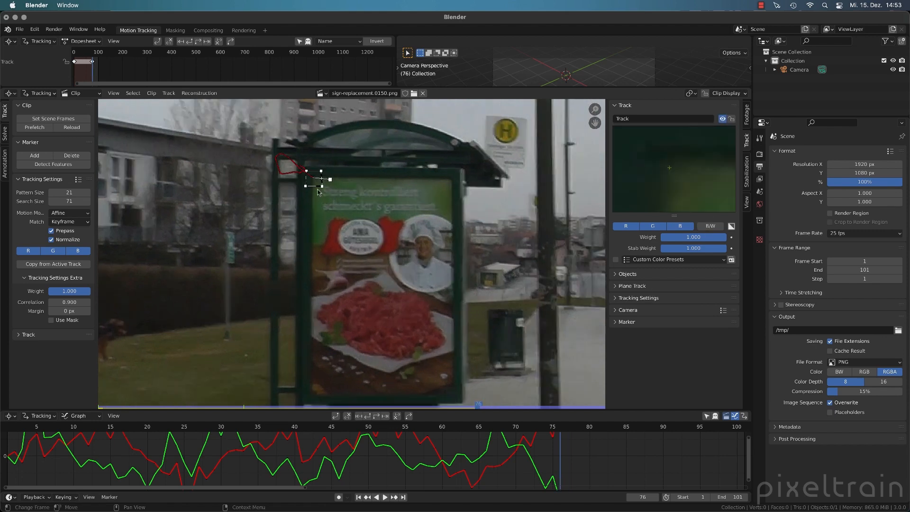
key("s")
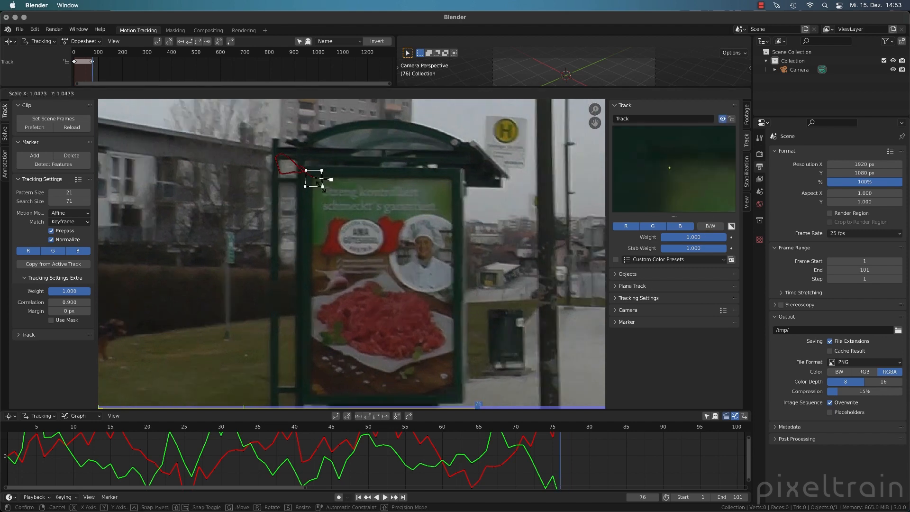
left_click(322, 187)
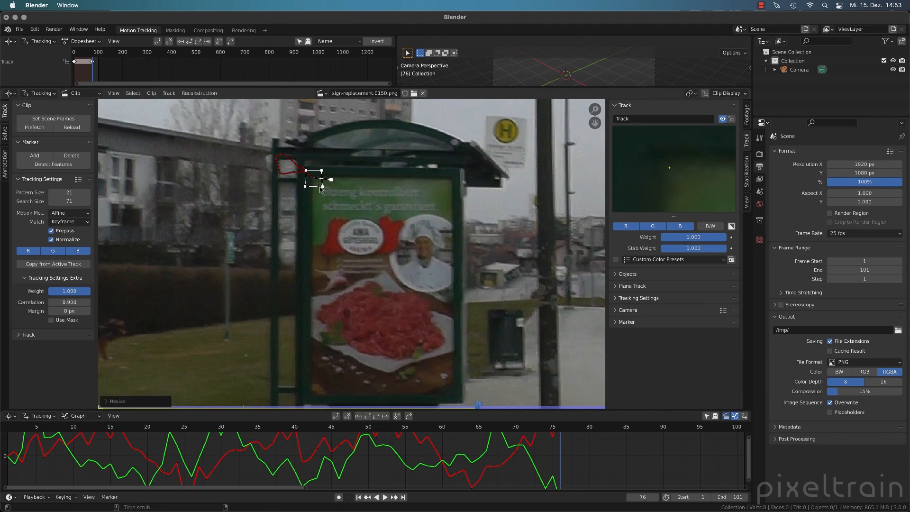
key("alt+Right")
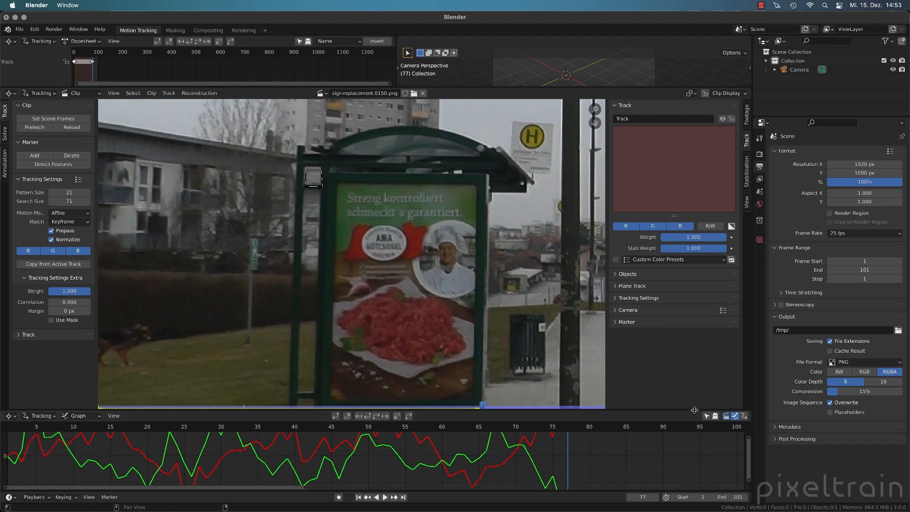
Step: Enlarge the graph area further and rescale it to show the full height of the track's motion curves
left_click_drag(694, 410, 694, 402)
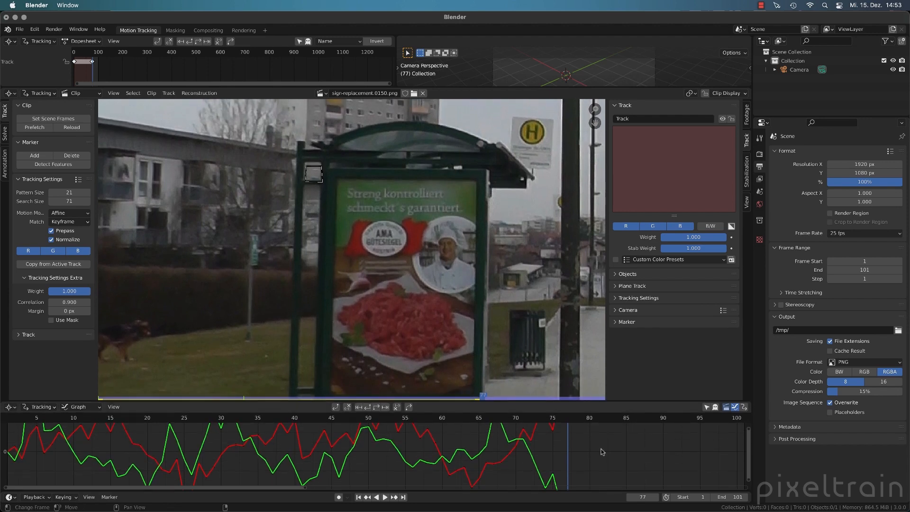
scroll(600, 452, "down", 2)
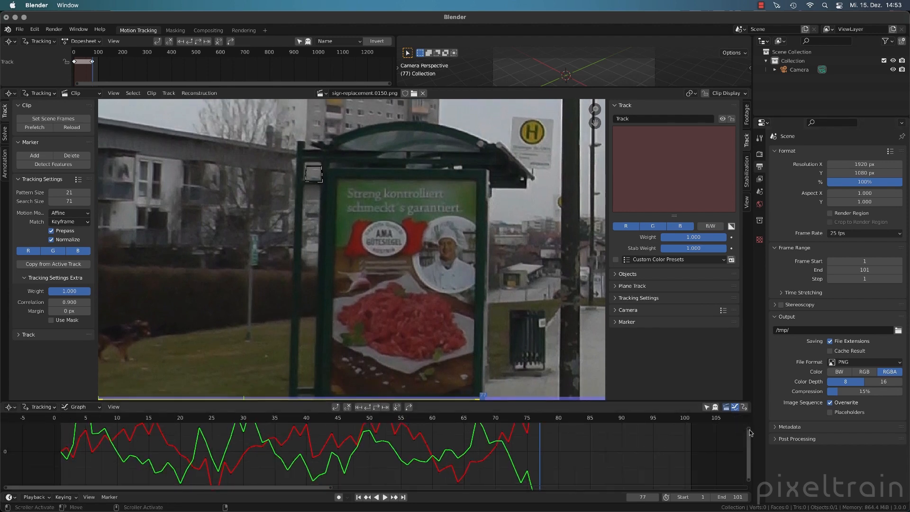
left_click_drag(750, 433, 752, 387)
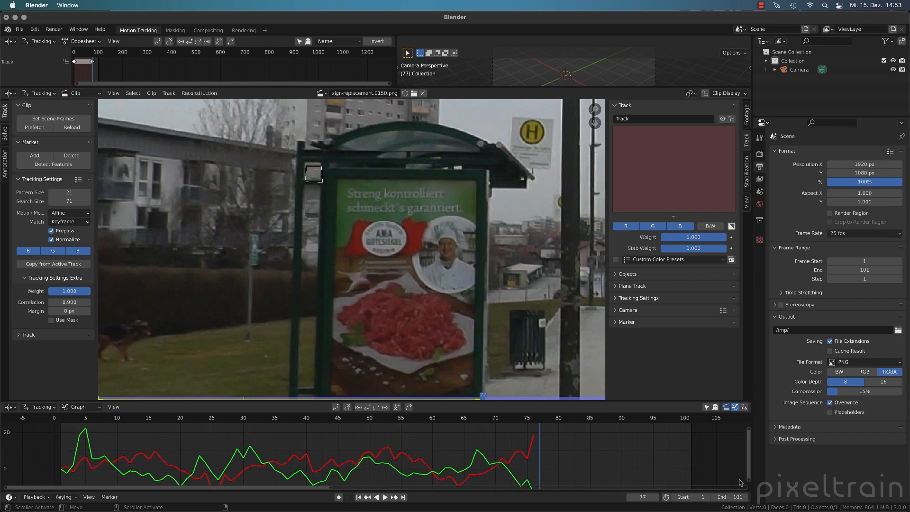
left_click_drag(748, 479, 748, 481)
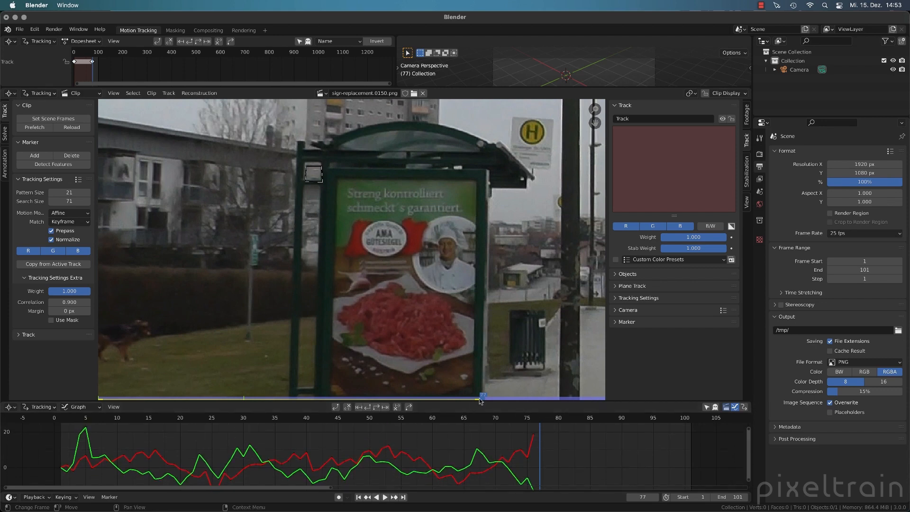
Step: Re-enable the track at frame 77 and move its marker back onto the poster's upper-left corner
left_click(533, 423)
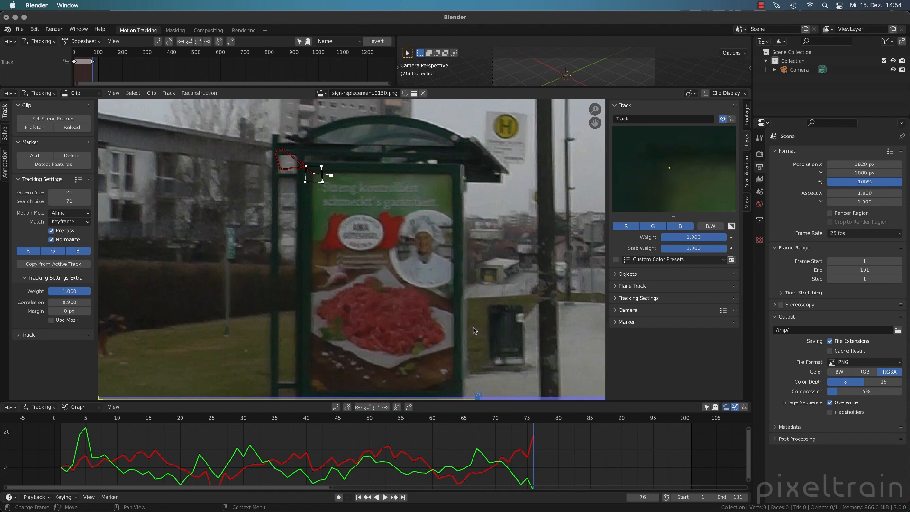
key("Right")
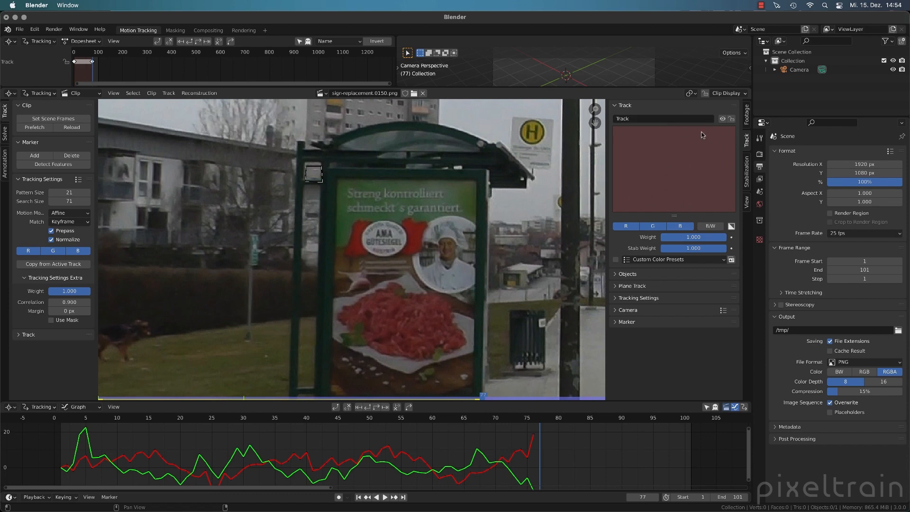
left_click(722, 120)
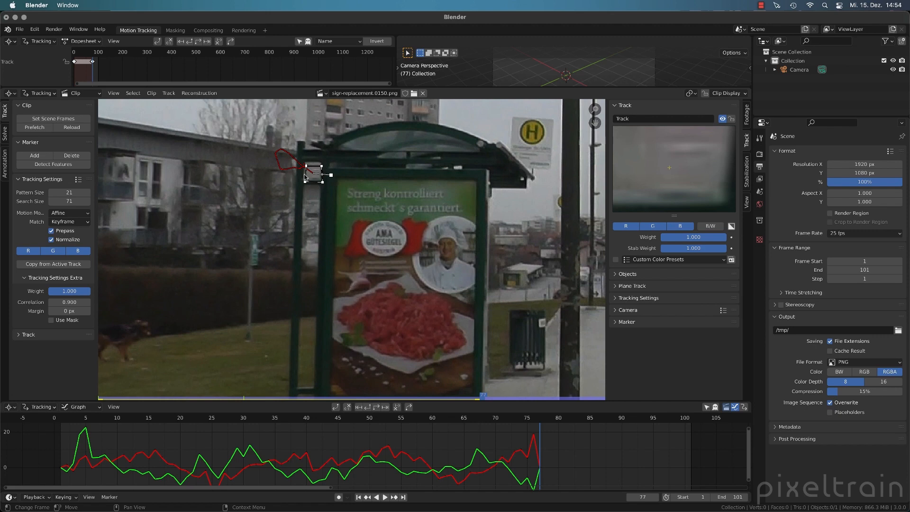
mouse_move(305, 177)
left_mouse_down()
mouse_move(343, 173)
mouse_move(330, 172)
mouse_move(343, 188)
mouse_move(331, 187)
left_mouse_up()
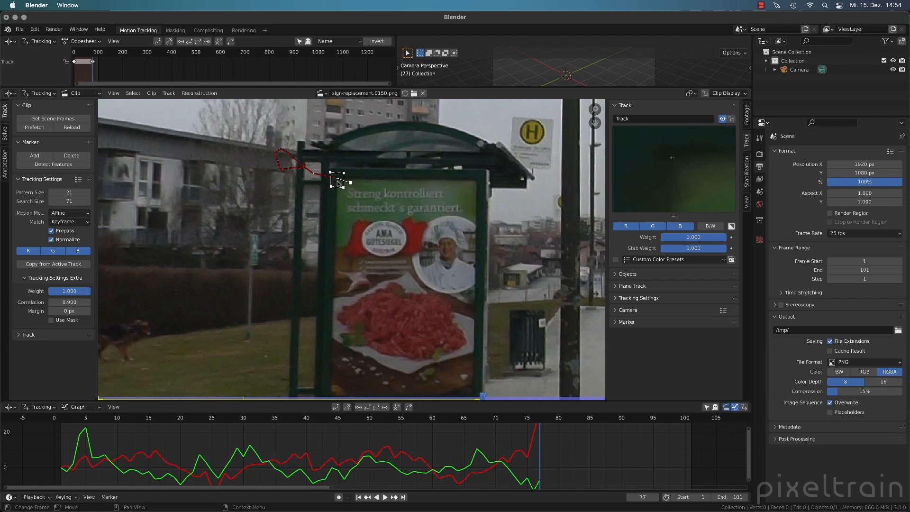
Step: Lock the view to the marker and alternate between frames 76 and 77 to compare its placement on the corner
key("Left")
key("Right")
key("Left")
key("Right")
key("l")
key("Left")
key("Right")
key("Left")
key("Right")
key("Left")
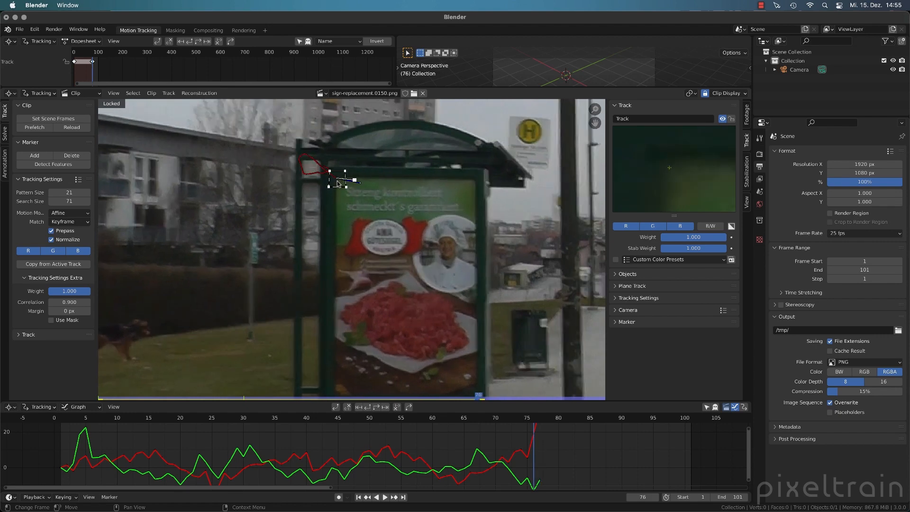
key("Right")
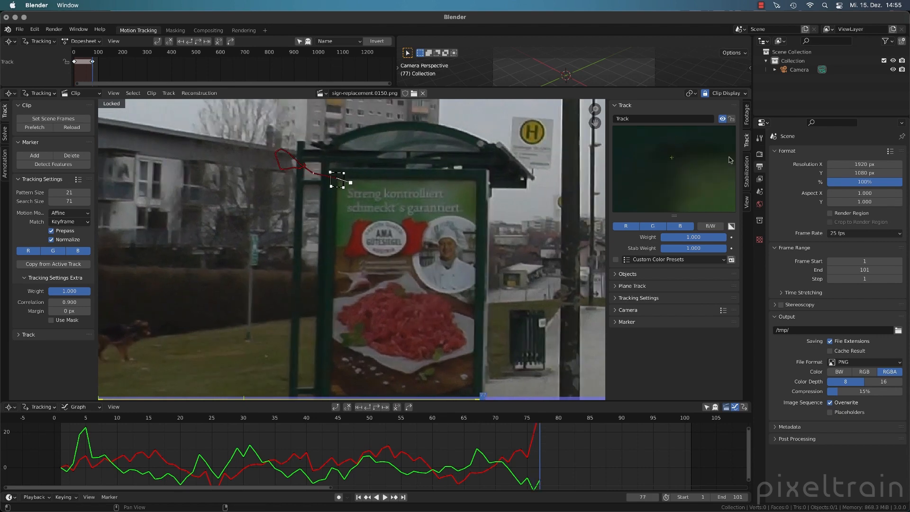
Step: Nudge the marker at frame 77 closer to the poster's upper-left corner, checking its placement against frame 76
scroll(372, 231, "up", 4)
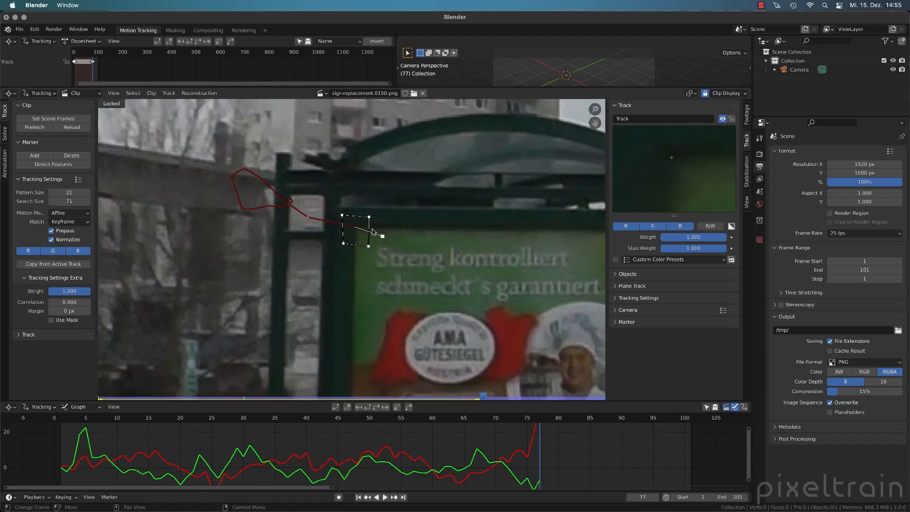
key("Left")
key("Left")
key("Right")
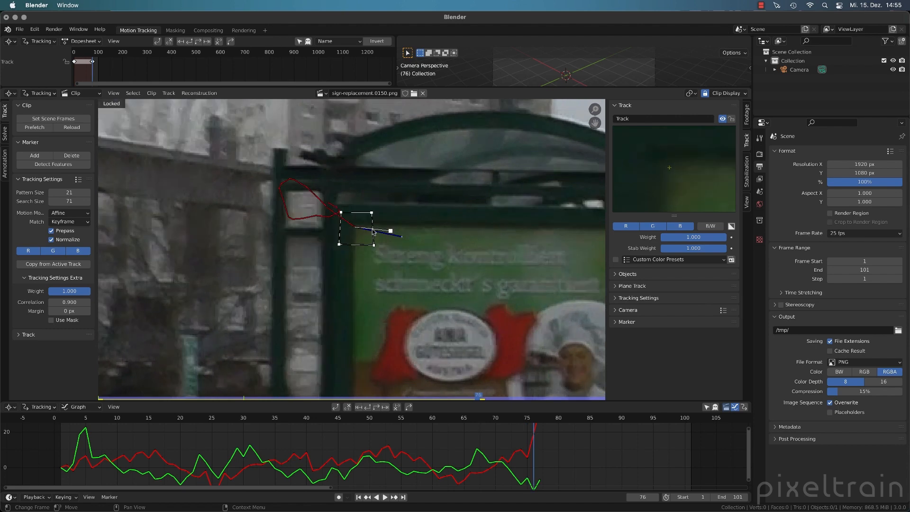
key("Right")
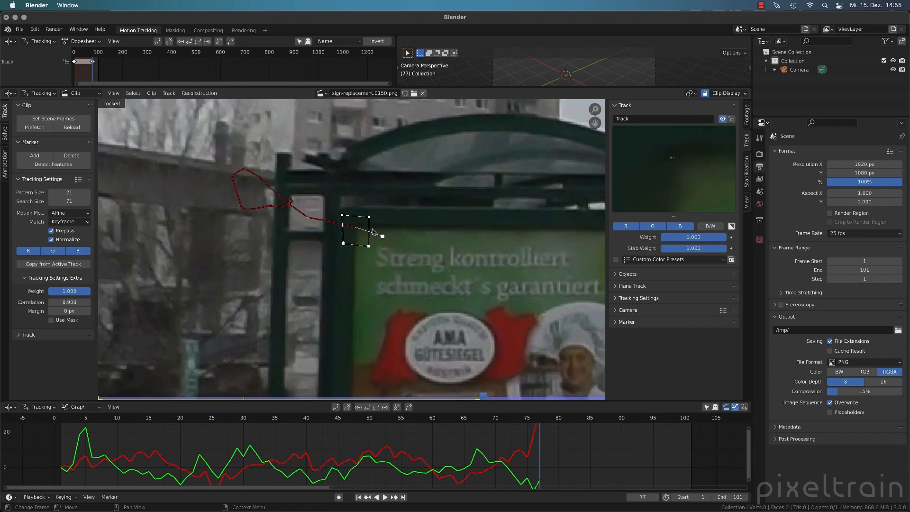
key("g")
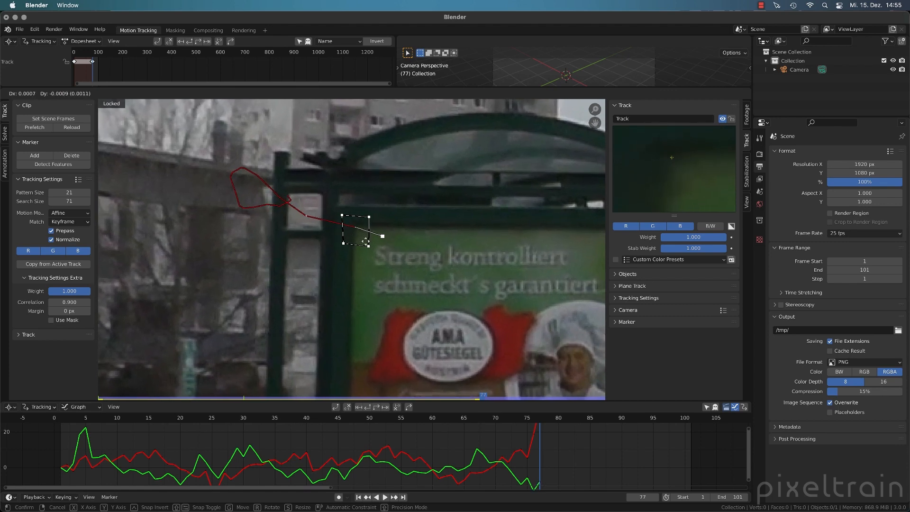
left_click(365, 241)
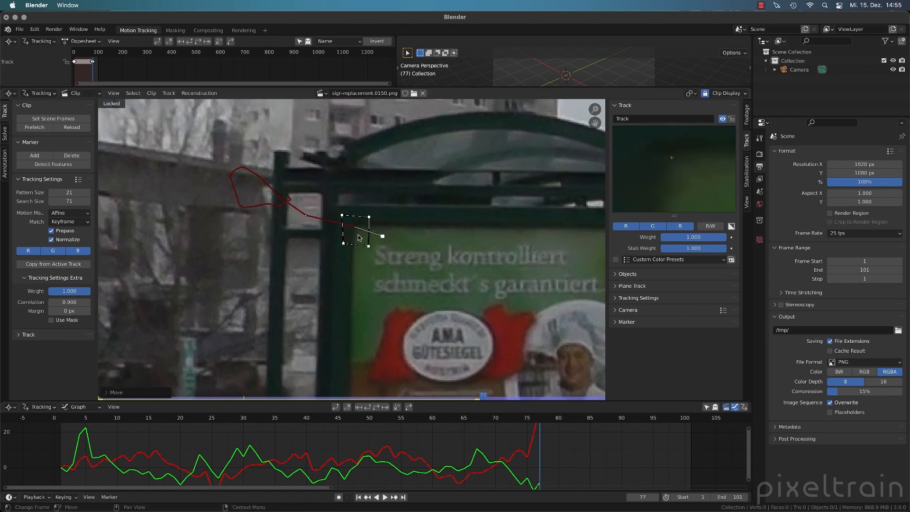
key("Left")
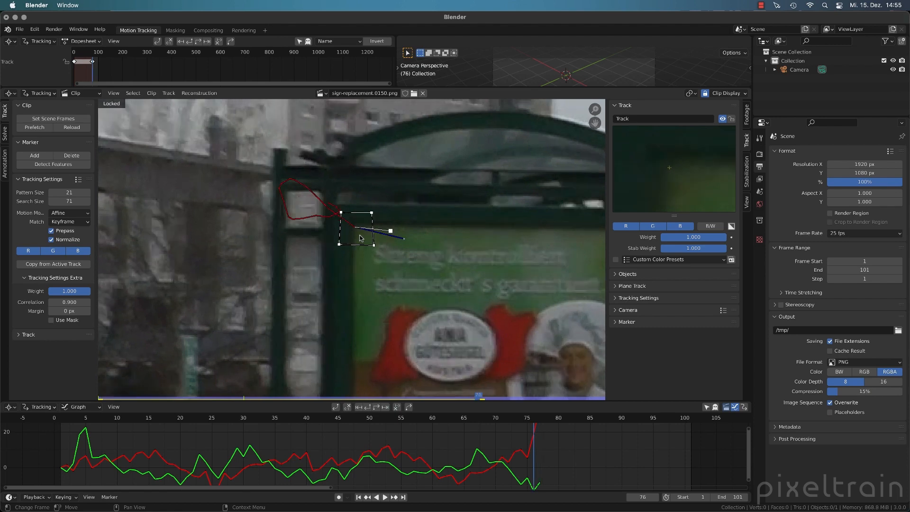
key("Right")
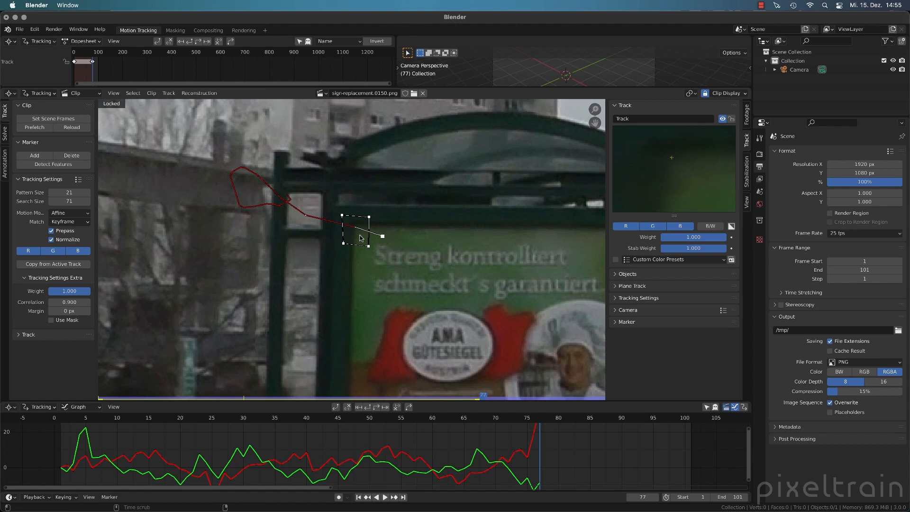
Step: Re-enable the track at frame 78 and move its marker onto the poster's upper-left corner
scroll(361, 238, "down", 1, "alt")
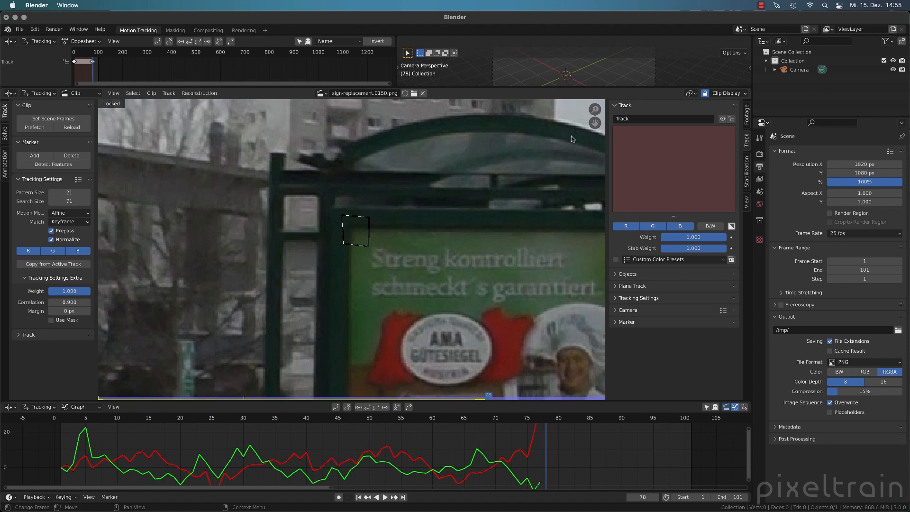
left_click(722, 119)
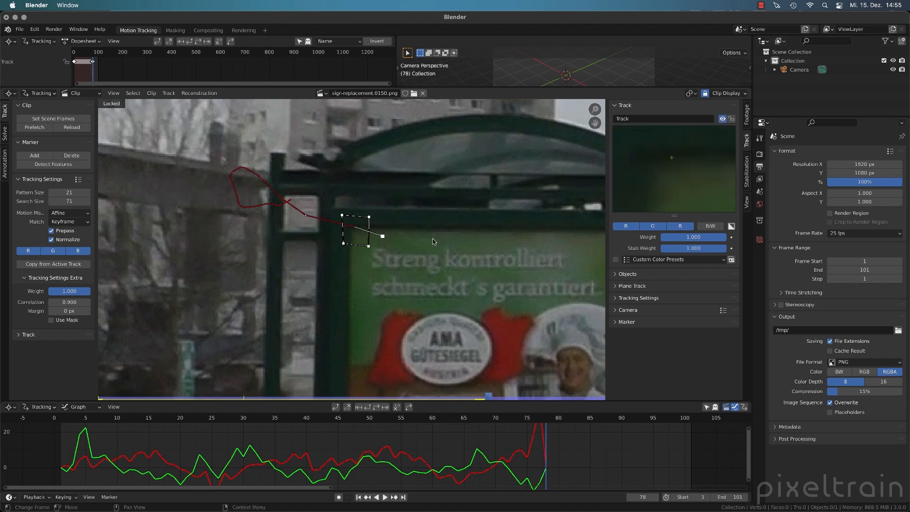
key("g")
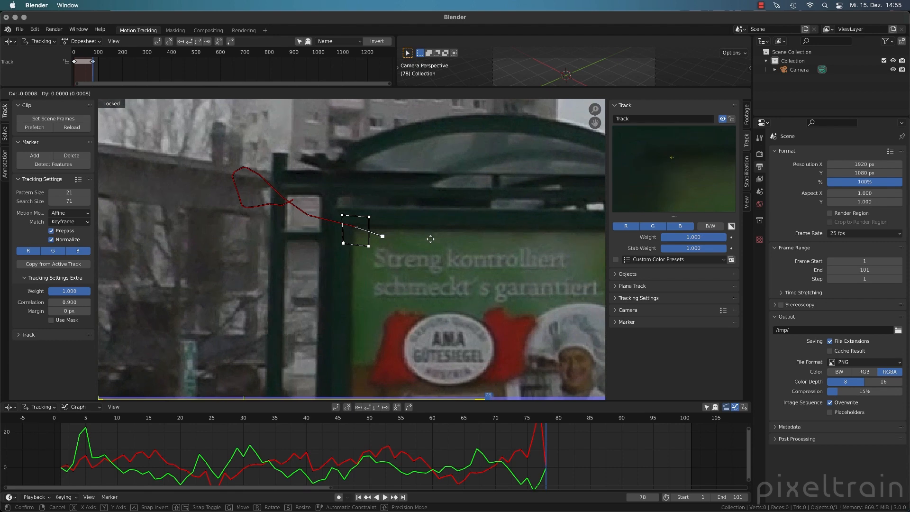
left_click(430, 242)
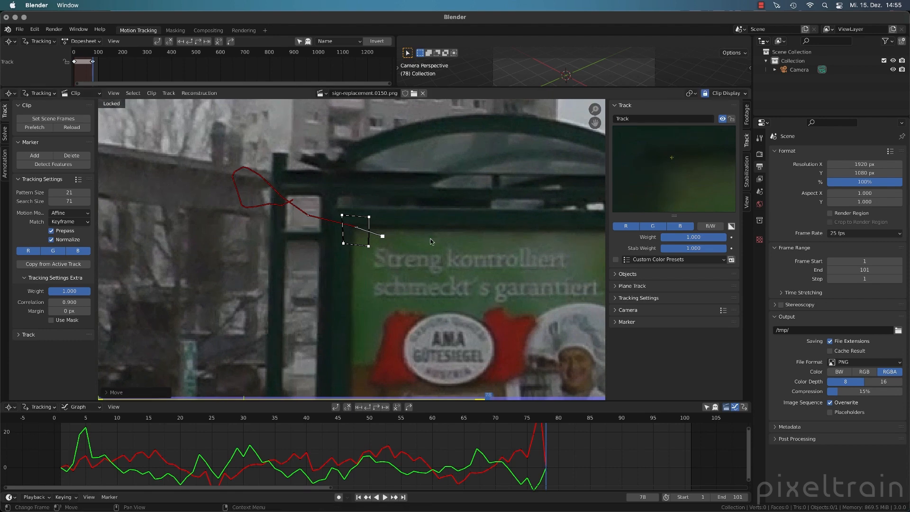
Step: Track the marker forward one frame at a time from frame 78 to frame 96
scroll(431, 241, "down", 2)
mouse_move(431, 241)
middle_mouse_down()
mouse_move(536, 176)
mouse_move(481, 196)
middle_mouse_up()
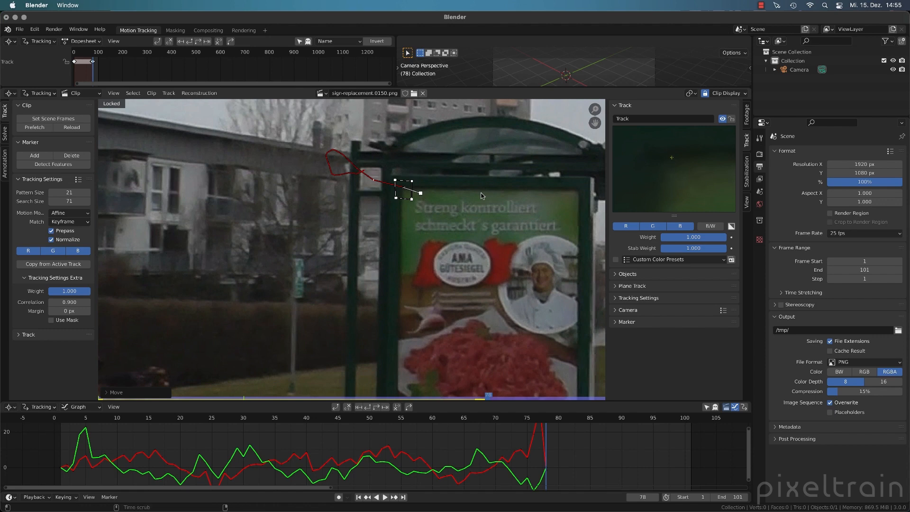
scroll(482, 195, "down", 1, "alt")
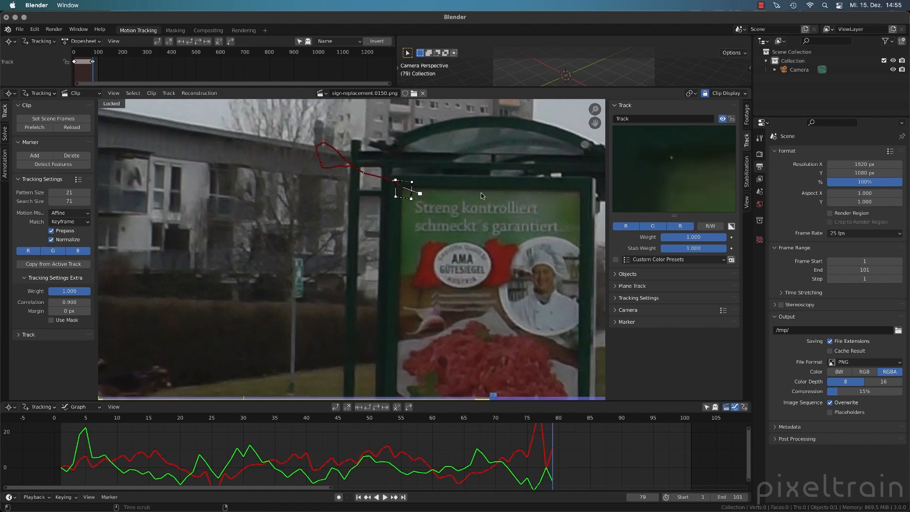
scroll(482, 195, "down", 1, "alt")
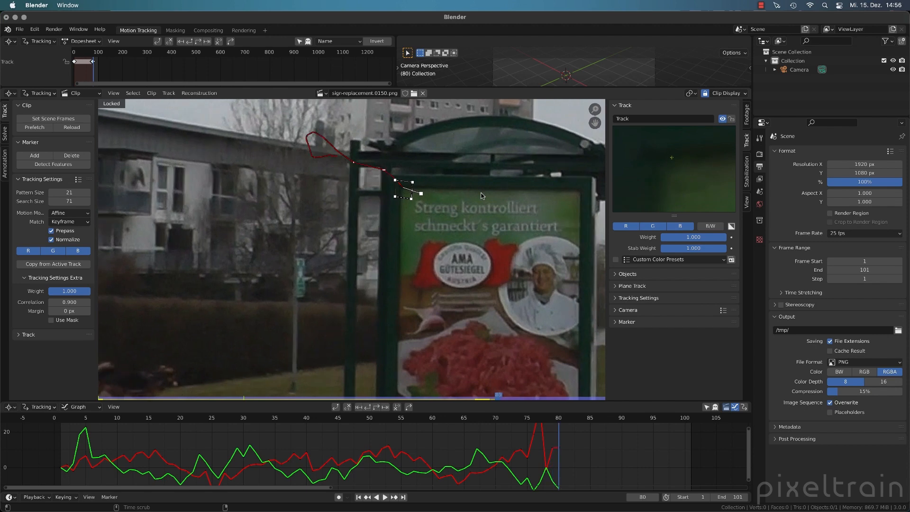
scroll(481, 195, "down", 1, "alt")
scroll(481, 195, "down", 1, "alt")
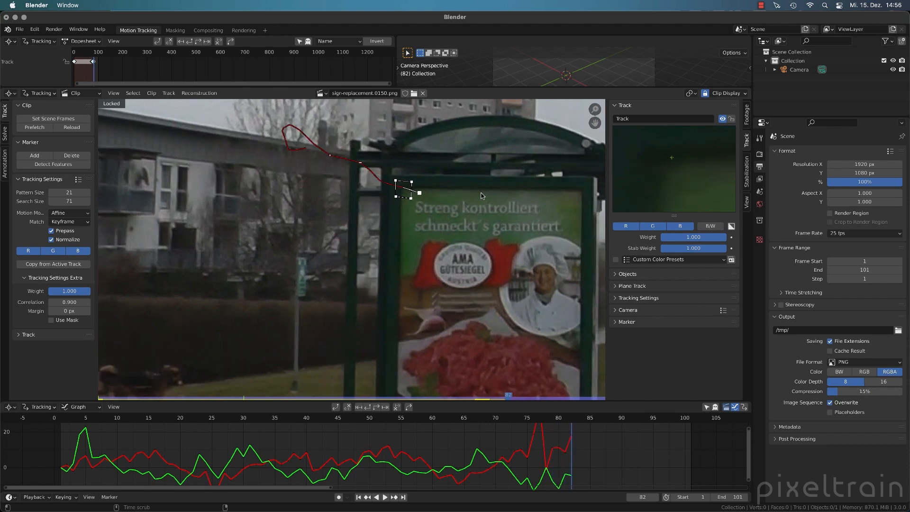
scroll(481, 195, "down", 1, "alt")
scroll(481, 195, "down", 1, "alt")
scroll(482, 195, "down", 1, "alt")
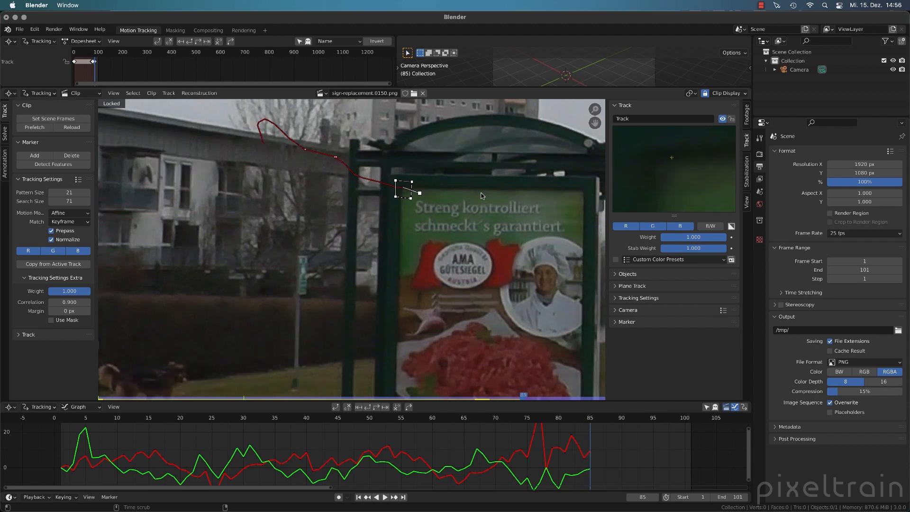
scroll(481, 195, "down", 1, "alt")
scroll(481, 195, "down", 1, "alt")
scroll(481, 196, "down", 1, "alt")
scroll(481, 195, "down", 6, "alt")
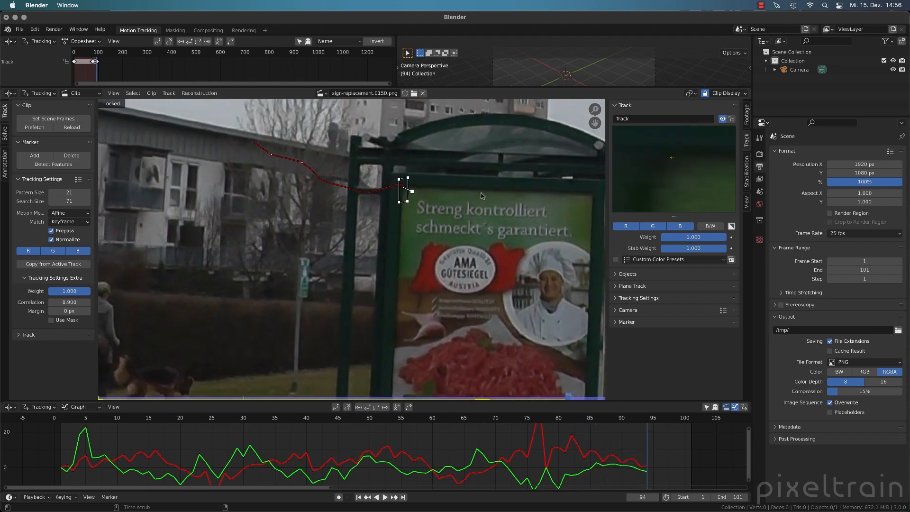
scroll(481, 195, "down", 1, "alt")
scroll(482, 195, "down", 1, "alt")
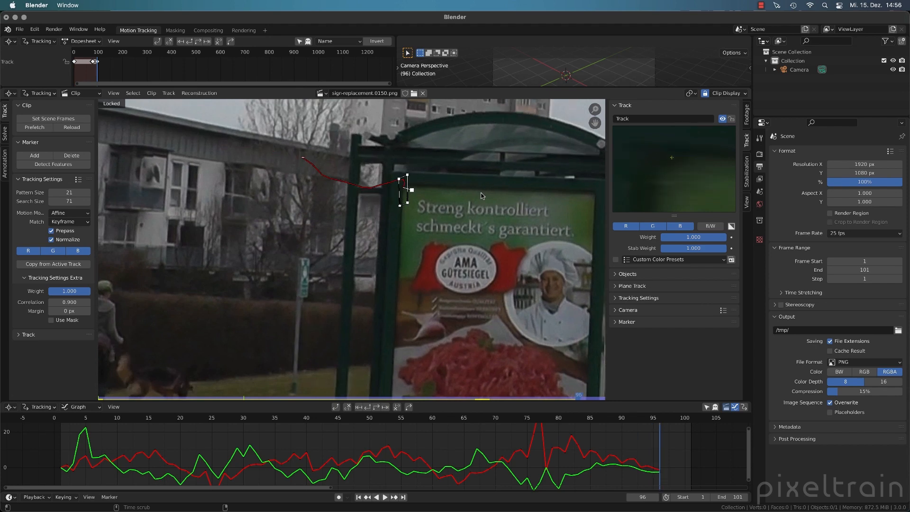
Step: Widen and reshape the marker's distorted pattern area around the poster's upper-left corner at frame 96
scroll(427, 199, "up", 4)
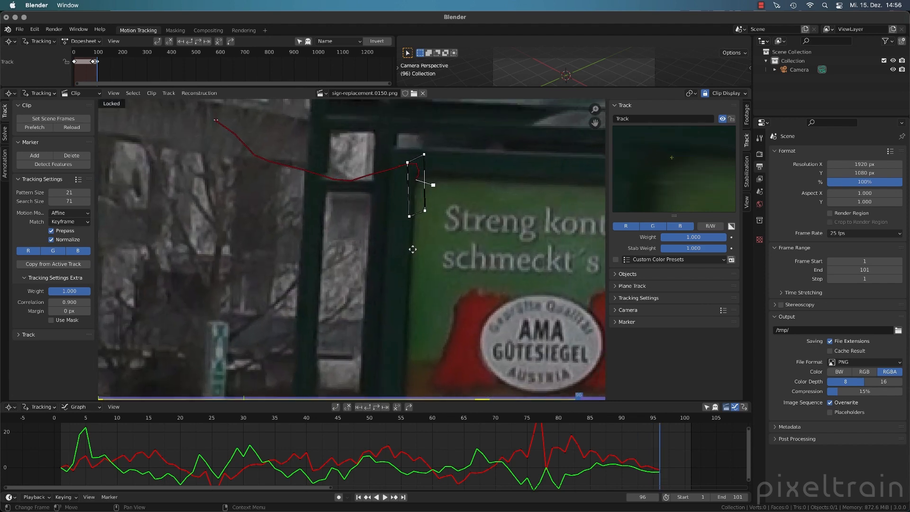
mouse_move(411, 189)
left_mouse_down()
mouse_move(420, 196)
mouse_move(382, 194)
left_mouse_up()
mouse_move(396, 252)
left_mouse_down()
mouse_move(388, 239)
mouse_move(418, 239)
left_mouse_up()
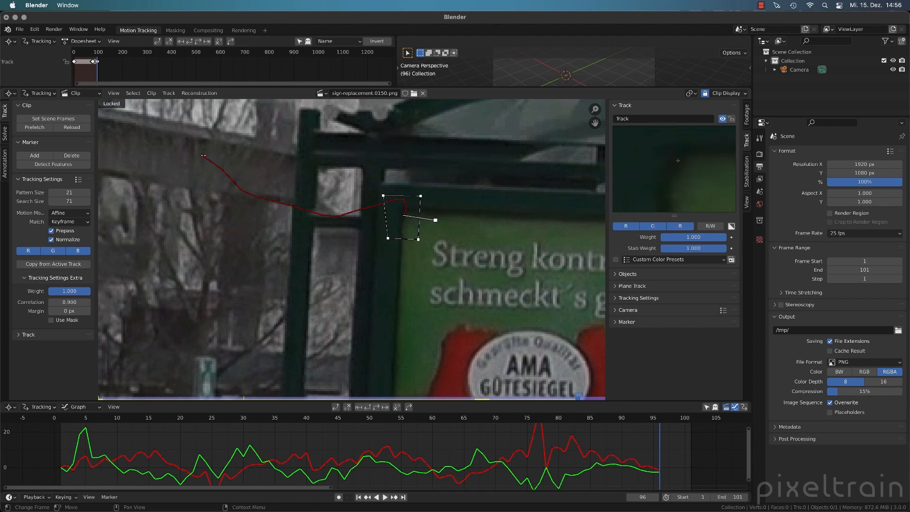
left_click_drag(383, 196, 388, 196)
Step: Track the marker forward one frame at a time from frame 96 to the clip's last frame, 101
key("alt+Right")
key("alt+Right")
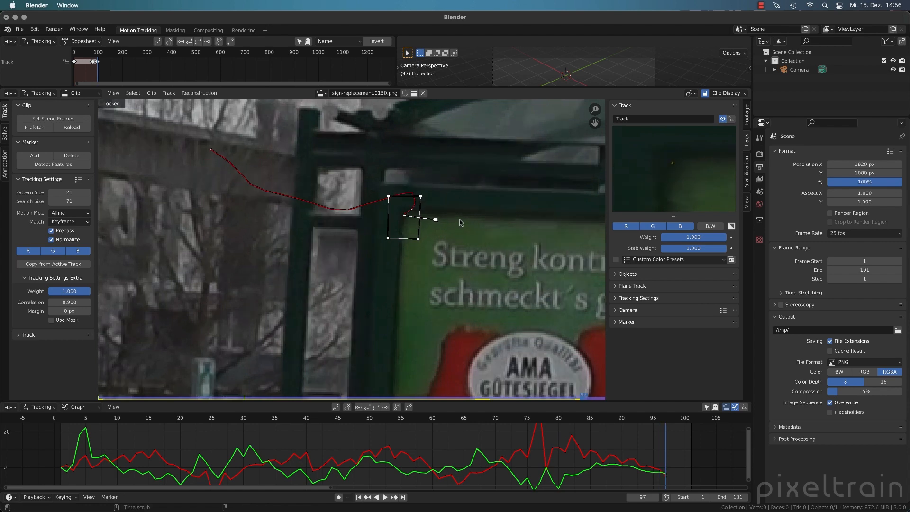
key("alt+Right")
key("alt+Right")
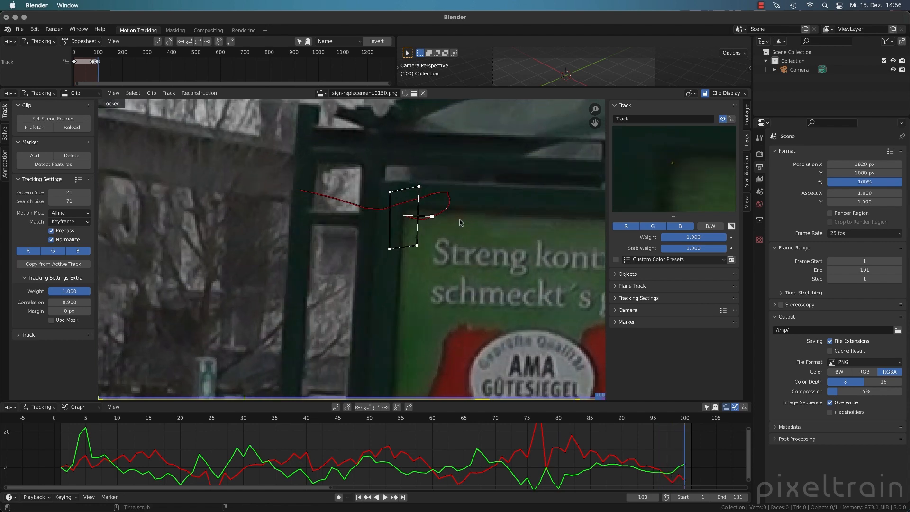
key("alt+Right")
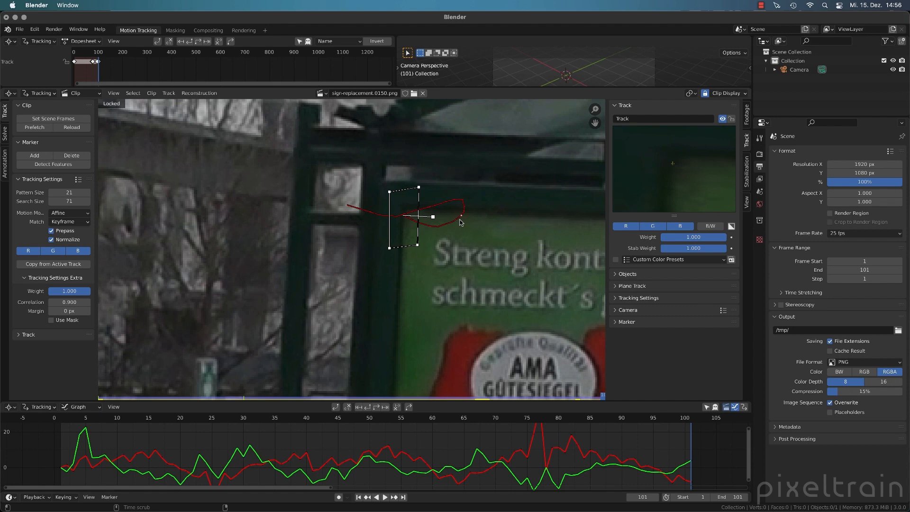
key("alt+Right")
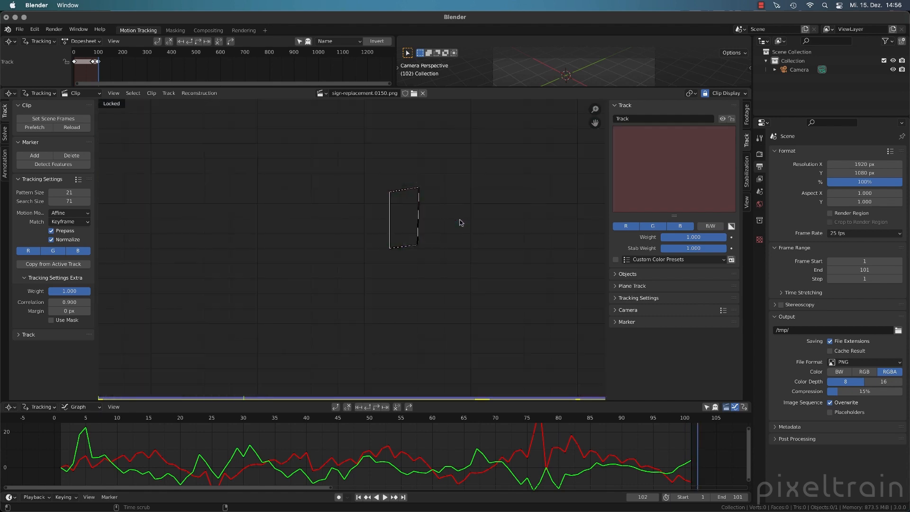
key("Left")
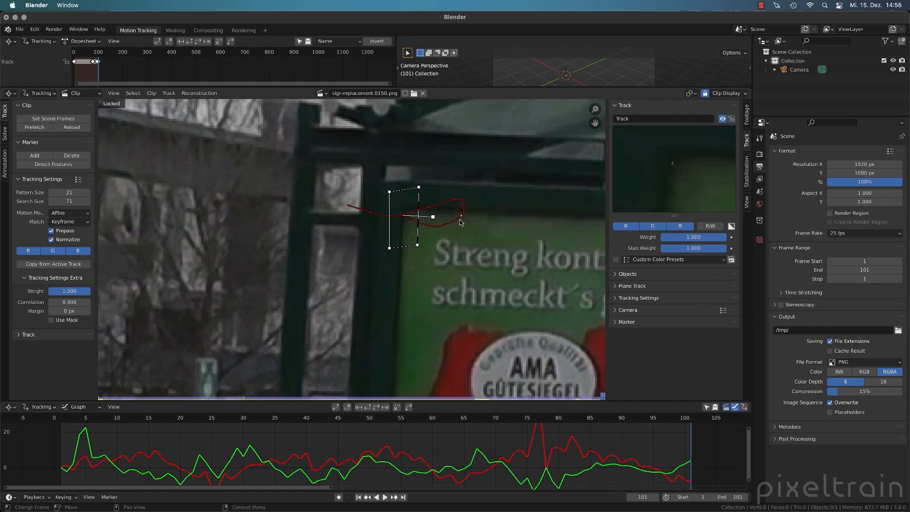
Step: Check the marker's placement at frame 1, and shift the marker at frame 101 slightly upward to match it
left_click(65, 419)
left_click(62, 420)
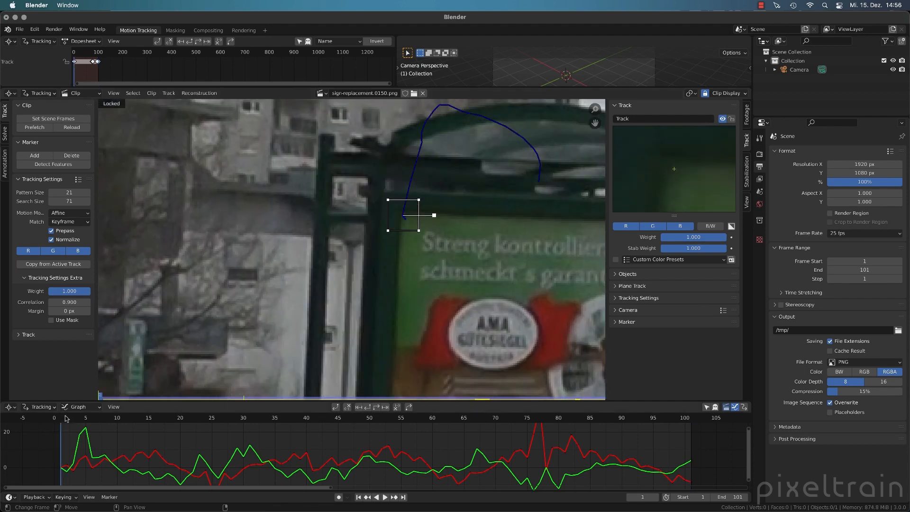
scroll(481, 210, "up", 3)
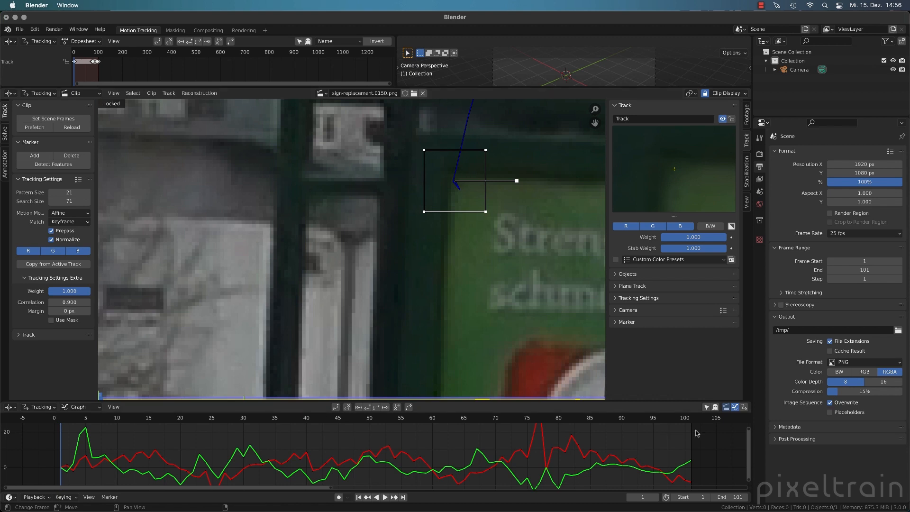
key("shift+Right")
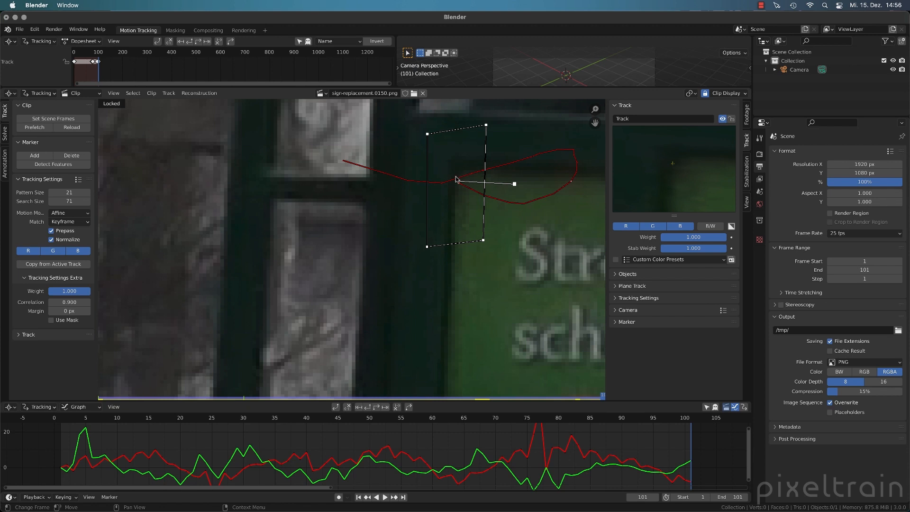
key("g")
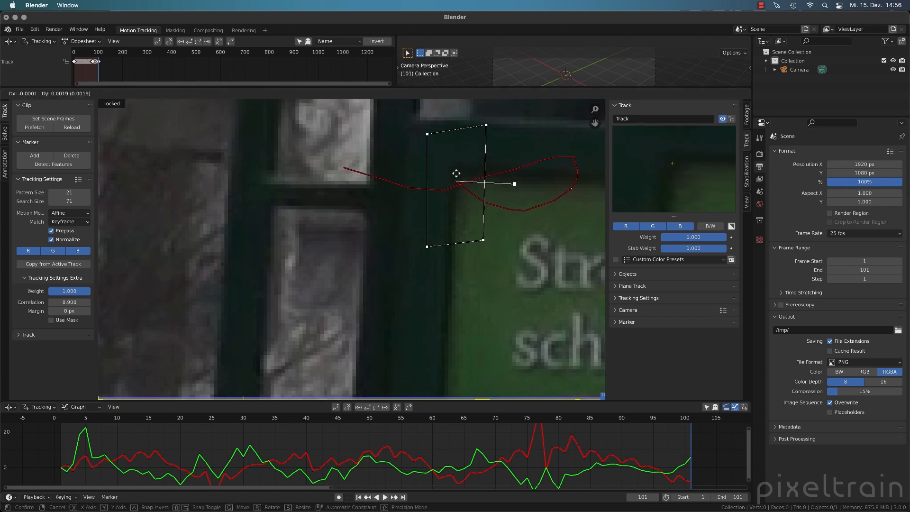
left_click(457, 172)
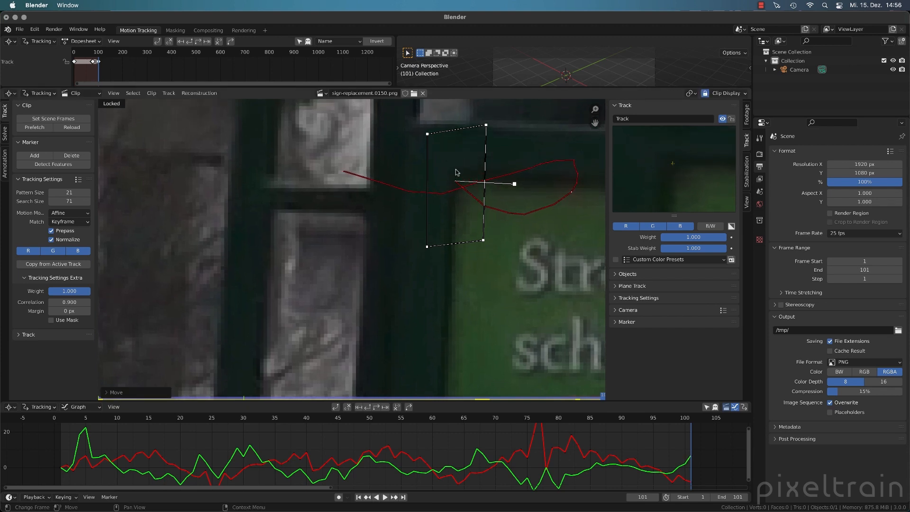
Step: Track the marker backward one frame at a time from frame 101 to frame 94
scroll(456, 172, "up", 1, "alt")
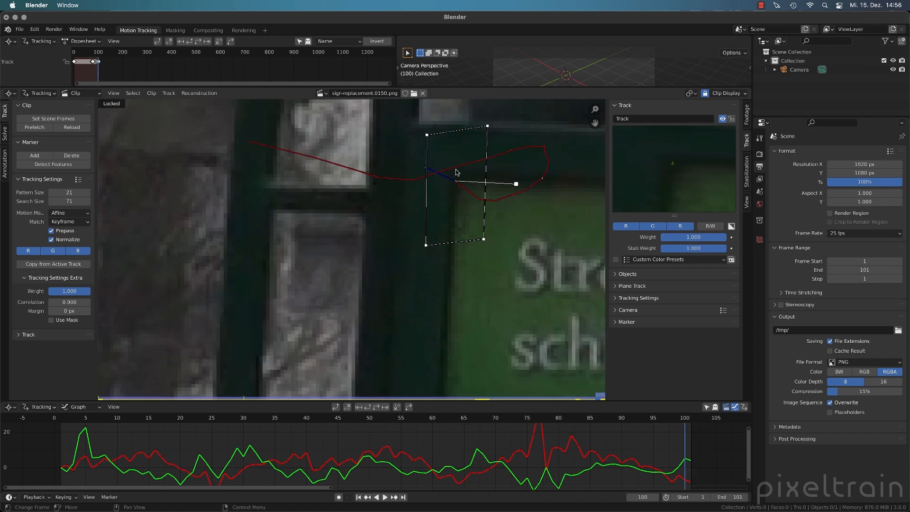
scroll(457, 172, "up", 1, "alt")
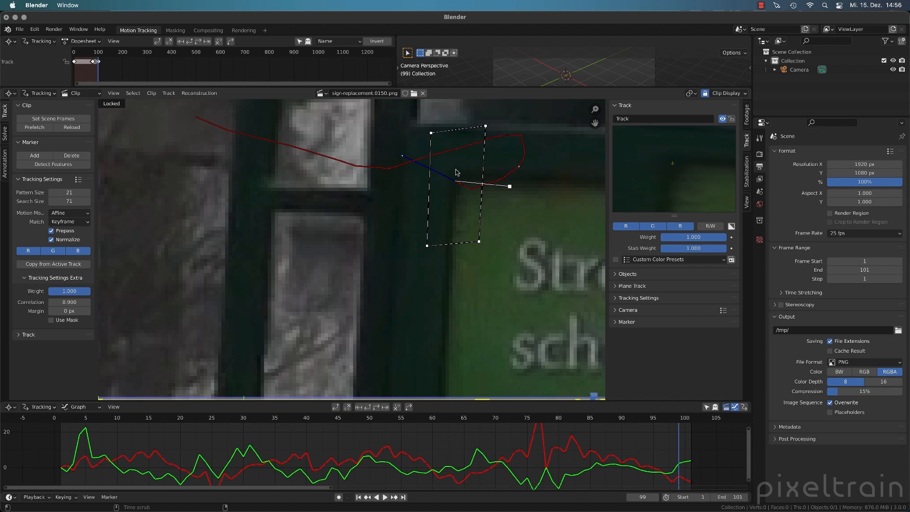
scroll(457, 172, "up", 1, "alt")
scroll(456, 172, "up", 1, "alt")
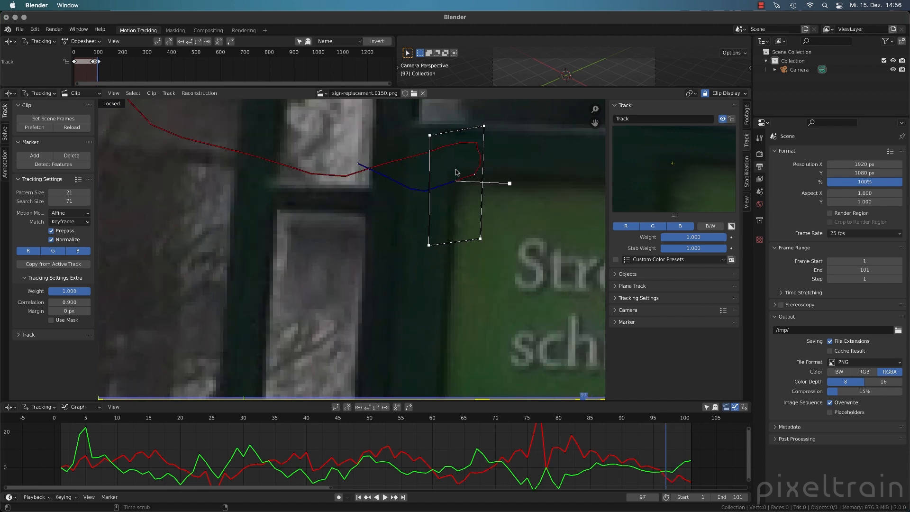
scroll(456, 172, "up", 1, "alt")
scroll(456, 172, "up", 1, "alt")
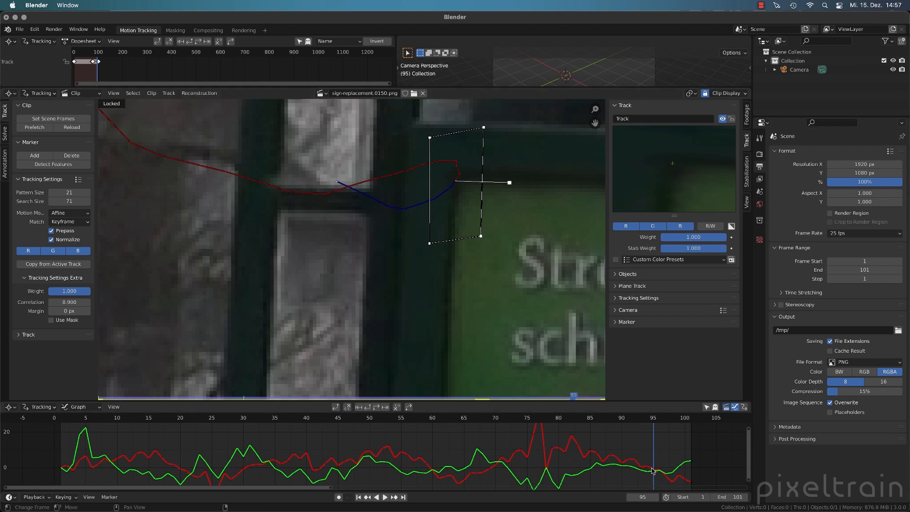
scroll(657, 446, "up", 1, "alt")
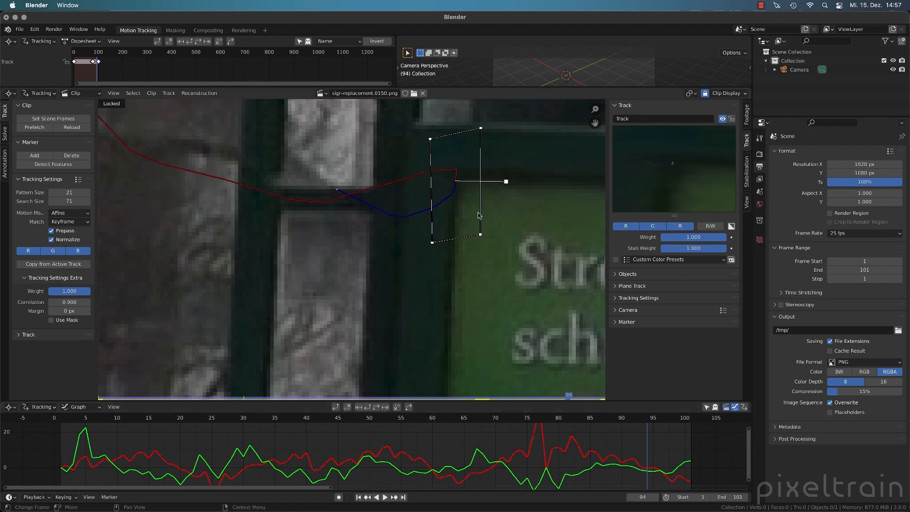
Step: Step backward frame by frame from frame 94 to 76, checking the marker against the poster's upper-left corner
scroll(467, 215, "up", 1, "alt")
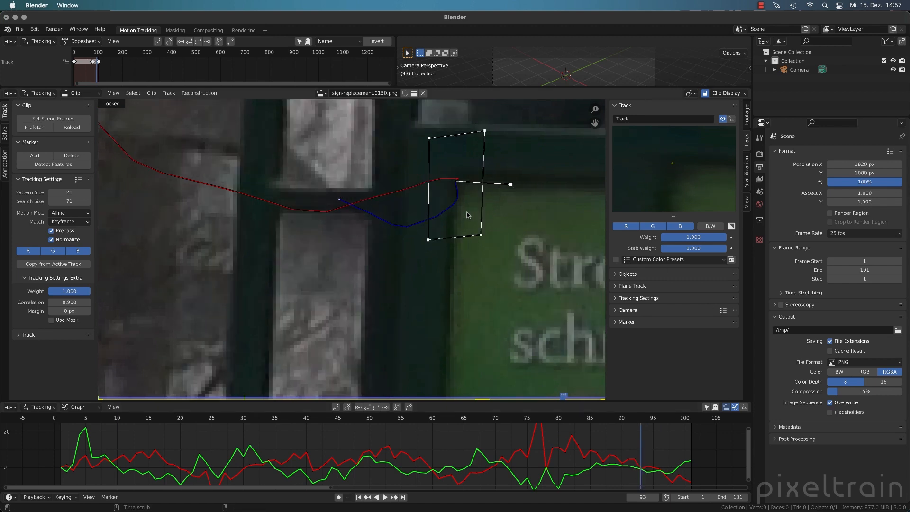
scroll(468, 214, "up", 1, "alt")
scroll(468, 215, "up", 1, "alt")
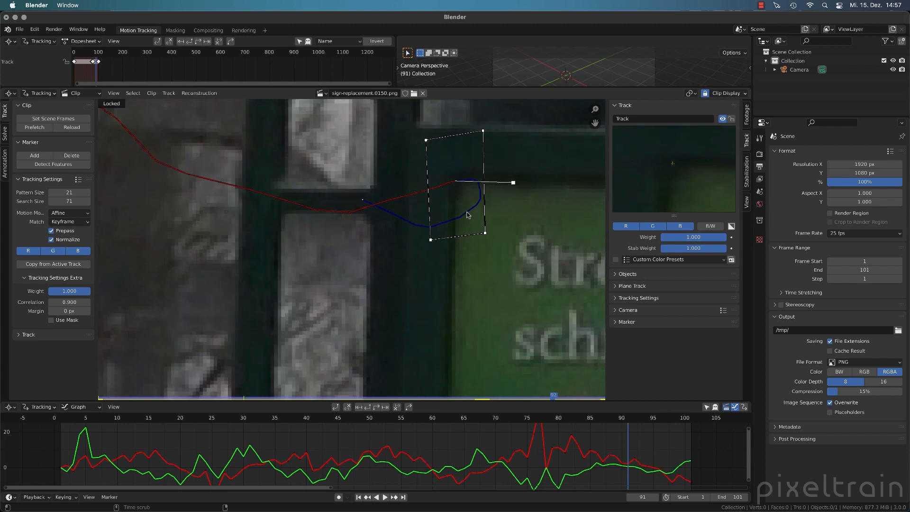
scroll(466, 215, "up", 1, "alt")
scroll(466, 215, "up", 1, "alt")
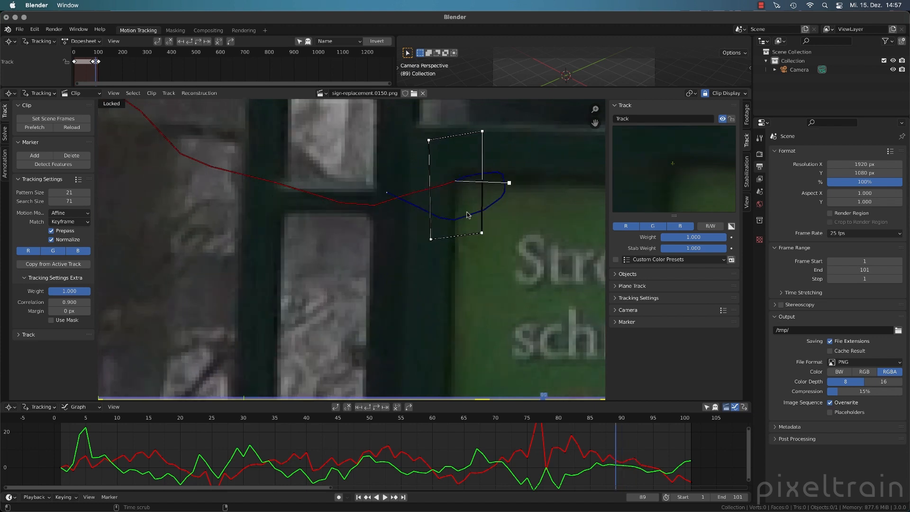
scroll(468, 215, "up", 1, "alt")
scroll(468, 214, "up", 1, "alt")
scroll(467, 214, "up", 1, "alt")
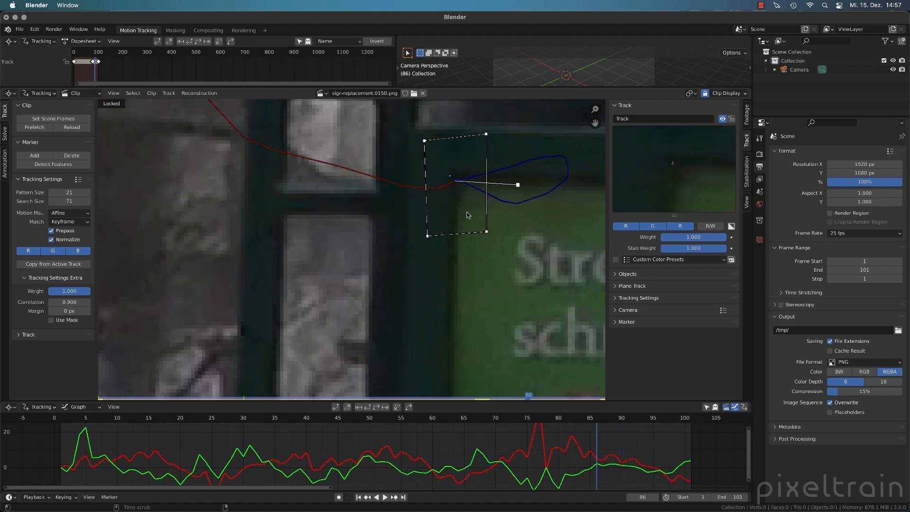
scroll(468, 215, "up", 1, "alt")
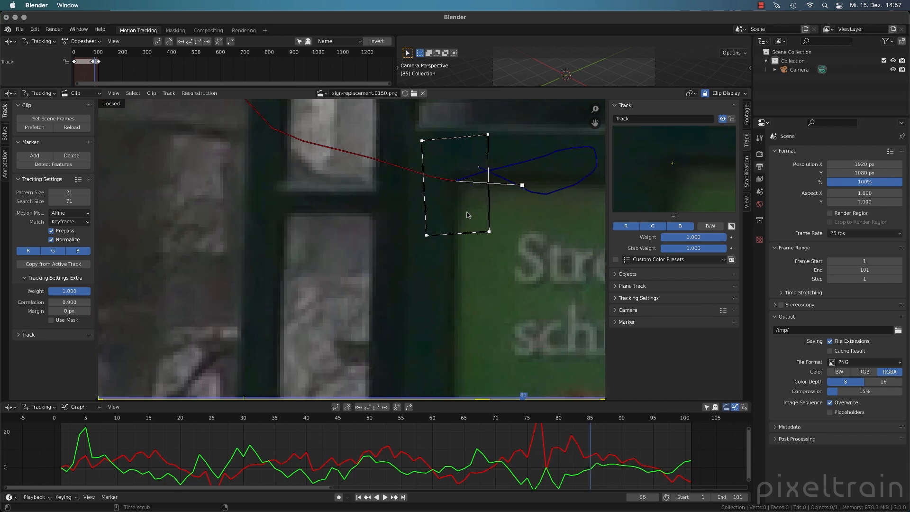
scroll(468, 215, "up", 1, "alt")
scroll(468, 214, "up", 1, "alt")
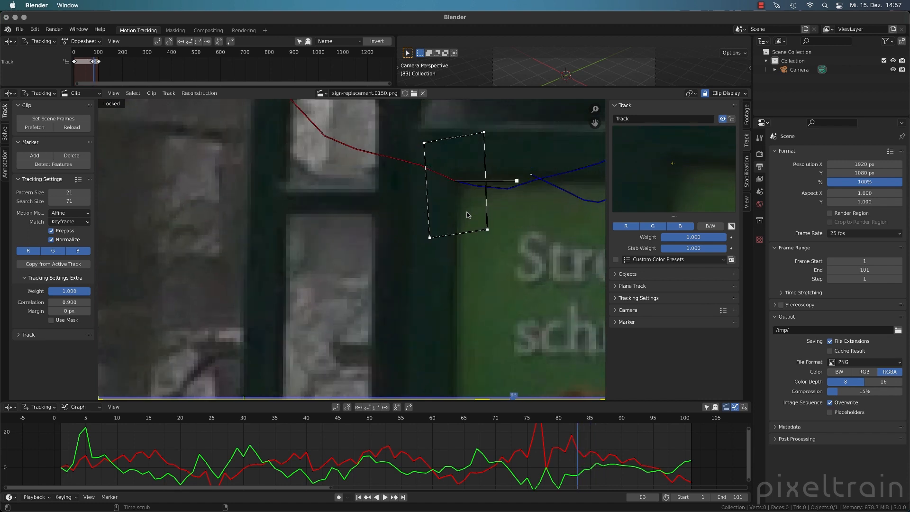
scroll(467, 215, "up", 1, "alt")
scroll(468, 214, "up", 1, "alt")
scroll(468, 215, "up", 1, "alt")
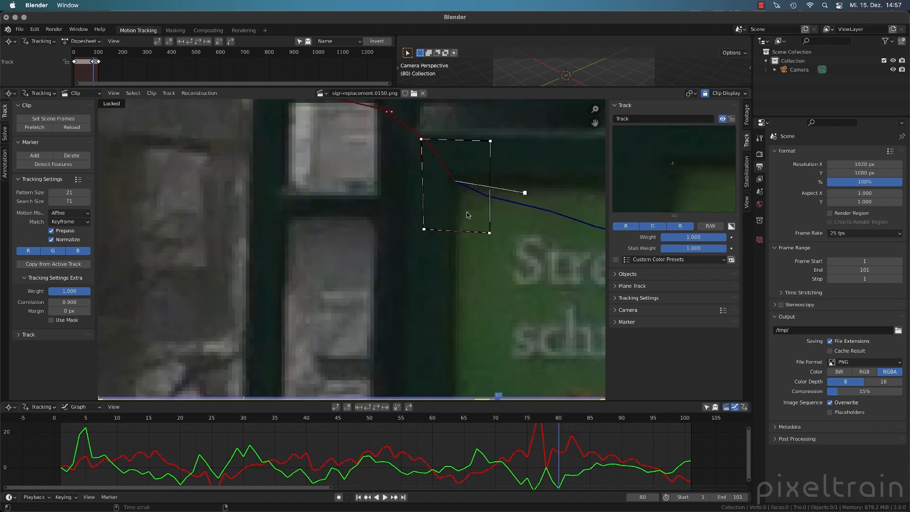
scroll(468, 215, "up", 1, "alt")
scroll(468, 214, "up", 1, "alt")
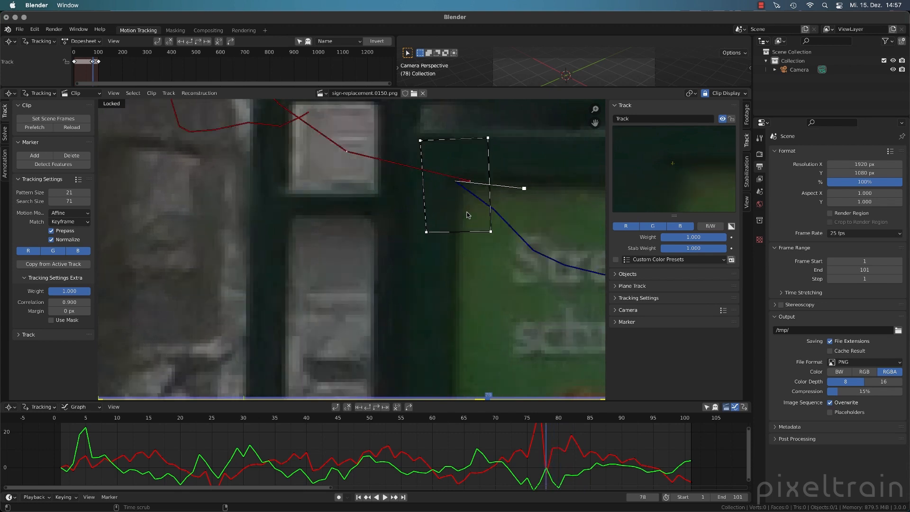
scroll(468, 215, "up", 1, "alt")
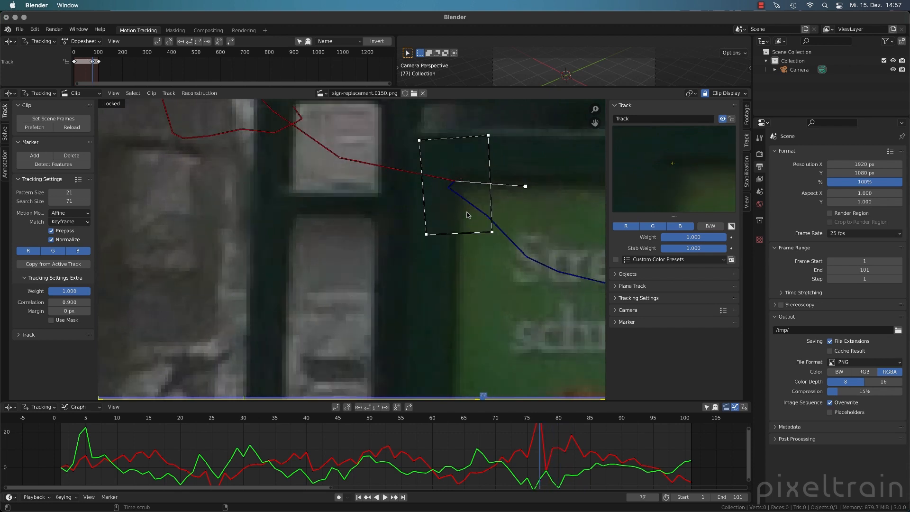
scroll(468, 215, "up", 1, "alt")
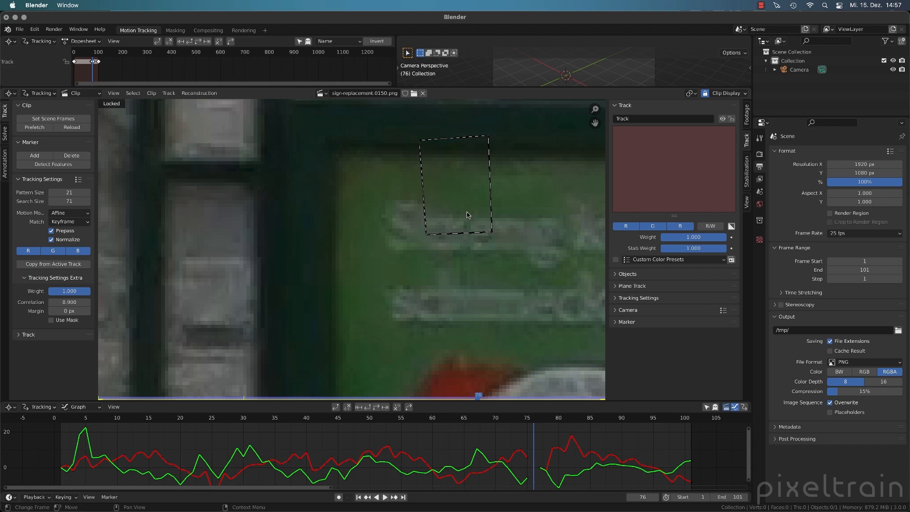
Step: Re-enable the marker at frame 76, move it onto the poster's upper-left corner, and compare its placement with frame 77
left_click(722, 118)
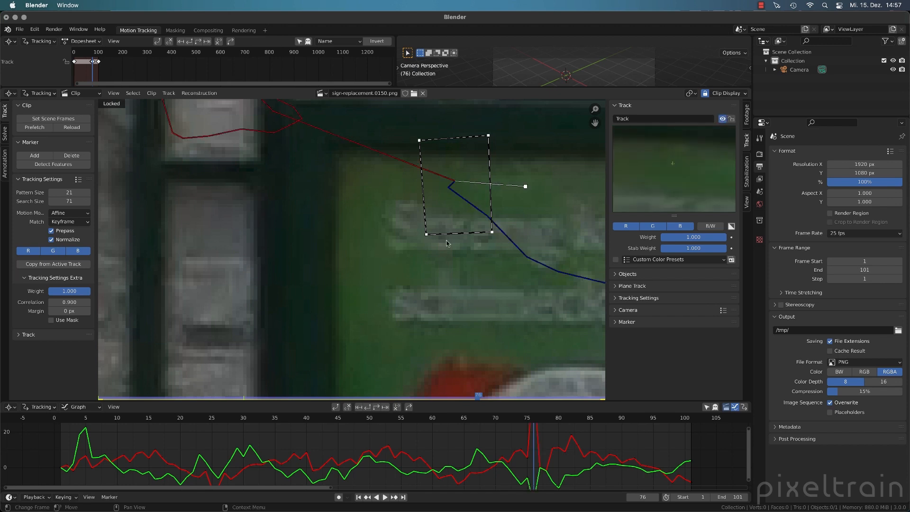
key("g")
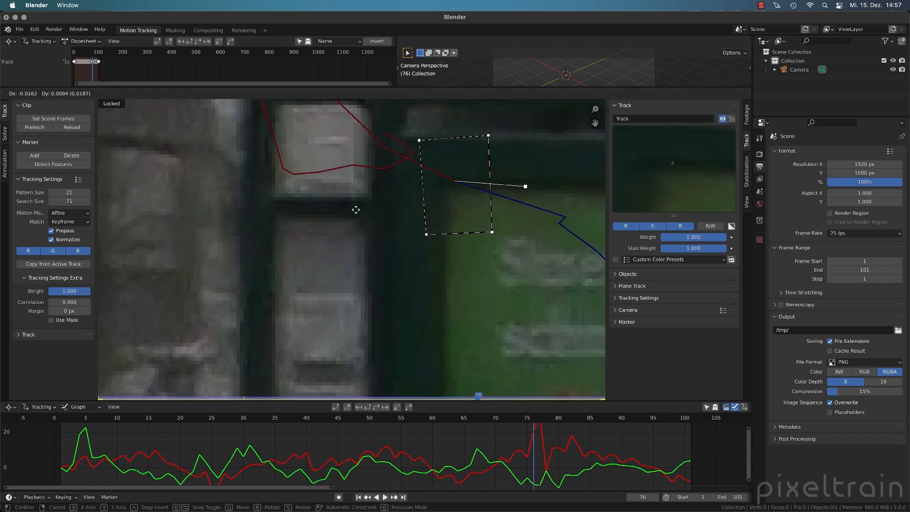
left_click(348, 213)
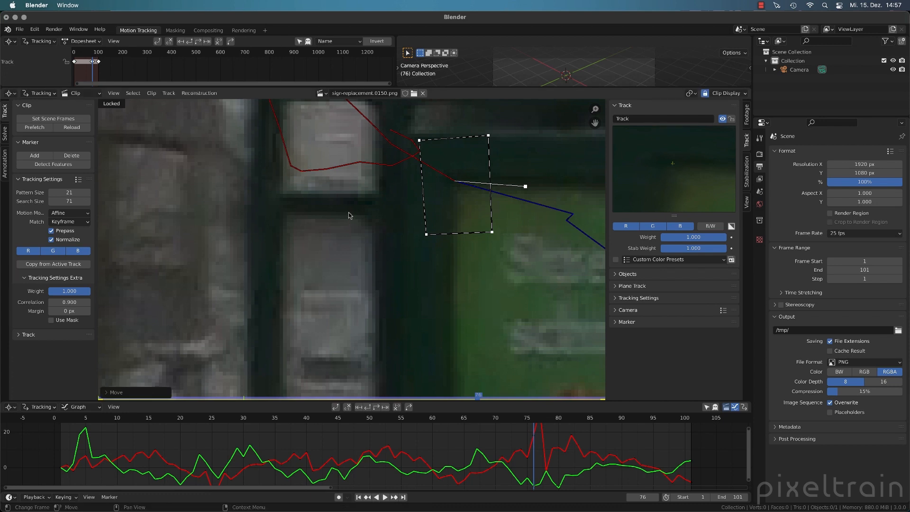
key("Right")
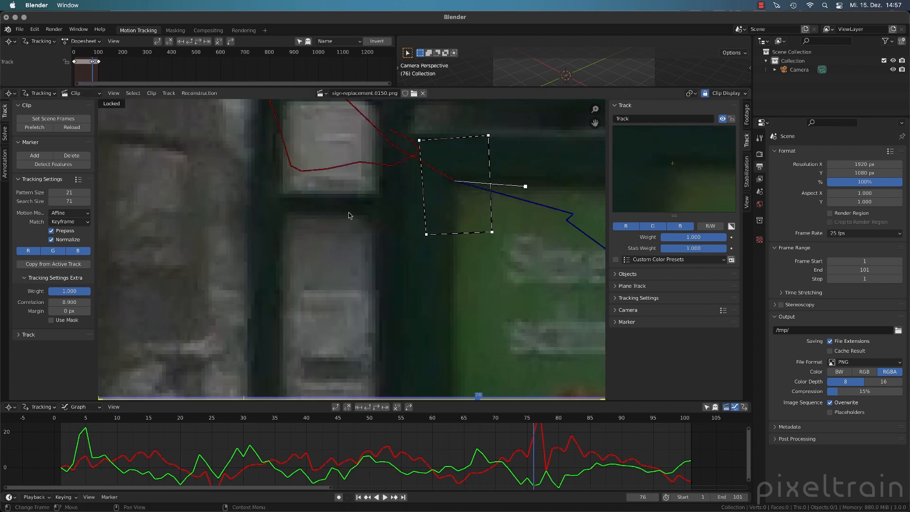
key("Left")
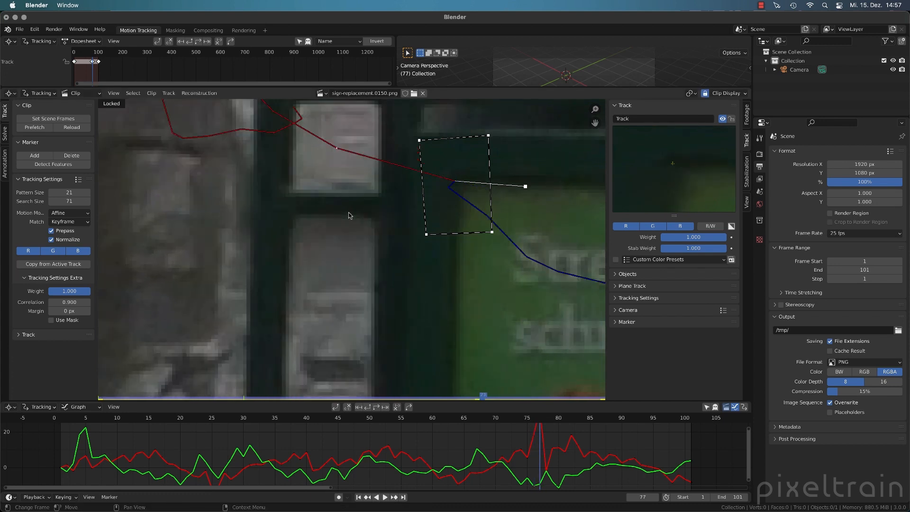
key("Right")
key("Left")
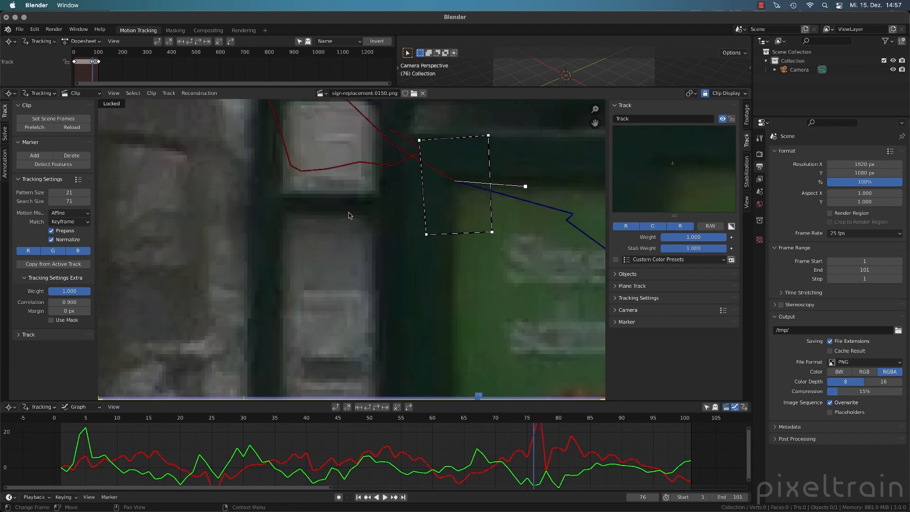
Step: Shift the marker slightly upward onto the poster's upper-left corner at frames 75, 74 and 73
key("Left")
key("g")
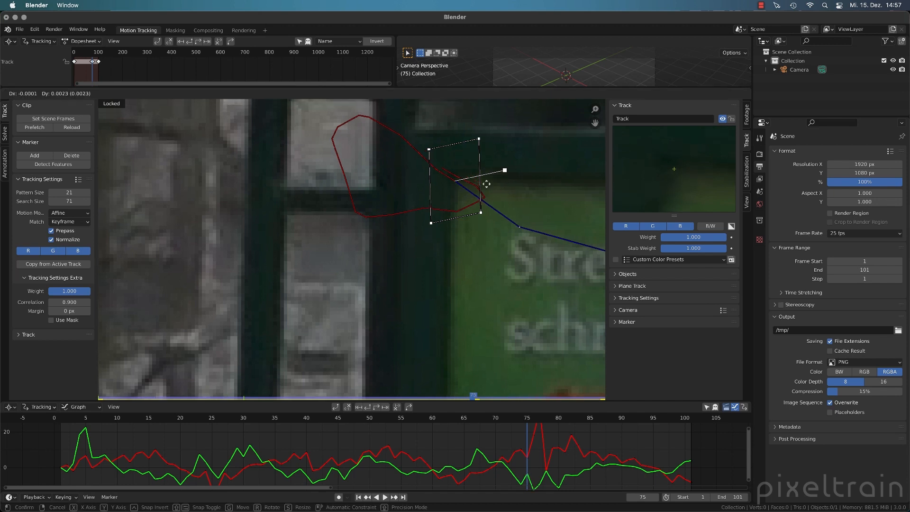
left_click(488, 184)
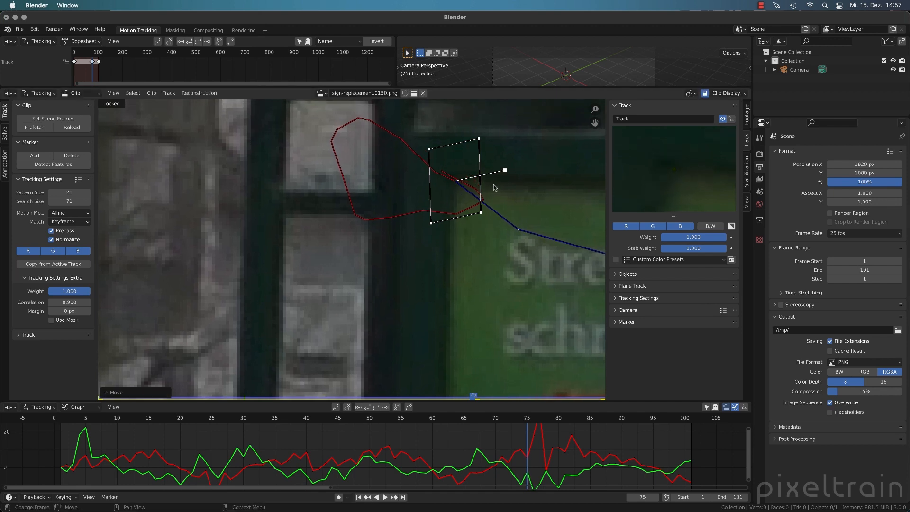
key("Left")
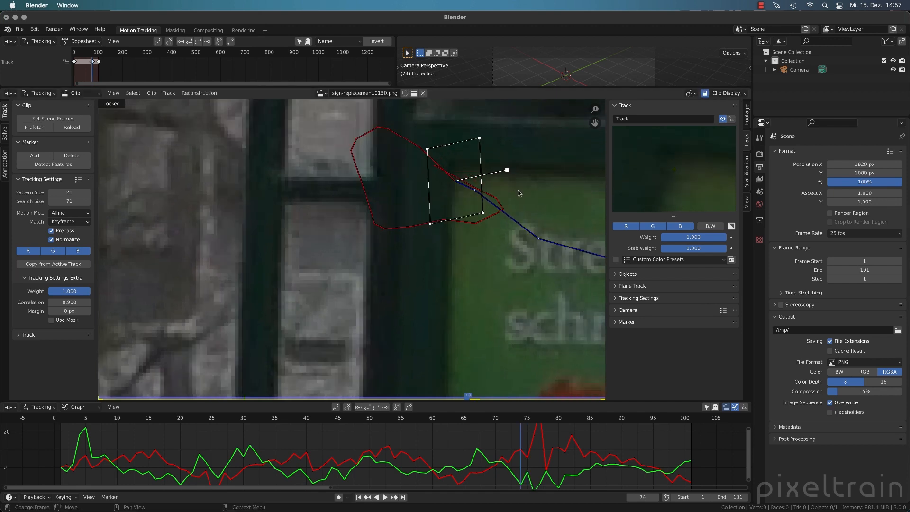
key("g")
left_click(513, 181)
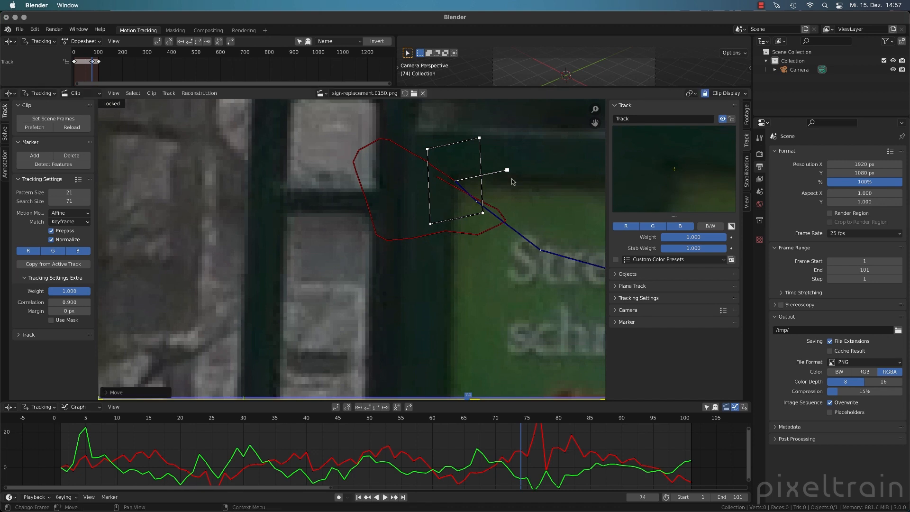
key("Left")
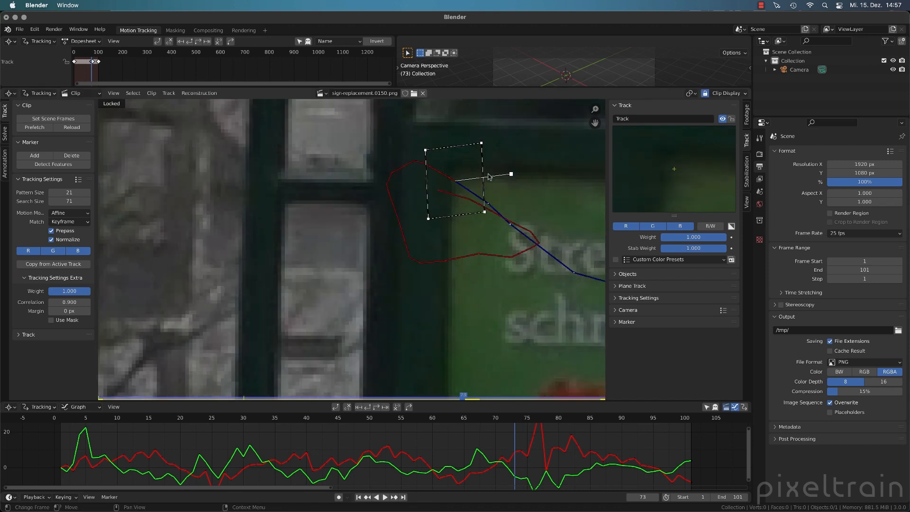
key("g")
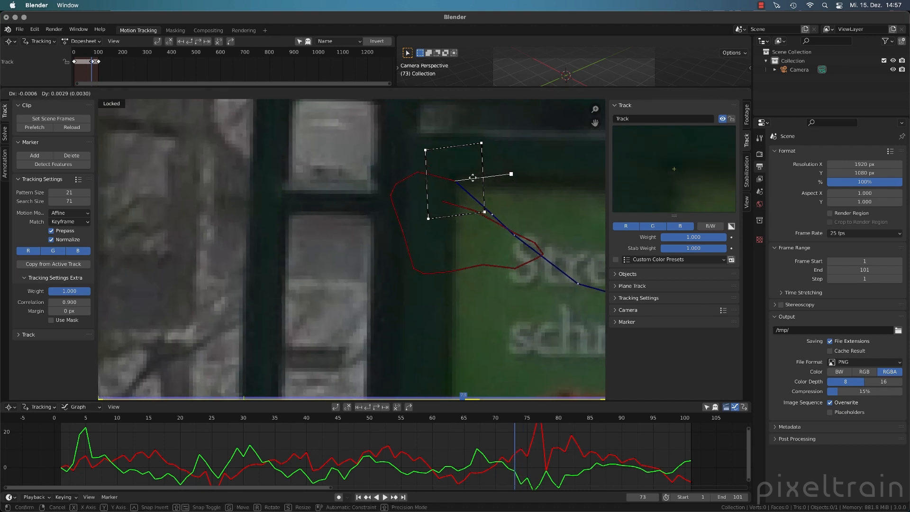
left_click(472, 181)
Step: Step backward frame by frame from frame 73 to 41, checking the marker's position on the poster's upper-left corner
key("Left")
key("Left")
key("Left")
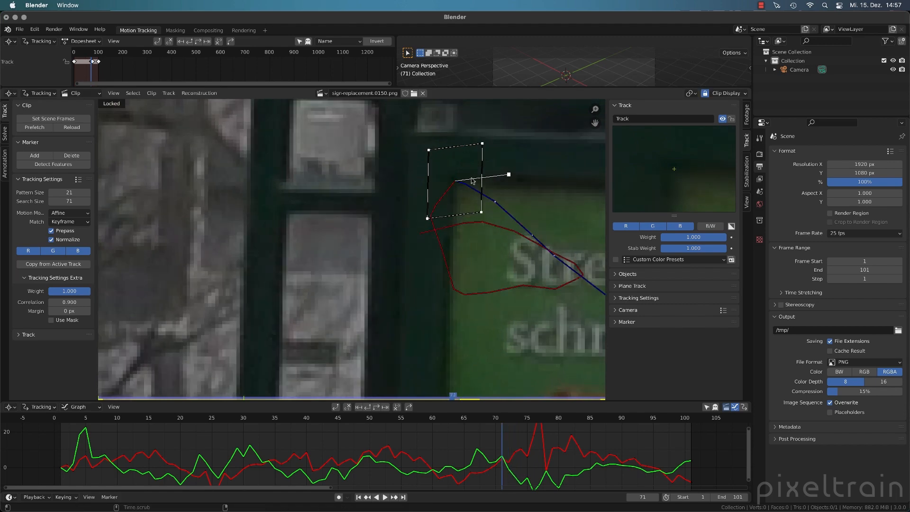
key("Left")
key("Left")
key("Left")
key("Left")
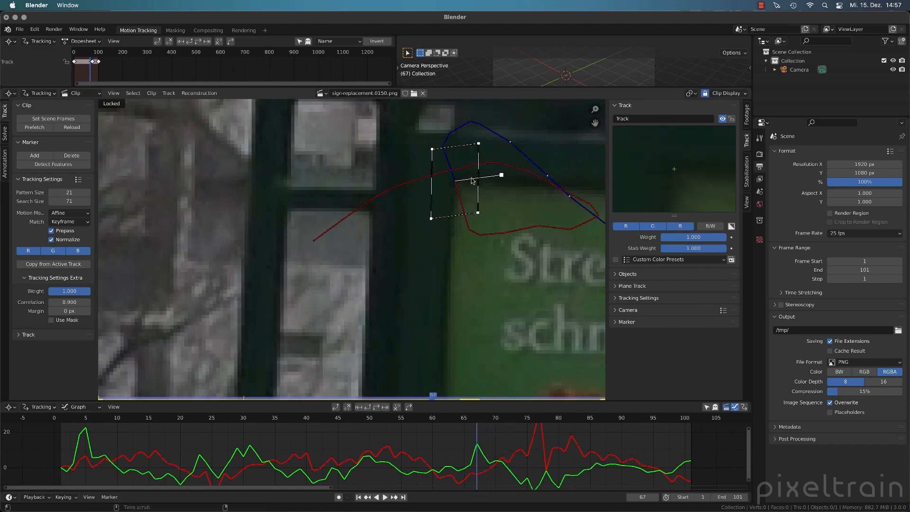
key("Left")
key("Left")
key("Left")
key("Left")
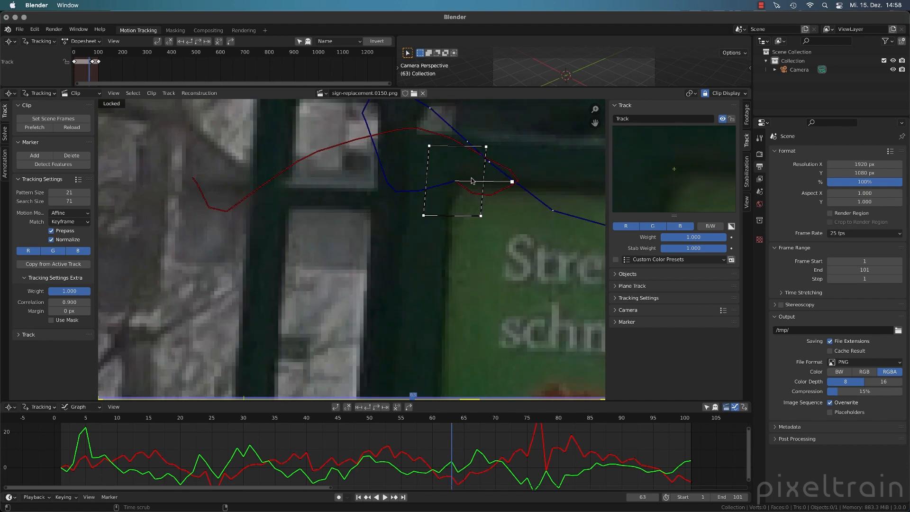
key("Left")
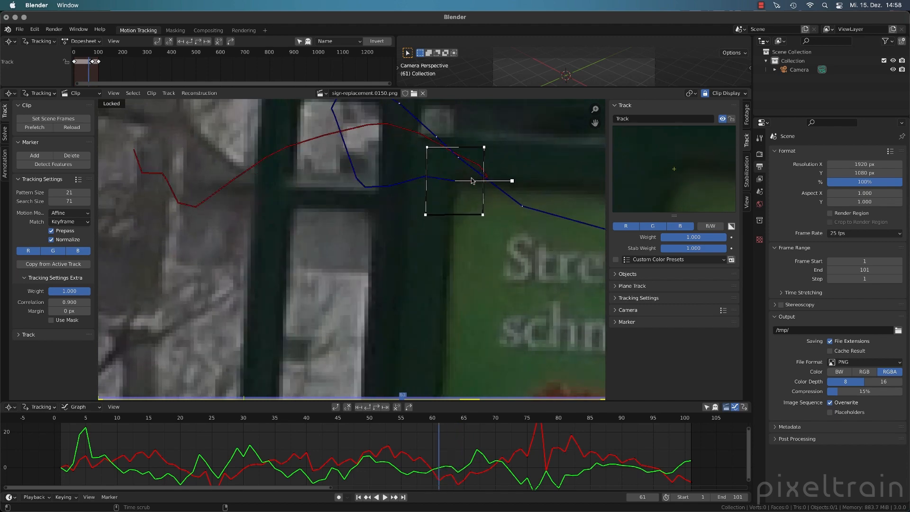
key("Left")
key("Left")
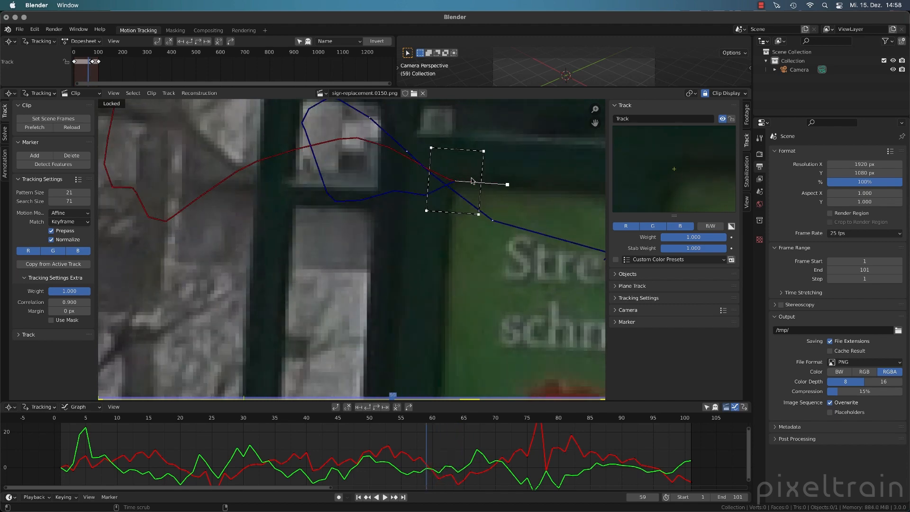
key("Left")
key("Left")
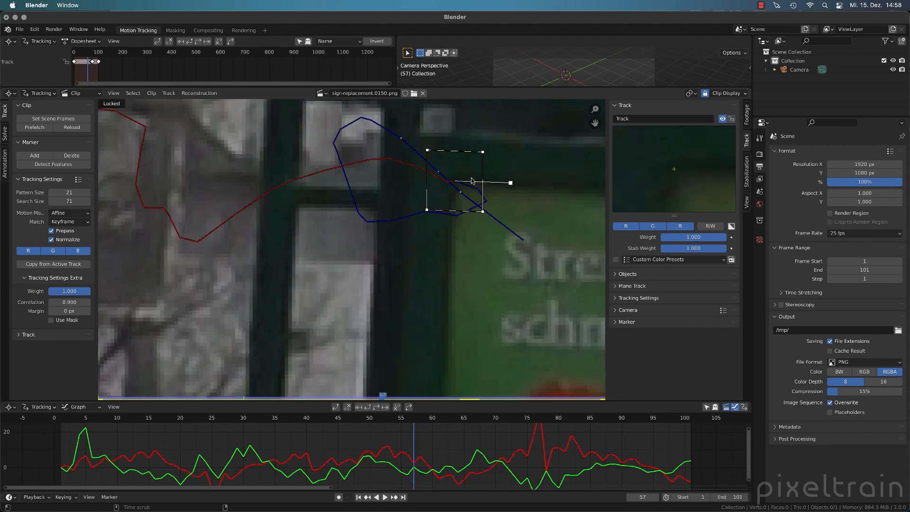
key("Left")
key("Left")
key("Left")
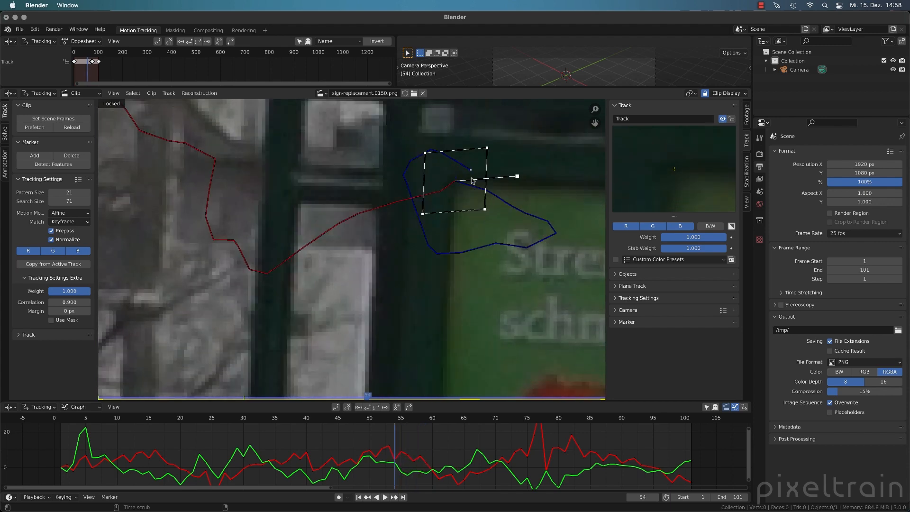
key("Left")
key("Left")
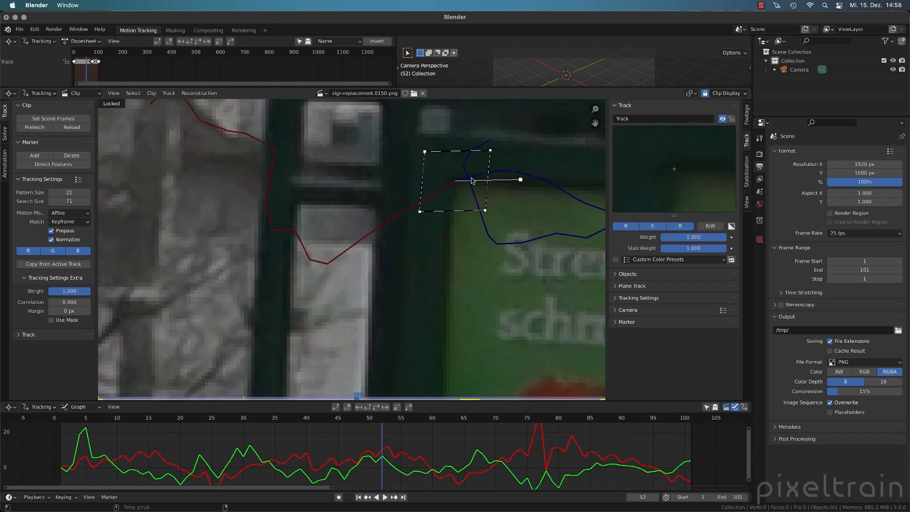
key("Left")
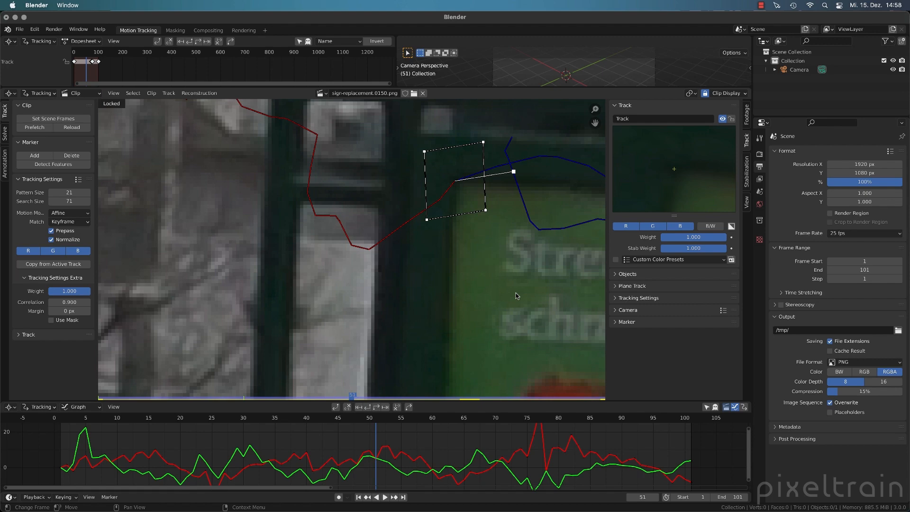
key("Left")
key("Left")
key("Left")
key("Left")
key("Left")
key("Left")
key("Left")
key("Left")
key("Left")
key("Left")
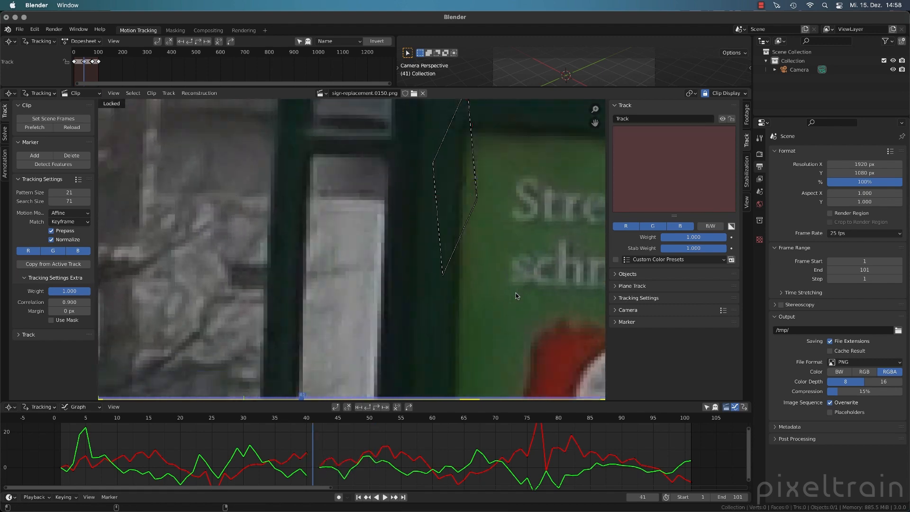
Step: Go to frame 42 and move the marker upward onto the poster's upper-left corner
left_click(320, 419)
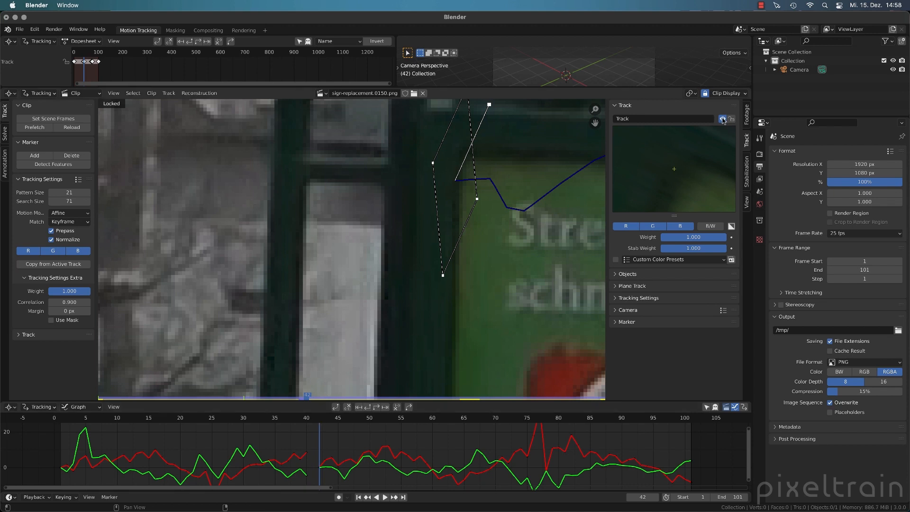
key("g")
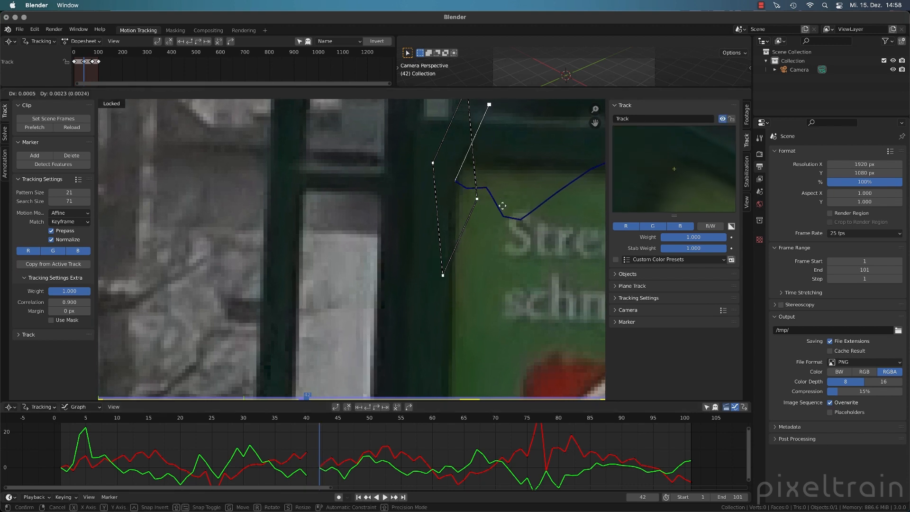
left_click(449, 151)
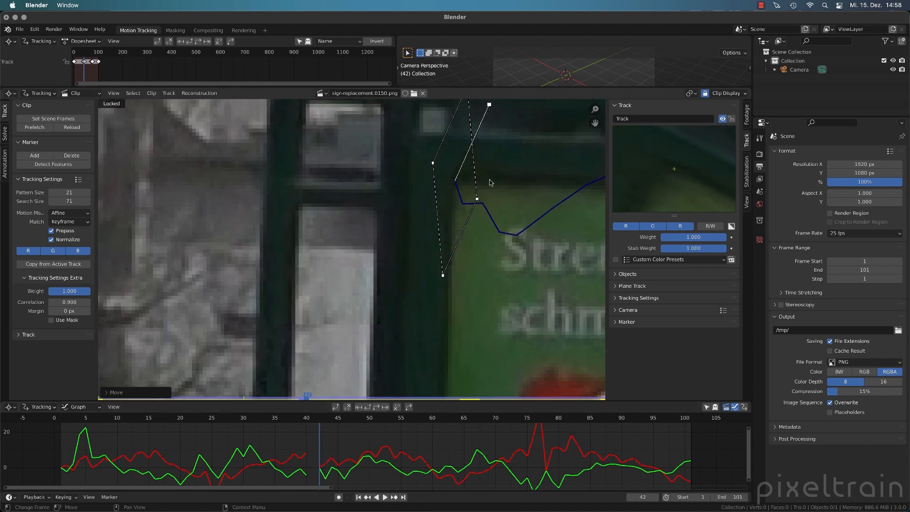
Step: Reshape the marker's pattern area at frame 42 into a compact box around the poster's upper-left corner
scroll(490, 182, "down", 2)
left_click_drag(425, 149, 438, 190)
left_click_drag(431, 222, 434, 228)
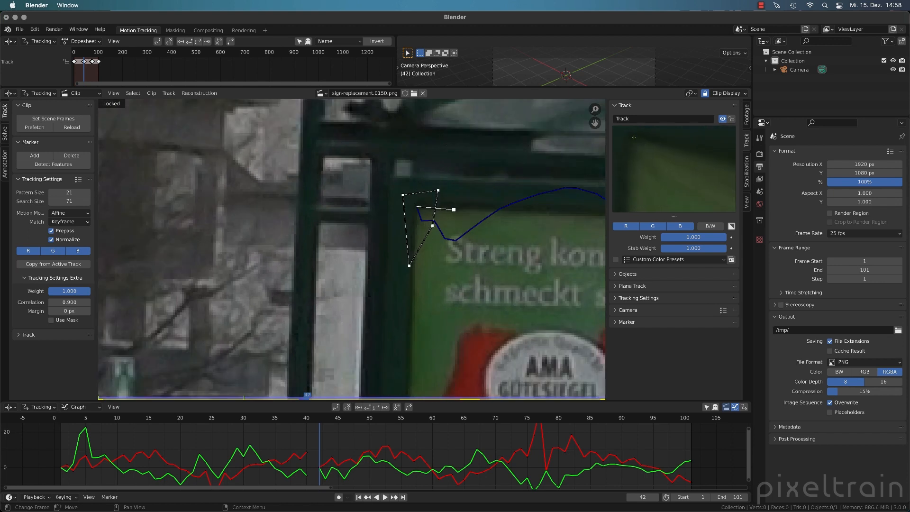
left_click_drag(409, 265, 403, 231)
Step: Track the upper-left corner marker backward frame by frame from frame 42 to frame 21
scroll(423, 210, "up", 4, "alt")
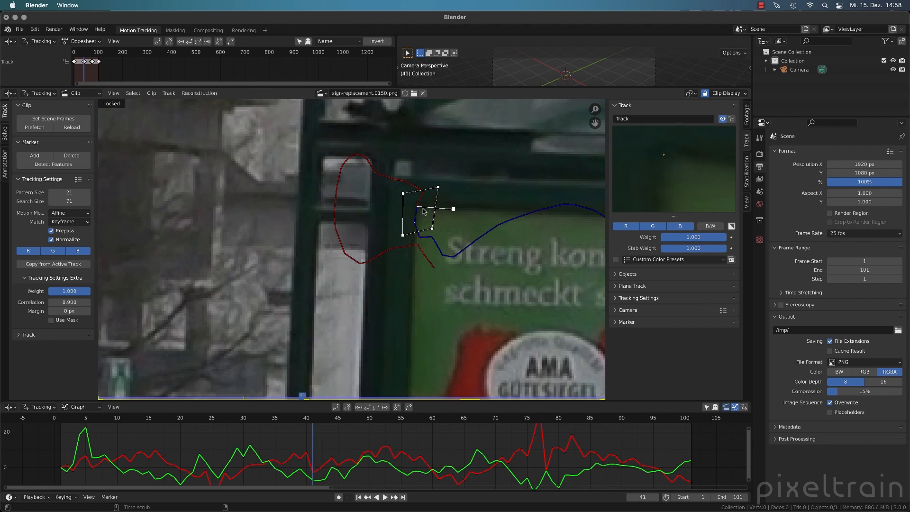
scroll(423, 211, "up", 8, "alt")
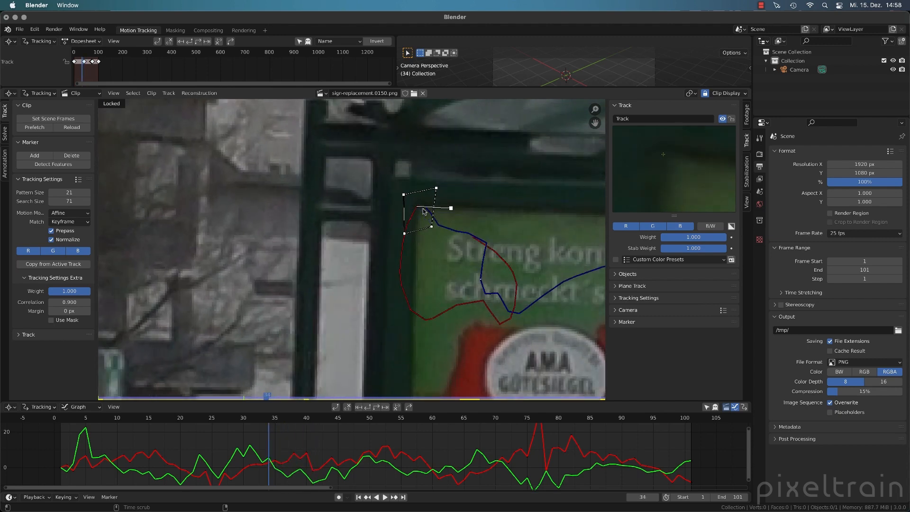
scroll(423, 211, "up", 9, "alt")
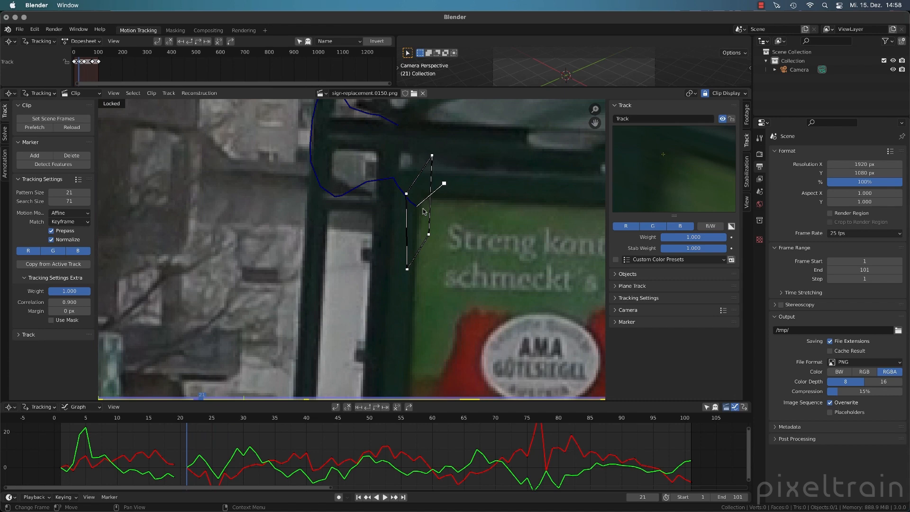
Step: Nudge the marker at frame 21 onto the poster's upper-left corner and track it backward to frame 18
key("g")
left_click(426, 204)
scroll(426, 203, "down", 1, "alt")
scroll(426, 203, "up", 1, "alt")
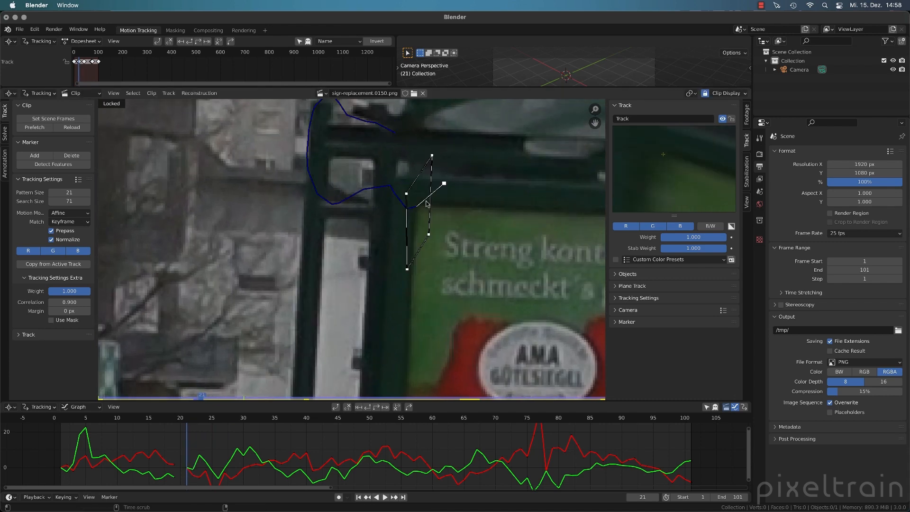
scroll(426, 204, "up", 1, "alt")
key("alt+Left")
key("alt+Left")
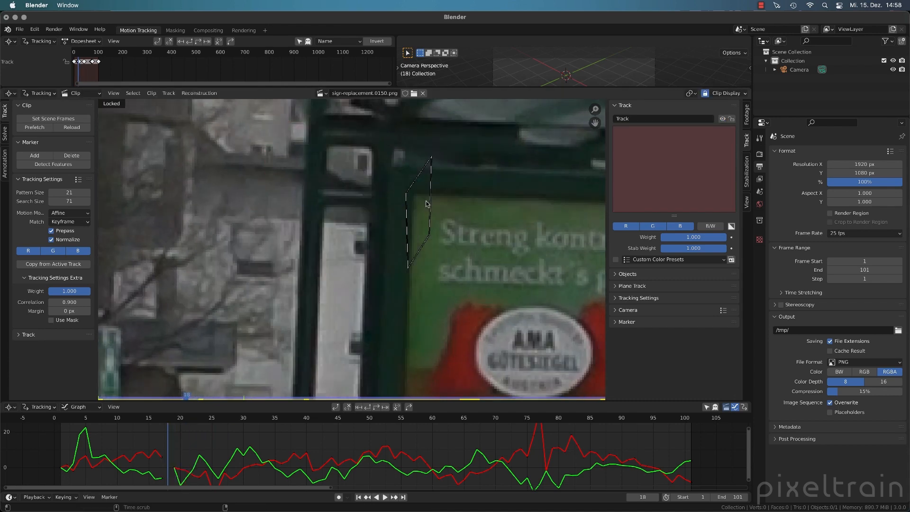
Step: Go to frame 19 and reshape the marker's skewed pattern area into a compact box around the poster's upper-left corner
key("Right")
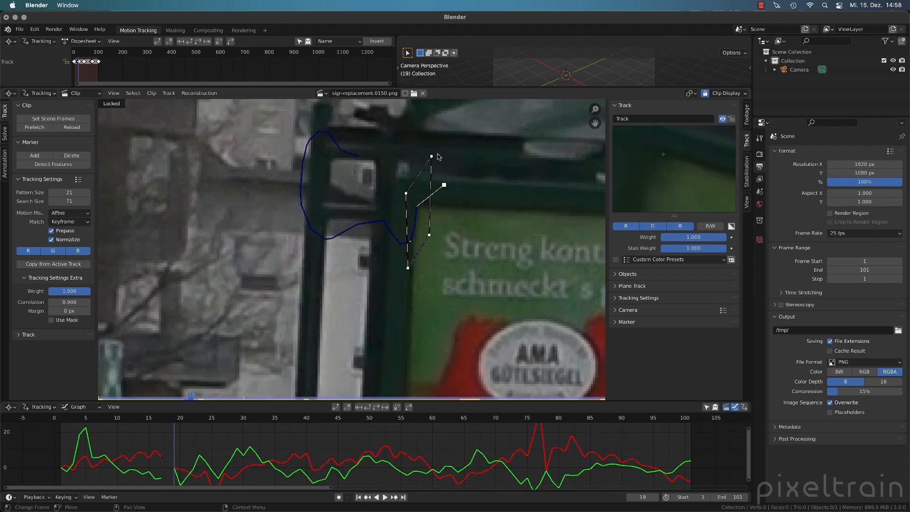
left_click_drag(431, 157, 434, 192)
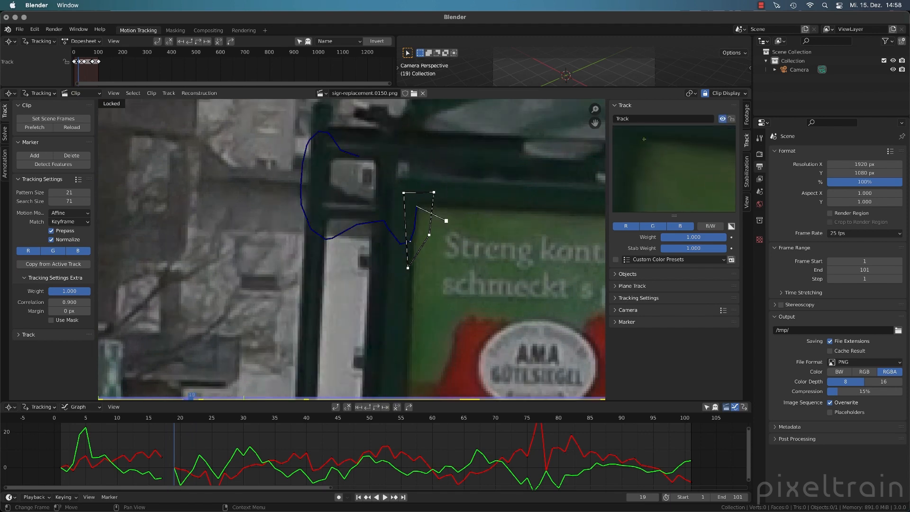
mouse_move(407, 268)
left_mouse_down()
mouse_move(398, 243)
mouse_move(434, 239)
left_mouse_up()
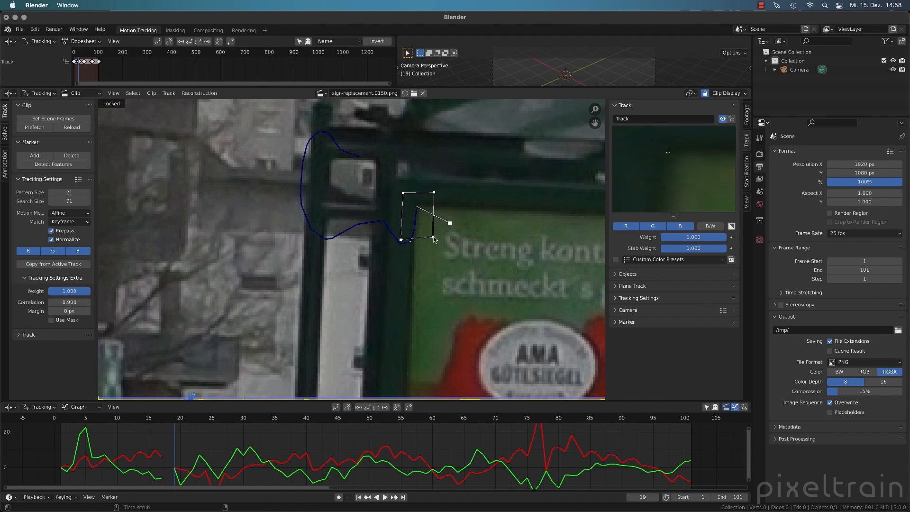
Step: Track the reshaped marker backward frame by frame from frame 19 to frame 5
key("alt+Left")
key("alt+Left")
key("alt+Left")
key("alt+Left")
key("alt+Left")
key("alt+Left")
key("alt+Left")
key("alt+Left")
key("alt+Left")
key("alt+Left")
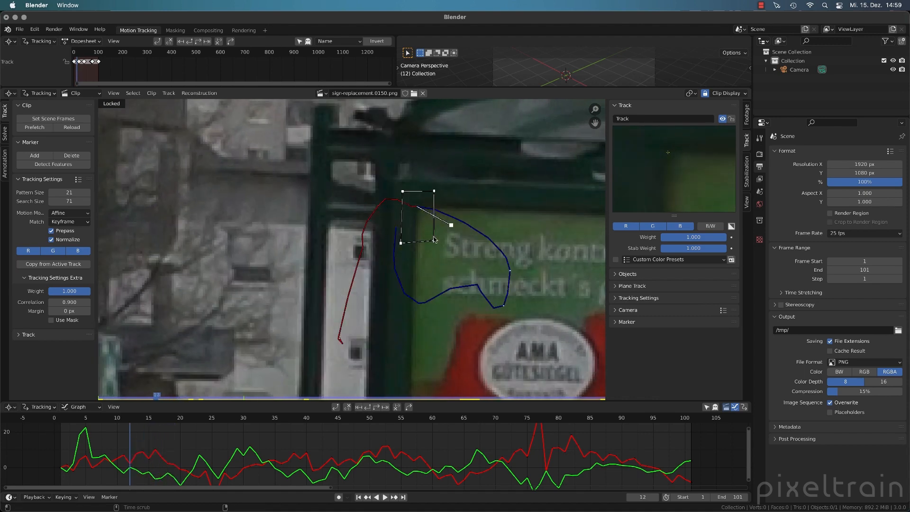
key("alt+Left")
key("alt+Left")
key("alt+Left")
key("alt+Left")
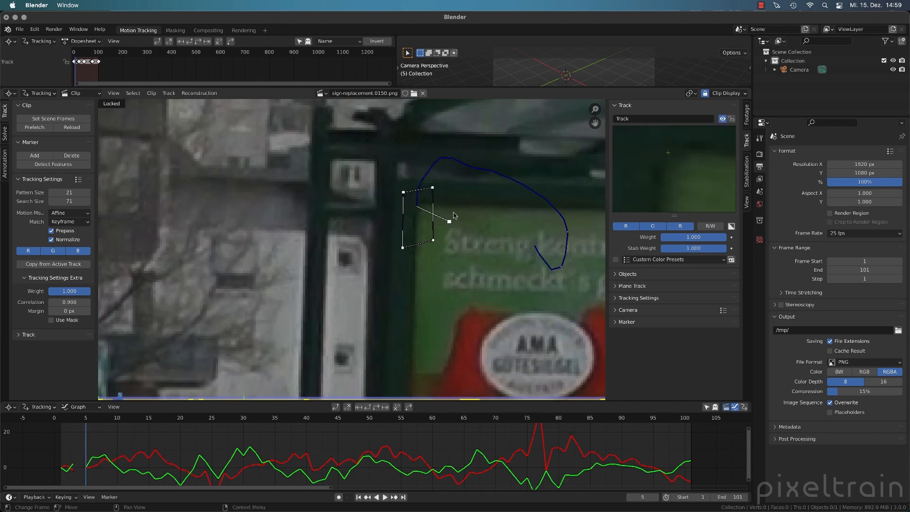
Step: Nudge the marker at frame 5 on the poster's upper-left corner and track it backward to frame 4
key("g")
left_click(420, 214)
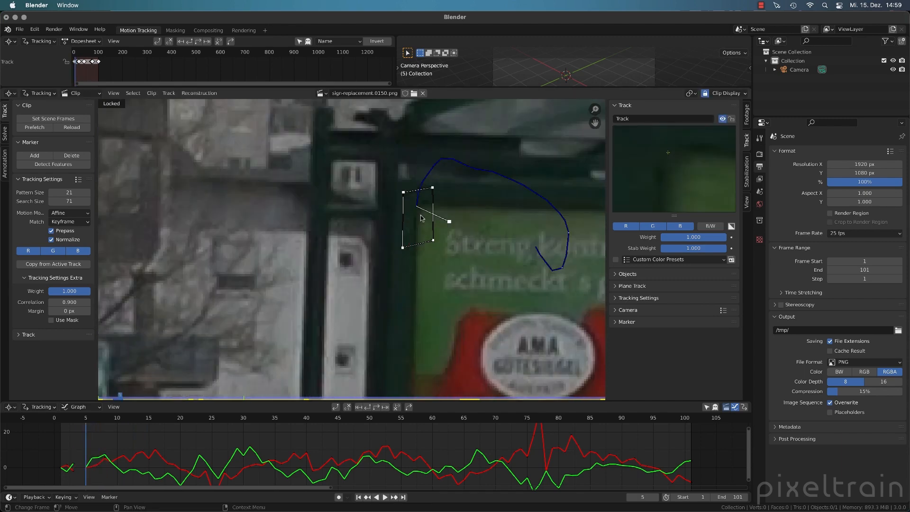
key("alt+Left")
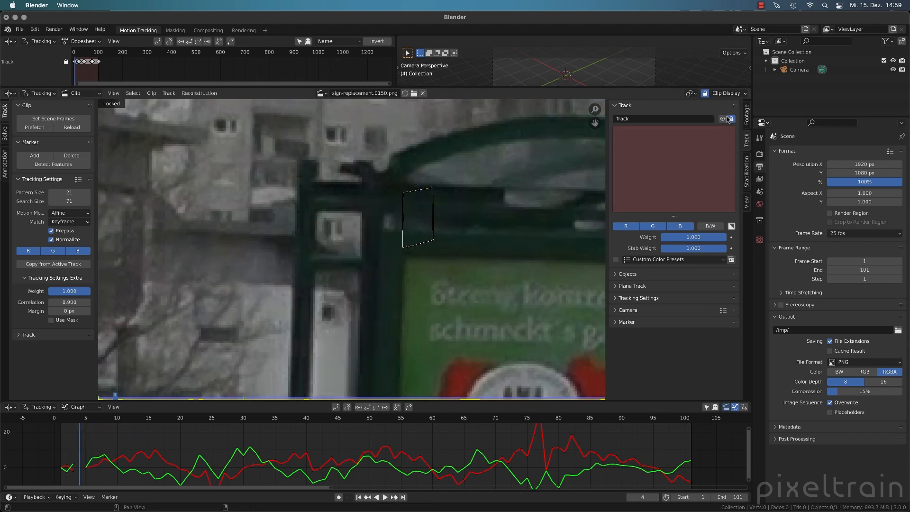
Step: Try unlocking and re-enabling the marker at frame 4 and moving it down onto the poster's upper-left corner
left_click(730, 119)
key("g")
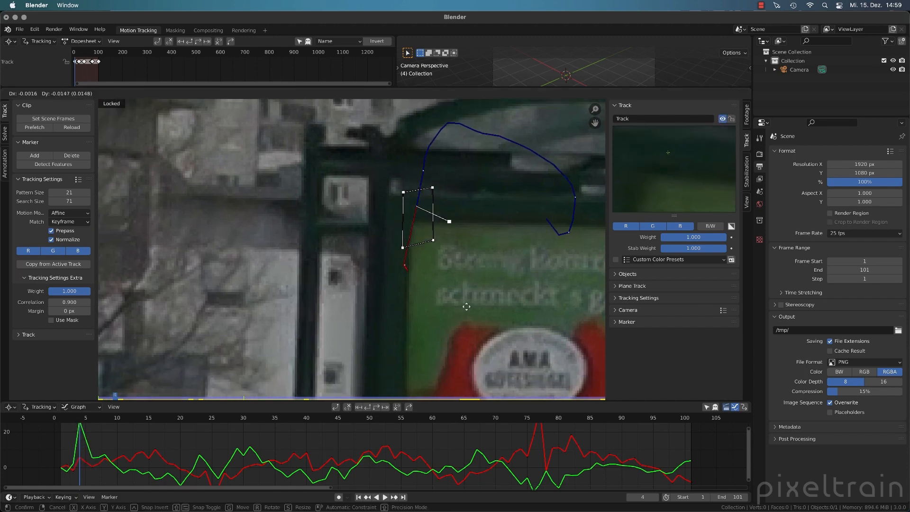
left_click(463, 317)
Step: Nudge the marker at frame 6 onto the poster's upper-left corner and retrack it backward to frame 4
key("alt+Right")
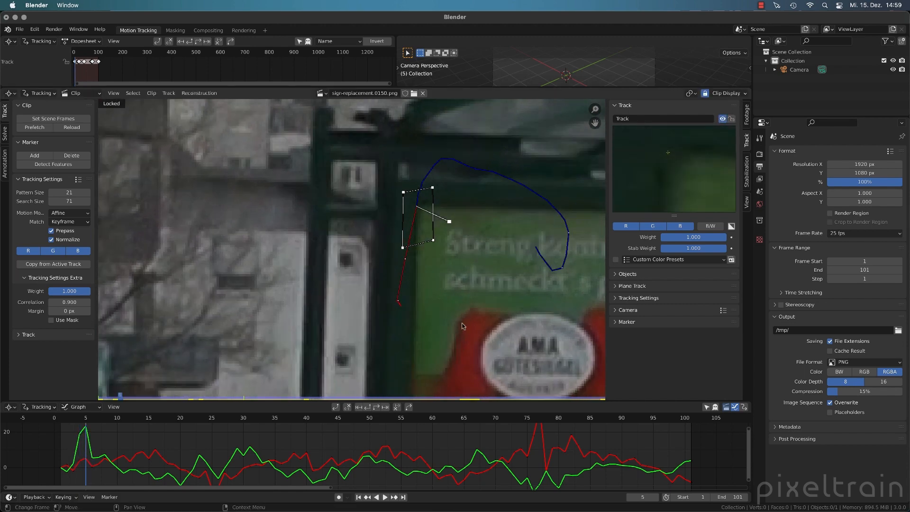
key("g")
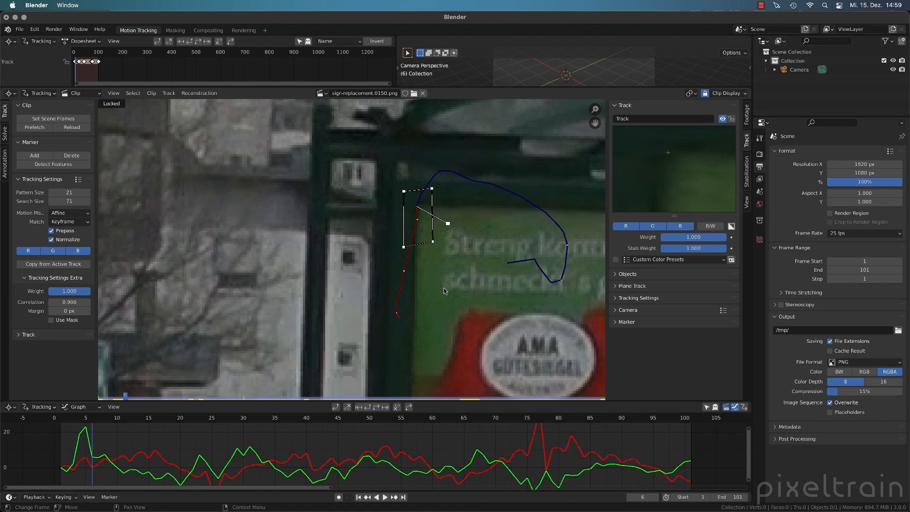
left_click(444, 288)
key("alt+Left")
key("alt+Right")
key("alt+Left")
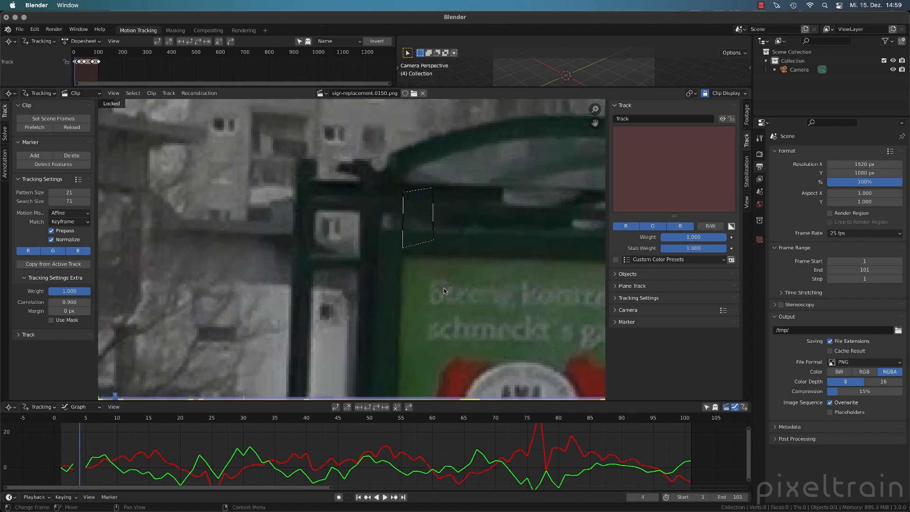
Step: Enable the marker at frame 4 again and move it down onto the poster's upper-left corner
left_click(722, 118)
key("alt+Right")
key("g")
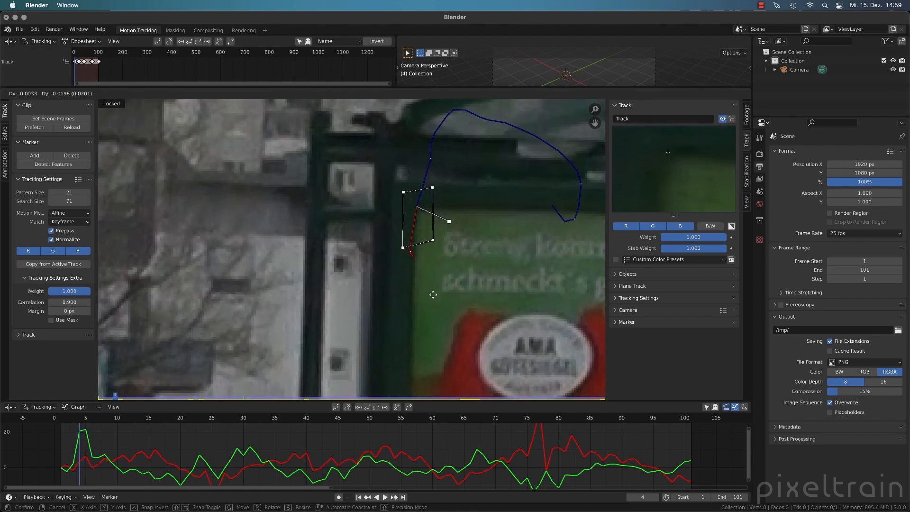
left_click(433, 296)
Step: Correct the marker's position at frame 3 and track it backward to frame 1
key("alt+Left")
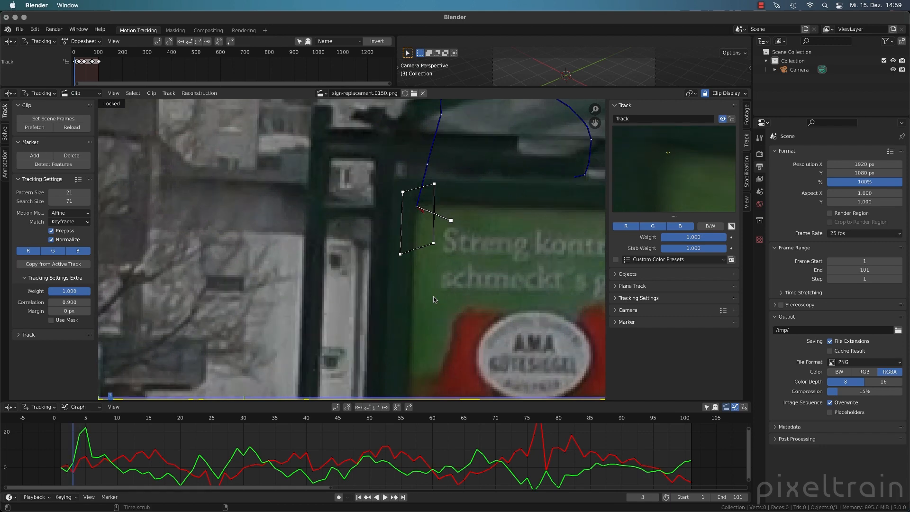
key("g")
left_click(432, 290)
key("alt+Left")
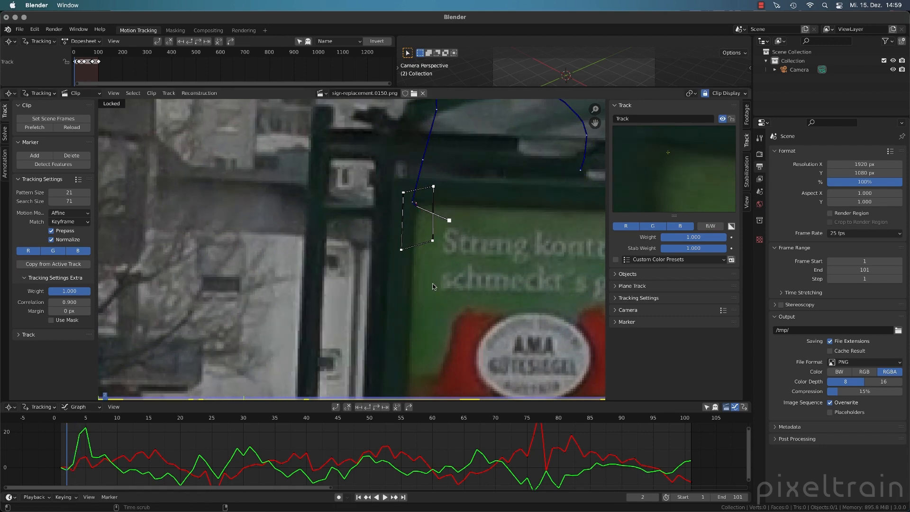
key("alt+Left")
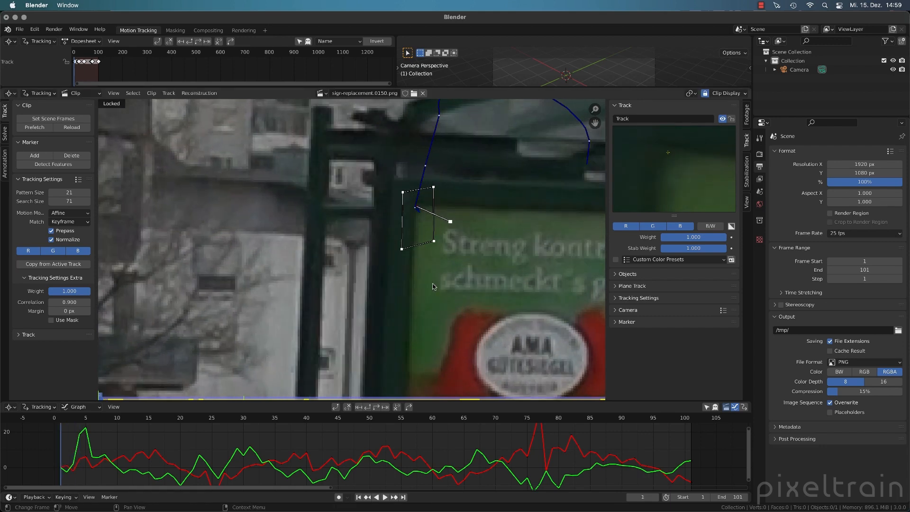
Step: Lock the finished upper-left corner track and scrub through the timeline to review how it follows the poster
key("ctrl+l")
scroll(432, 286, "down", 5)
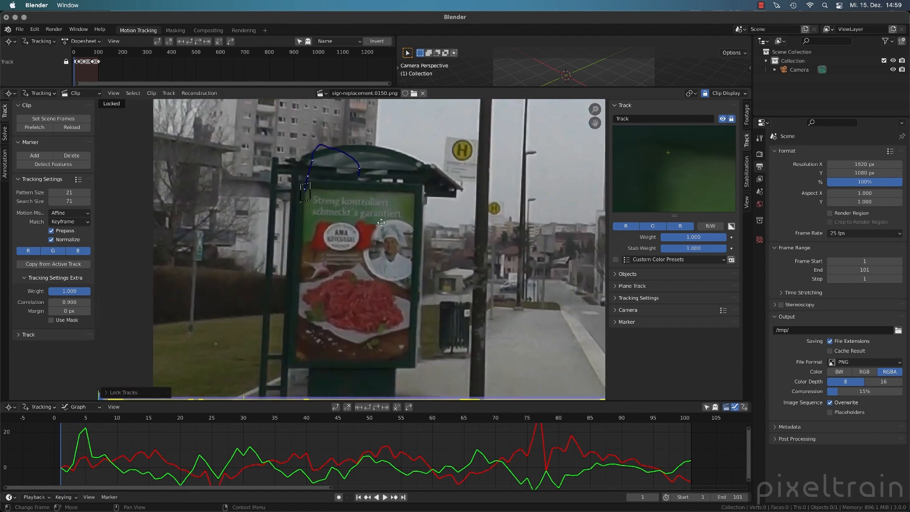
middle_click_drag(381, 222, 397, 200)
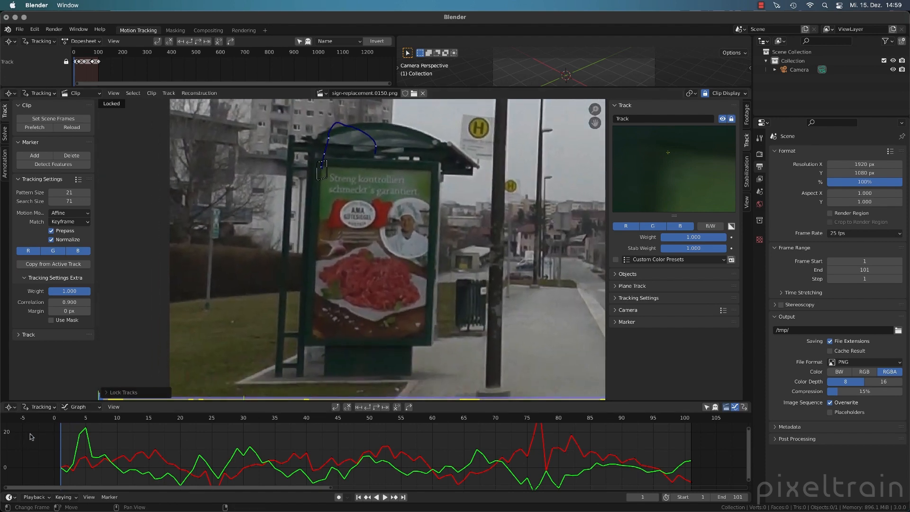
left_click_drag(75, 418, 445, 415)
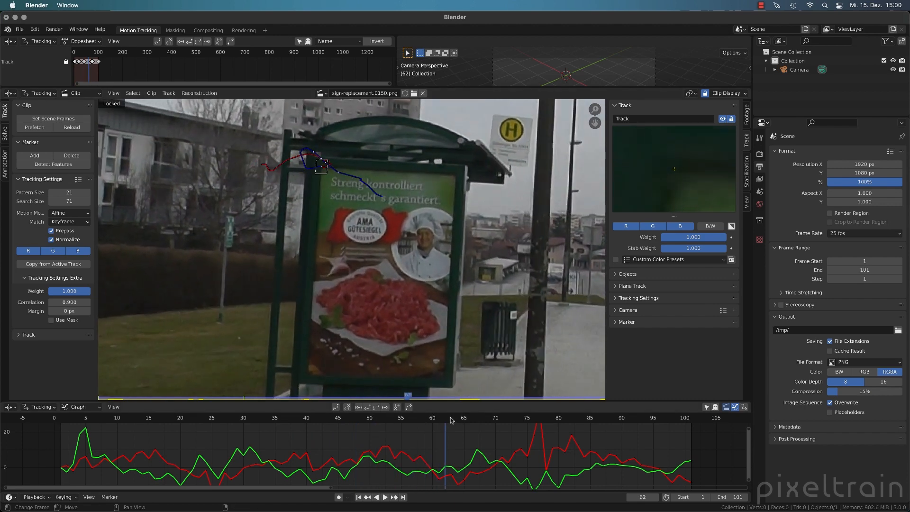
mouse_move(451, 419)
left_mouse_down()
mouse_move(691, 424)
mouse_move(315, 425)
left_mouse_up()
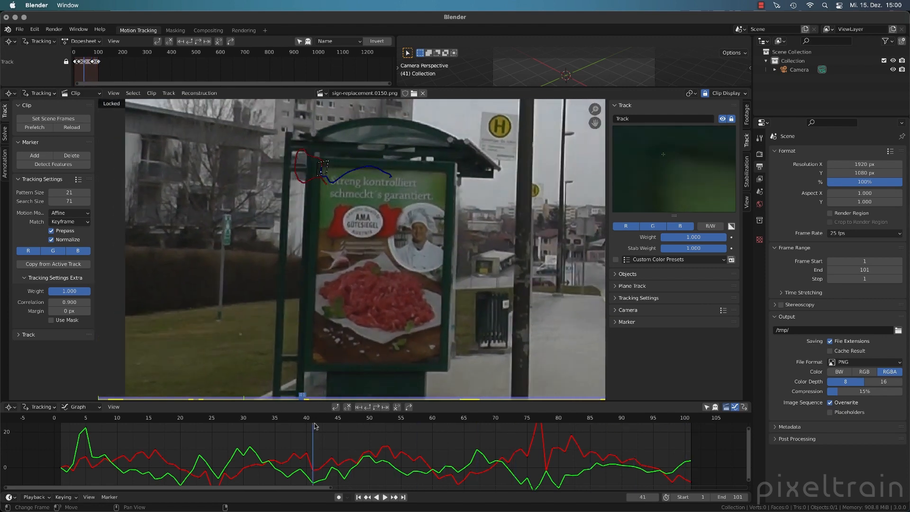
Step: Return to frame 1, add a new marker on the poster's upper-right corner, and shrink its pattern area
key("shift+Left")
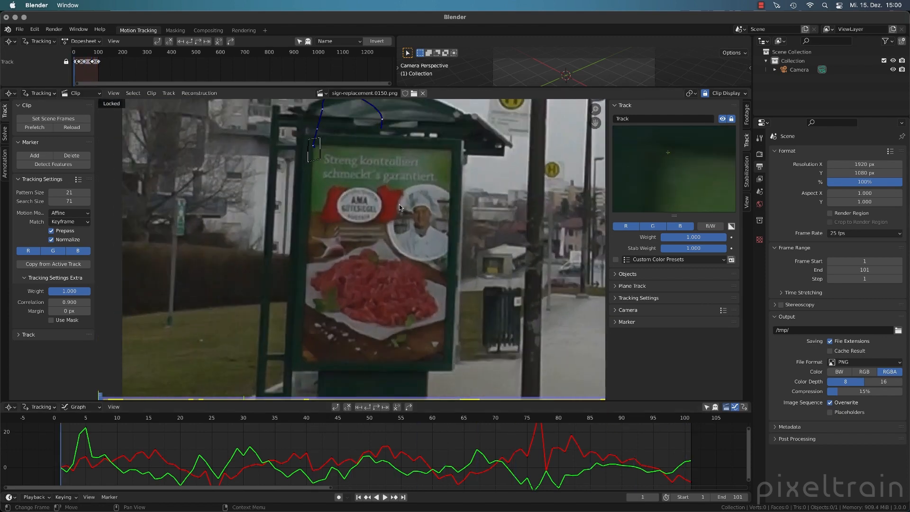
scroll(399, 204, "up", 2)
middle_click_drag(433, 173, 333, 308)
scroll(333, 307, "up", 1)
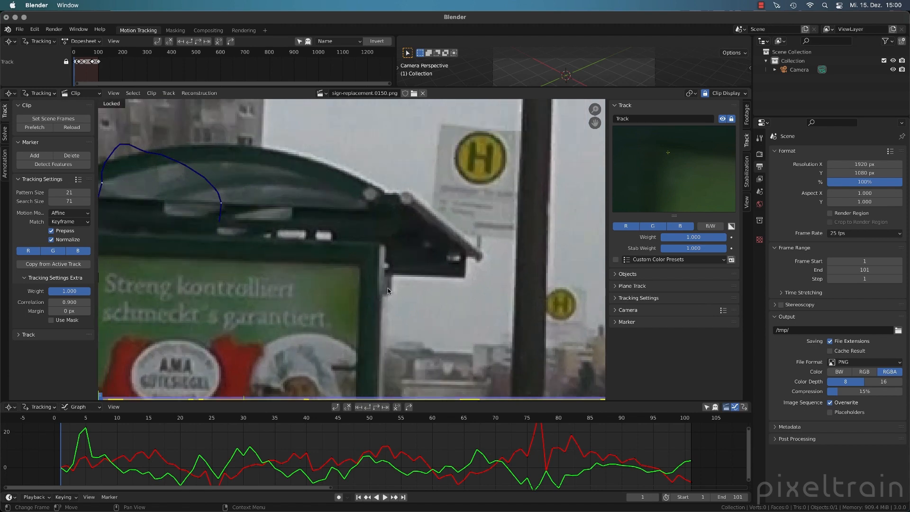
left_click(358, 268, "ctrl")
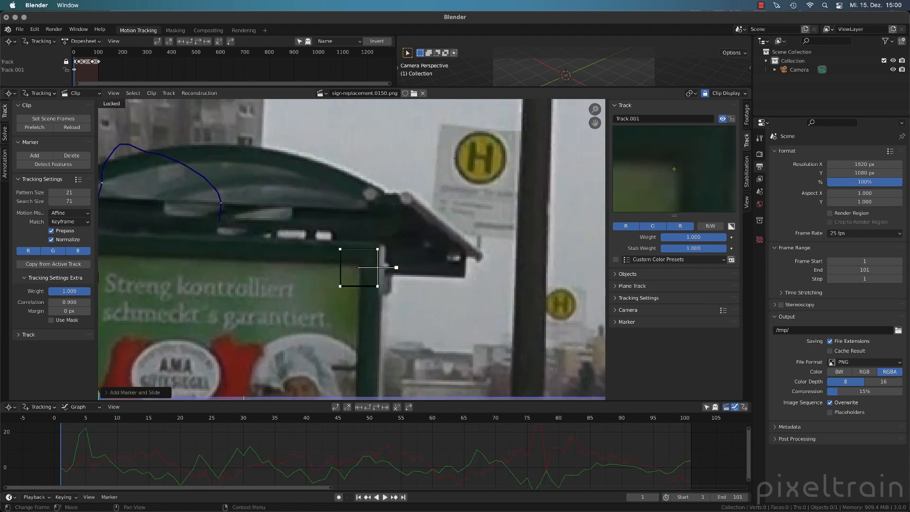
key("s")
left_click(372, 290)
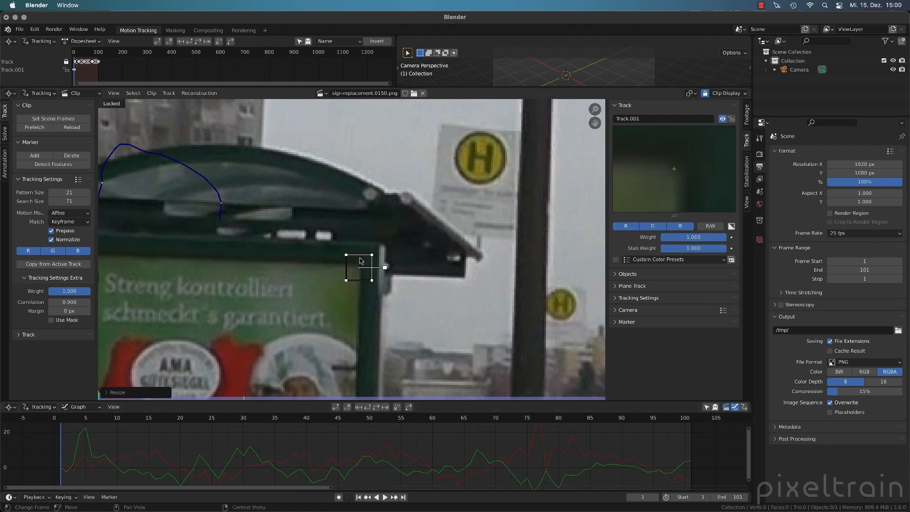
Step: Limit the graph to selected tracks and track the upper-right corner marker forward from frame 1 to frame 4
left_click(706, 408)
key("ctrl+t")
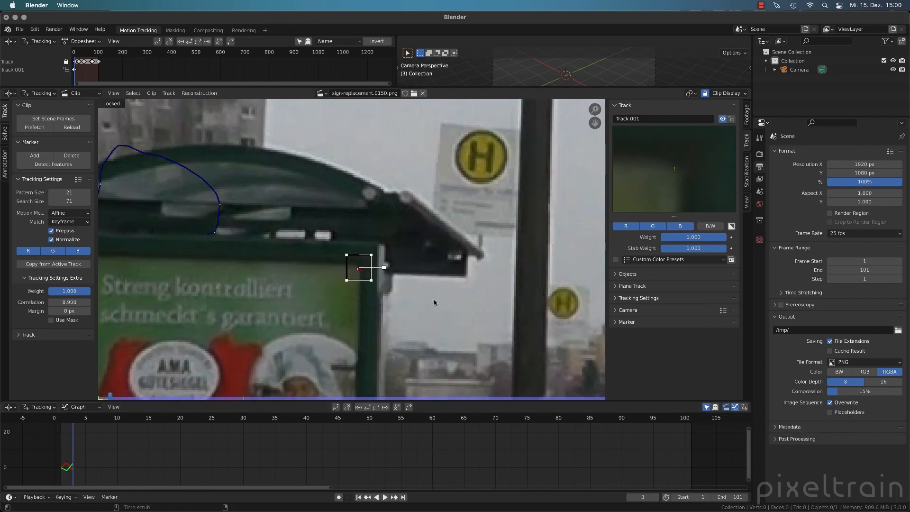
key("Left")
key("Right")
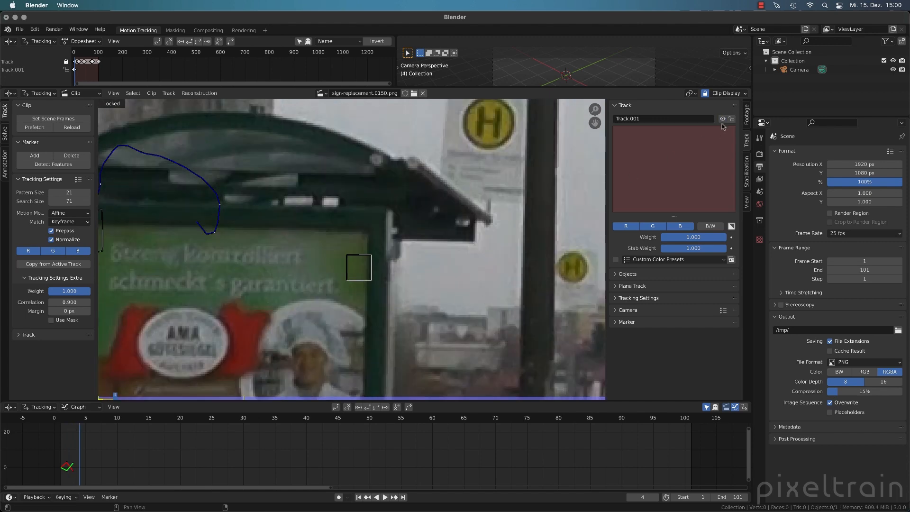
Step: Re-enable the marker at frame 4, move it onto the poster's upper-right corner, and slightly enlarge its pattern area
left_click(366, 265)
key("g")
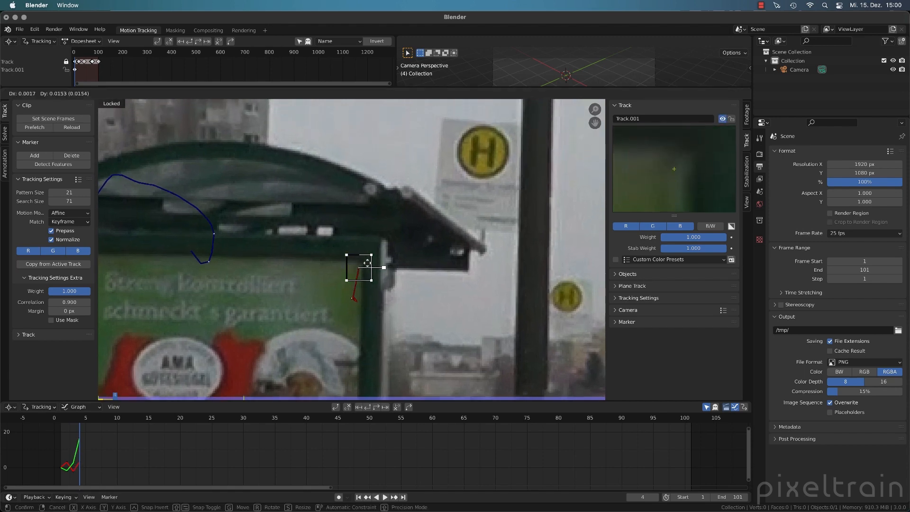
left_click(370, 259)
key("s")
left_click(380, 290)
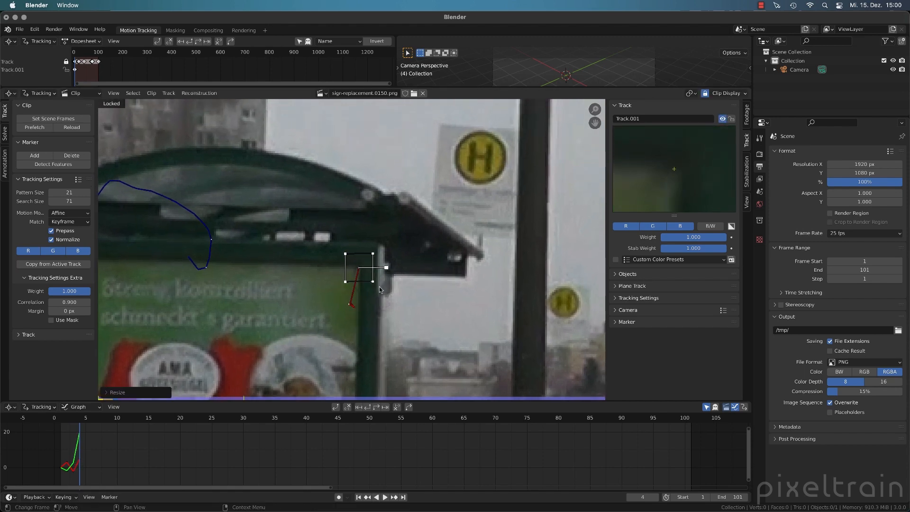
Step: Track the marker on the poster's upper-right corner forward frame by frame from frame 4 to frame 24
key("Right")
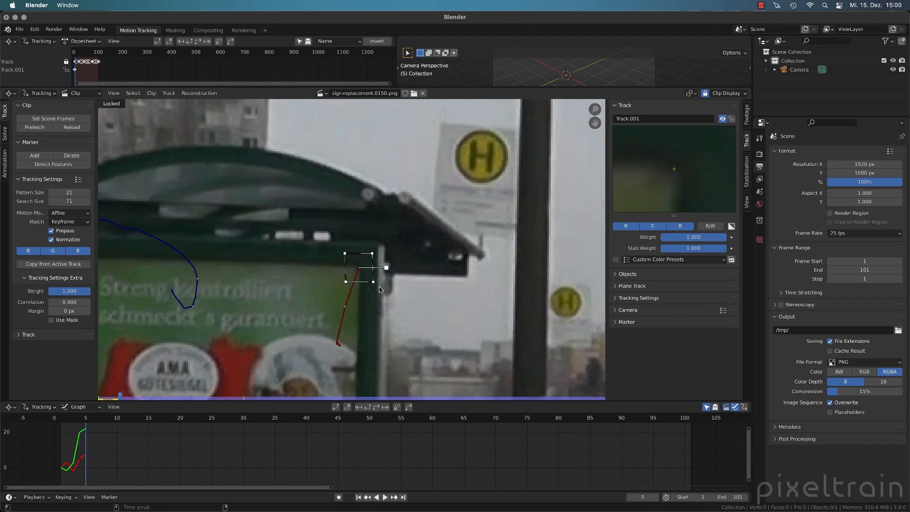
key("alt+Right")
key("alt+Right")
key("alt+Right")
key("alt+Right")
key("alt+Right")
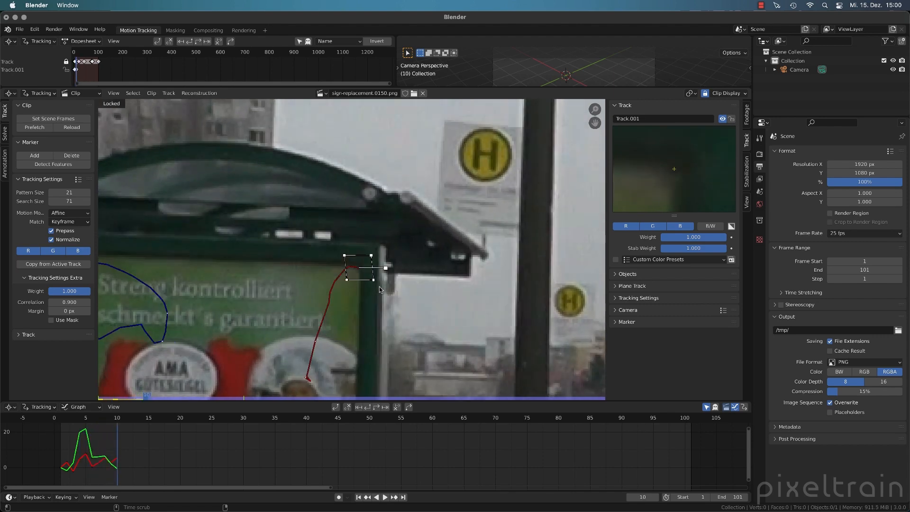
key("alt+Right")
key("alt+Right")
key("alt+Right")
key("alt+Right")
key("alt+Right")
key("alt+Right")
key("alt+Right")
key("alt+Right")
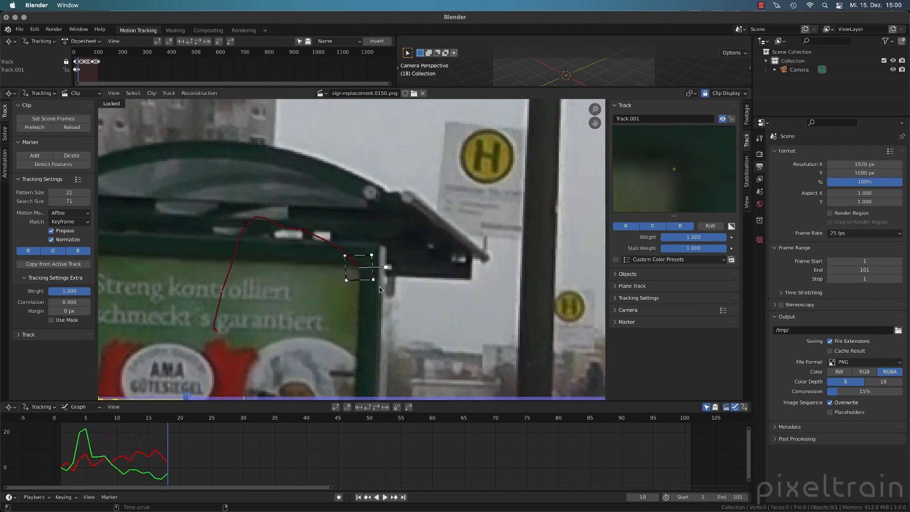
key("alt+Right")
key("alt+Right")
key("alt+Right")
key("alt+Right")
key("alt+Right")
key("alt+Right")
Step: Slightly resize the marker's pattern area at frame 24 and continue tracking the corner forward to frame 35
key("s")
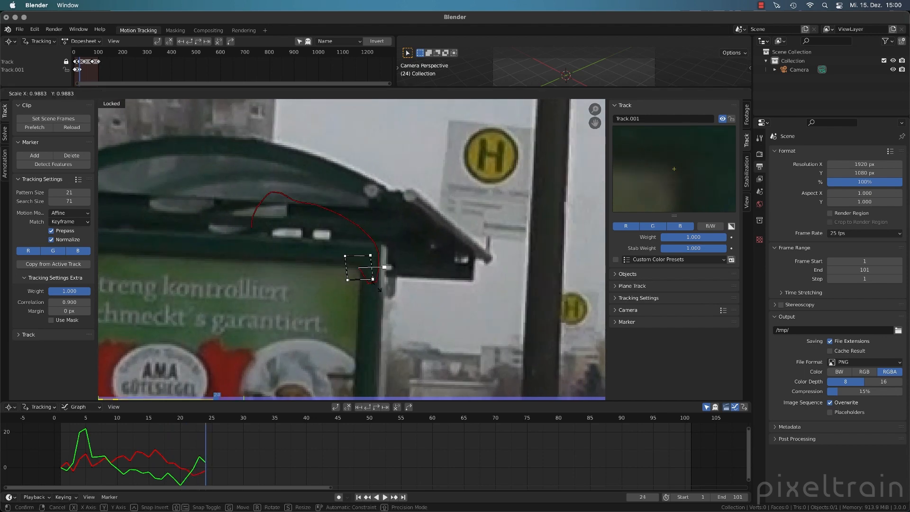
left_click(379, 287)
key("alt+Right")
key("alt+Right")
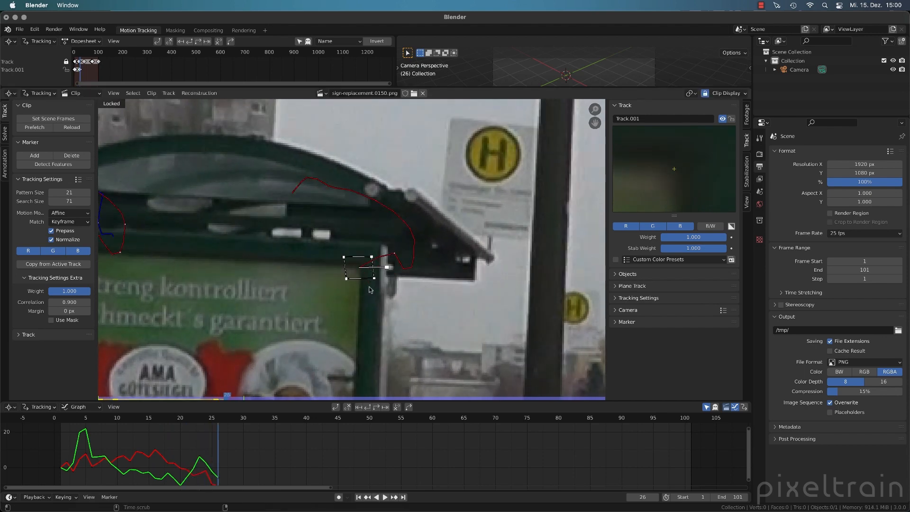
key("alt+Right")
key("alt+Right")
key("alt+Right")
key("alt+Right")
key("alt+Right")
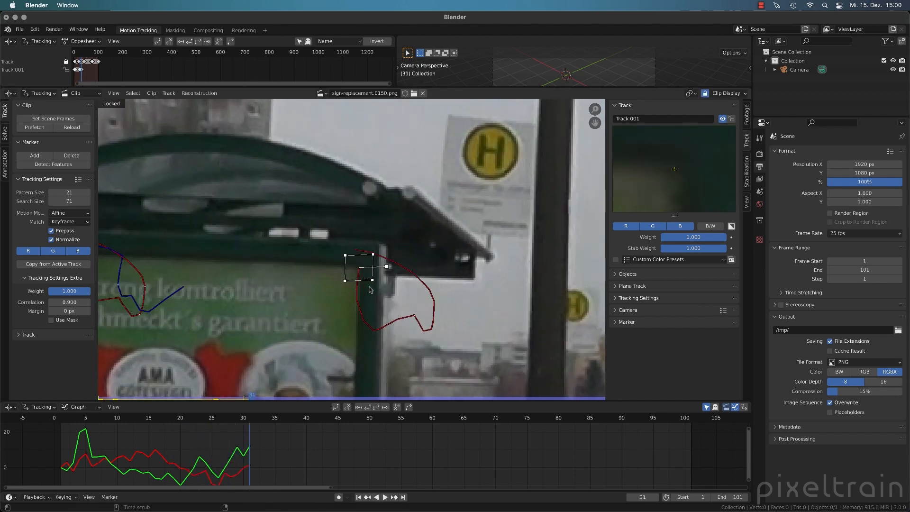
key("alt+Right")
key("alt+Right")
key("alt+Right")
key("alt+Right")
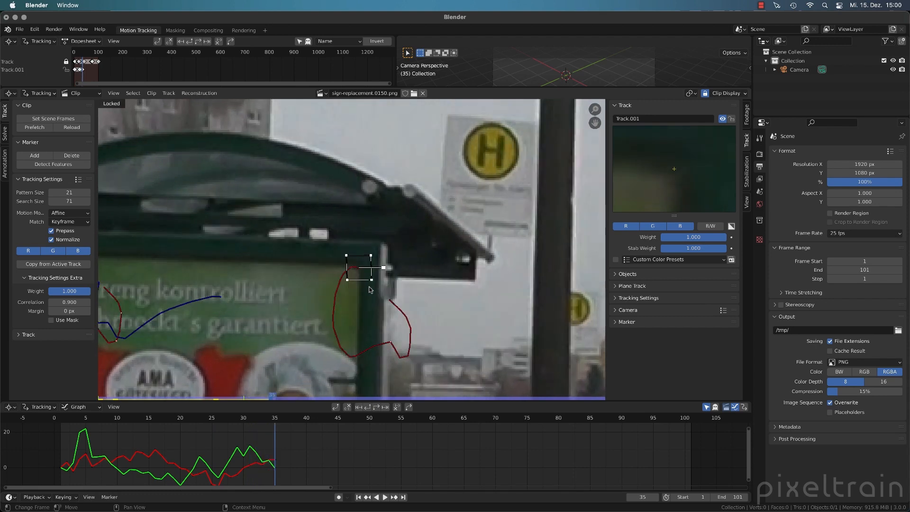
Step: Slightly resize the pattern area at frame 35 and track the upper-right corner forward frame by frame to frame 67
key("s")
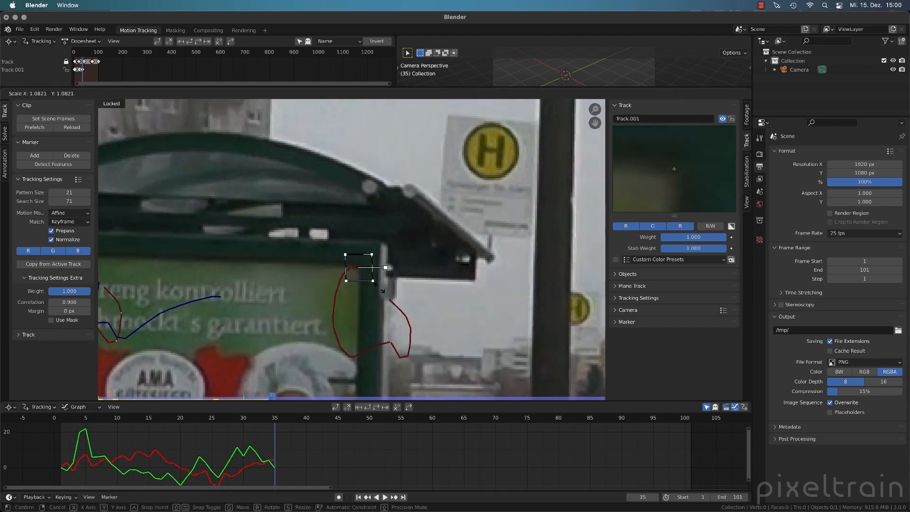
left_click(376, 282)
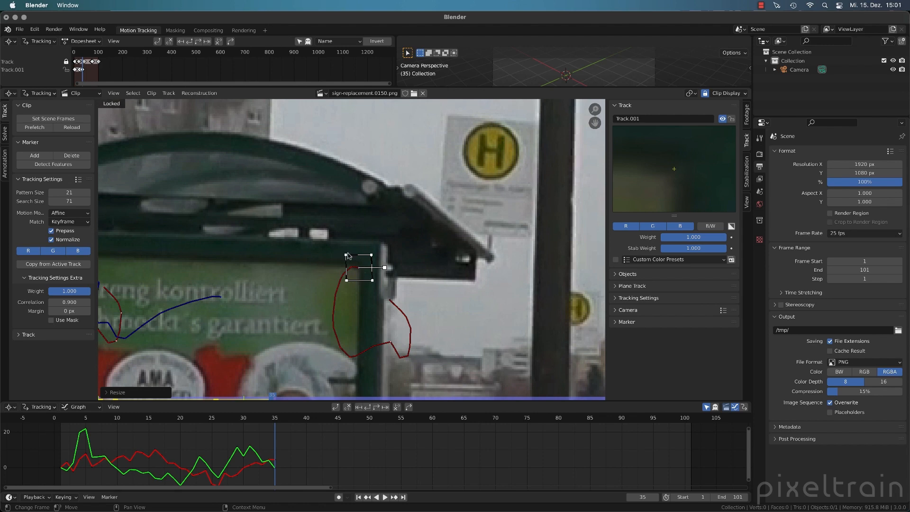
key("alt+Right")
key("alt+Right")
key("alt+Right")
key("alt+Right")
key("alt+Right")
key("alt+Right")
key("alt+Right")
key("alt+Right")
key("alt+Right")
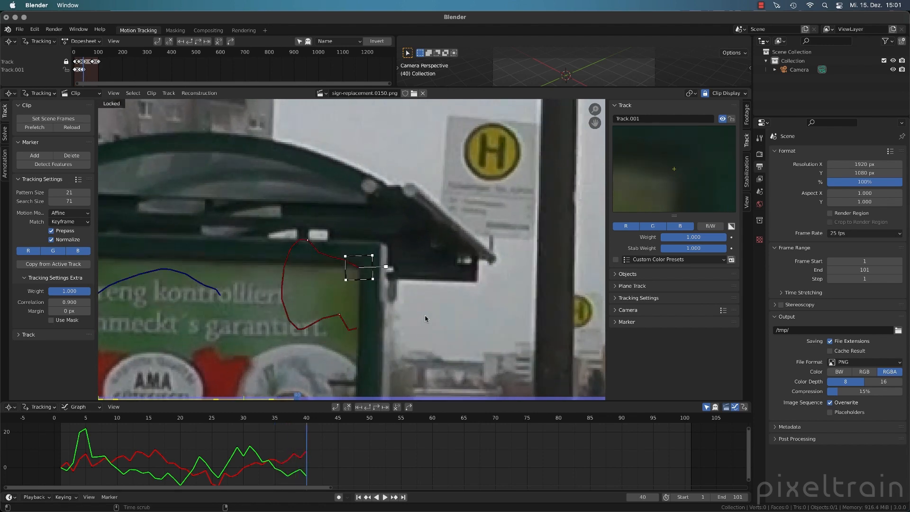
key("alt+Right")
key("alt+Right")
key("alt+Right")
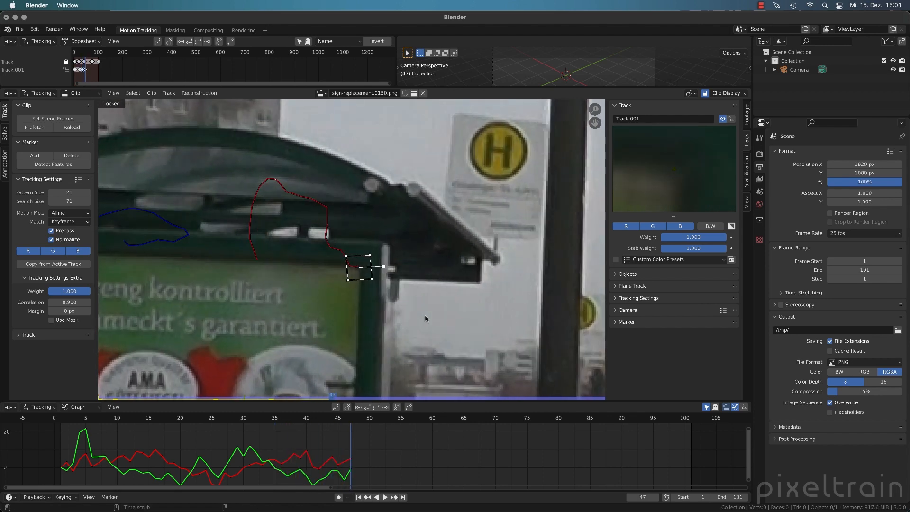
key("alt+Right")
key("alt+Right")
key("alt+Right")
key("alt+Right")
key("alt+Right")
key("alt+Right")
key("alt+Right")
key("alt+Right")
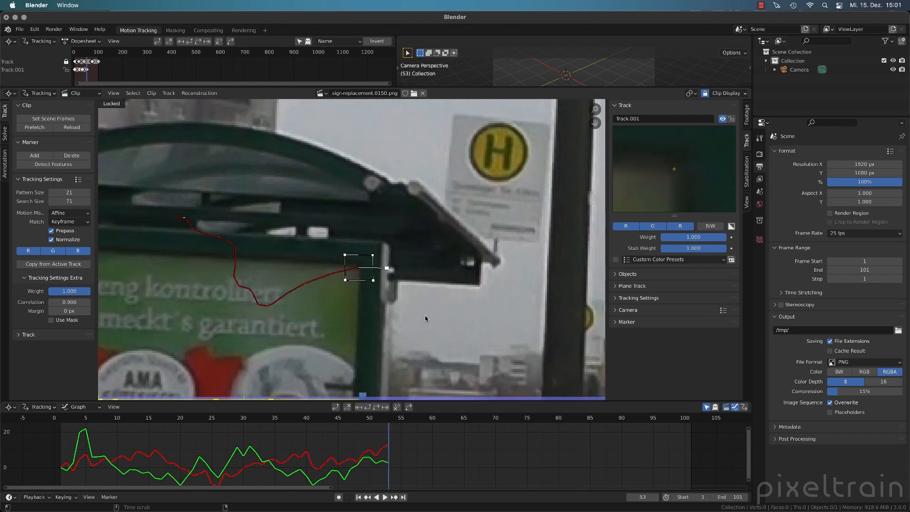
key("alt+Right")
key("alt+Right")
key("alt+Right")
key("alt+Right")
key("alt+Right")
key("alt+Right")
key("alt+Right")
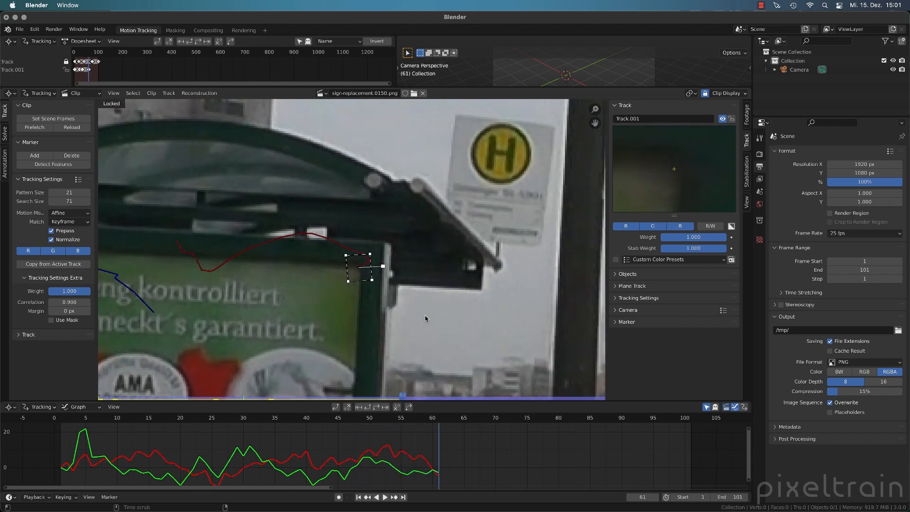
key("alt+Right")
key("alt+Right")
key("alt+Right")
key("alt+Right")
key("alt+Right")
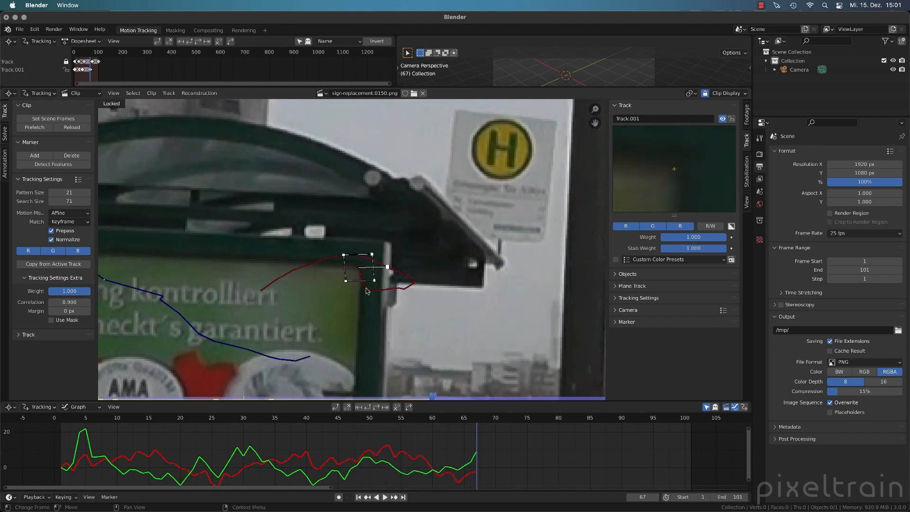
Step: Fine-tune the pattern area's size at frame 67 and keep tracking the corner forward towards frame 77
key("s")
left_click(364, 293)
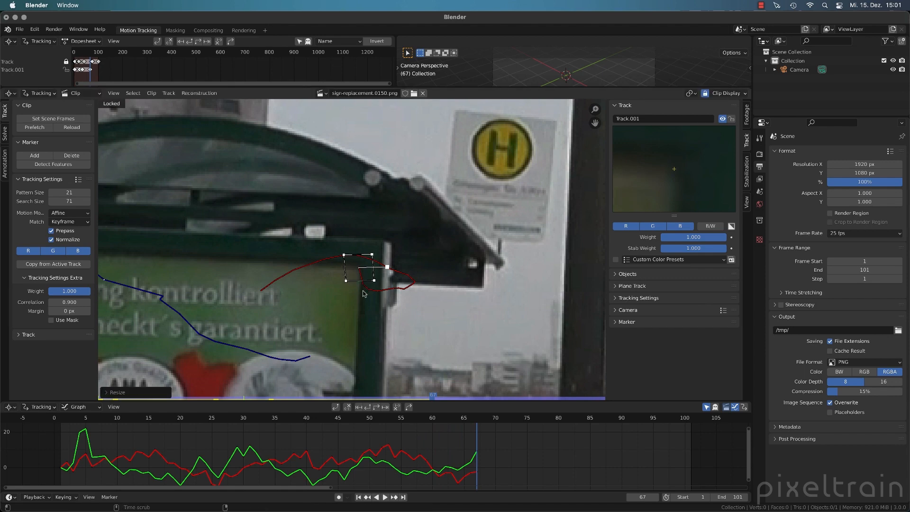
key("alt+Right")
key("alt+Right")
key("alt+Right")
key("alt+Right")
key("alt+Right")
key("alt+Right")
key("alt+Right")
key("alt+Right")
key("alt+Right")
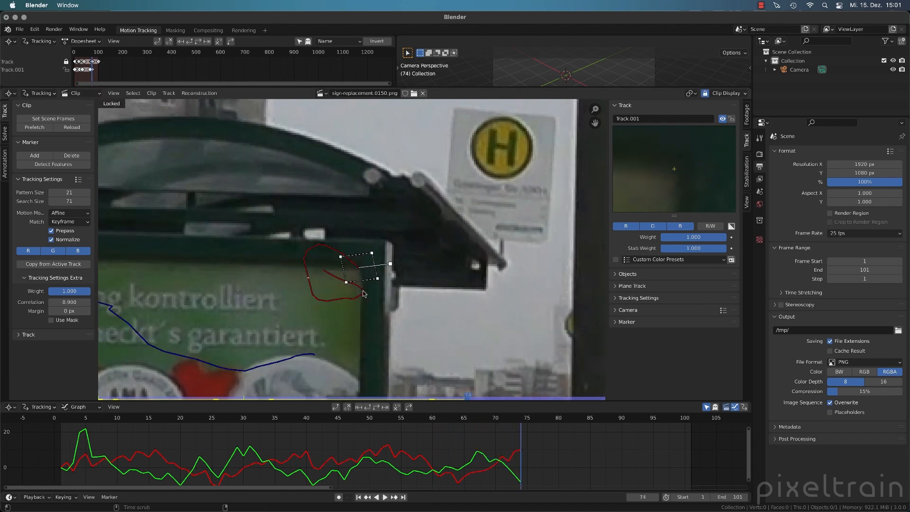
key("alt+Right")
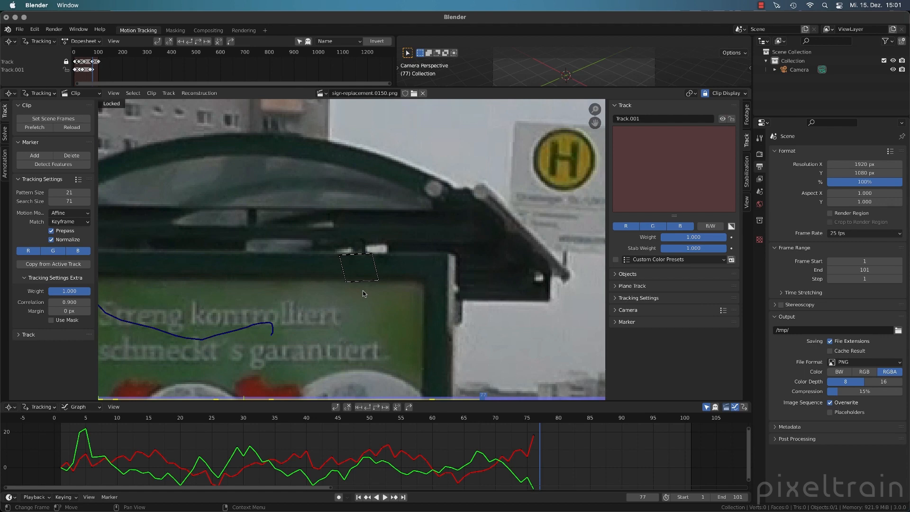
Step: Scrub back and forth between frames 75 and 76 in the full view to compare the footage's sharpness and motion
key("Left")
scroll(362, 291, "down", 6)
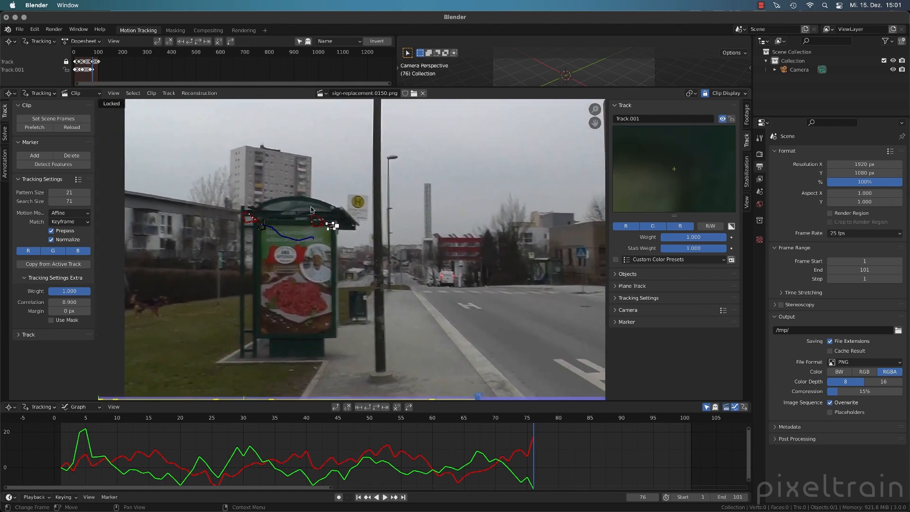
left_click(526, 421)
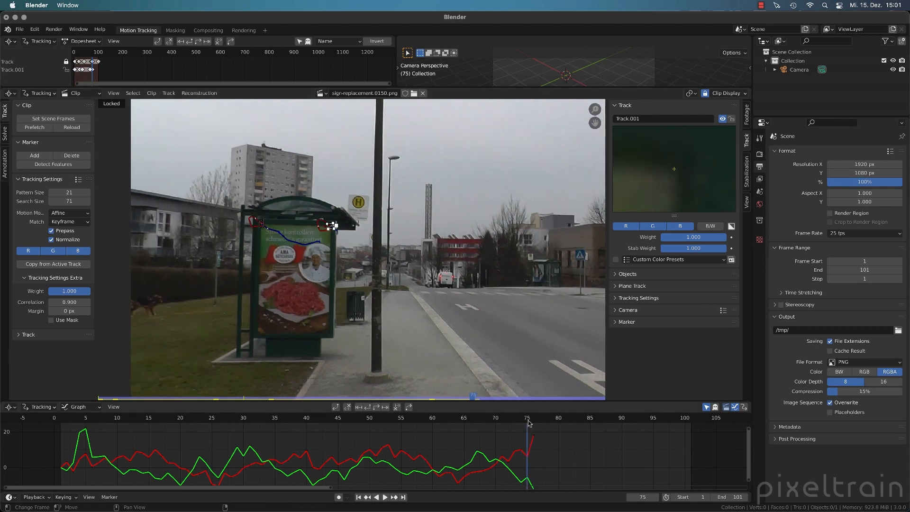
left_click(533, 423)
mouse_move(529, 422)
left_mouse_down()
mouse_move(551, 422)
mouse_move(536, 422)
left_mouse_up()
mouse_move(530, 422)
left_mouse_down()
mouse_move(546, 423)
mouse_move(534, 421)
left_mouse_up()
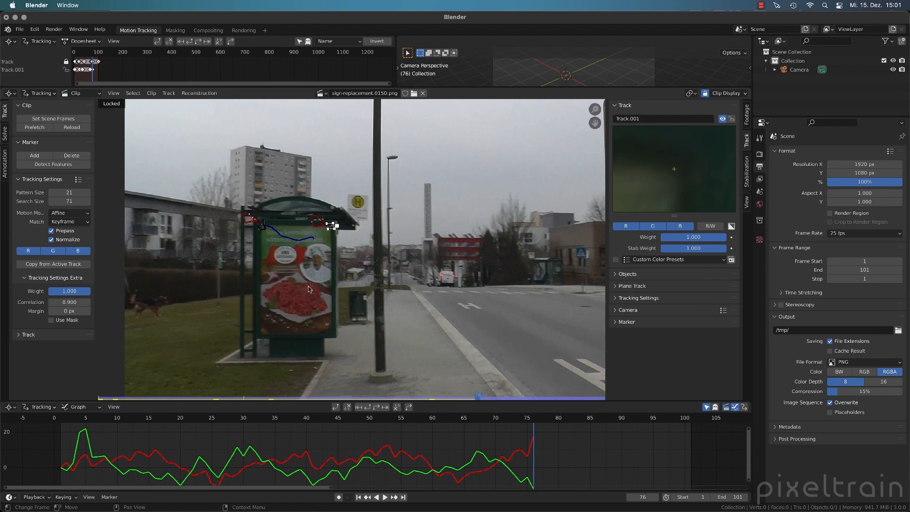
left_click_drag(531, 423, 522, 422)
left_click(534, 423)
left_click(526, 423)
left_click(533, 421)
left_click(528, 421)
left_click(535, 422)
Step: Re-enable the marker at frame 77, move it onto the poster's upper-right corner, and compare its placement with frame 76
scroll(360, 263, "up", 6)
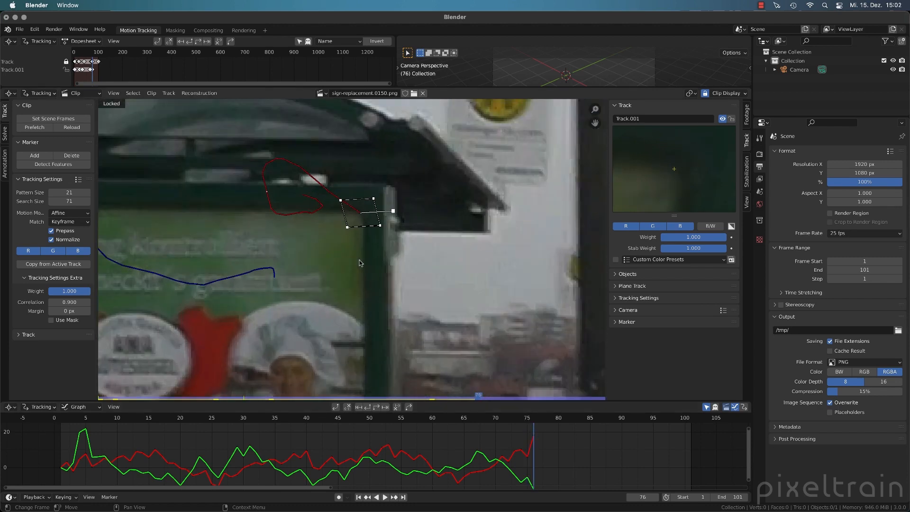
scroll(360, 263, "up", 1)
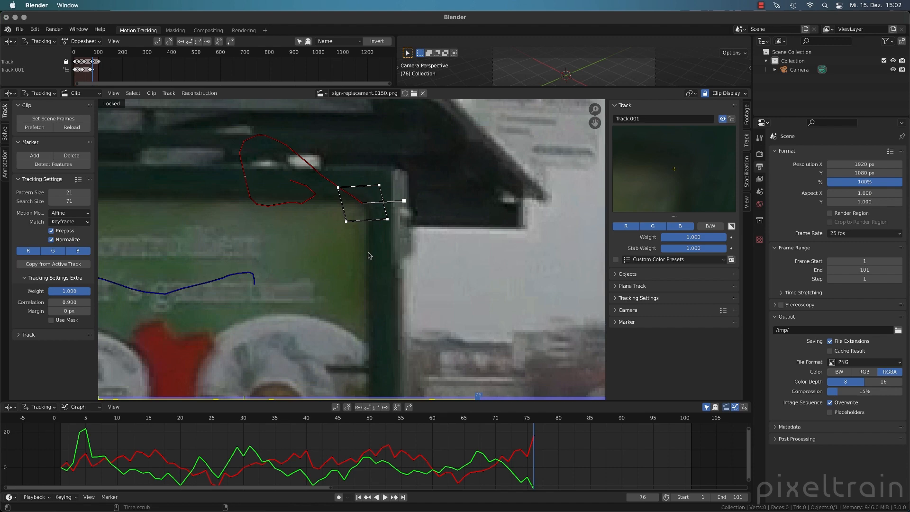
key("Right")
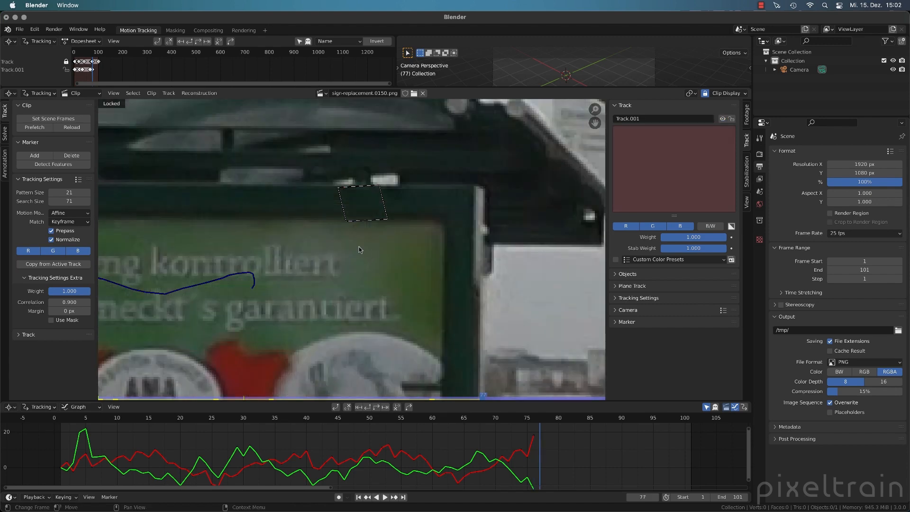
key("g")
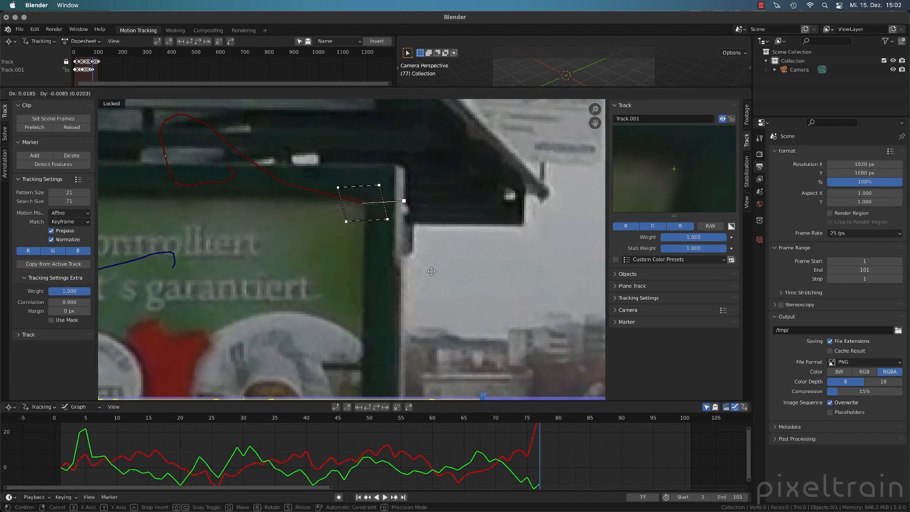
left_click(431, 271)
key("Left")
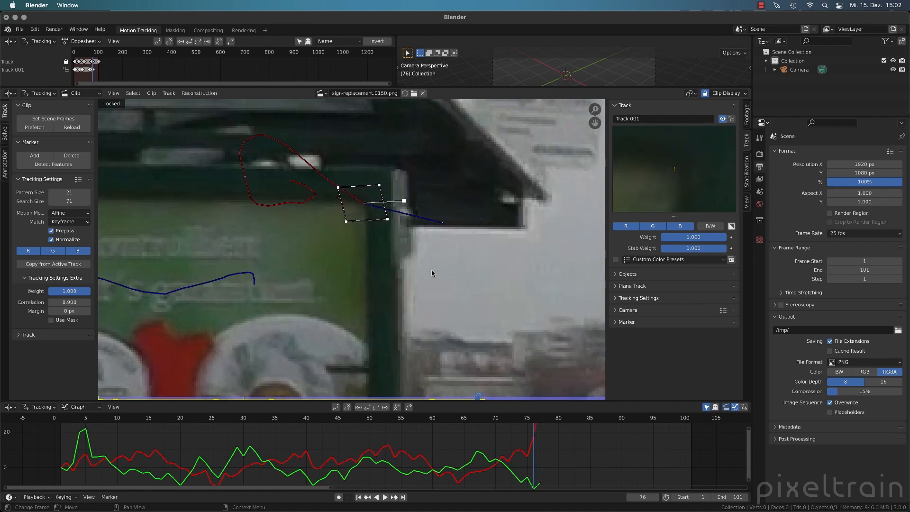
key("Right")
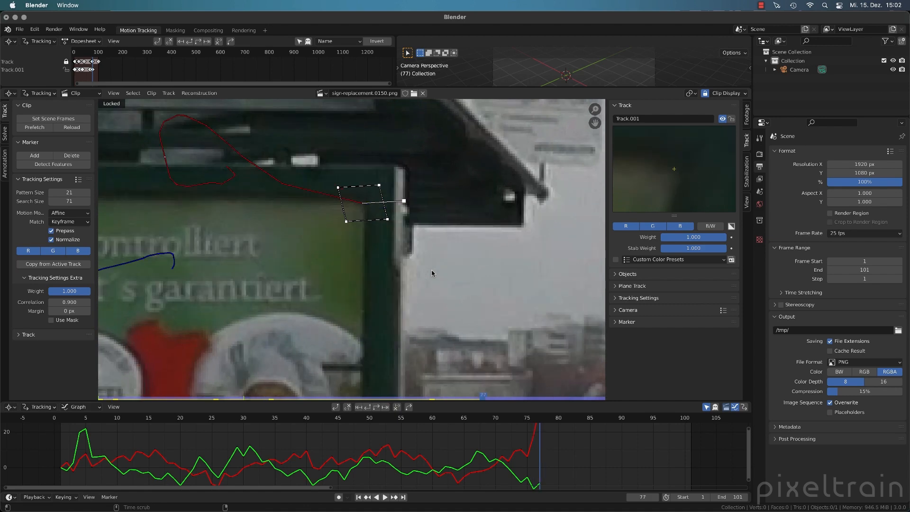
Step: Advance to frame 78, re-enable the marker there, and nudge it onto the poster's upper-right corner
key("Right")
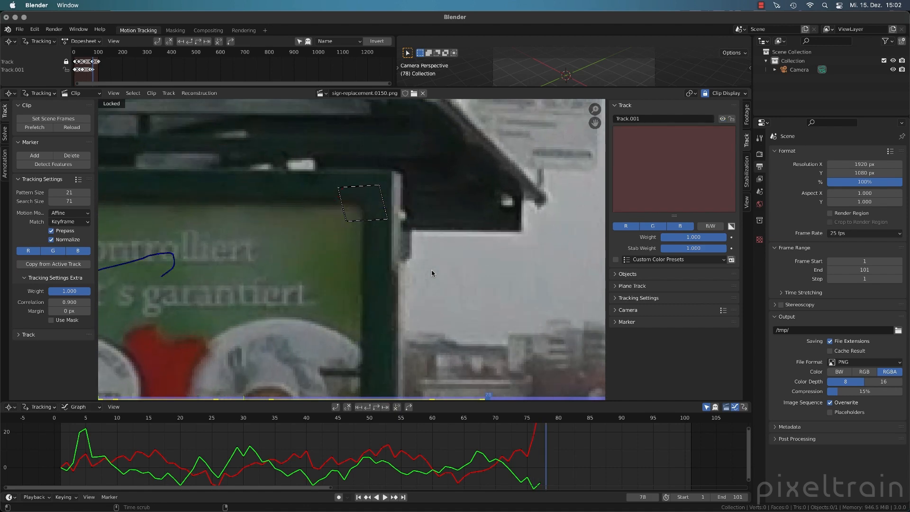
left_click(722, 118)
key("g")
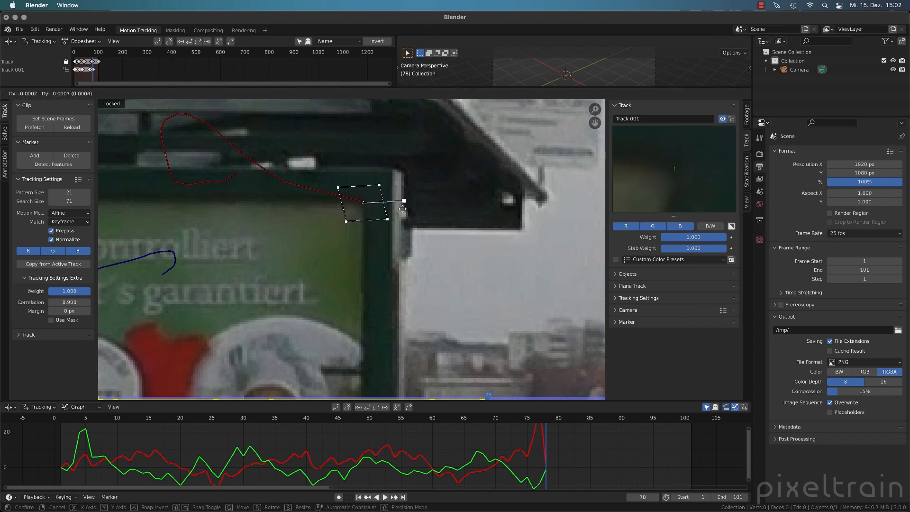
left_click(402, 210)
Step: Return to frame 77 and track the upper-right corner marker forward frame by frame to frame 89
key("Left")
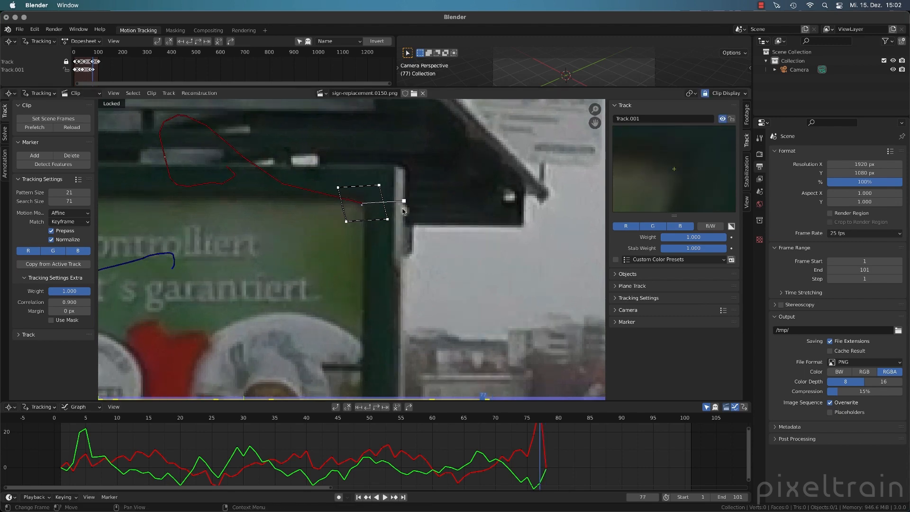
key("alt+Right")
key("alt+Right")
key("alt+Right")
key("alt+Right")
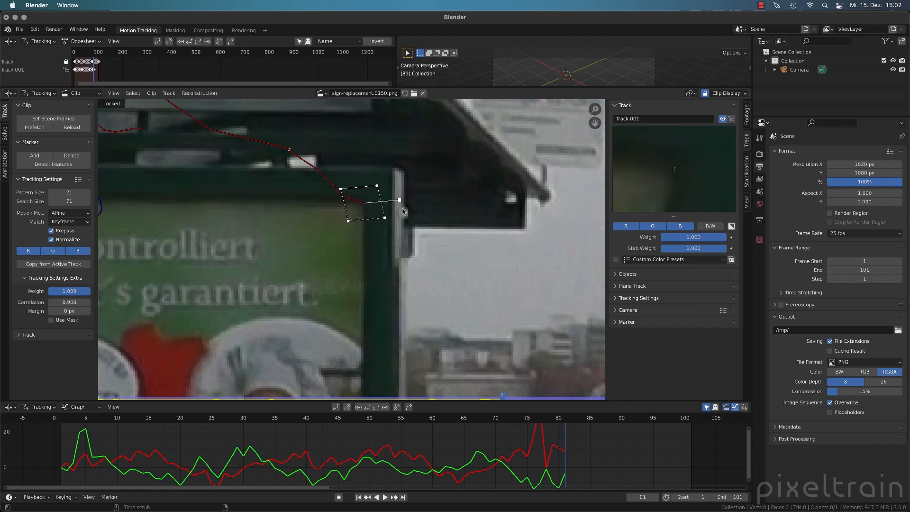
key("alt+Right")
key("alt+Right")
key("alt+Right")
key("alt+Right")
key("alt+Right")
key("alt+Right")
key("alt+Right")
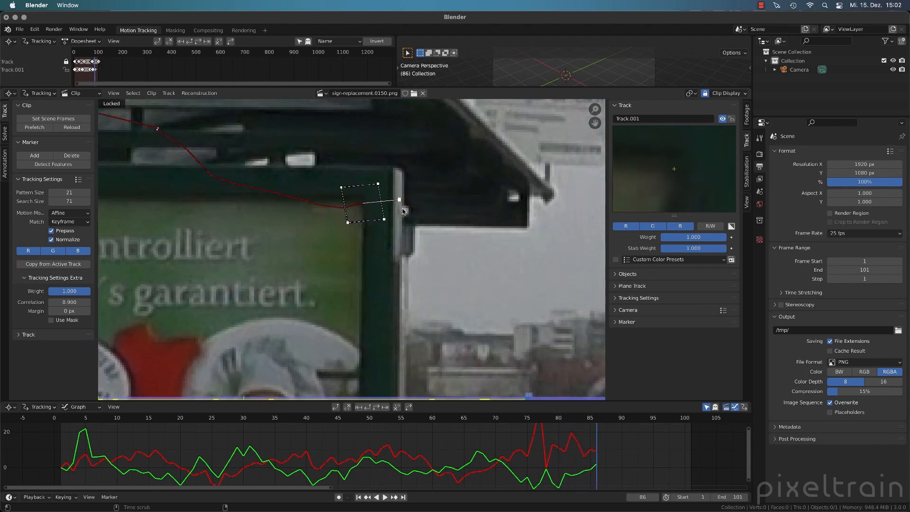
key("alt+Right")
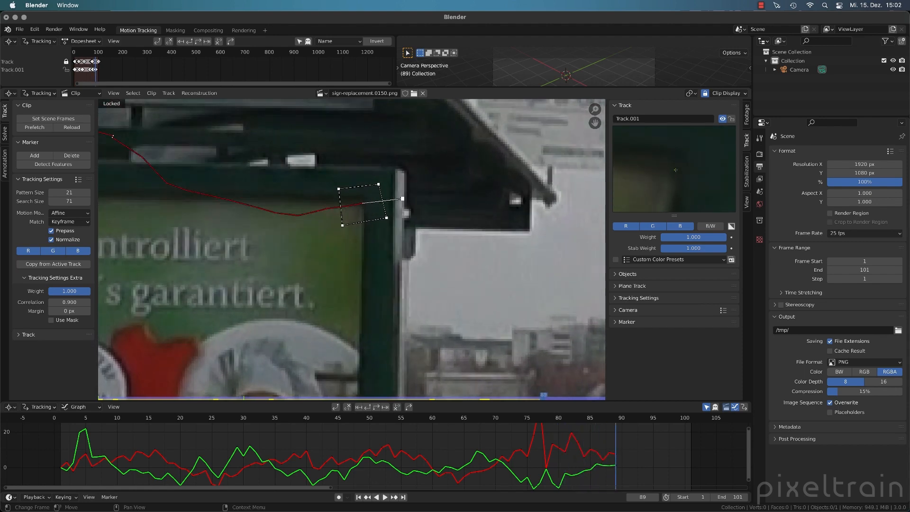
Step: Straighten the skewed pattern area at frame 89 into an upright rectangle around the poster's upper-right corner
left_click_drag(386, 218, 381, 226)
left_click_drag(378, 184, 343, 186)
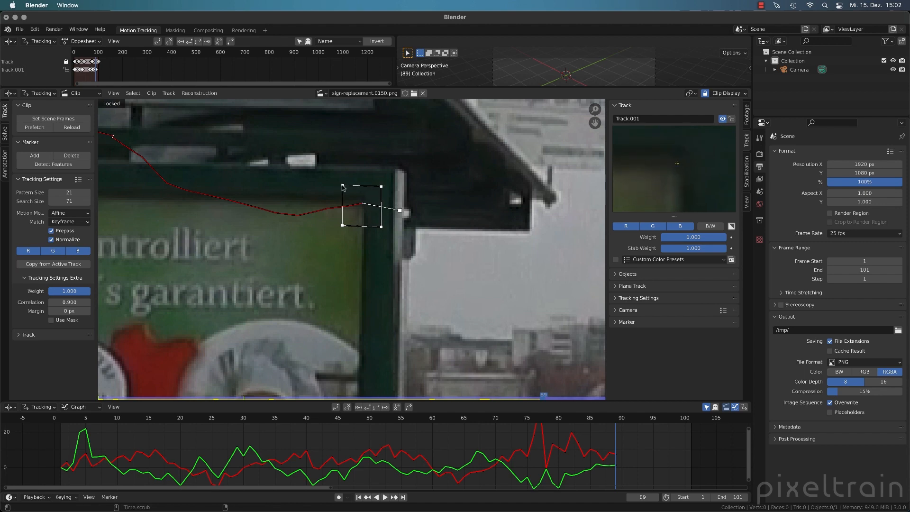
Step: Track the upper-right corner marker automatically from frame 89 through the end of the clip and lock the track
key("ctrl+t")
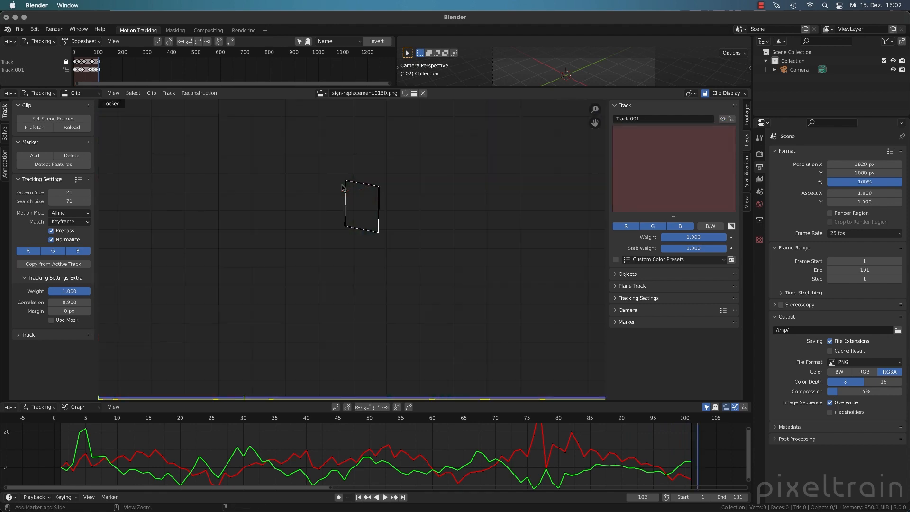
key("ctrl+l")
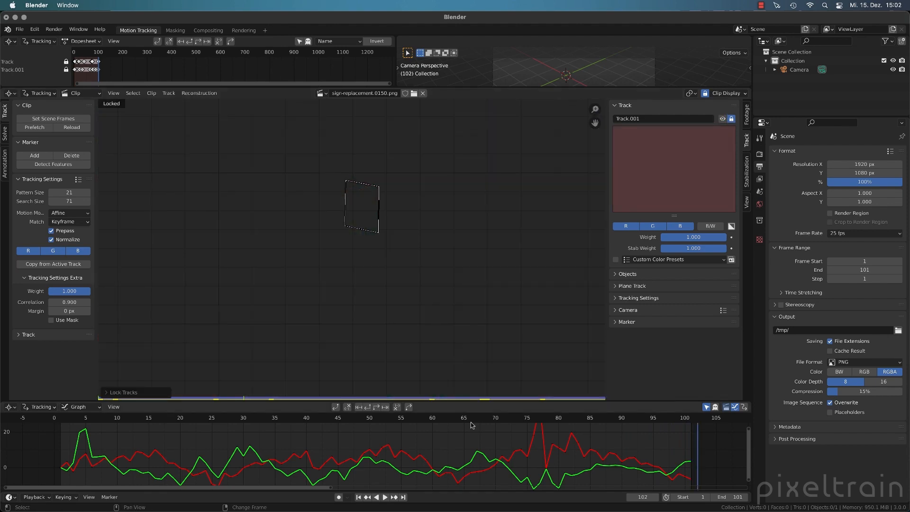
Step: Return to frame 1 and add a new tracking marker on the poster's lower-left corner
key("shift+Left")
scroll(356, 242, "down", 4)
middle_click_drag(279, 360, 387, 232)
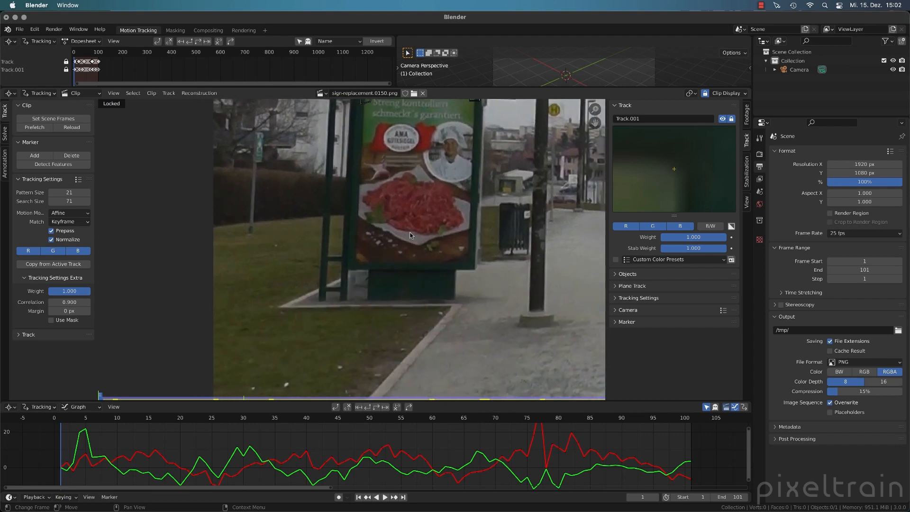
scroll(355, 258, "up", 4)
scroll(356, 308, "up", 3)
middle_click_drag(433, 327, 320, 298)
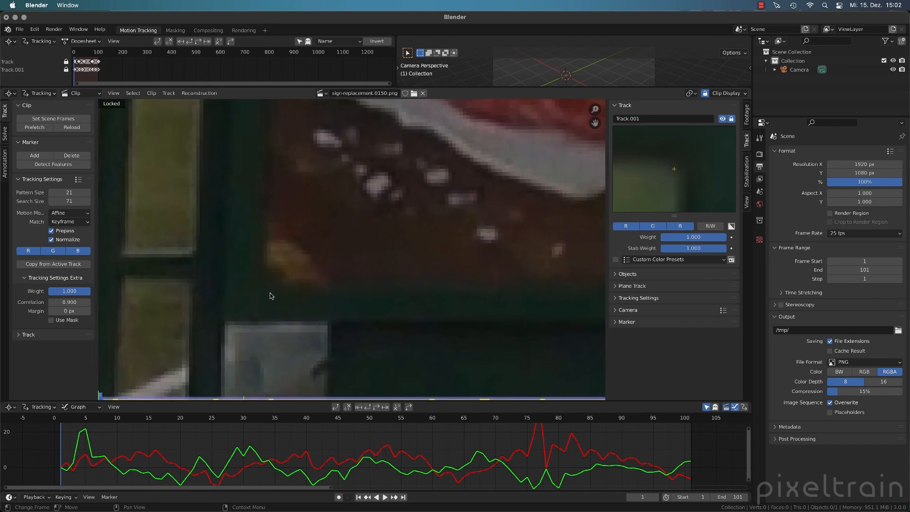
scroll(271, 293, "down", 3)
middle_click_drag(478, 298, 368, 310)
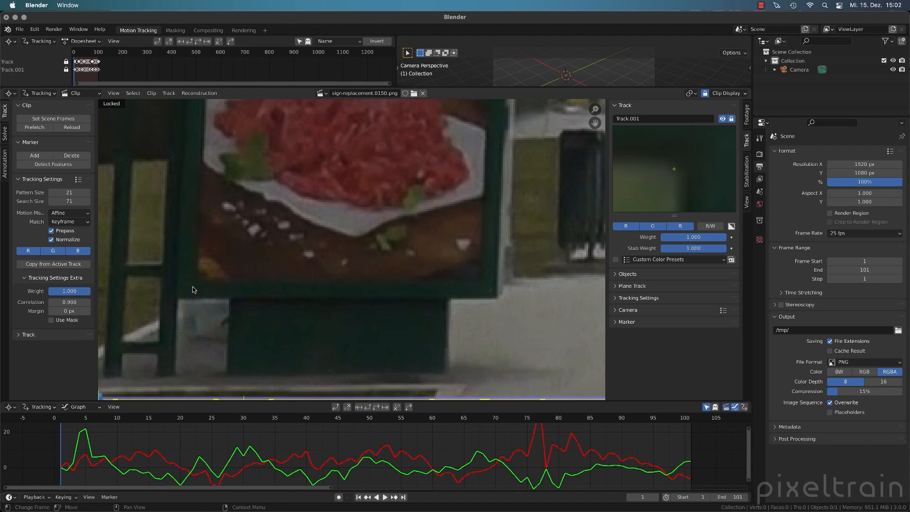
scroll(192, 286, "down", 2)
middle_click_drag(193, 286, 209, 322)
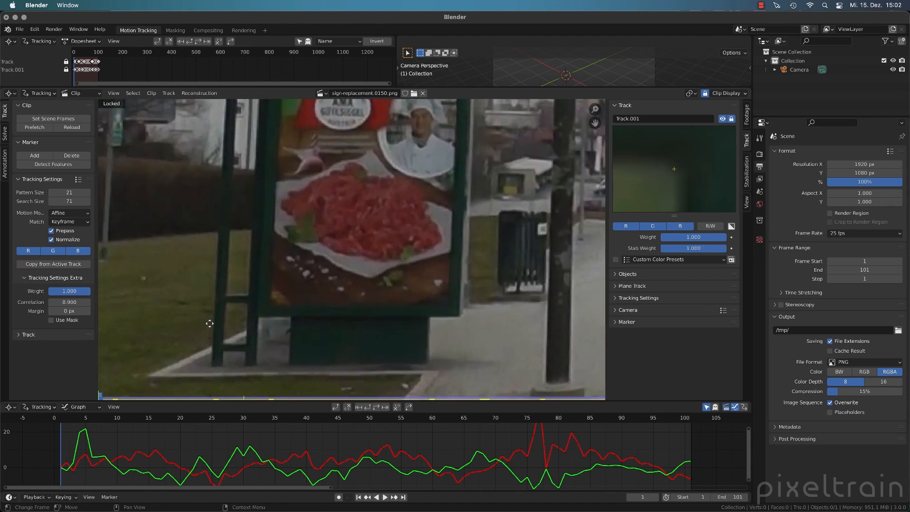
scroll(212, 322, "up", 2)
scroll(212, 325, "up", 3)
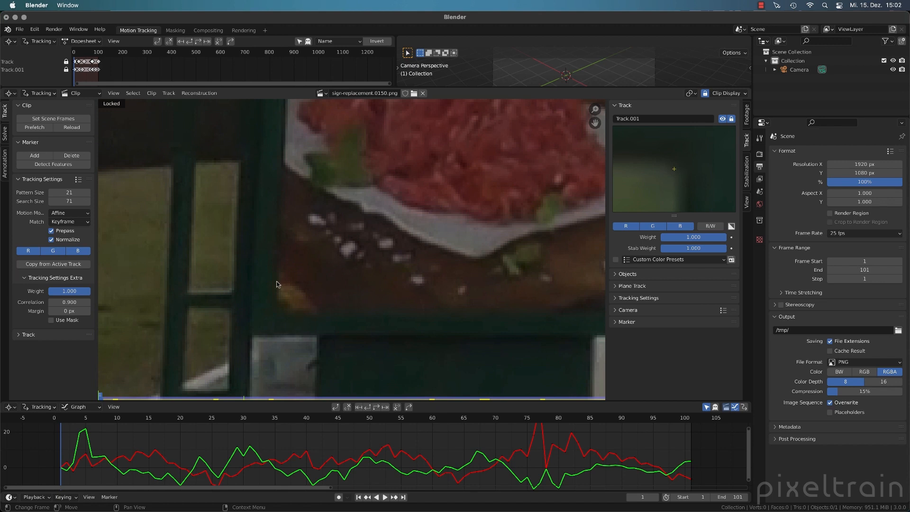
left_click(280, 311, "ctrl")
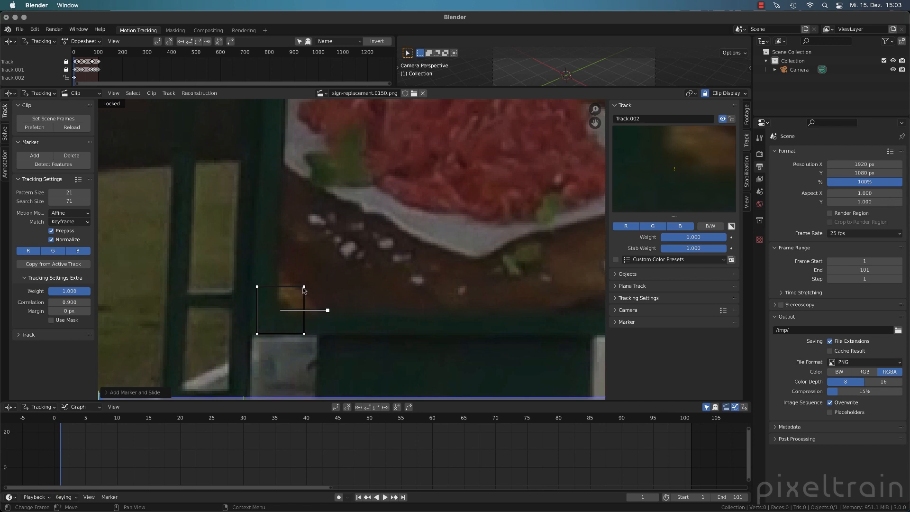
Step: Reshape the new marker's pattern area at frame 1 to enclose the poster's lower-left corner and the orange detail beside it
left_click_drag(303, 288, 309, 276)
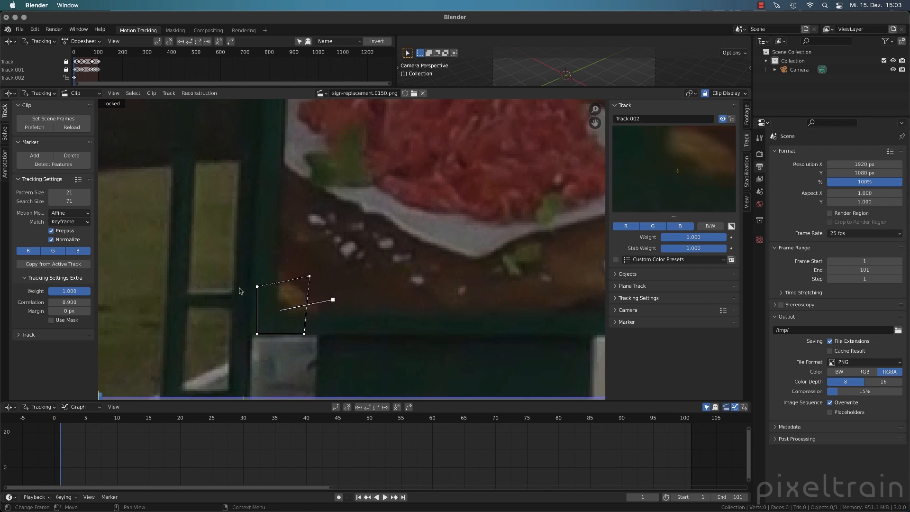
left_click_drag(256, 286, 263, 267)
mouse_move(304, 333)
left_mouse_down()
mouse_move(306, 325)
mouse_move(260, 324)
left_mouse_up()
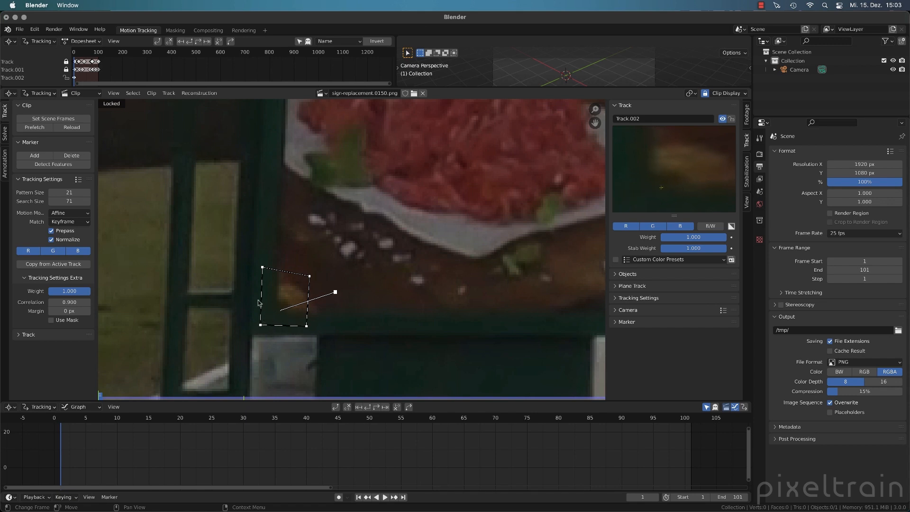
left_click_drag(307, 328, 316, 325)
left_click_drag(310, 275, 314, 271)
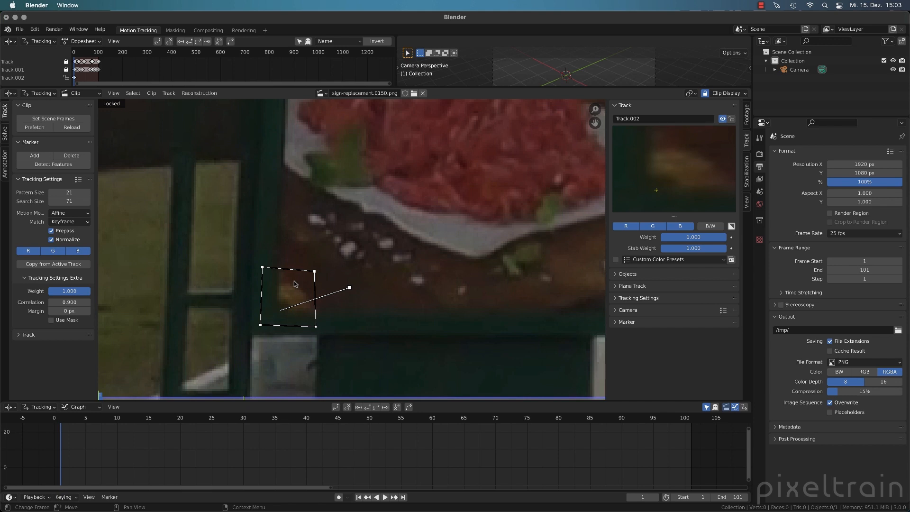
Step: Track the lower-left corner marker forward to frame 3 and nudge it onto the corner
key("alt+Right")
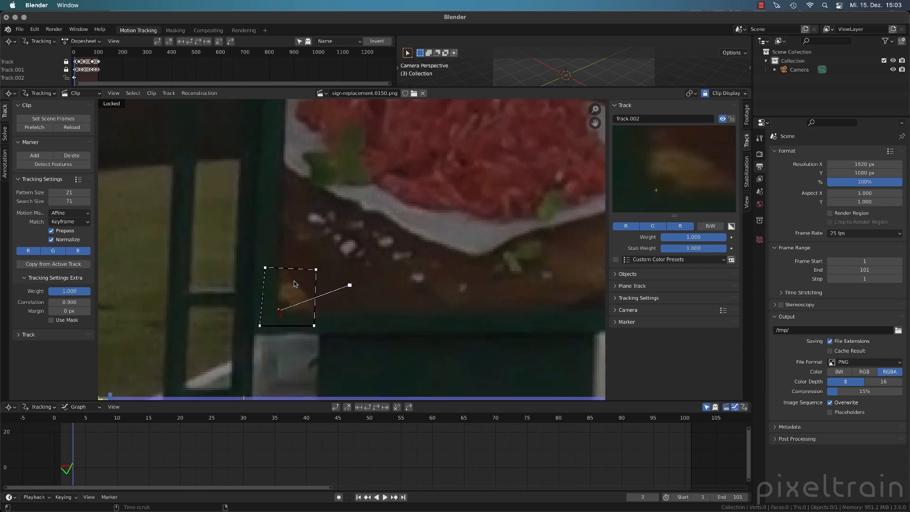
key("alt+Right")
left_click_drag(293, 283, 305, 285)
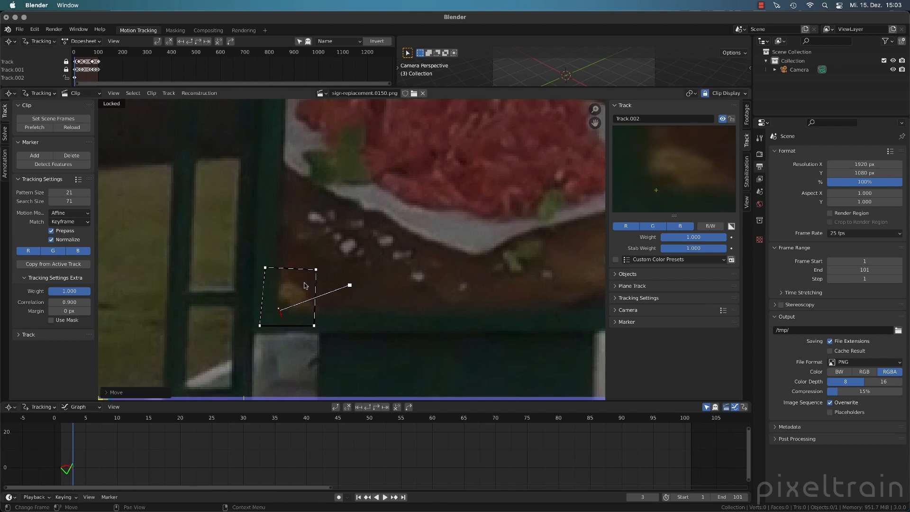
Step: Advance to frame 4, re-enable the marker there, and move it onto the poster's lower-left corner
key("alt+Right")
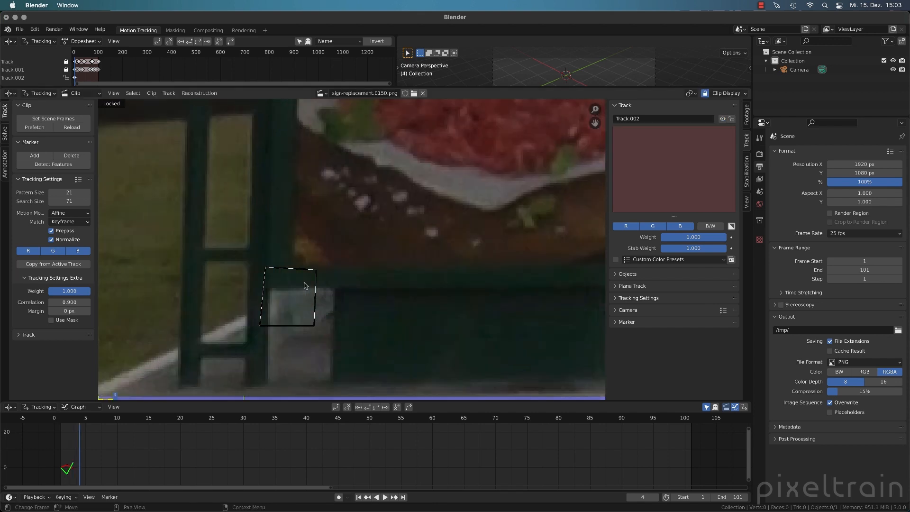
left_click(722, 118)
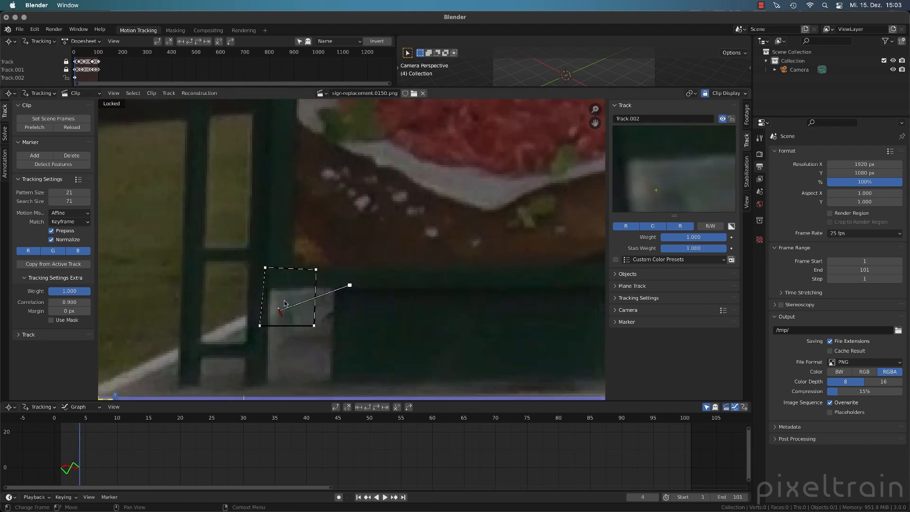
left_click_drag(285, 304, 300, 257)
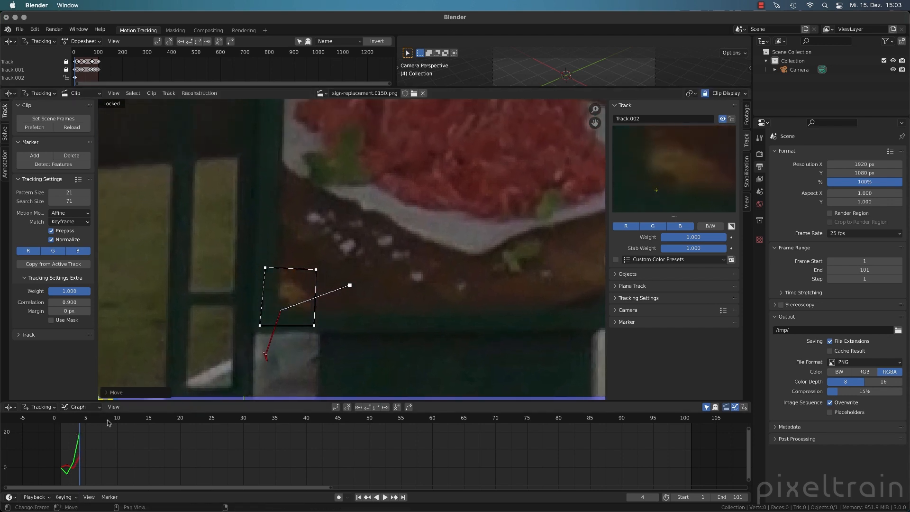
Step: Track the lower-left marker automatically from frame 3 to frame 11 and readjust its pattern area's corners there
key("Left")
key("ctrl+t")
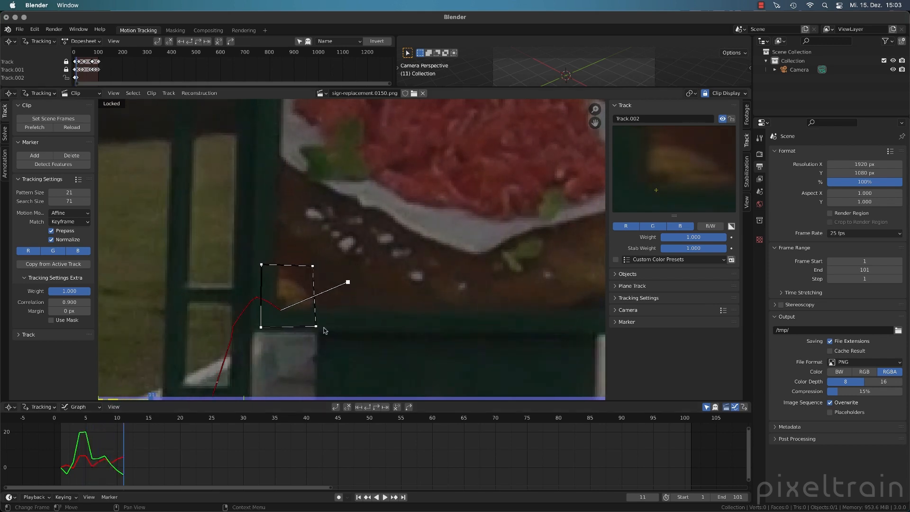
left_click_drag(312, 266, 317, 268)
left_click_drag(262, 264, 269, 267)
left_click_drag(260, 327, 317, 323)
Step: Track the lower-left corner marker forward frame by frame from frame 11 to frame 48
key("alt+Right")
key("alt+Right")
key("alt+Right")
key("alt+Right")
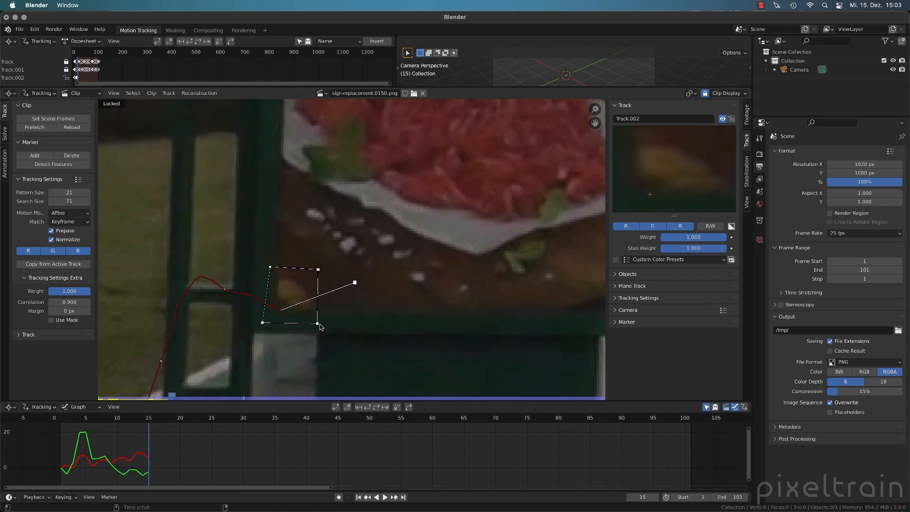
key("alt+Right")
key("alt+Right")
key("alt+Right")
key("alt+Right")
key("alt+Right")
key("alt+Right")
key("alt+Right")
key("alt+Right")
key("alt+Right")
key("alt+Right")
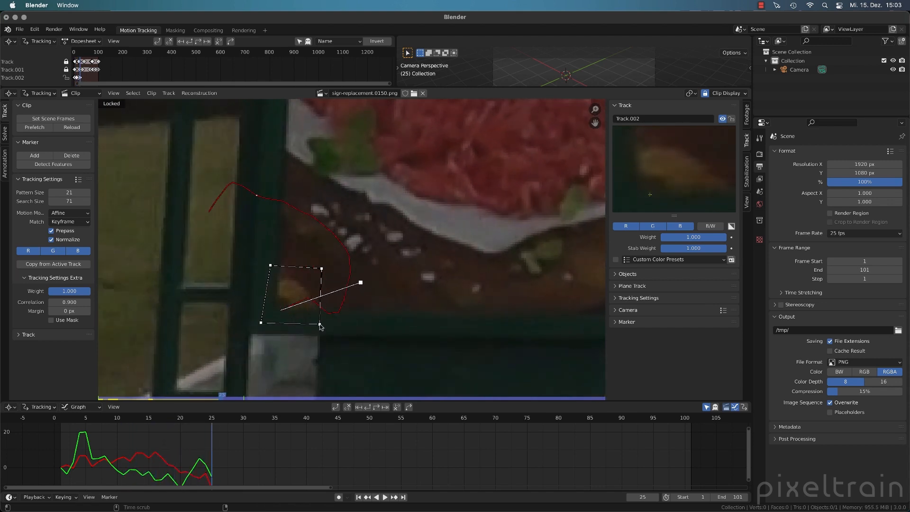
key("alt+Right")
key("alt+Right")
key("alt+Right")
key("alt+Right")
key("alt+Right")
key("alt+Right")
key("alt+Right")
key("alt+Right")
key("alt+Right")
key("alt+Right")
key("alt+Right")
key("alt+Right")
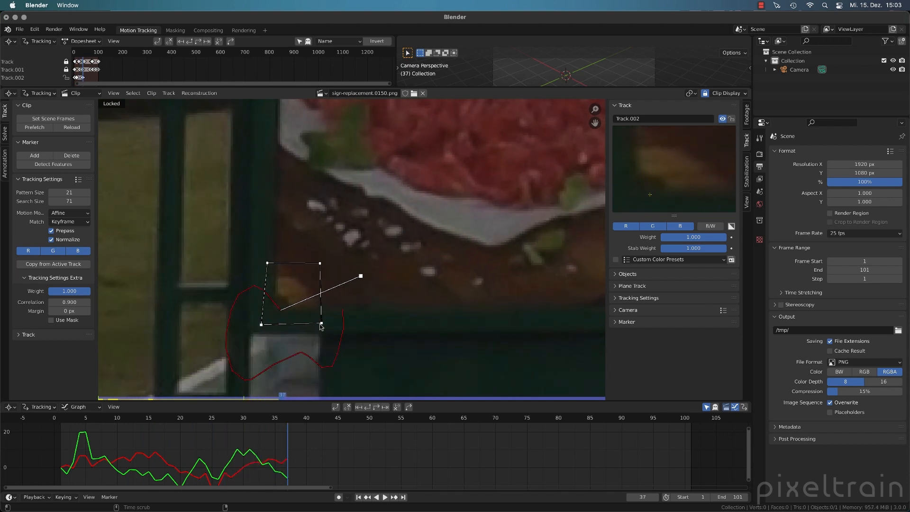
key("alt+Right")
key("alt+Right")
key("alt+Right")
key("alt+Right")
key("alt+Right")
key("alt+Right")
key("alt+Right")
key("alt+Right")
key("alt+Right")
key("alt+Right")
key("alt+Right")
Step: Scale the lower-left marker slightly at frame 48 and continue tracking it frame by frame to frame 59
key("s")
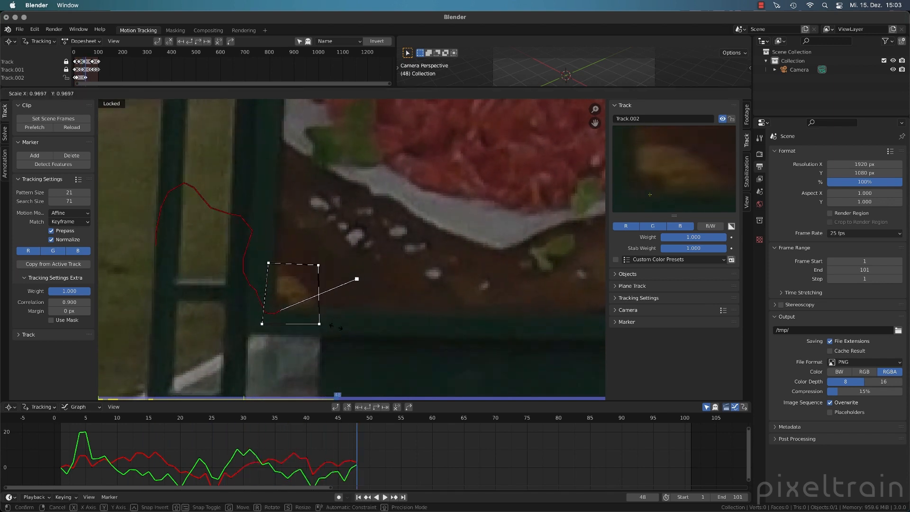
left_click(335, 326)
key("alt+Right")
key("alt+Right")
key("alt+Right")
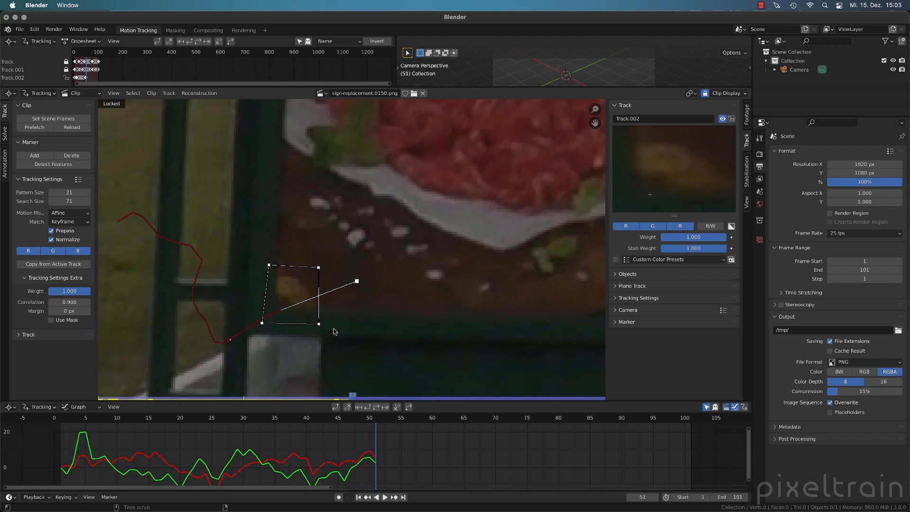
key("alt+Right")
key("alt+Right")
key("alt+Right")
key("alt+Right")
key("alt+Right")
key("alt+Right")
key("alt+Right")
key("alt+Right")
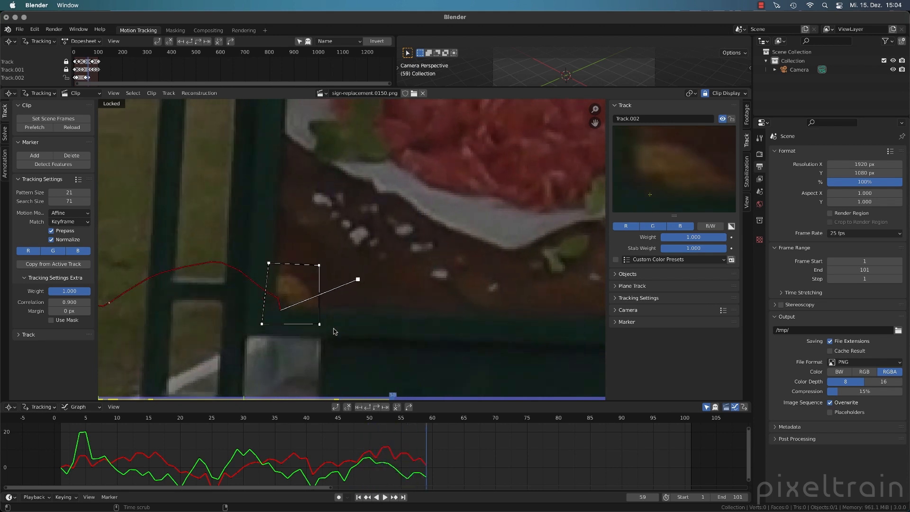
Step: Track the marker at the sign's lower-left corner forward frame by frame to frame 71
key("alt+Right")
key("alt+Right")
key("alt+Right")
key("alt+Right")
key("alt+Right")
key("alt+Right")
key("alt+Right")
key("alt+Right")
key("alt+Right")
key("alt+Right")
key("alt+Right")
key("alt+Right")
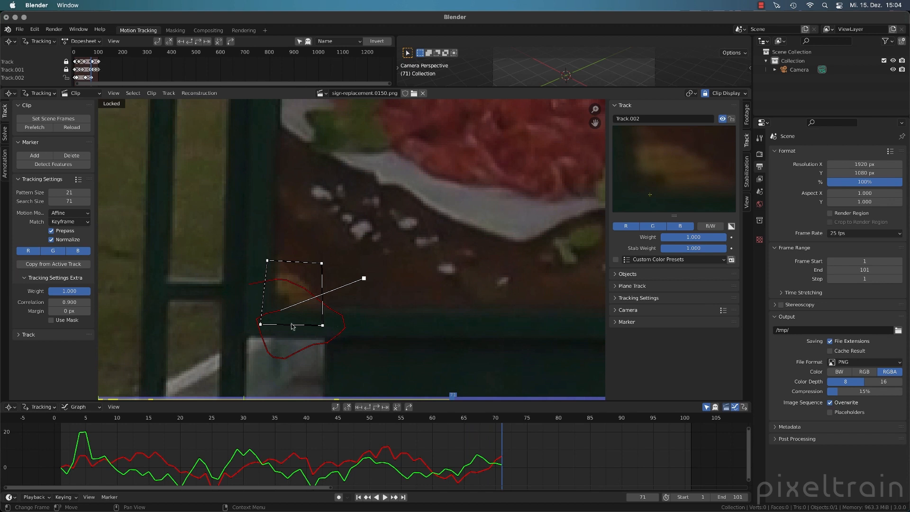
Step: Go back to frame 53 and clear the lower-left corner marker's track path after that frame
left_click_drag(480, 419, 390, 421)
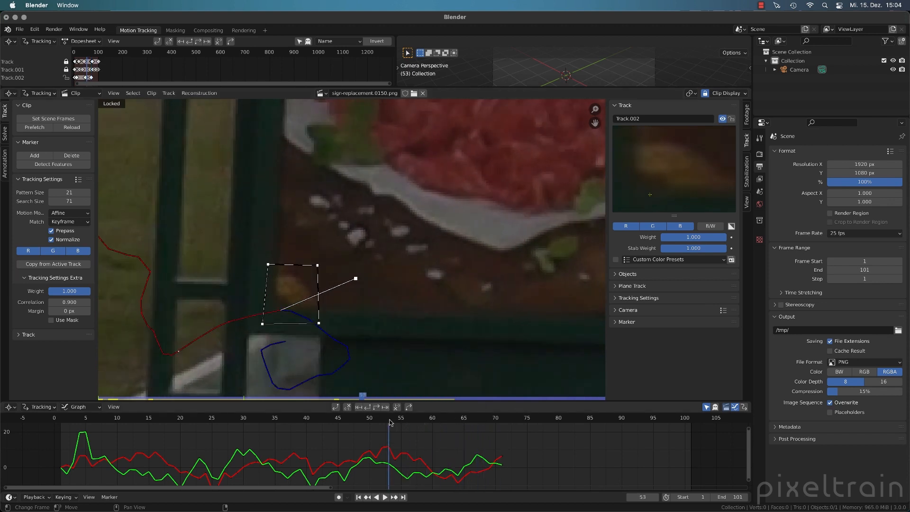
key("Right")
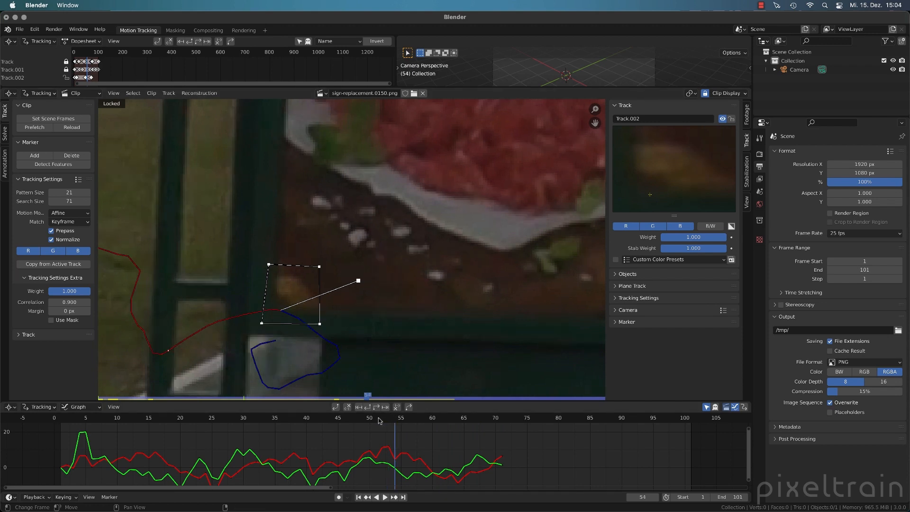
left_click_drag(378, 418, 390, 421)
key("e")
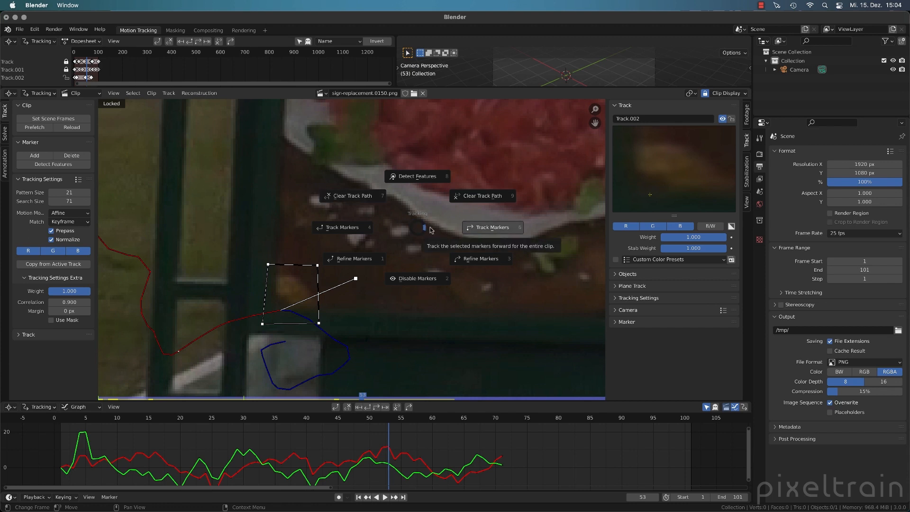
left_click(443, 219)
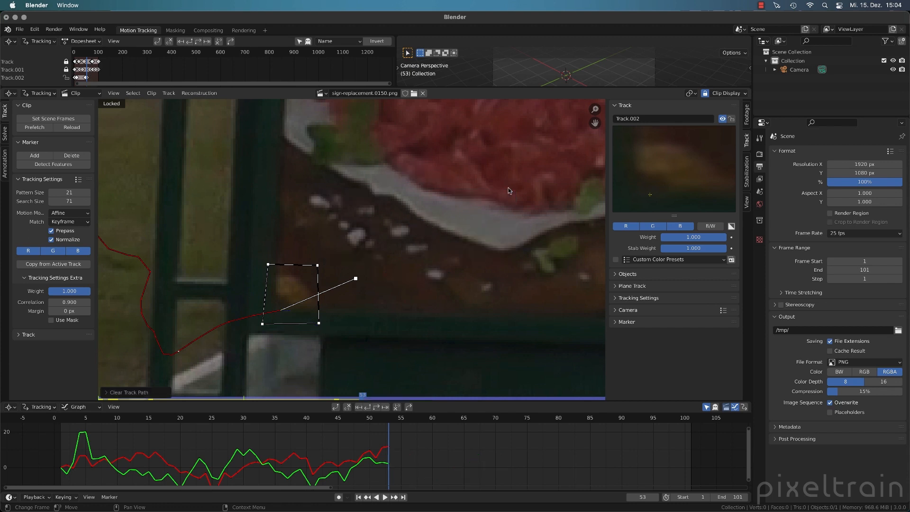
Step: Correct the marker's position on the sign's lower-left corner at frame 53 and track it forward
key("g")
left_click(395, 286)
key("ctrl+t")
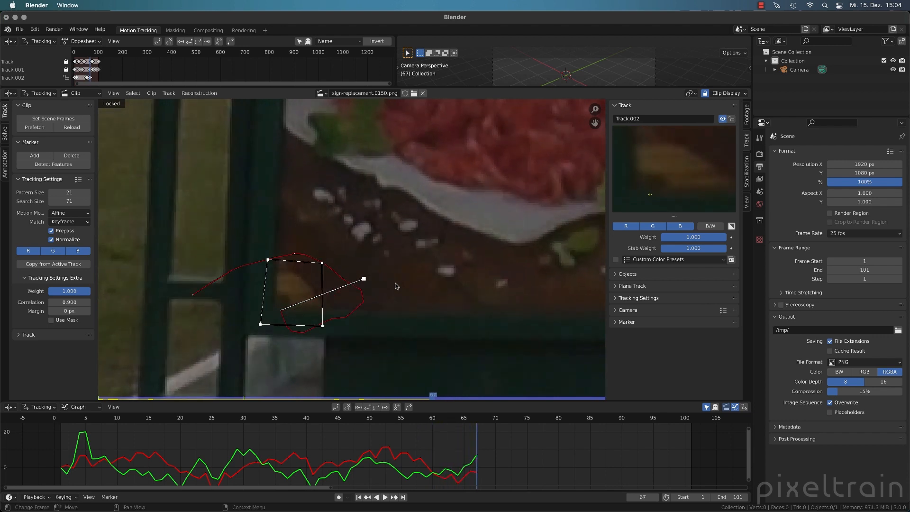
Step: Correct the marker's position at frame 67 and continue tracking it forward in the maximized clip view
key("g")
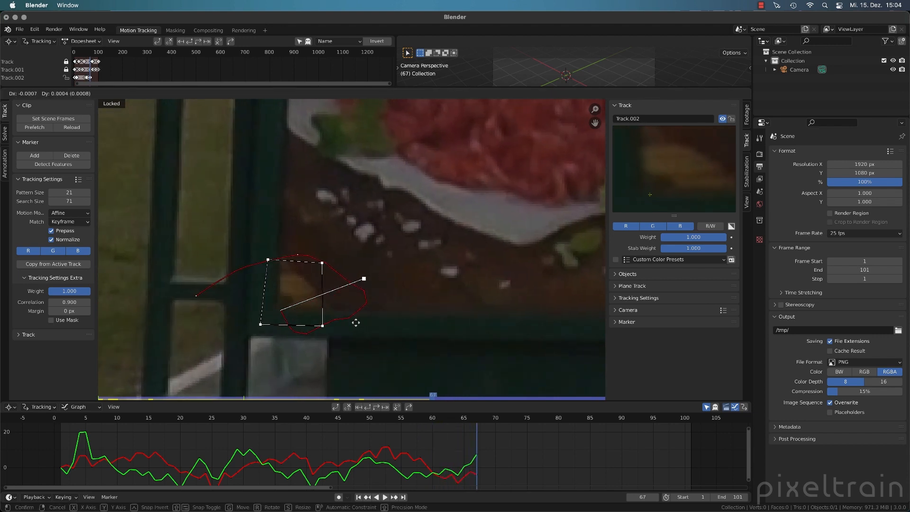
left_click(359, 325)
key("ctrl+space")
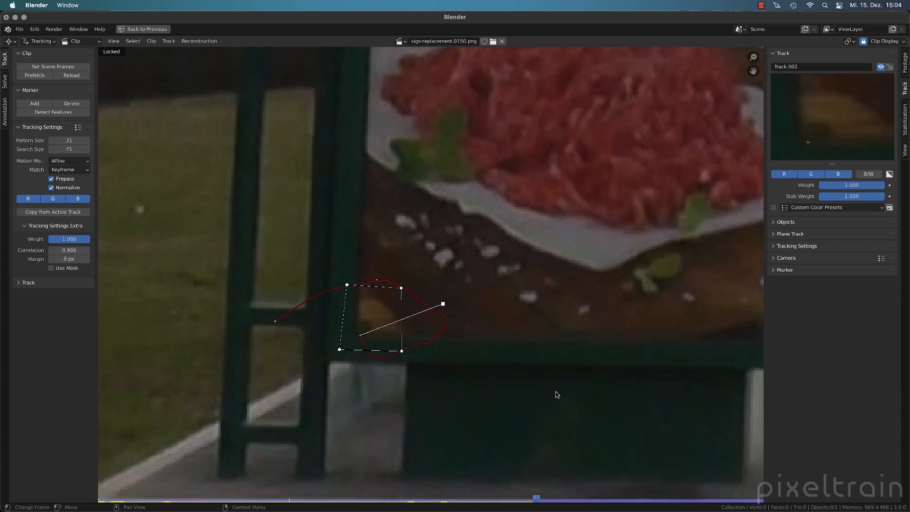
key("shift+t")
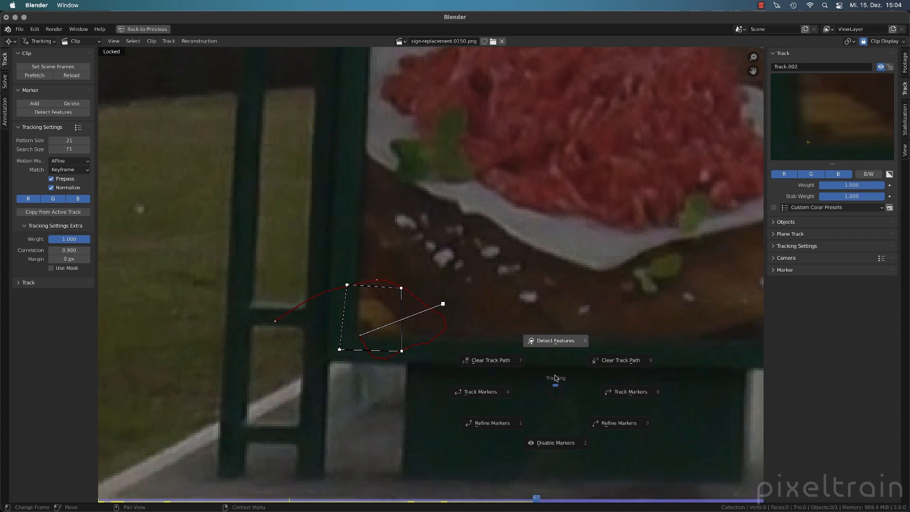
key("Escape")
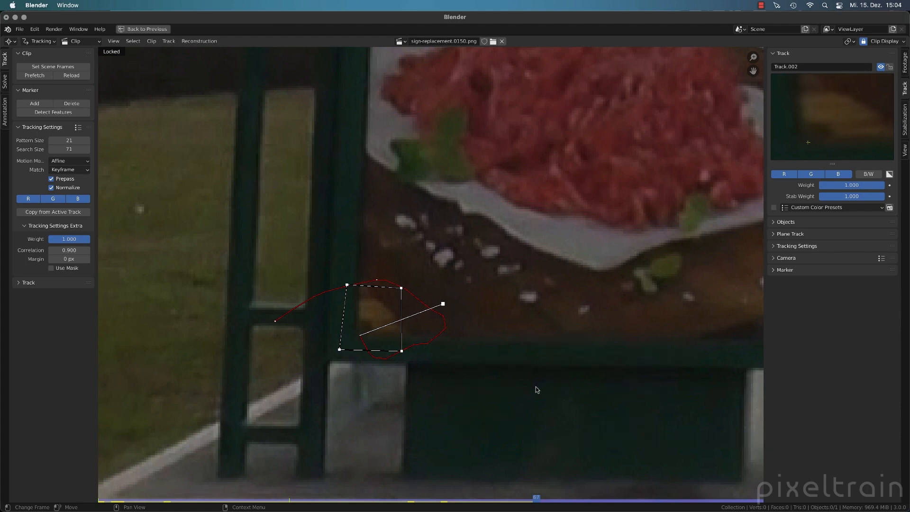
key("ctrl+t")
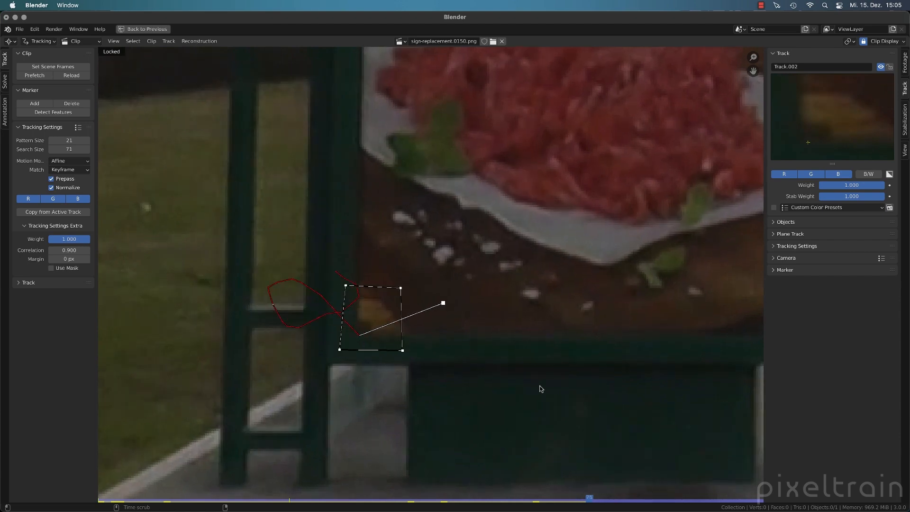
Step: Nudge the marker where tracking stopped, and re-enable and reposition it on the sign's lower-left corner in the following frame
key("g")
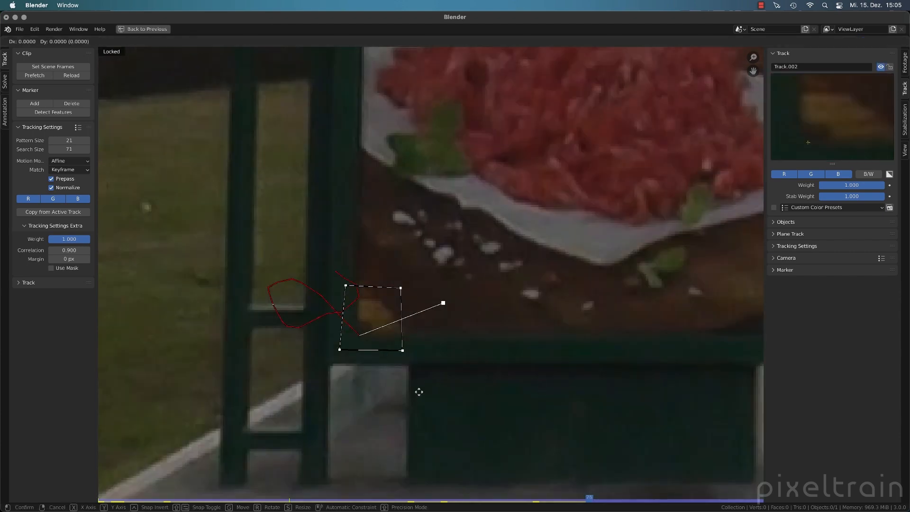
left_click(420, 395)
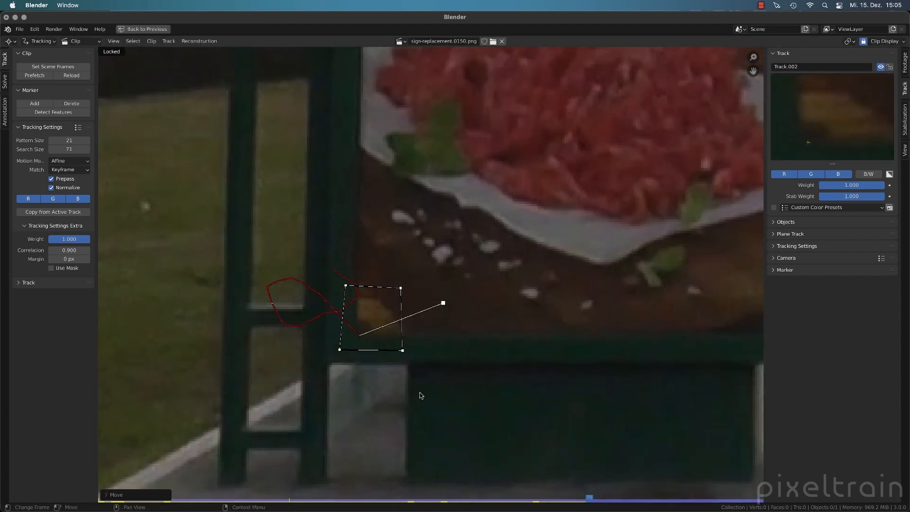
key("Right")
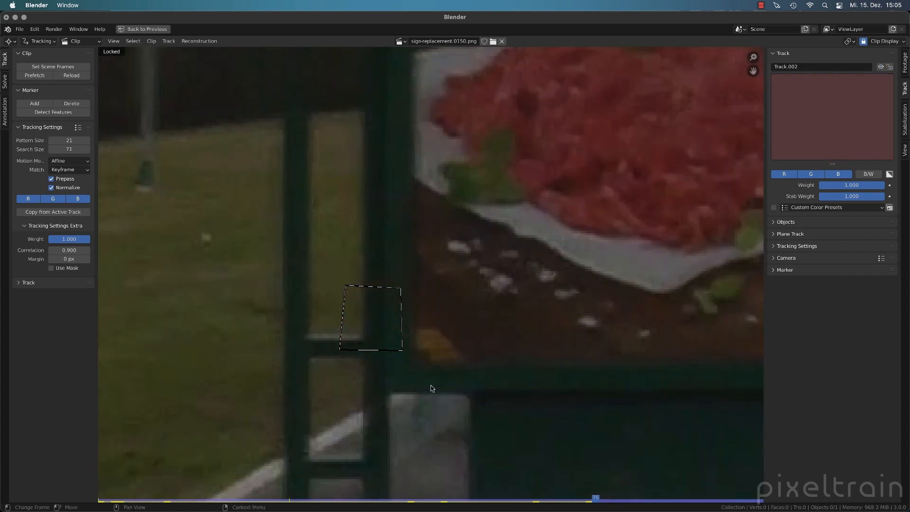
left_click(880, 68)
key("g")
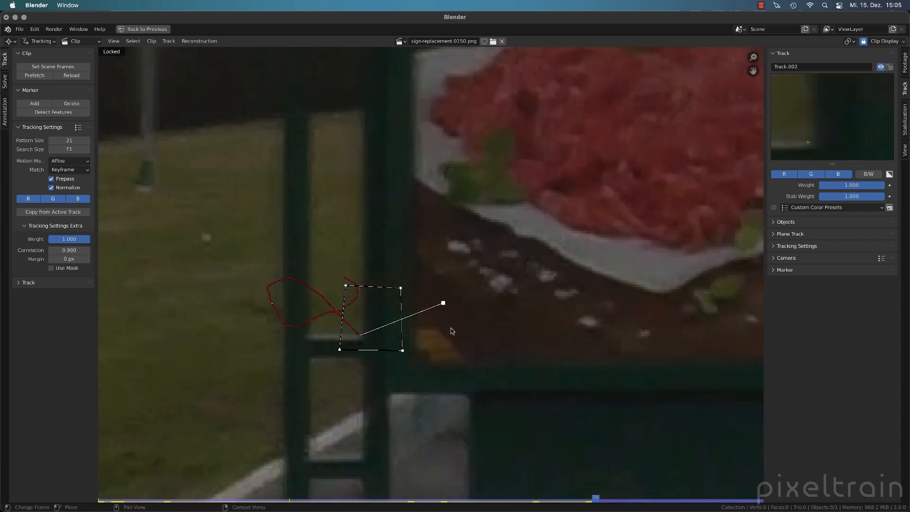
left_click(398, 401)
key("Left")
key("Right")
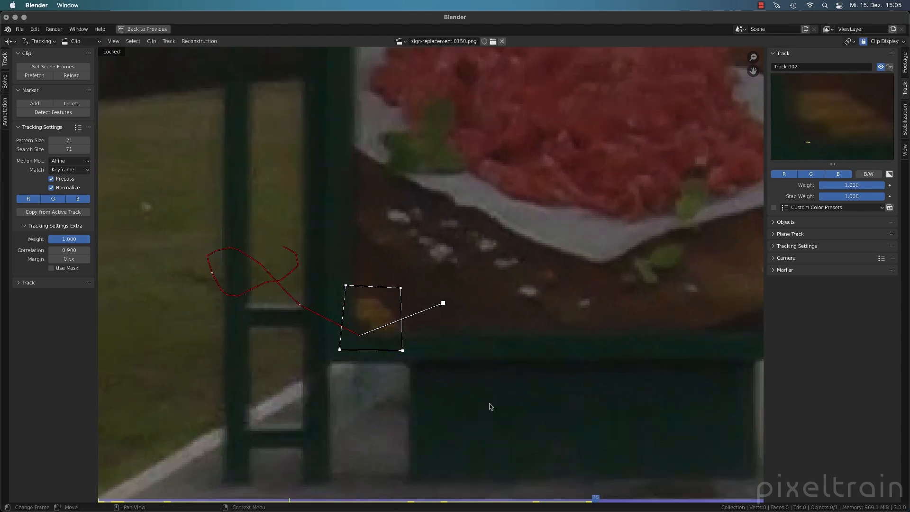
Step: Track the lower-left corner marker forward frame by frame for twelve frames
key("alt+Right")
key("alt+Right")
key("alt+Right")
key("alt+Right")
key("alt+Right")
key("alt+Right")
key("alt+Right")
key("alt+Right")
key("alt+Right")
key("alt+Right")
key("alt+Right")
key("alt+Right")
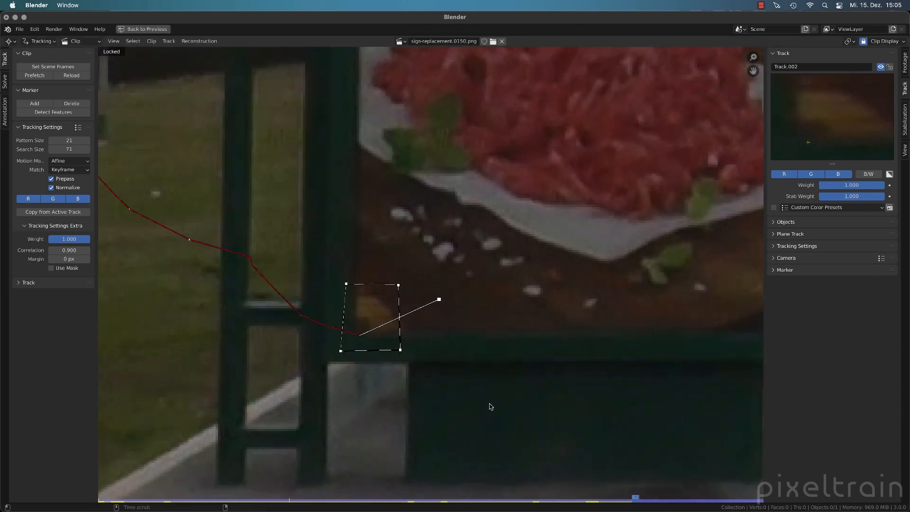
Step: Nudge the marker back onto the sign's corner at the current frame and again a few frames earlier
key("g")
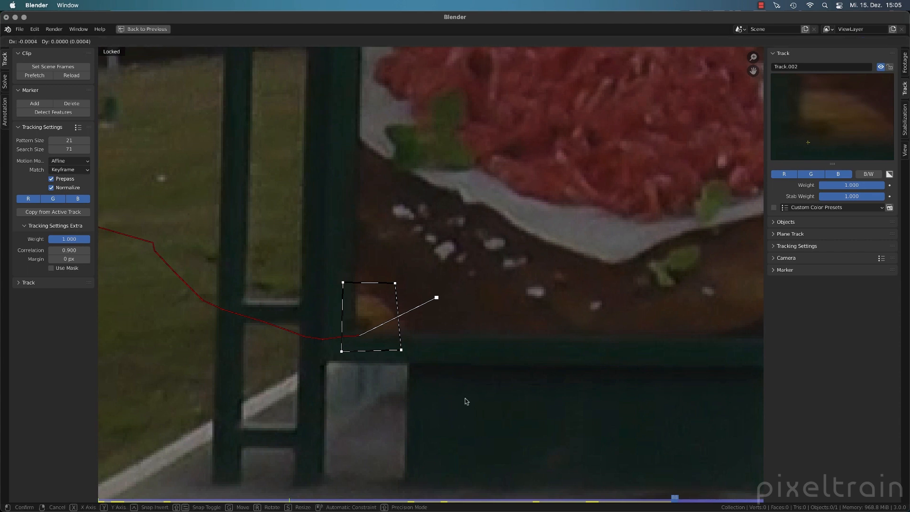
left_click(466, 402)
key("Left")
key("Left")
key("Left")
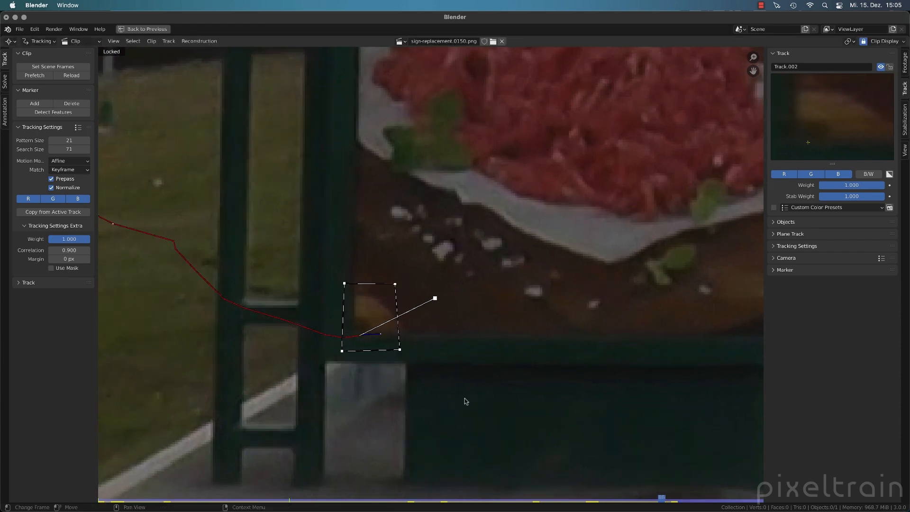
key("g")
left_click(465, 401)
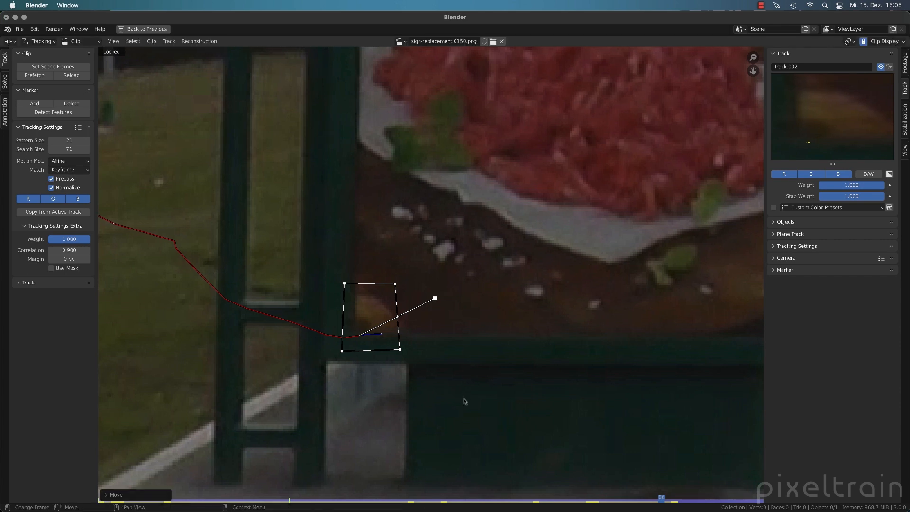
Step: Track the lower-left corner marker forward to the end of the clip and lock its track
key("Right")
key("Right")
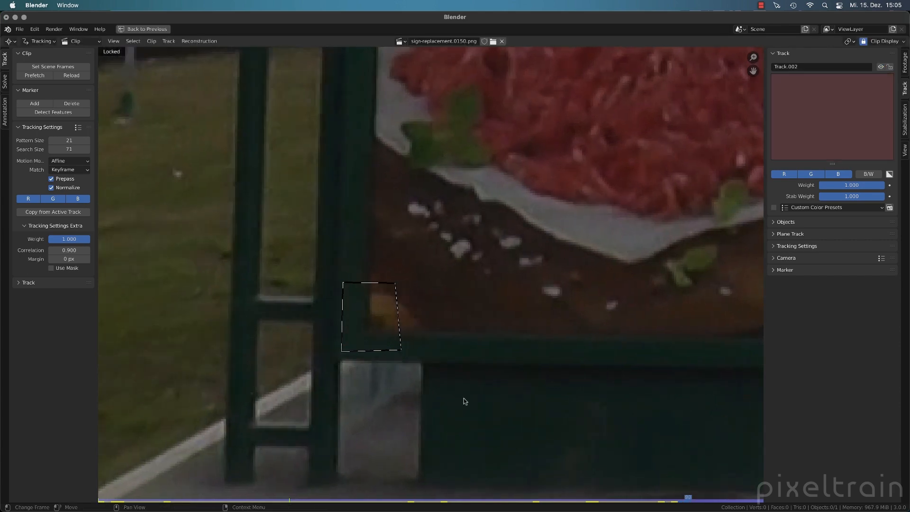
key("ctrl+t")
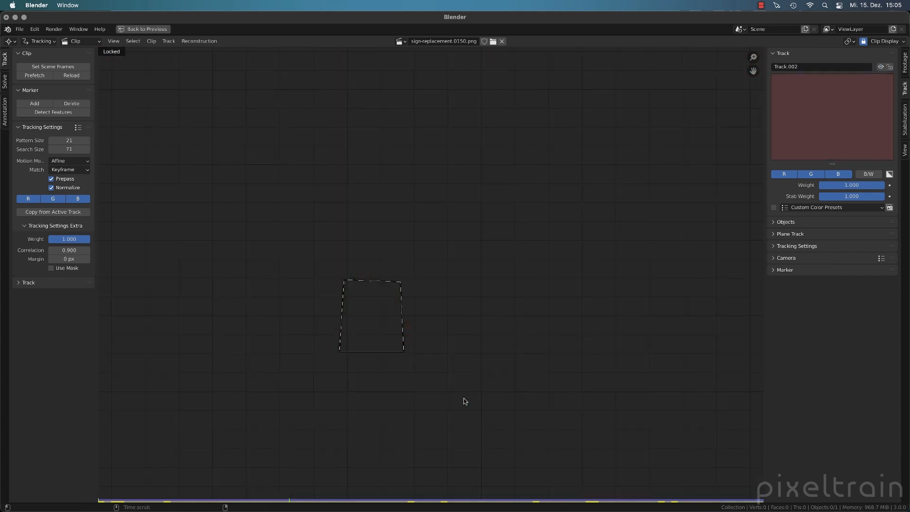
key("ctrl+l")
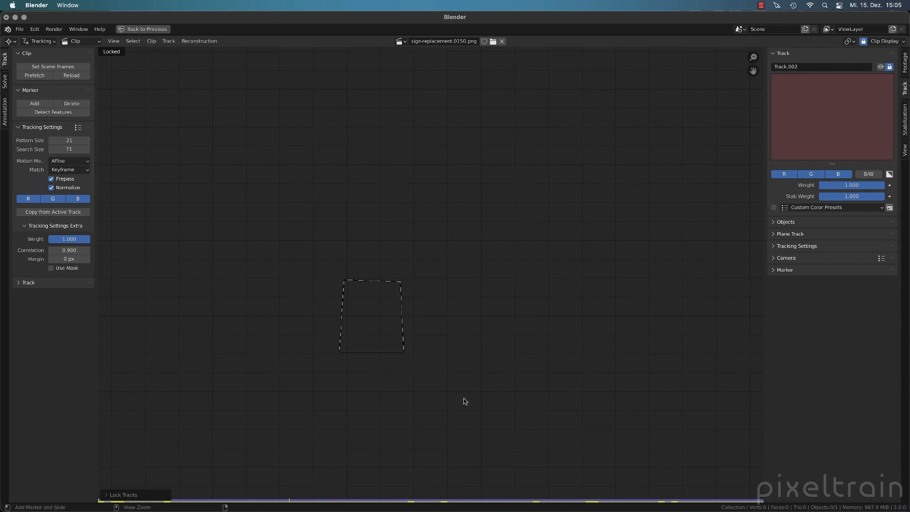
Step: Restore the full workspace layout and return to frame 1 with the whole sign in view
key("ctrl+space")
left_click_drag(533, 420, 252, 414)
key("shift+Left")
scroll(345, 278, "down", 6)
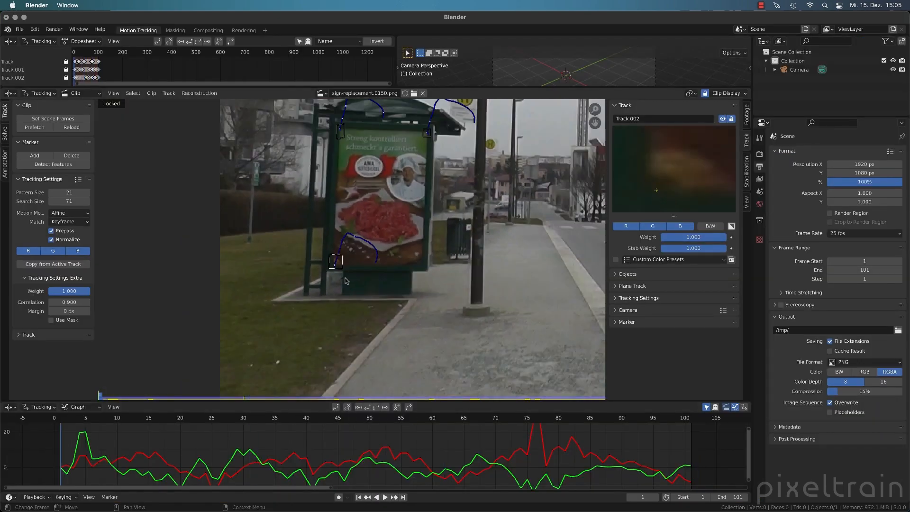
Step: Add a new tracking marker on the white speck near the sign's lower-right corner
middle_click_drag(385, 270, 372, 301)
scroll(376, 305, "up", 5)
middle_click_drag(456, 336, 298, 187)
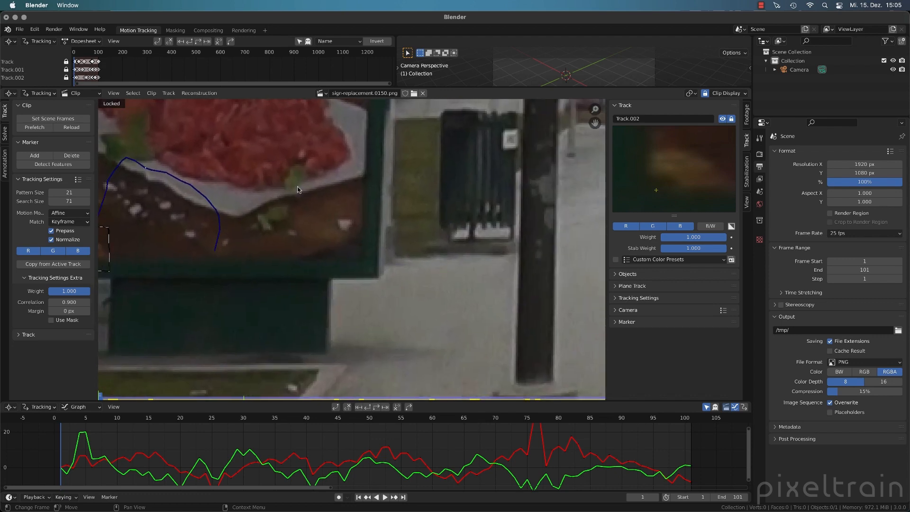
scroll(325, 246, "up", 2)
middle_click_drag(327, 270, 339, 308)
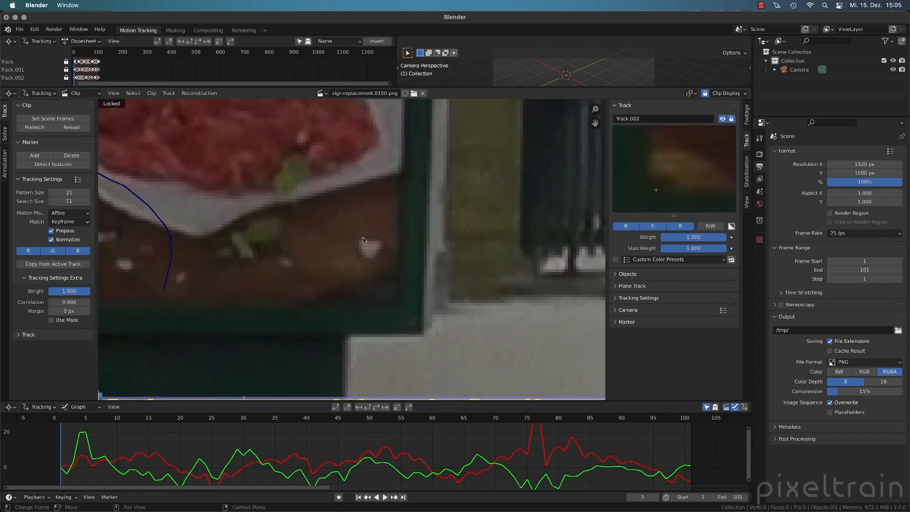
left_click(382, 253, "ctrl")
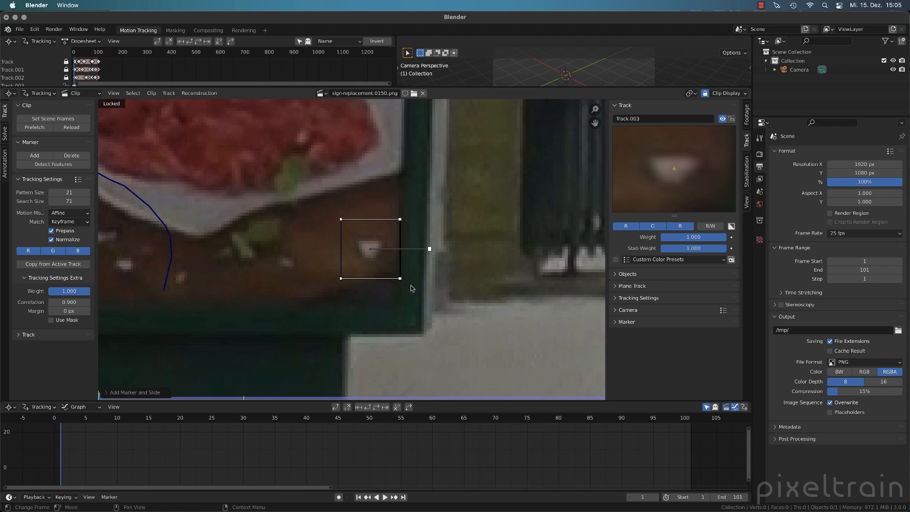
Step: Scale the new marker down to about 0.79 and centre it on the white speck
key("s")
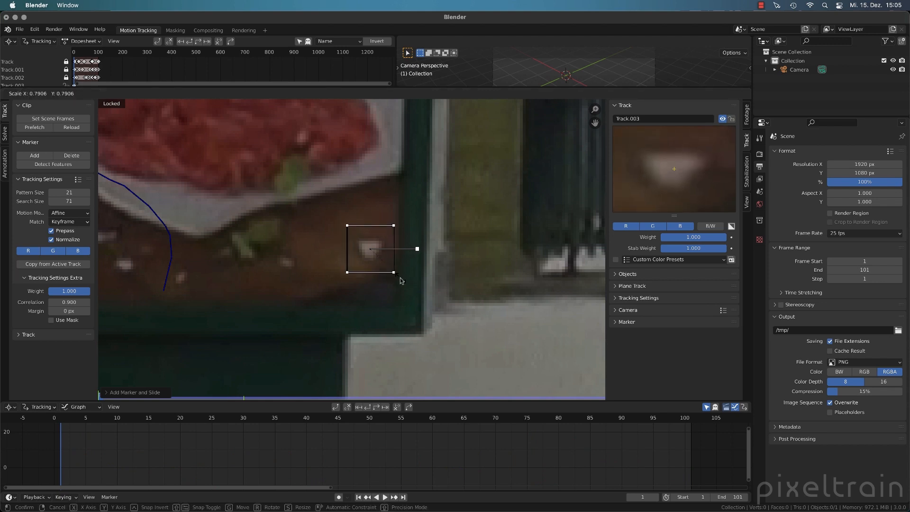
left_click(399, 278)
key("g")
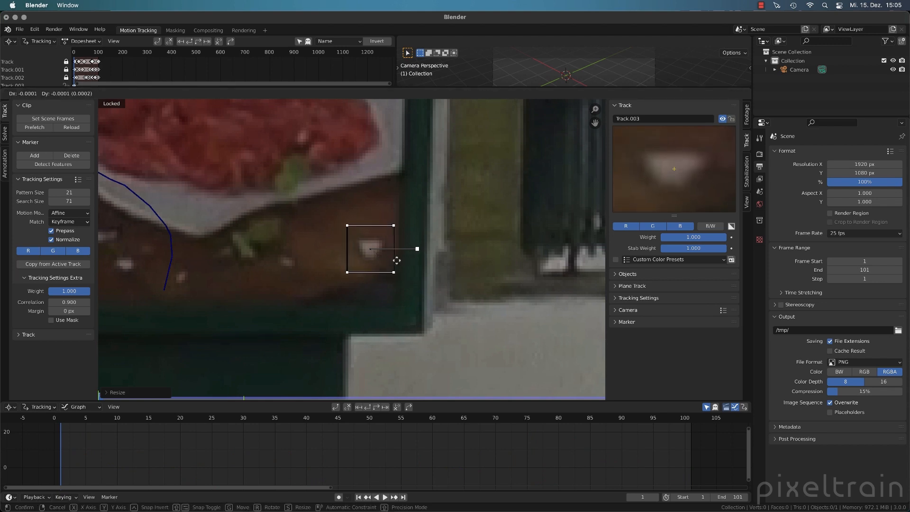
left_click(397, 264)
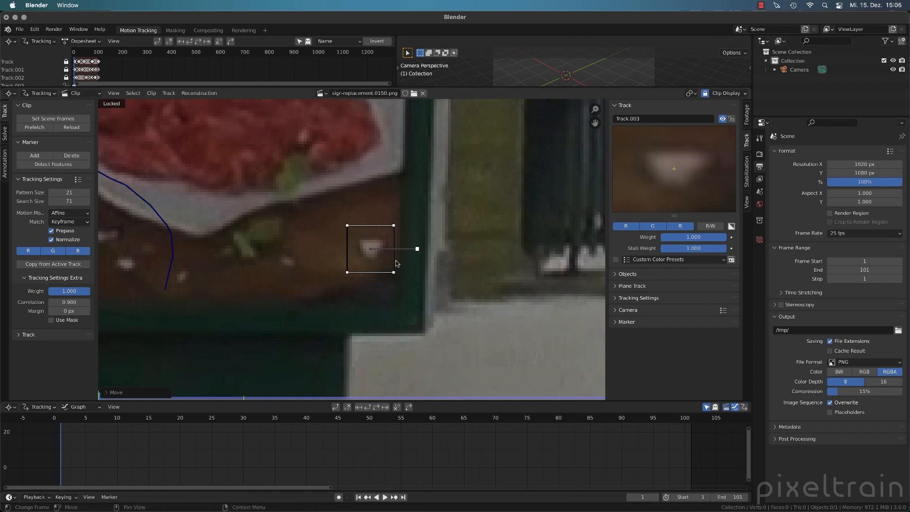
Step: Track the new marker forward to frame 75, and enable and reposition it on the white speck in frame 76
key("ctrl+t")
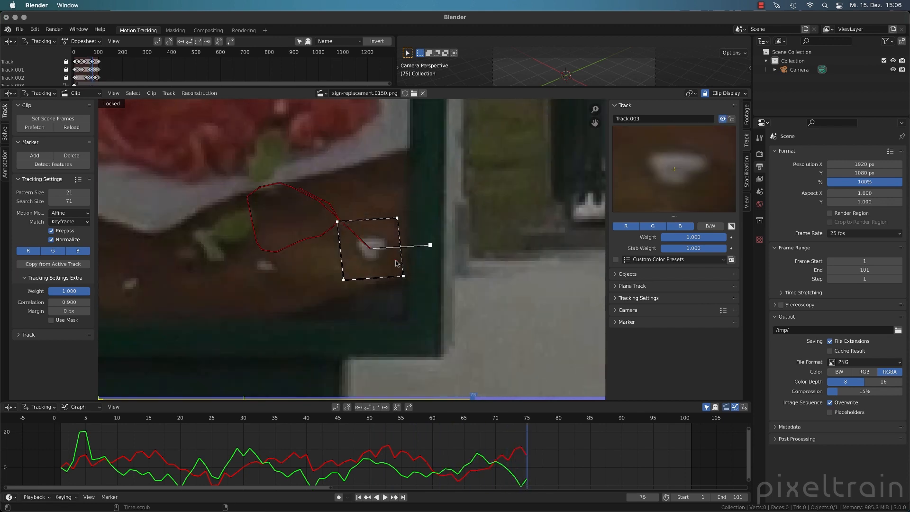
key("Right")
left_click(730, 119)
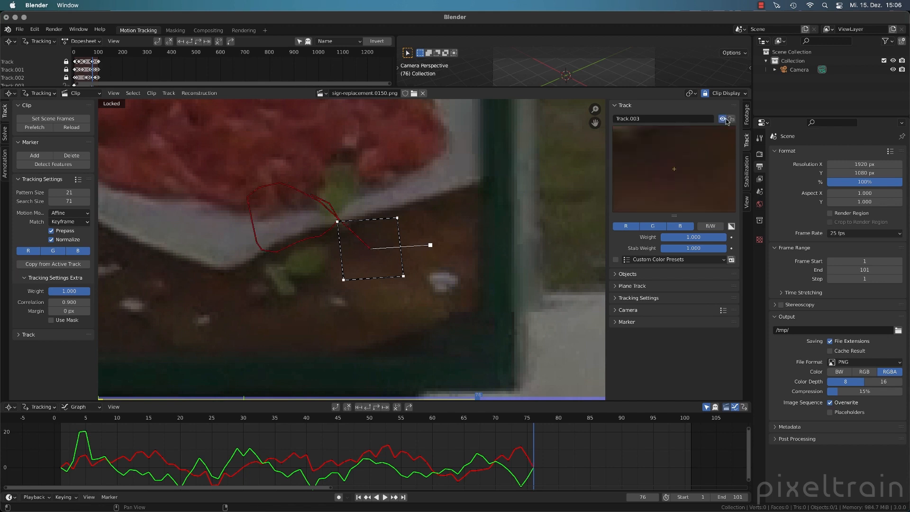
key("g")
left_click(458, 322)
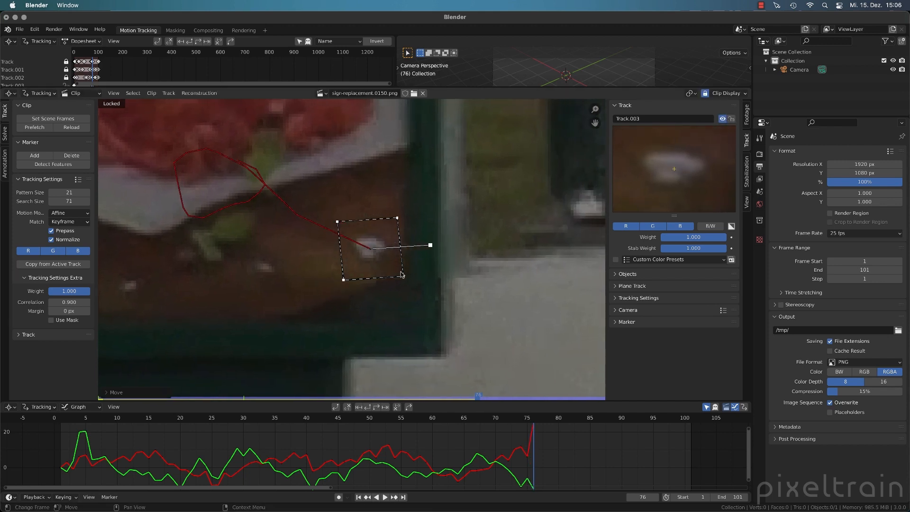
Step: Reshape the marker's pattern area at frame 76 by adjusting its four corners, and track it to frame 77
left_click_drag(403, 276, 400, 277)
left_click_drag(397, 218, 399, 218)
left_click_drag(337, 221, 339, 220)
left_click_drag(343, 279, 346, 280)
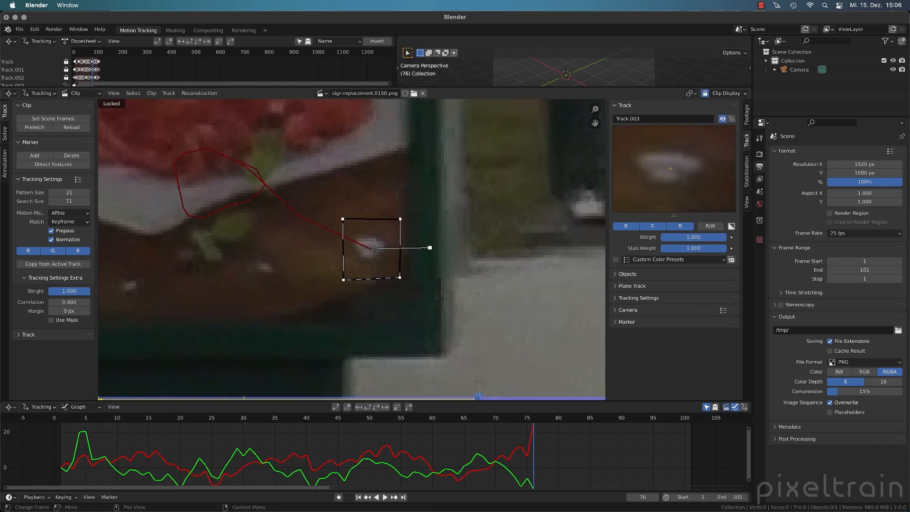
key("Right")
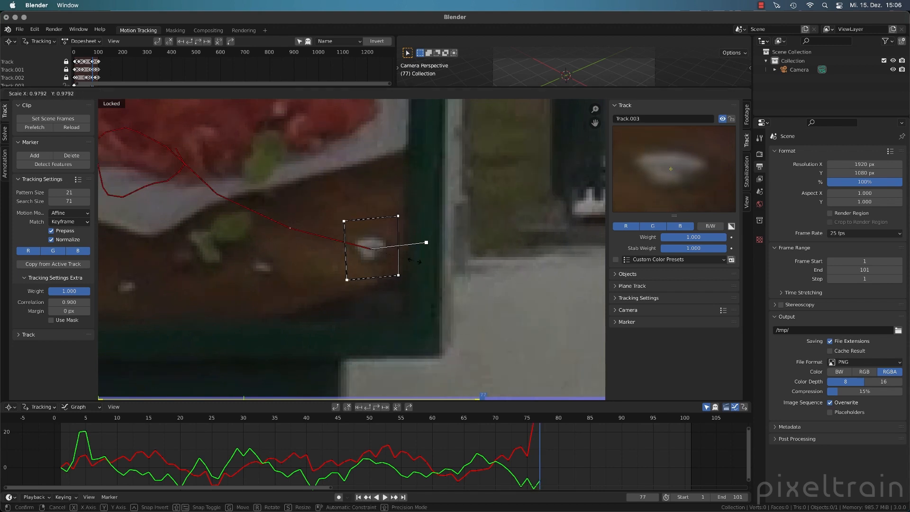
Step: Reposition the marker on the white speck in frame 78 and track it forward to the end of the clip
key("Right")
left_click(725, 119)
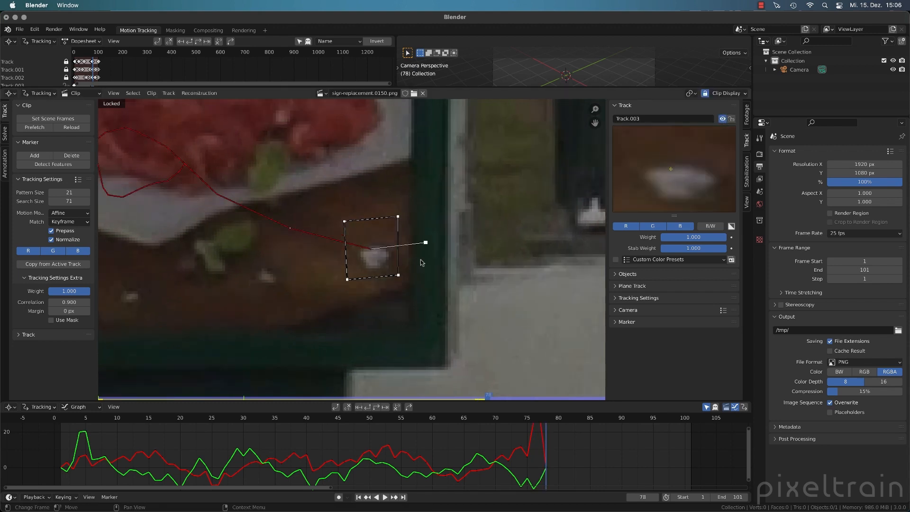
key("g")
left_click(425, 269)
key("ctrl+t")
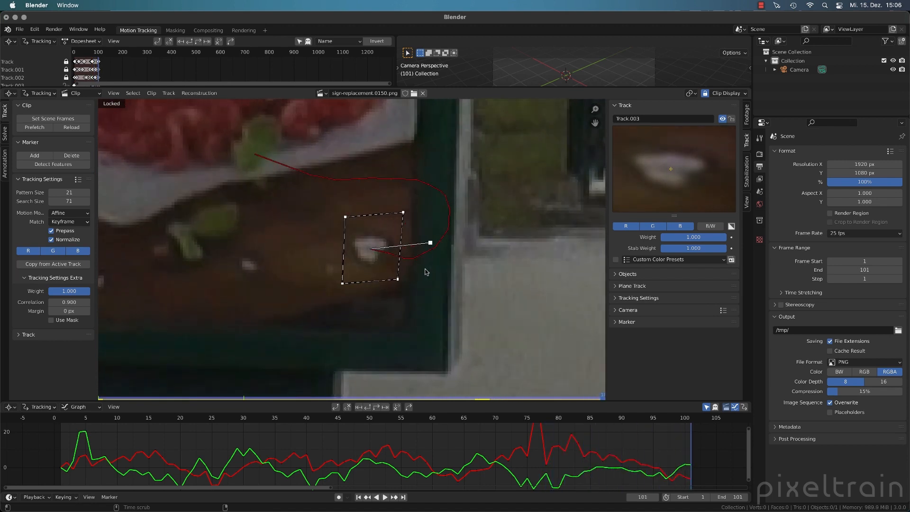
Step: Lock the finished lower-right corner track and return to frame 1 with the whole sign in view
key("ctrl+l")
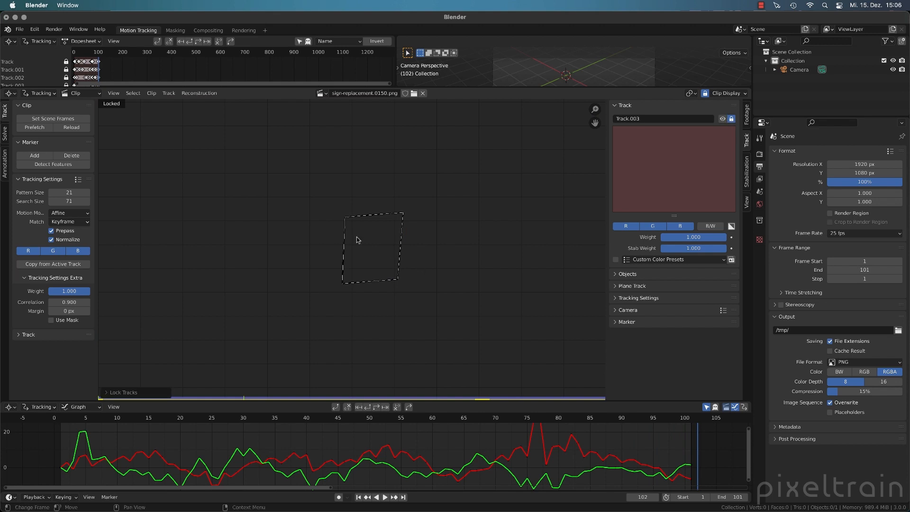
key("shift+Left")
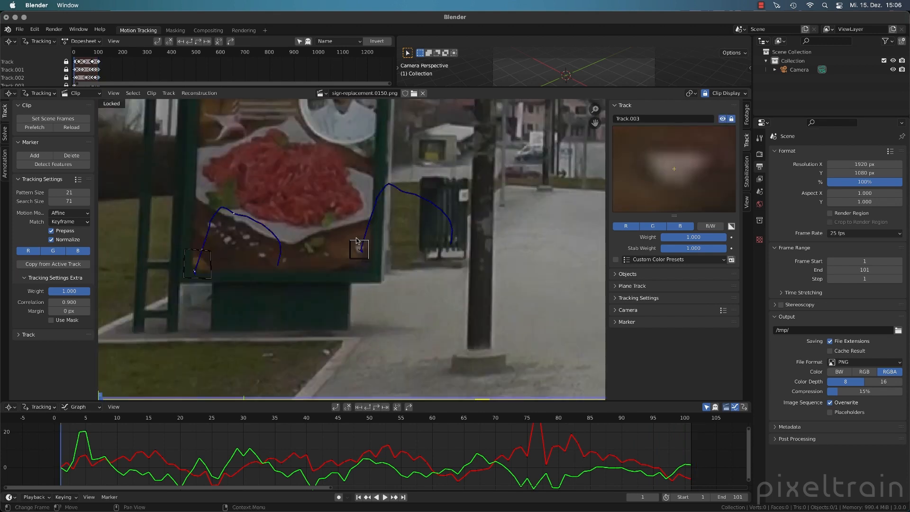
scroll(357, 240, "down", 1)
scroll(364, 240, "down", 3)
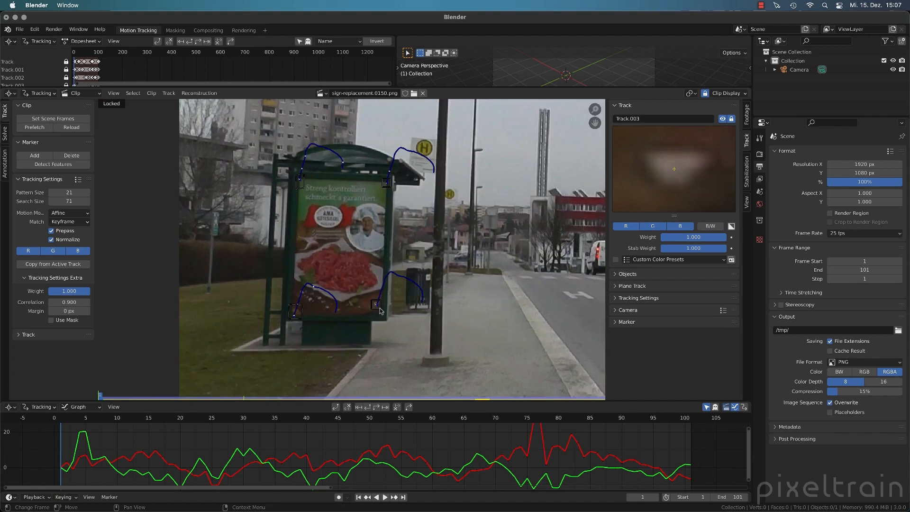
Step: Select the sign's lower-left marker and scrub the clip around frame 77 to check that the markers stay in place
left_click(295, 319)
left_click(544, 420)
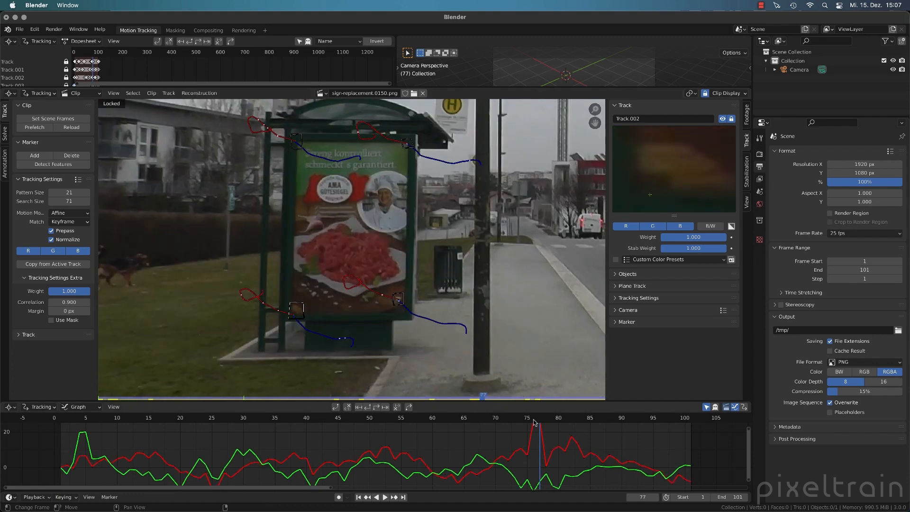
key("space")
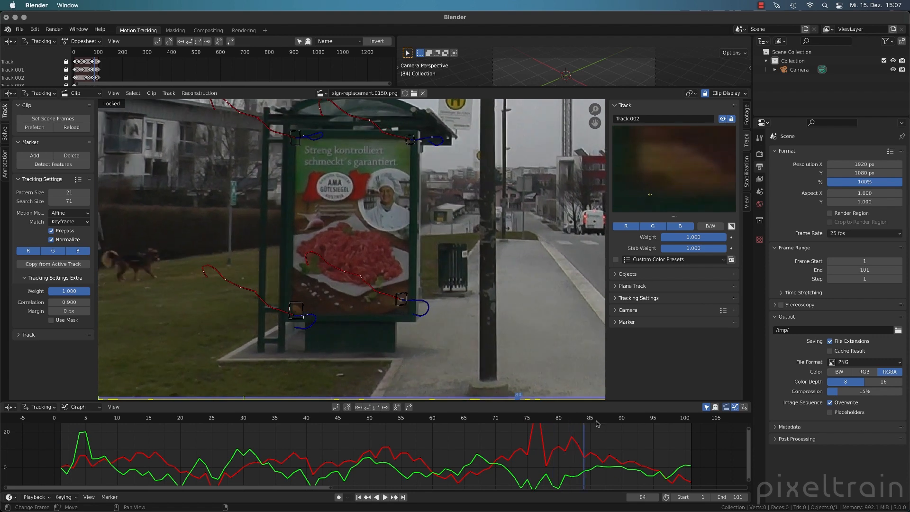
left_click_drag(653, 421, 539, 427)
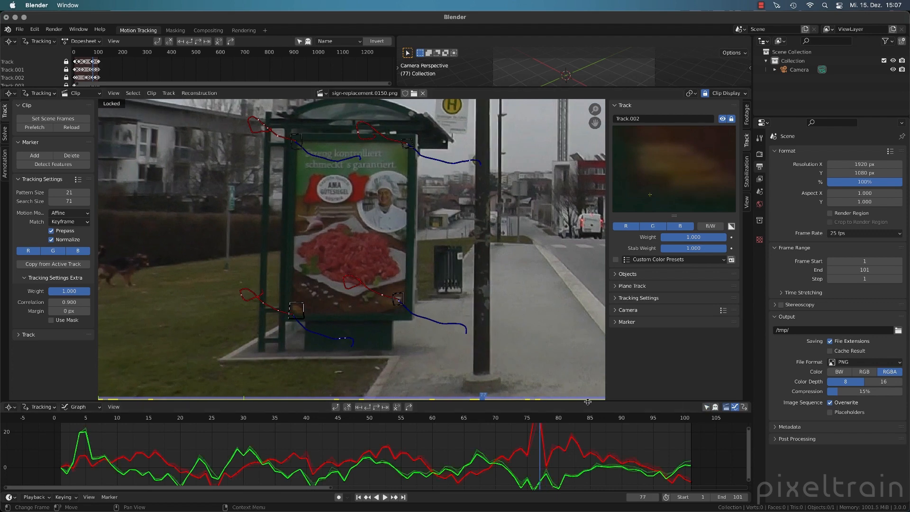
Step: Enlarge the graph and examine the tracking curves' spike at frame 77 against the clip
left_click_drag(592, 401, 591, 326)
scroll(405, 402, "down", 1)
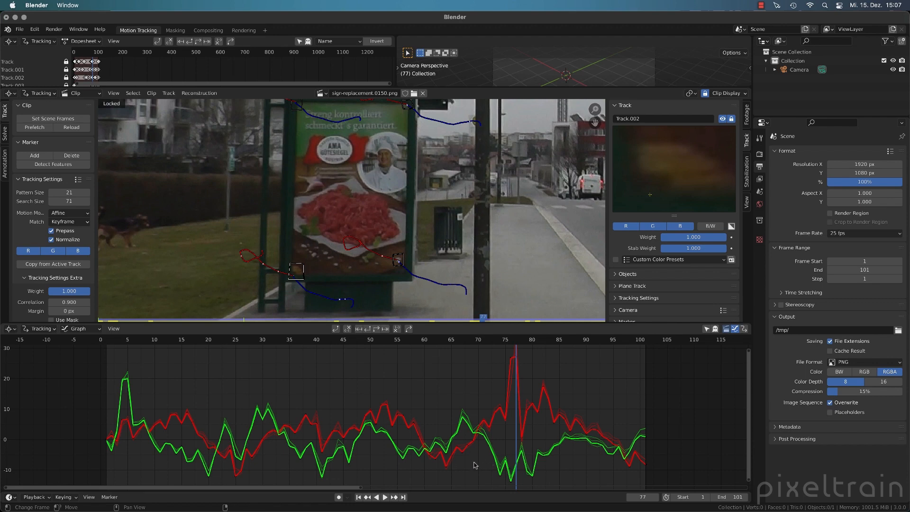
scroll(554, 392, "up", 5)
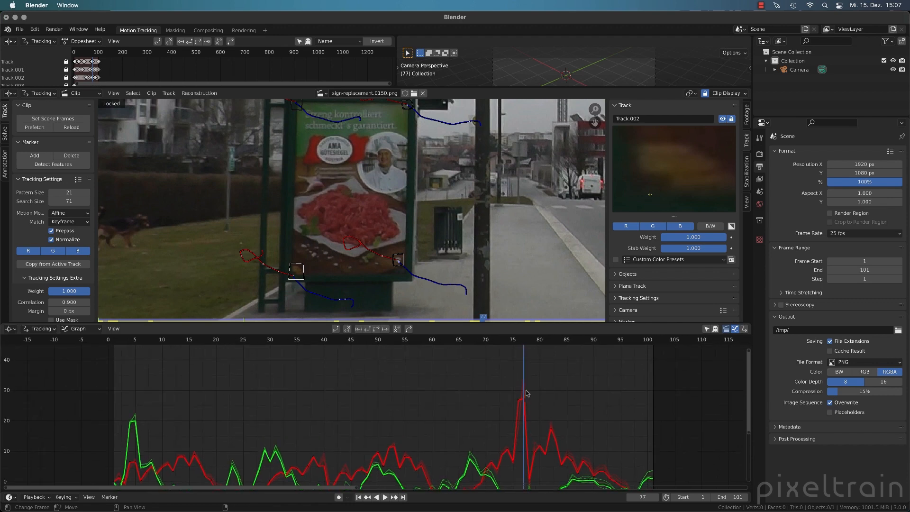
left_click(525, 392)
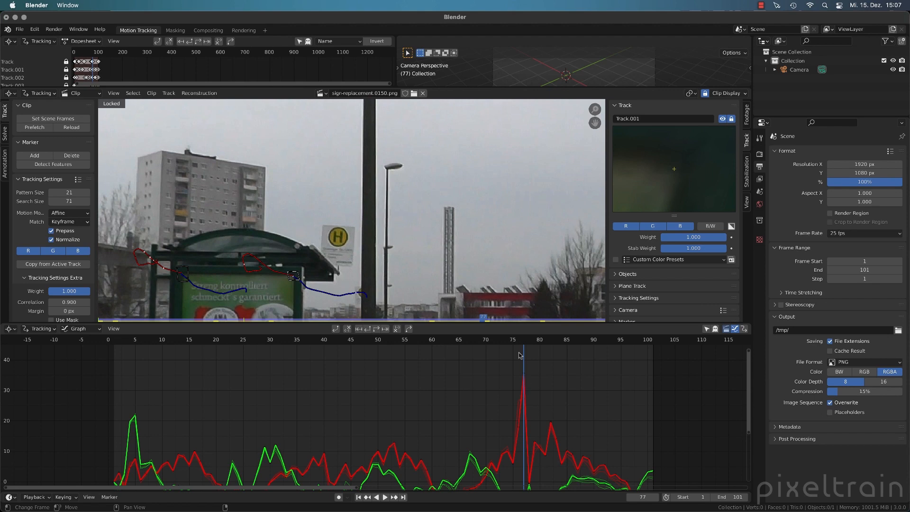
scroll(322, 209, "down", 2)
middle_click_drag(309, 232, 411, 126)
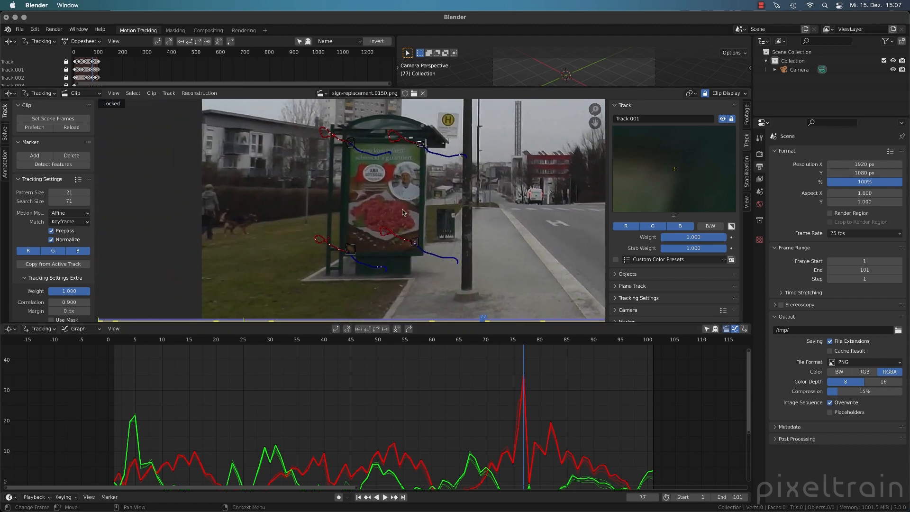
scroll(372, 189, "up", 3)
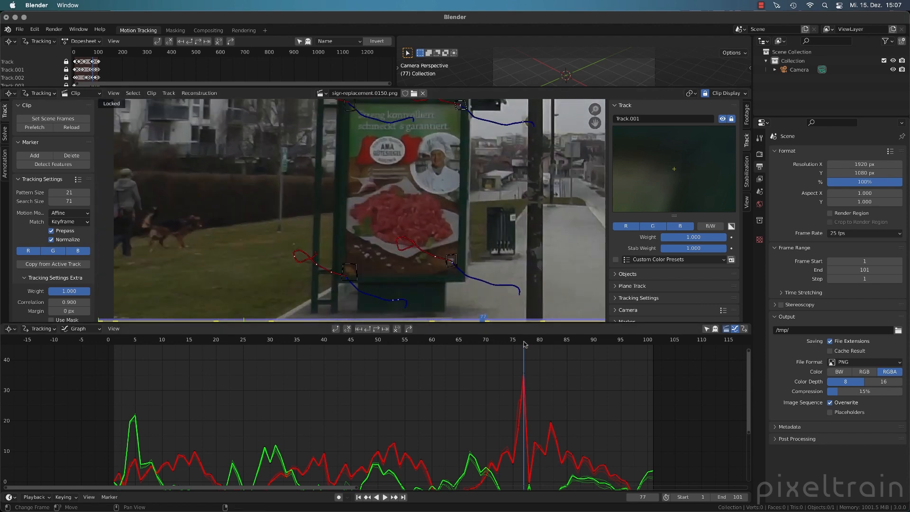
mouse_move(524, 345)
left_mouse_down()
mouse_move(513, 344)
mouse_move(533, 344)
mouse_move(524, 346)
left_mouse_up()
Step: Limit the graph to the selected track to examine its curves, then show all tracks again and shrink the graph
left_click(706, 328)
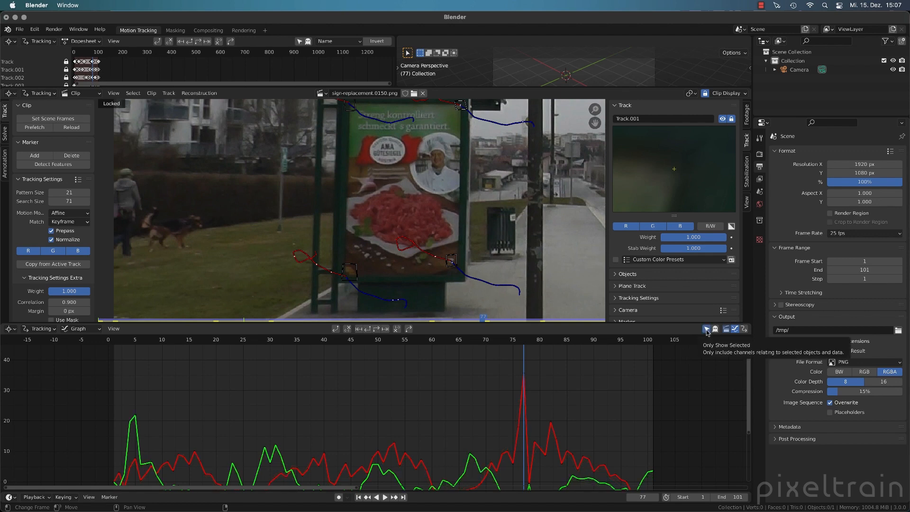
scroll(344, 265, "down", 3)
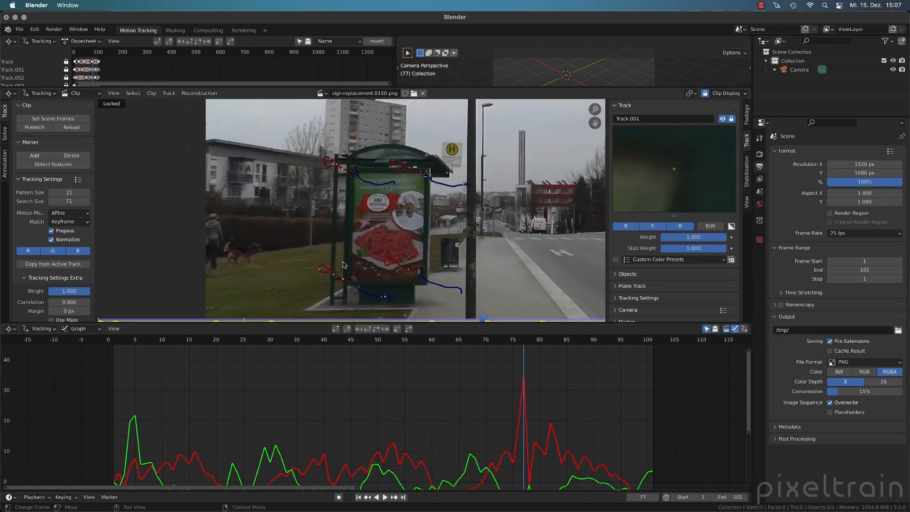
scroll(420, 181, "up", 4)
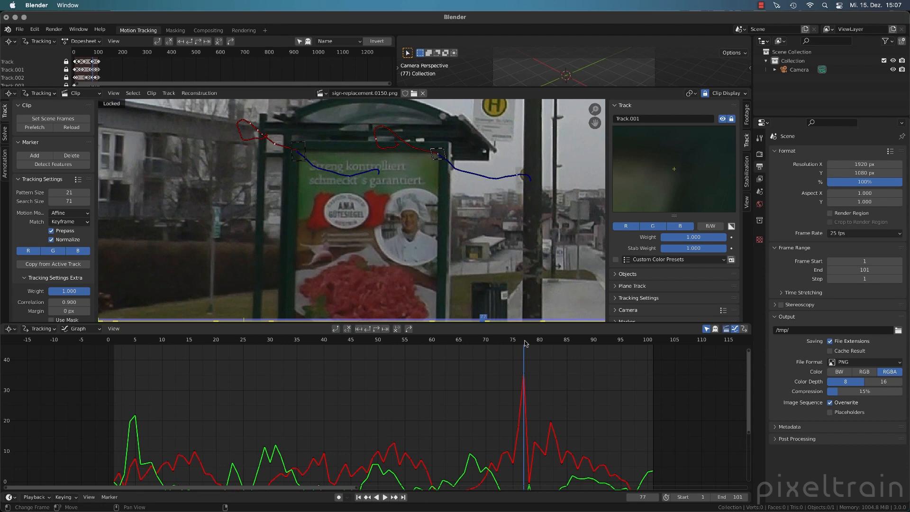
mouse_move(525, 343)
left_mouse_down()
mouse_move(514, 343)
mouse_move(524, 345)
left_mouse_up()
scroll(289, 413, "down", 3)
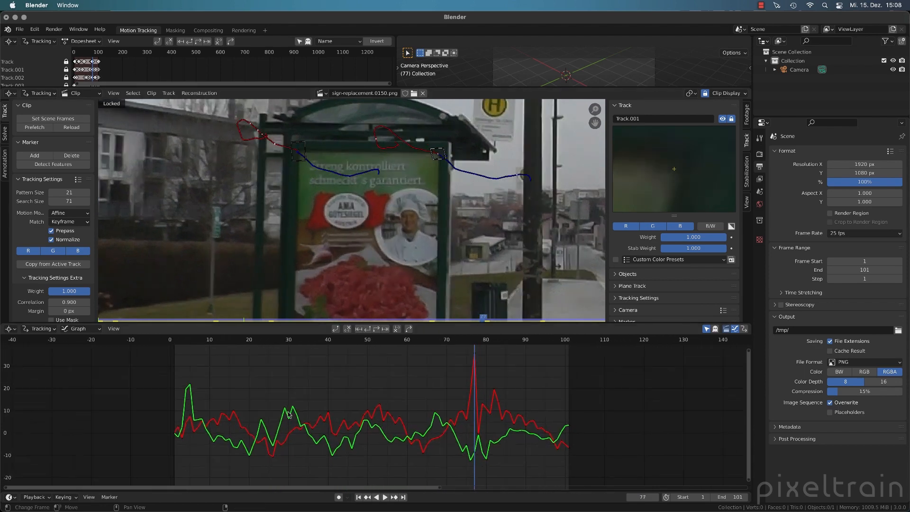
middle_click_drag(288, 412, 284, 414)
left_click(706, 329)
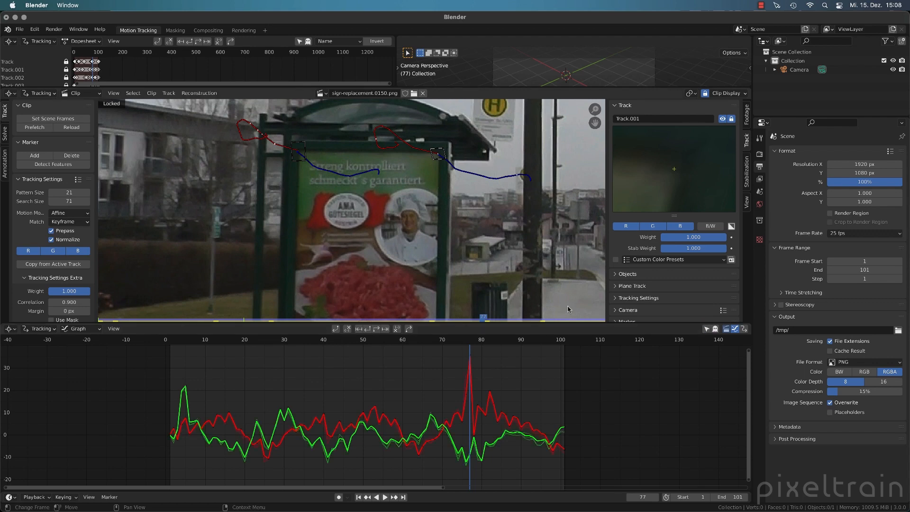
left_click_drag(535, 324, 535, 389)
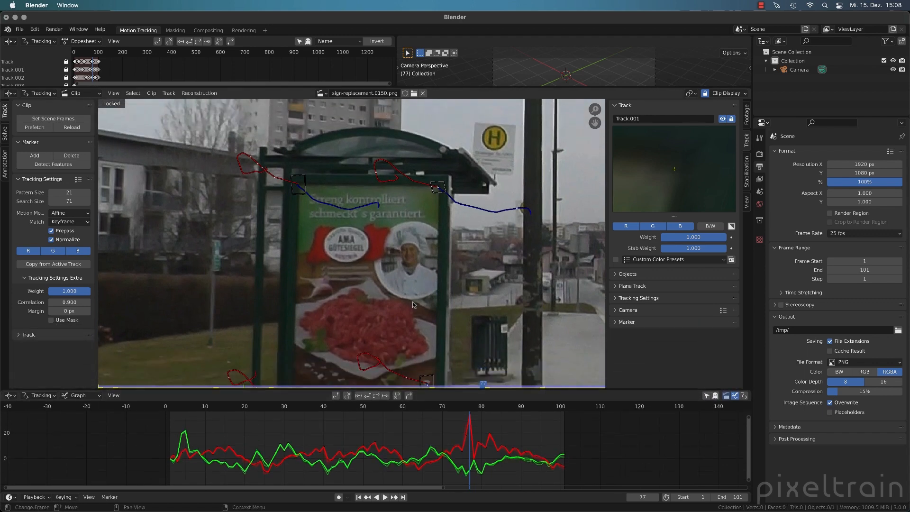
scroll(343, 181, "down", 3)
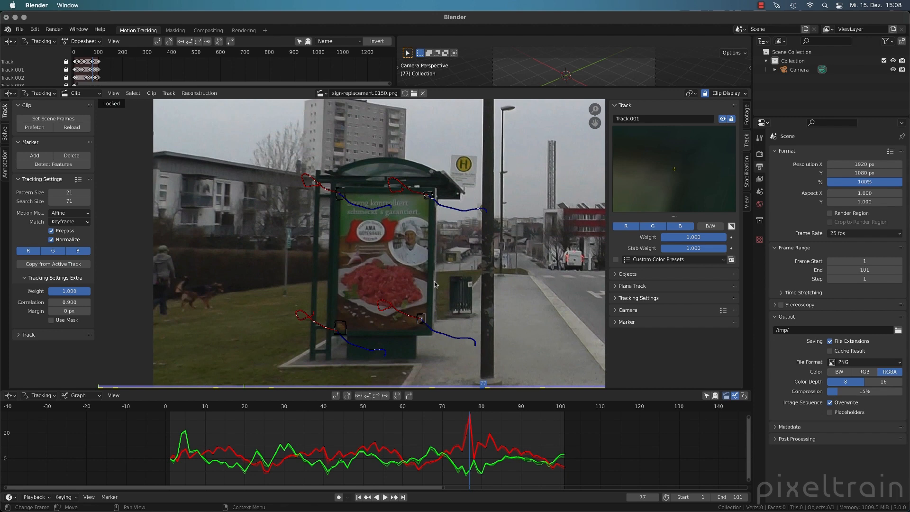
Step: Create a plane track from the sign's four corner markers at frame 1 and nudge the plane's lower-right corner
key("shift+Left")
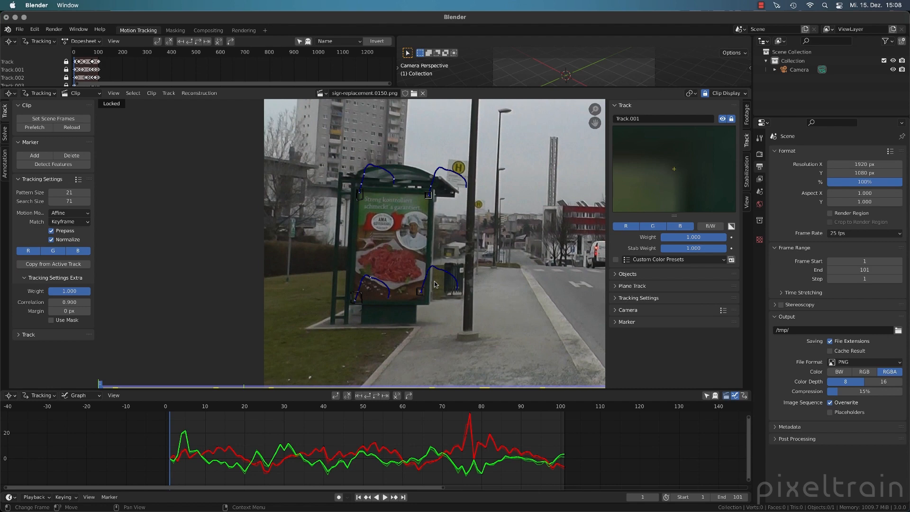
scroll(511, 250, "up", 2)
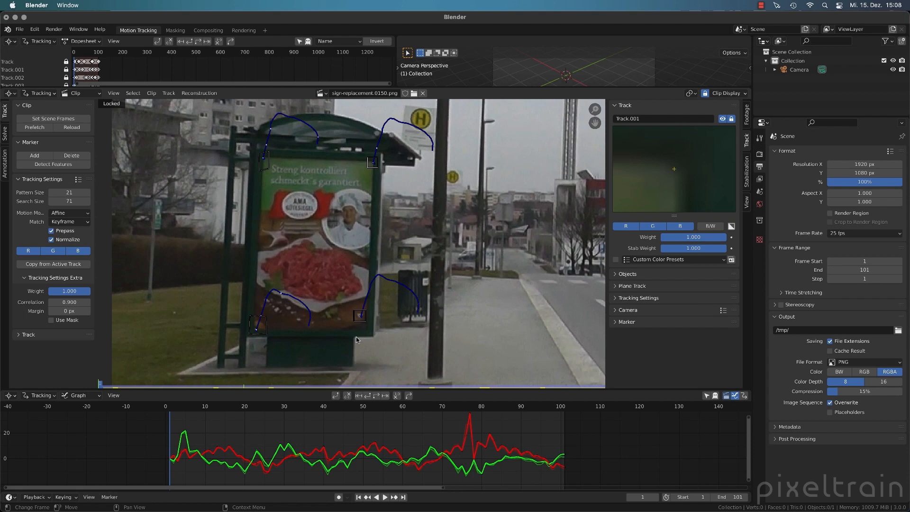
left_click(5, 137)
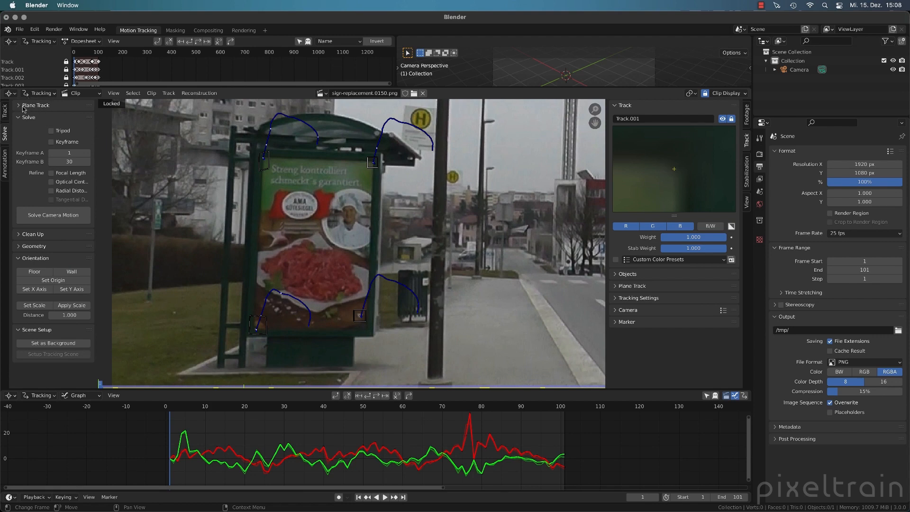
left_click(18, 117)
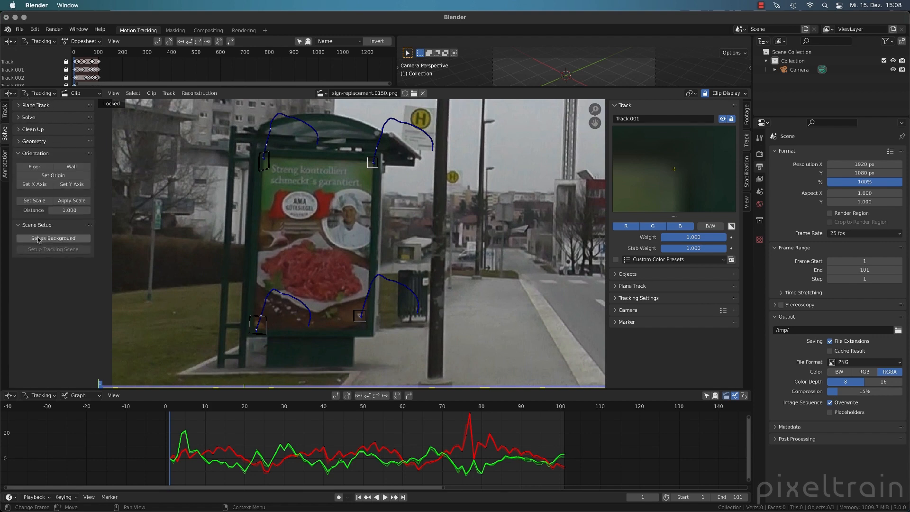
left_click(18, 106)
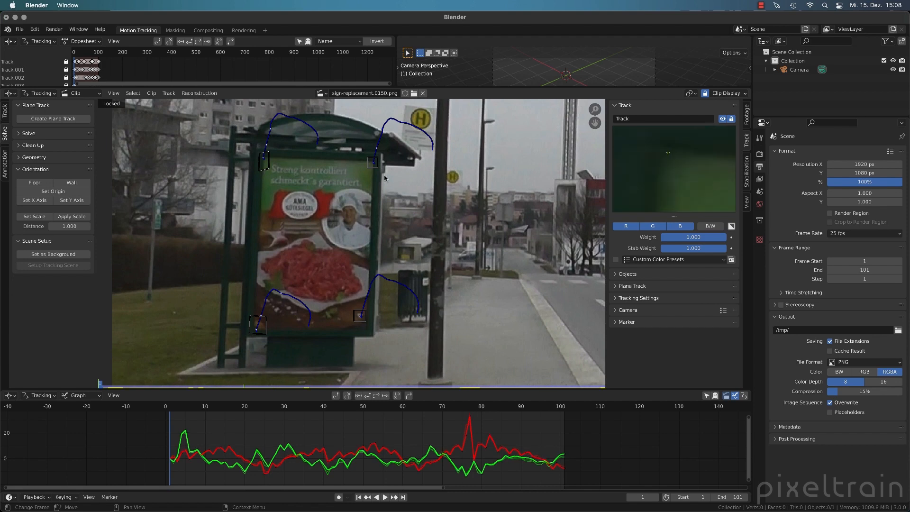
left_click(360, 316)
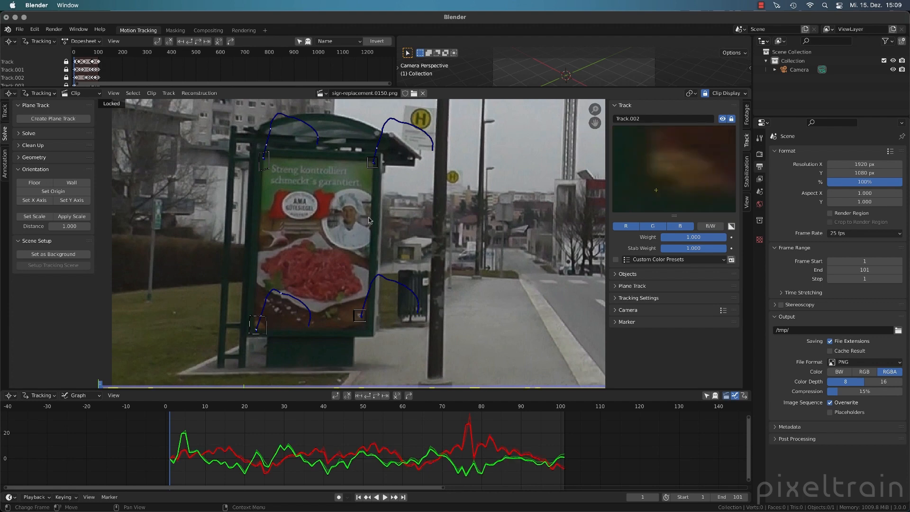
left_click(52, 120)
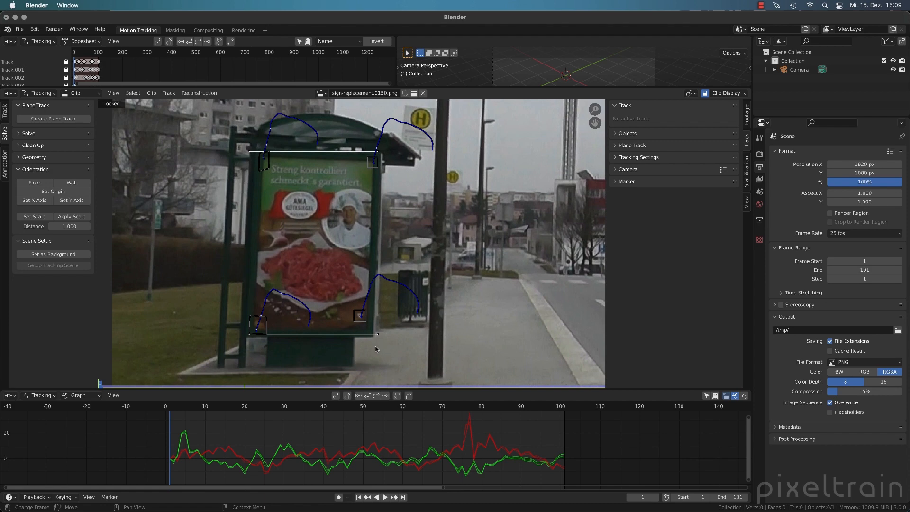
mouse_move(378, 337)
left_mouse_down()
mouse_move(358, 337)
mouse_move(369, 332)
left_mouse_up()
left_click_drag(360, 328, 374, 334)
Step: Rename the plane track as Ad_Replace
left_click(616, 145)
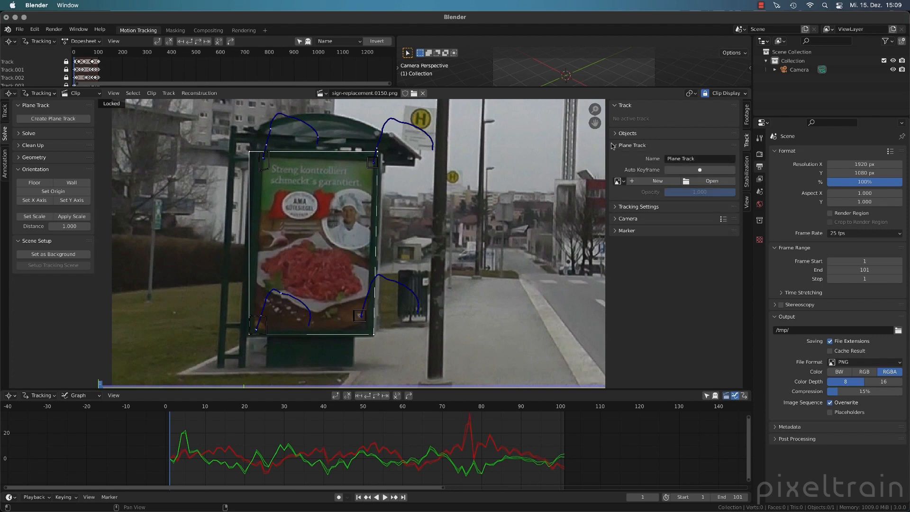
left_click(713, 162)
type("Ad_Replace")
Step: Maximize the clip editor and hide the marker patterns and paths in the clip display
scroll(363, 193, "up", 2)
middle_click_drag(363, 194, 473, 225)
key("ctrl+space")
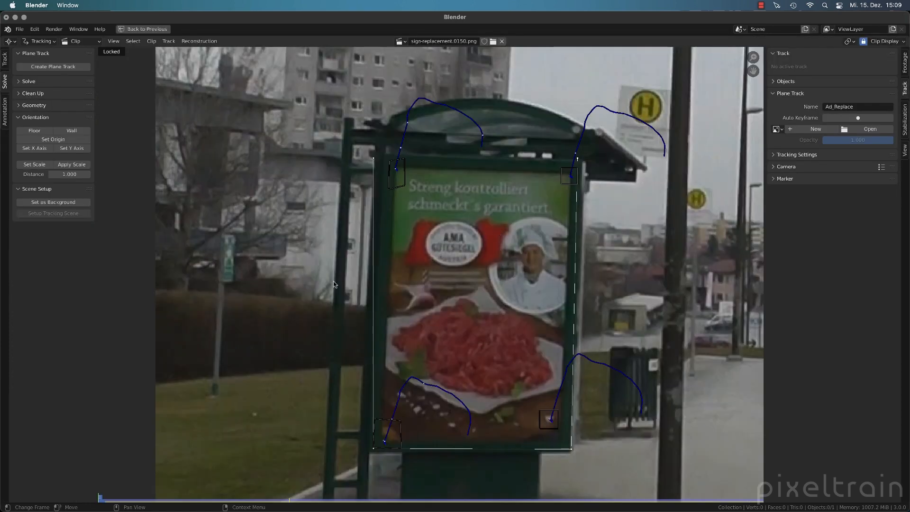
scroll(334, 284, "down", 2)
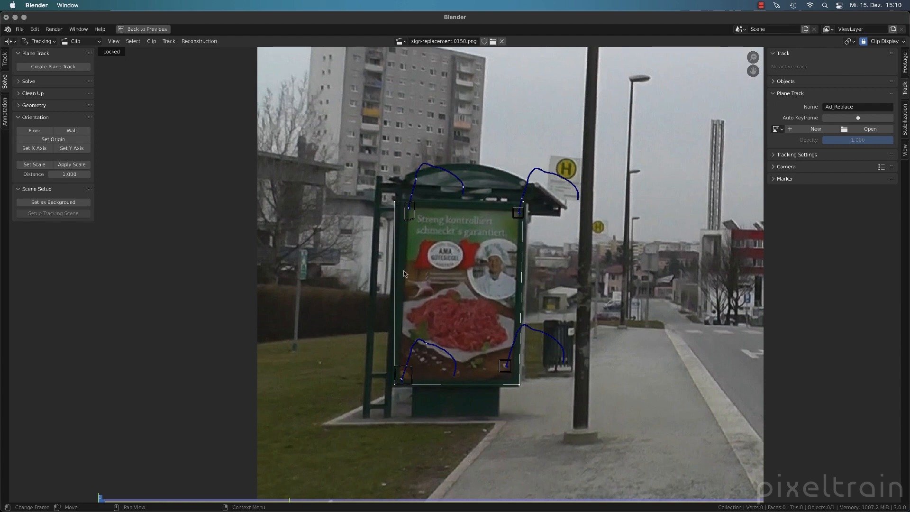
left_click(884, 41)
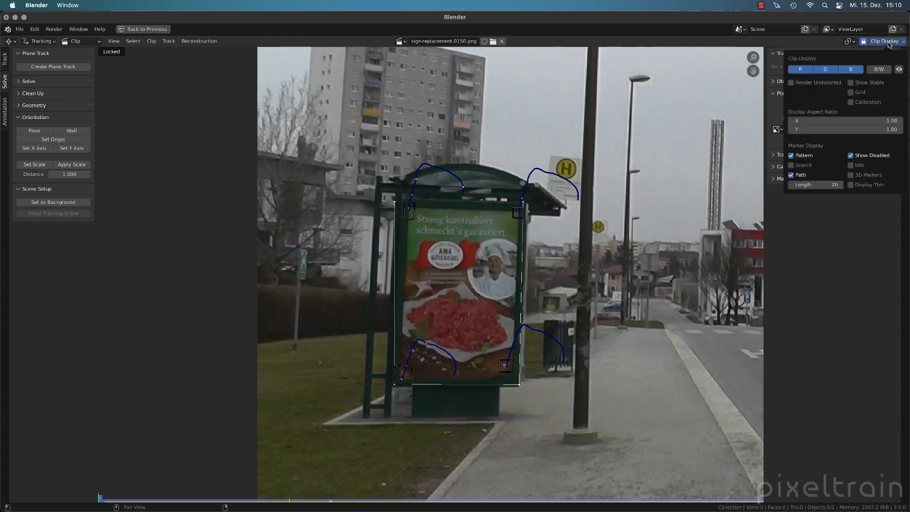
left_click(887, 41)
left_click(791, 155)
left_click(791, 175)
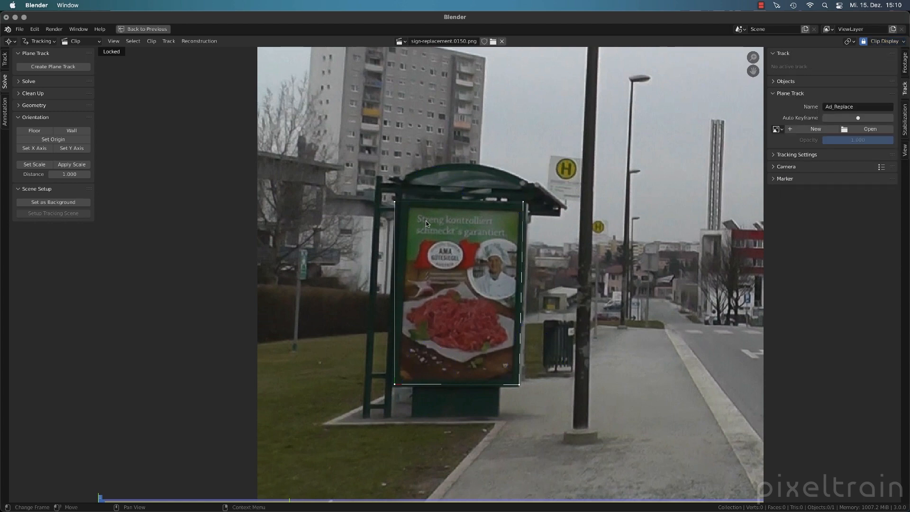
Step: Fit the plane track's four corners to the corners of the advertising poster inside the sign's green frame
scroll(429, 220, "up", 2)
left_click_drag(373, 158, 395, 169)
left_click_drag(577, 158, 570, 173)
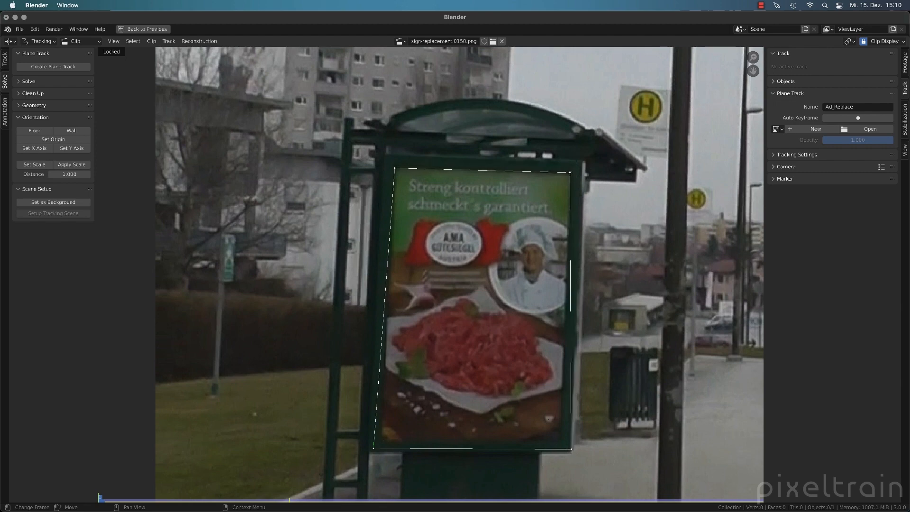
left_click_drag(571, 449, 562, 441)
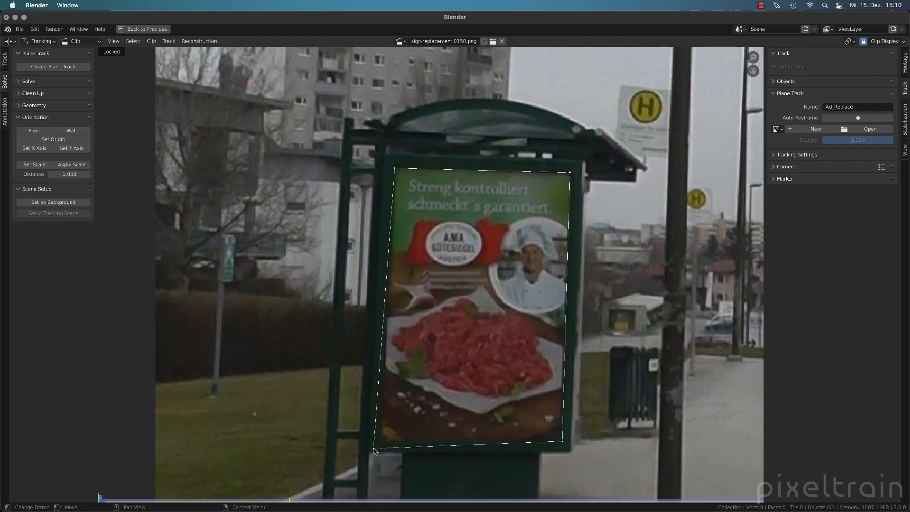
left_click_drag(374, 449, 381, 441)
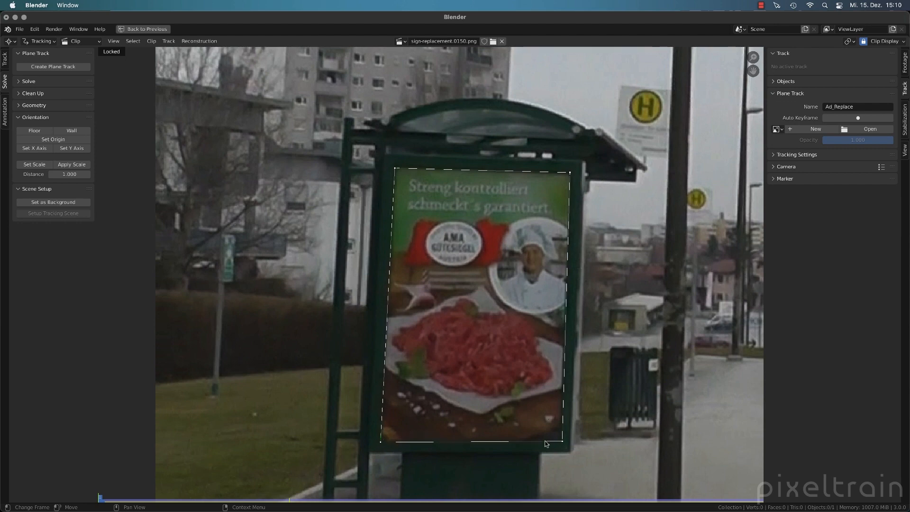
Step: Fine-tune the plane track's two upper corners so they sit exactly on the poster's upper corners
scroll(415, 158, "up", 2)
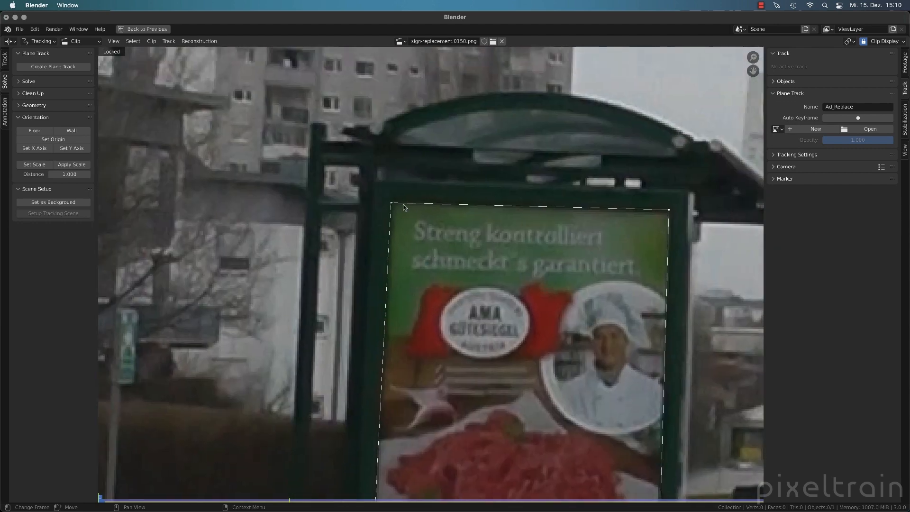
left_click_drag(391, 205, 392, 201)
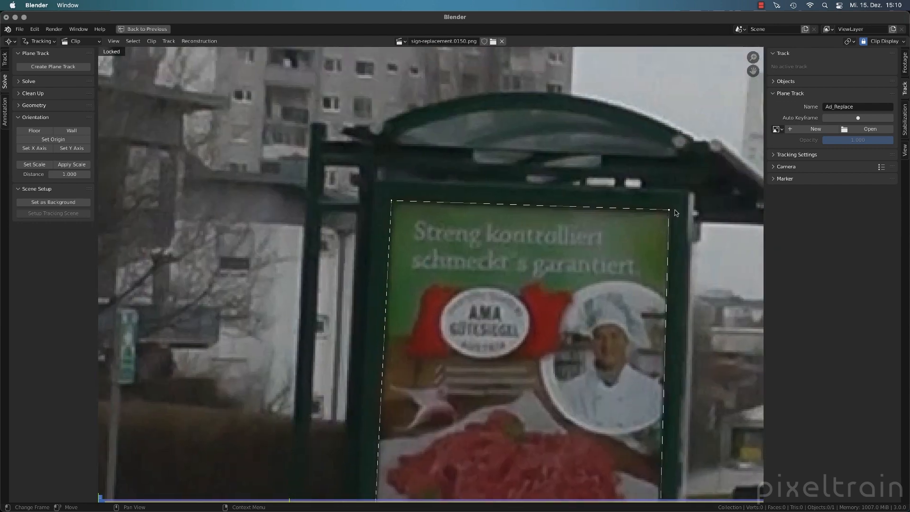
left_click_drag(669, 210, 668, 212)
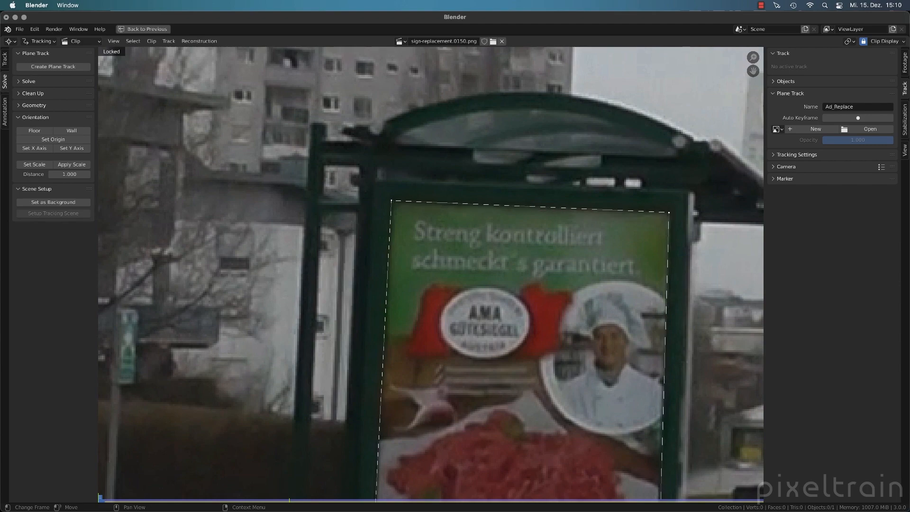
left_click_drag(391, 201, 393, 203)
Step: Fine-tune the plane track's lower-left corner on the poster and check the fit of the lower edge
middle_click_drag(566, 450, 425, 205)
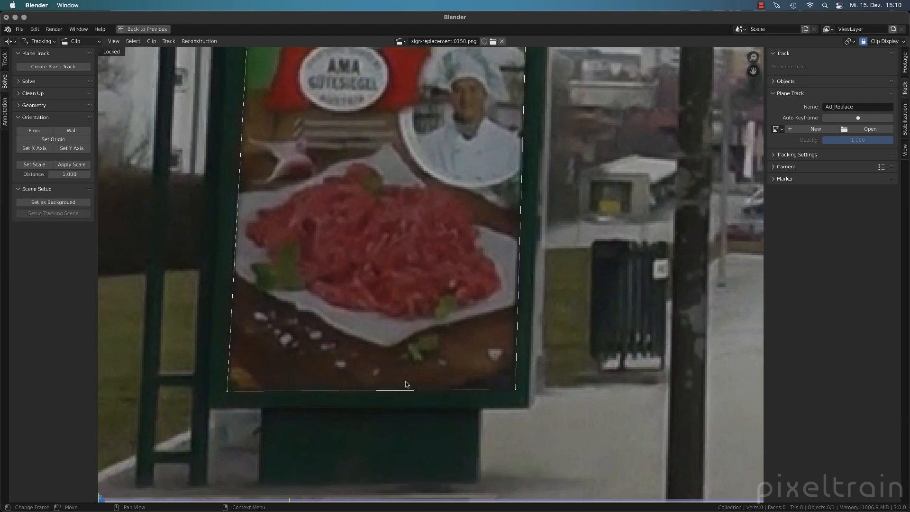
scroll(405, 384, "up", 2)
middle_click_drag(291, 367, 483, 234)
mouse_move(300, 325)
left_mouse_down()
mouse_move(311, 322)
mouse_move(301, 325)
left_mouse_up()
middle_click_drag(596, 313, 417, 302)
scroll(575, 315, "down", 1)
scroll(575, 317, "down", 3)
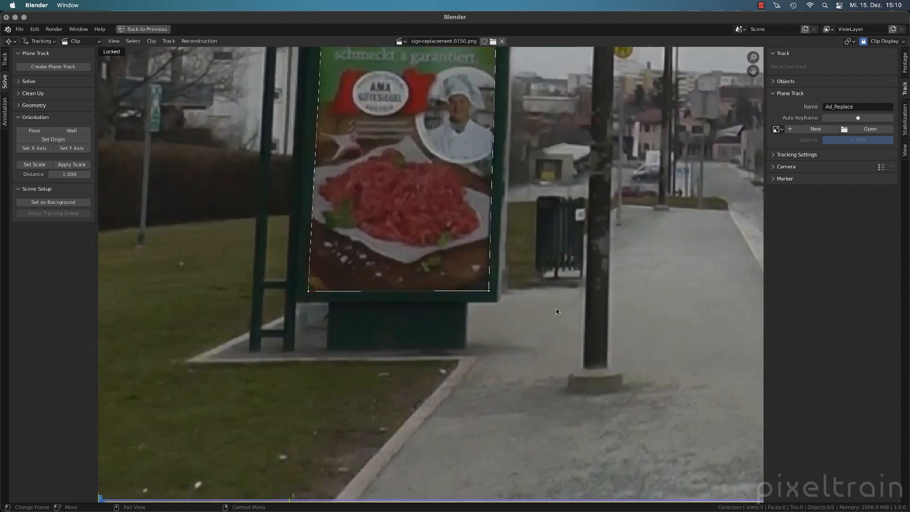
scroll(555, 307, "up", 1)
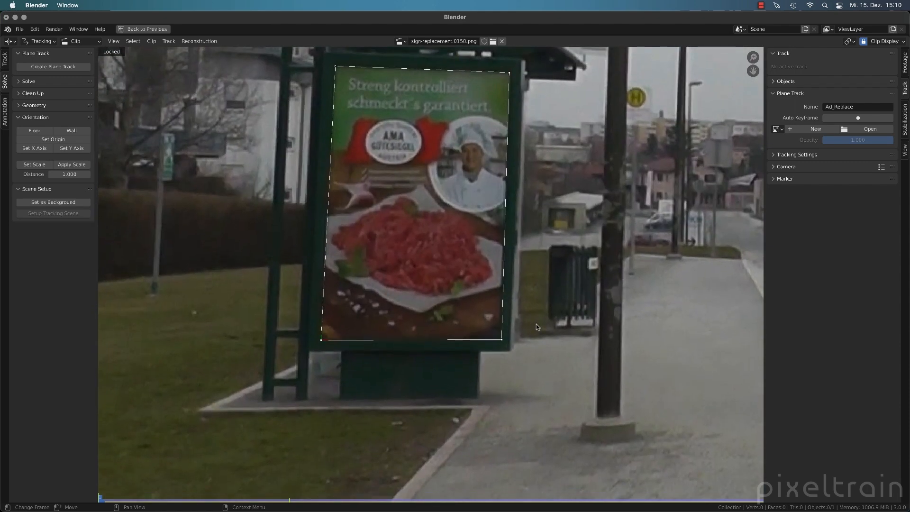
Step: Play and scrub through the clip to check that the plane track follows the advertising poster
key("space")
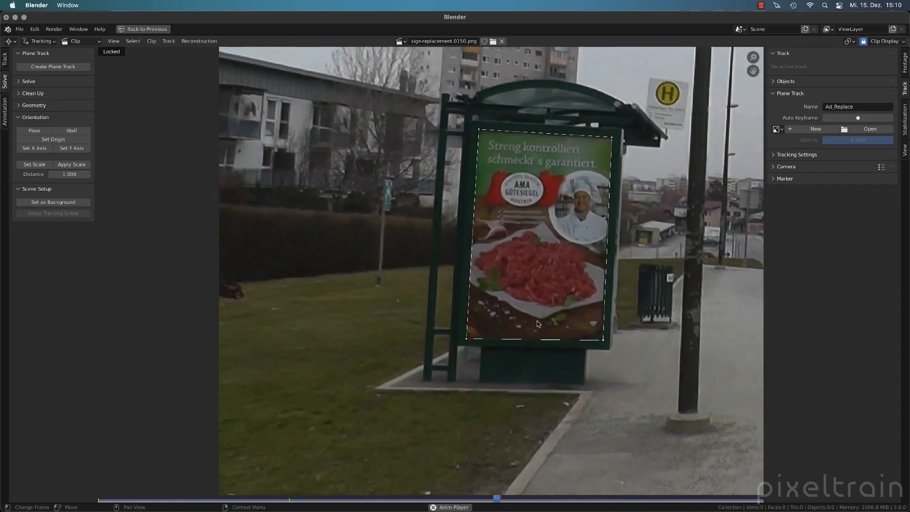
key("space")
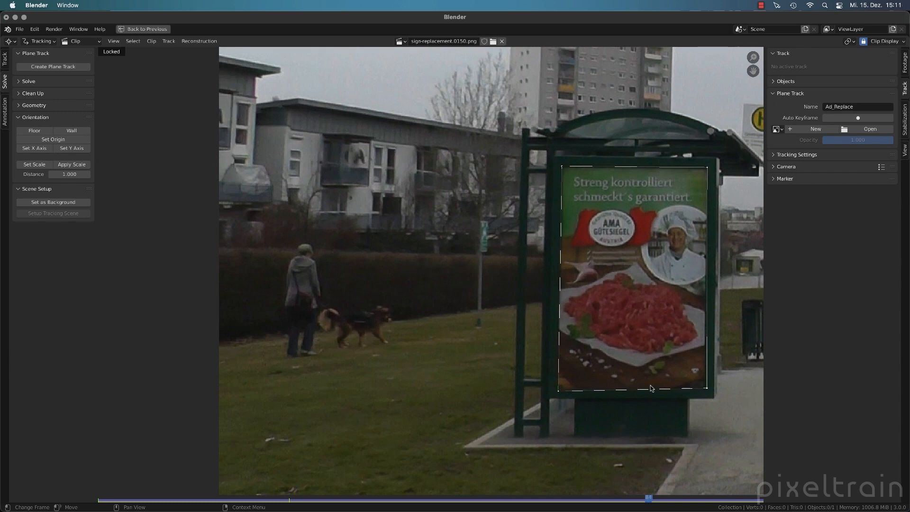
left_click_drag(309, 500, 661, 497)
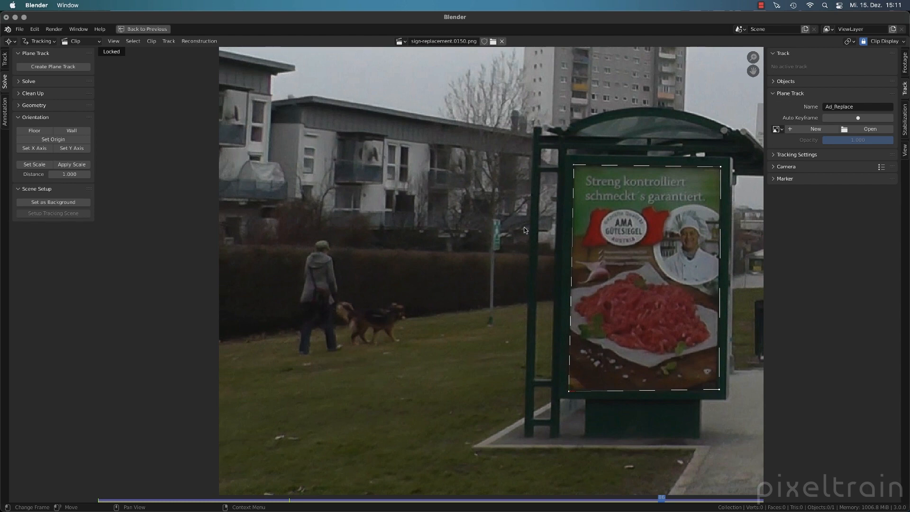
Step: Show the marker patterns and paths in the clip display, select the sign's upper-left marker, and reselect the plane track
left_click(884, 42)
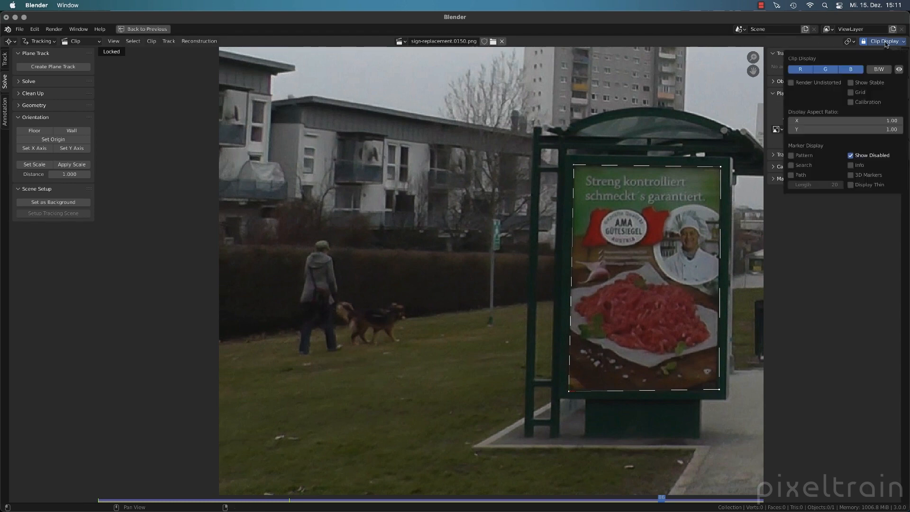
left_click(790, 155)
left_click(790, 175)
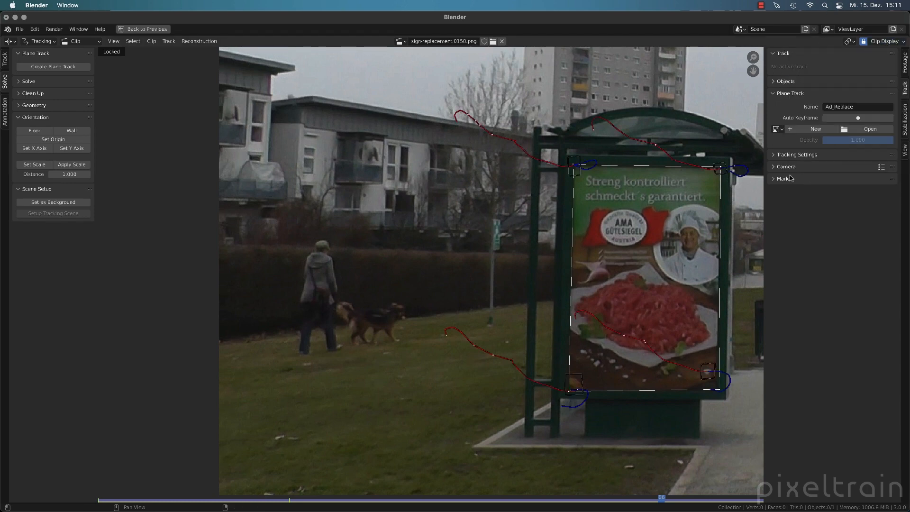
left_click(578, 173)
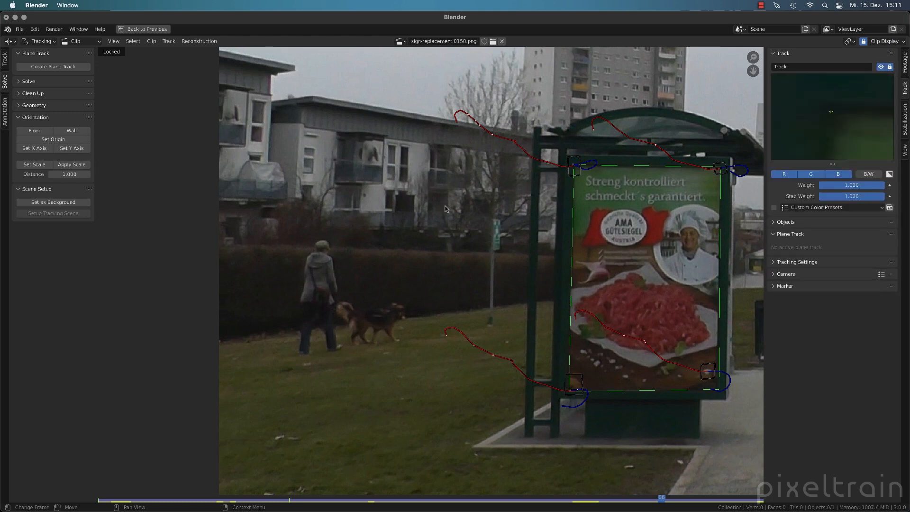
left_click(624, 166)
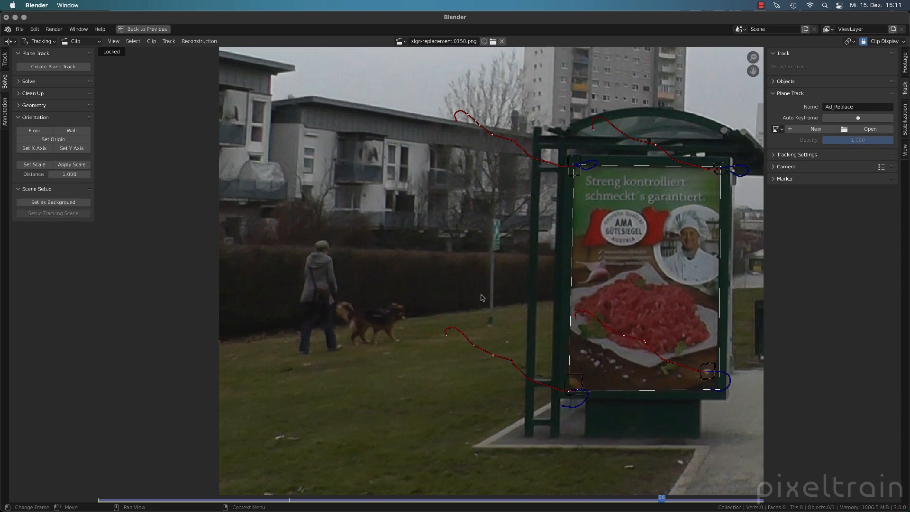
Step: Hide the marker patterns and paths again with the whole frame in view
scroll(482, 297, "down", 3)
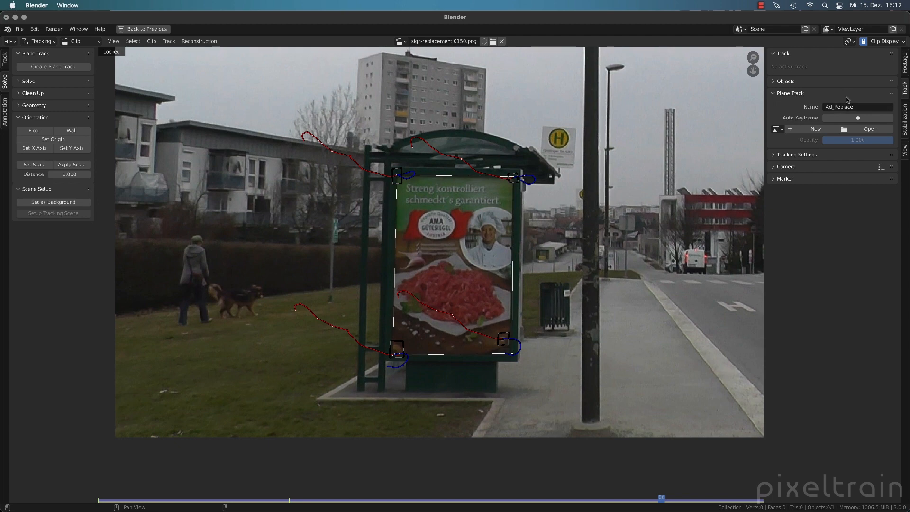
left_click(884, 42)
left_click(884, 45)
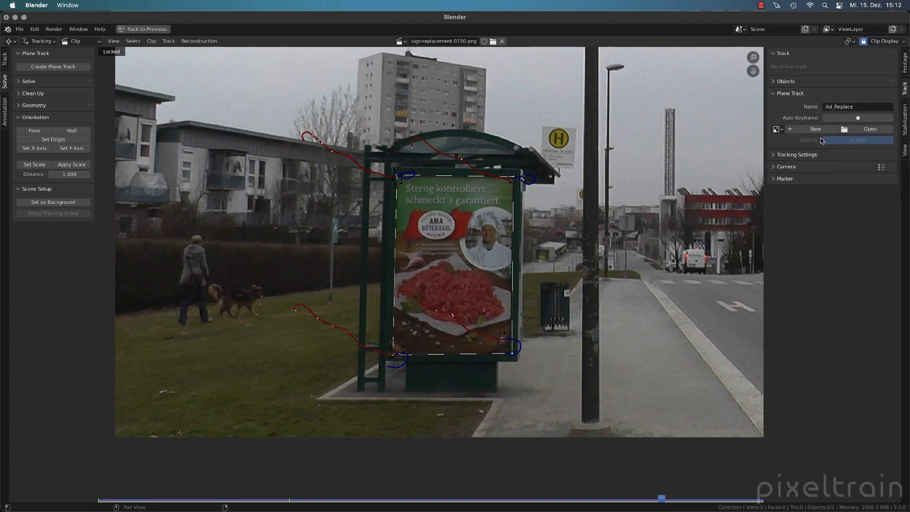
left_click(896, 44)
left_click(790, 155)
left_click(791, 175)
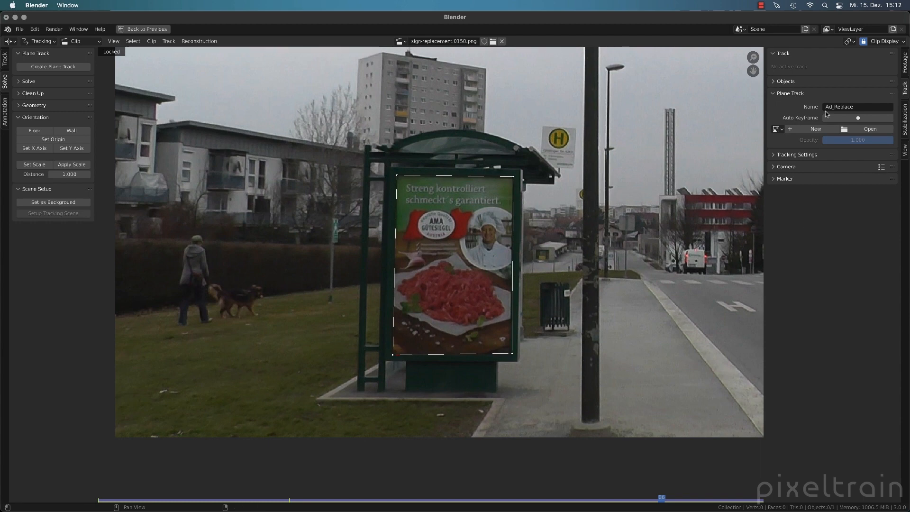
Step: Load checker-map_tho.png from the Plane-Track/Inset Textures folder as the plane track's image
left_click(807, 131)
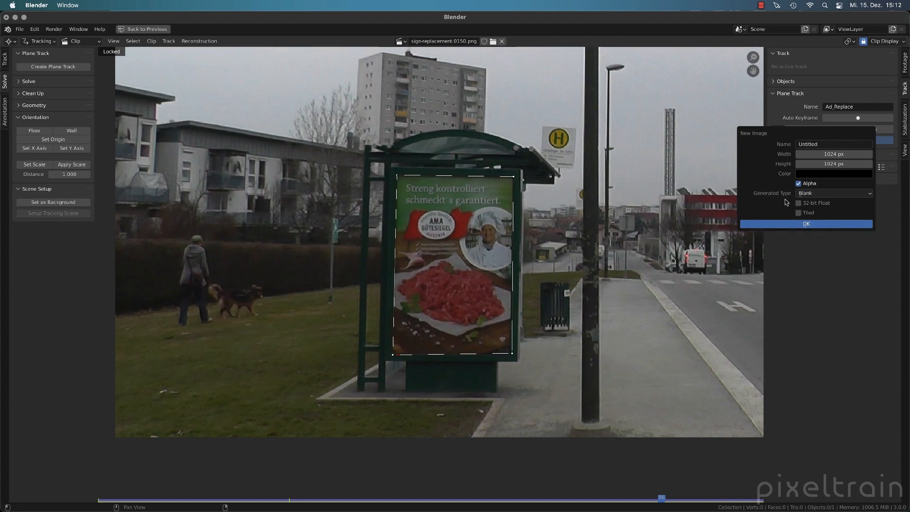
key("Escape")
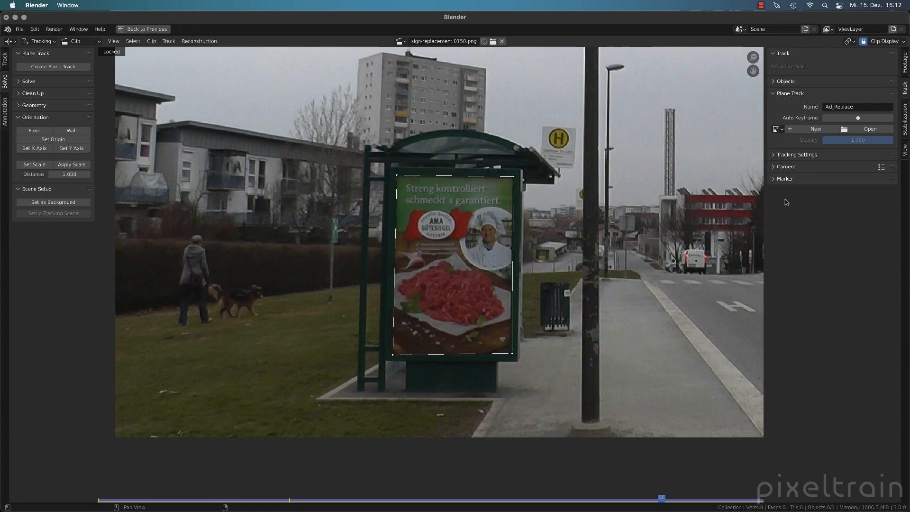
left_click(869, 129)
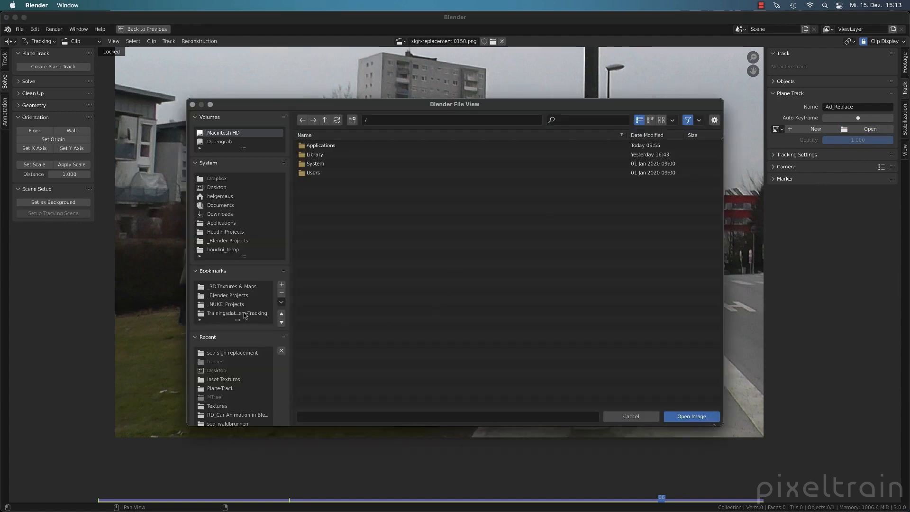
left_click(244, 314)
double_click(313, 145)
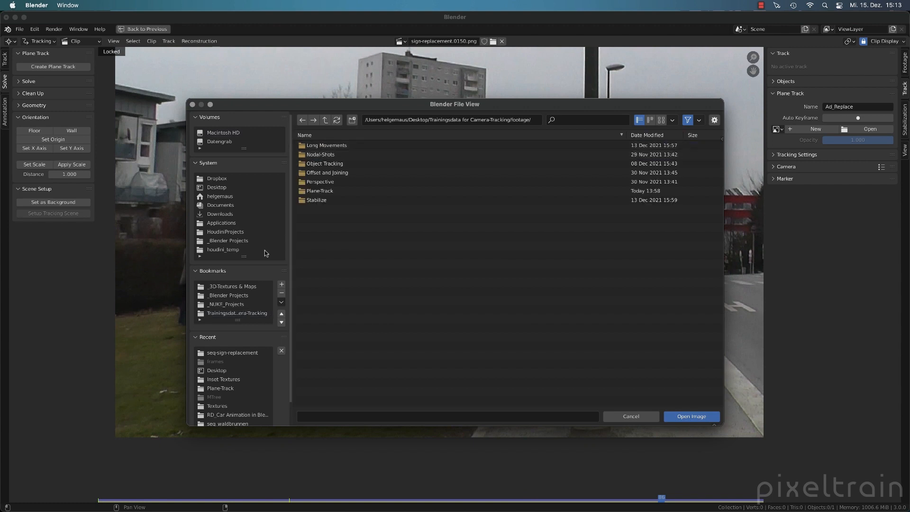
double_click(313, 191)
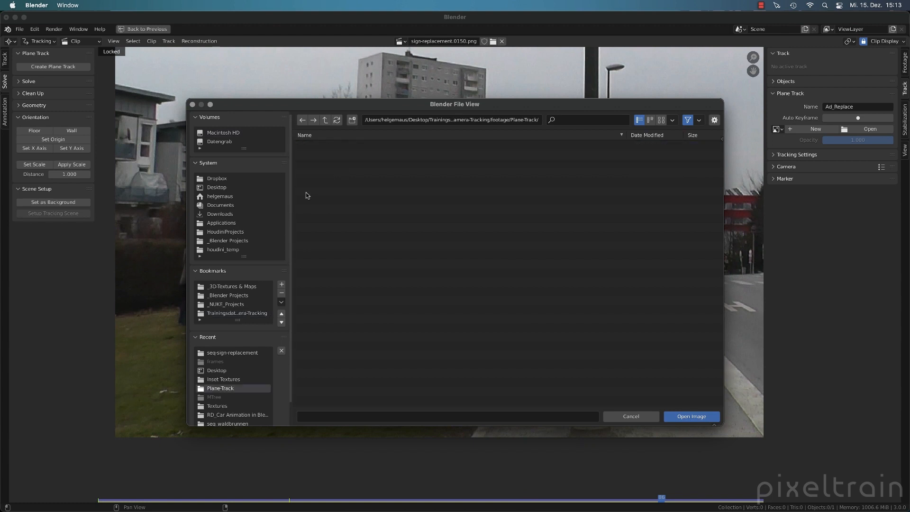
double_click(316, 155)
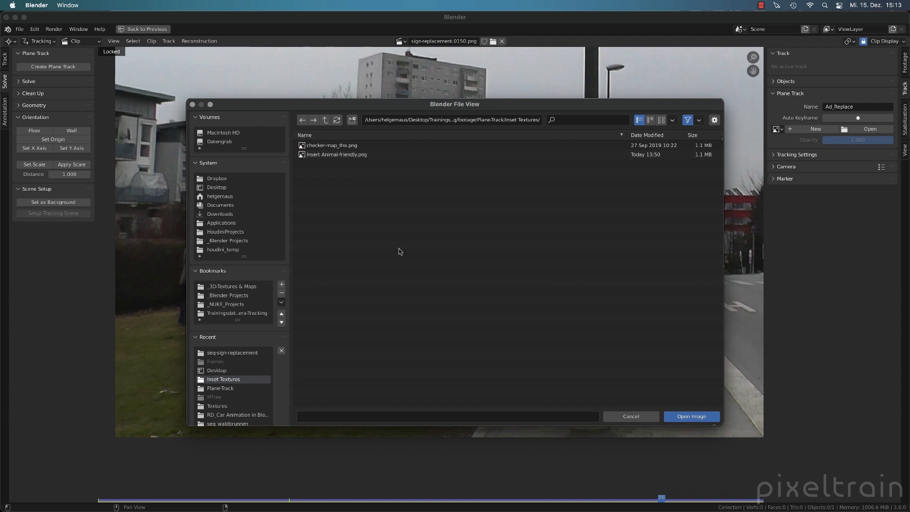
left_click(661, 120)
left_click(333, 172)
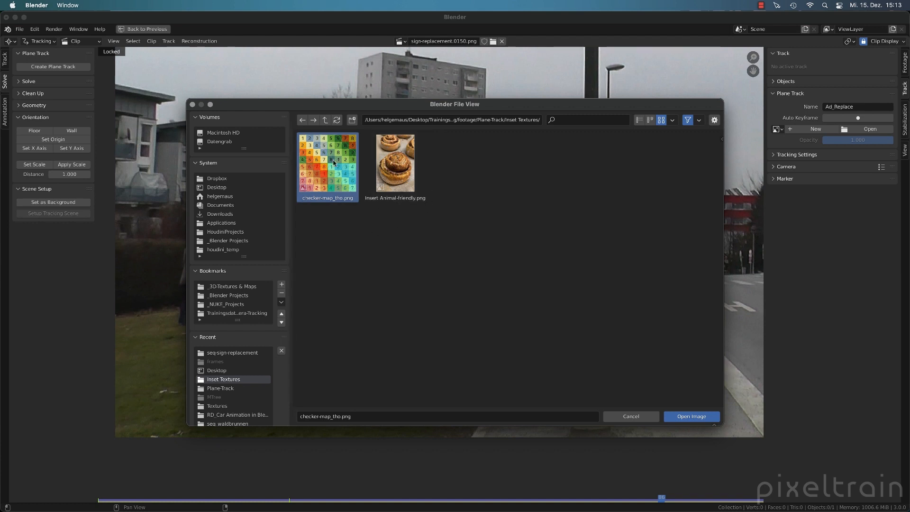
left_click(680, 417)
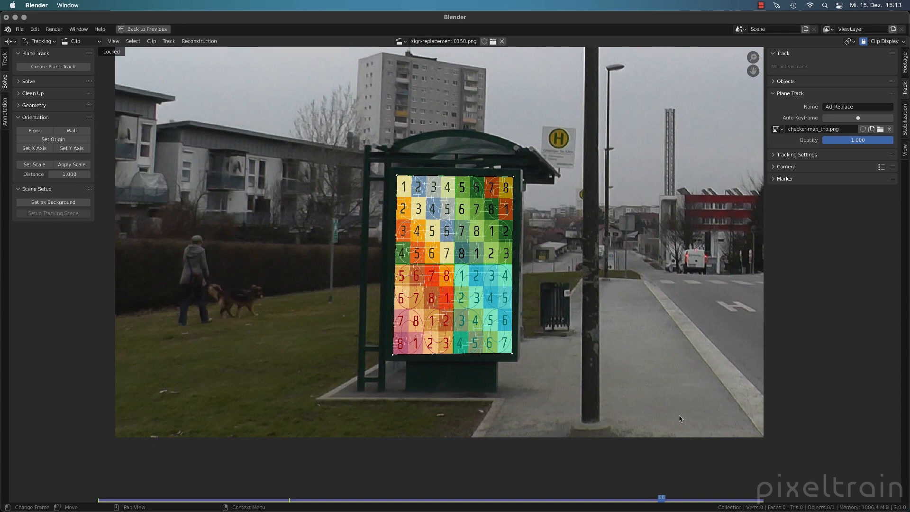
Step: Play the clip with the checker map at 0.432 opacity to check the fit, and remove the image from the plane track
mouse_move(858, 139)
left_mouse_down()
mouse_move(827, 140)
mouse_move(852, 139)
left_mouse_up()
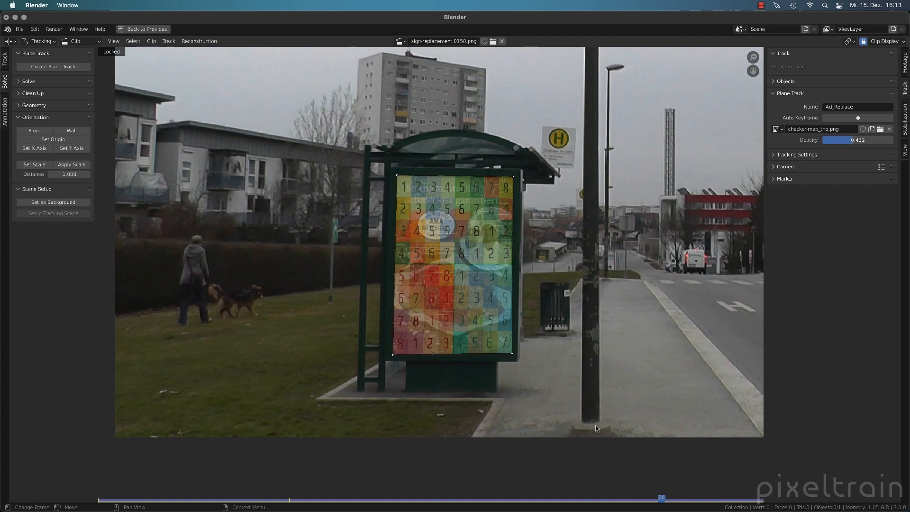
key("space")
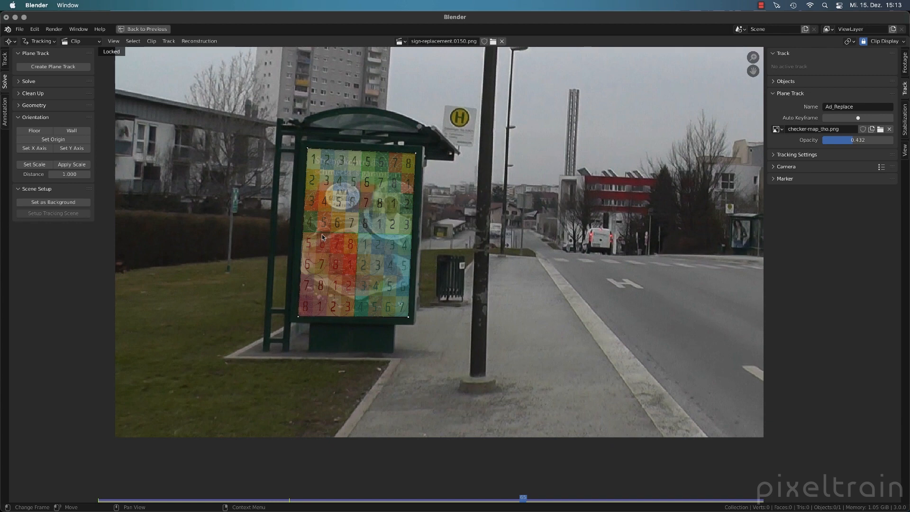
left_click(889, 129)
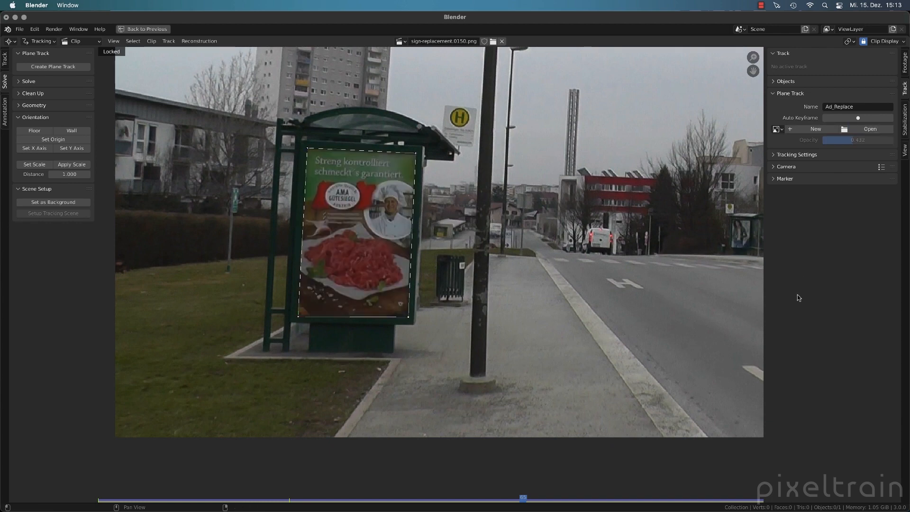
Step: Restore the full tracking layout and save the project as Plane-Ad.v001 in the projects/04 Plane Tracks folder
key("ctrl+space")
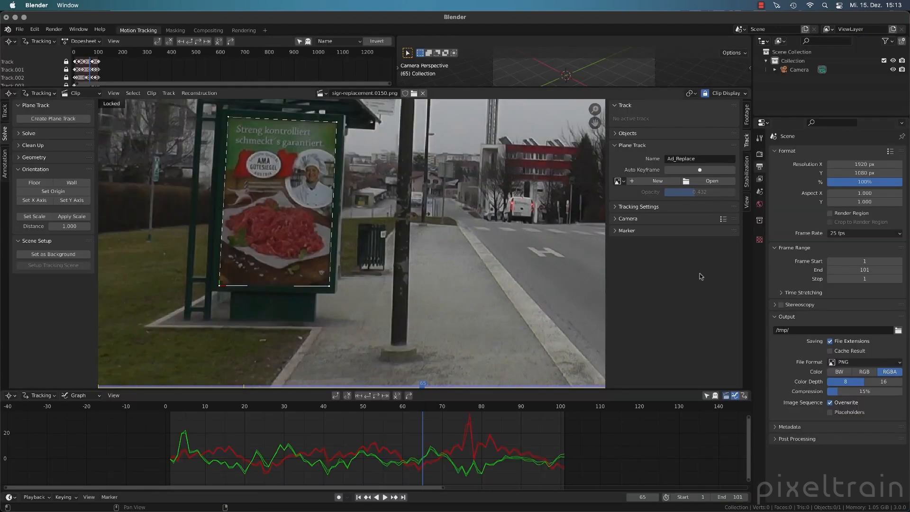
key("super+s")
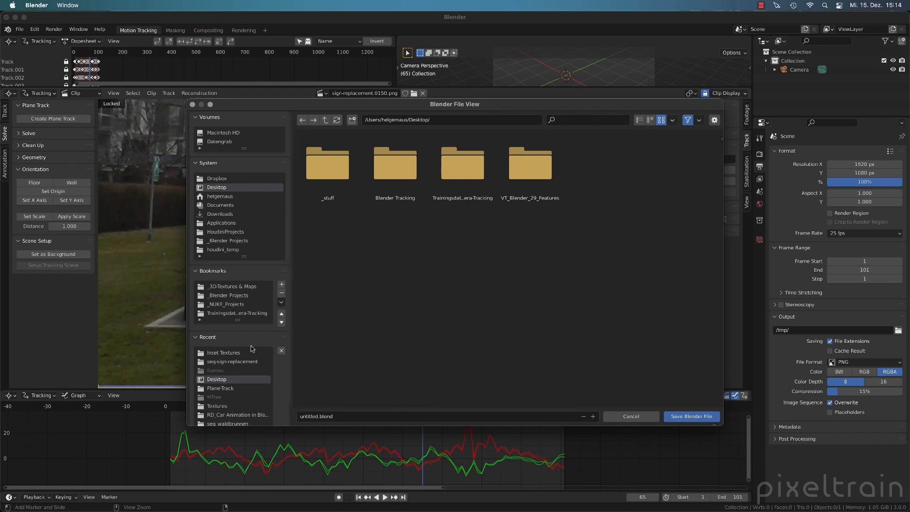
left_click(256, 315)
left_click(410, 164)
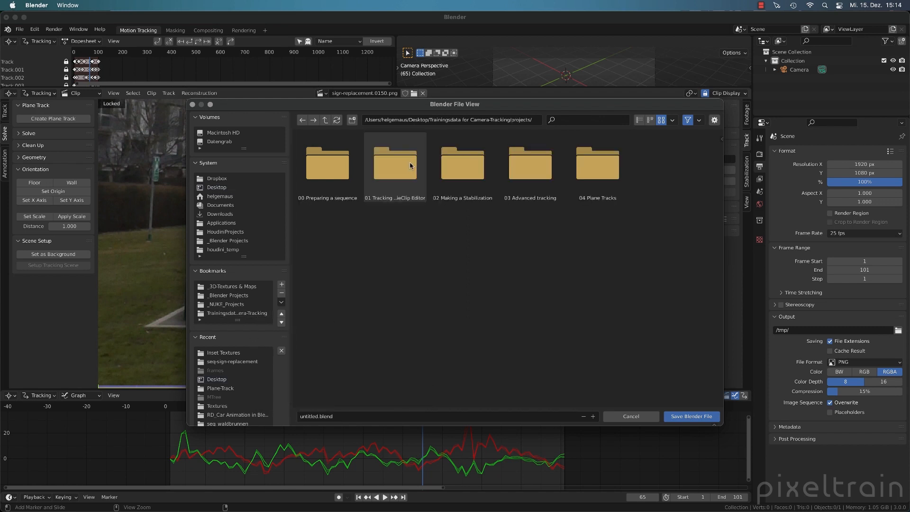
double_click(588, 168)
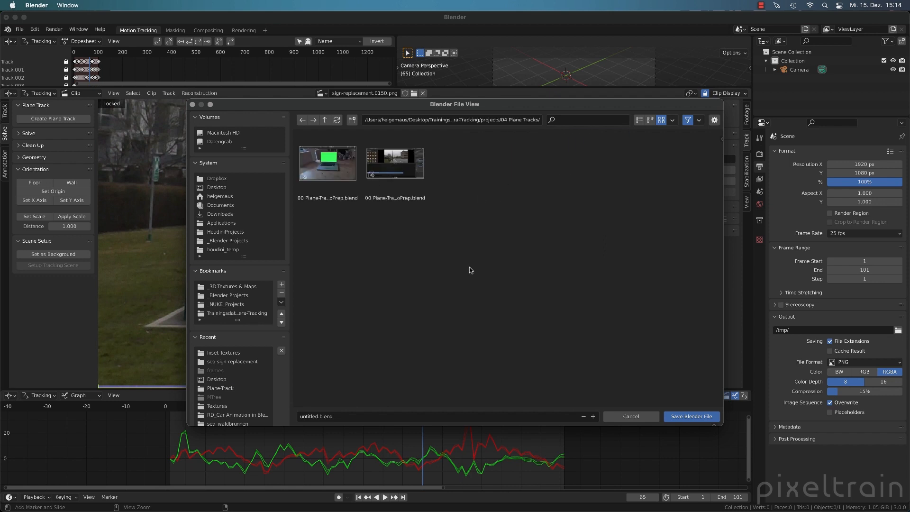
left_click(385, 415)
type("Plane-Ad.v001")
key("Return")
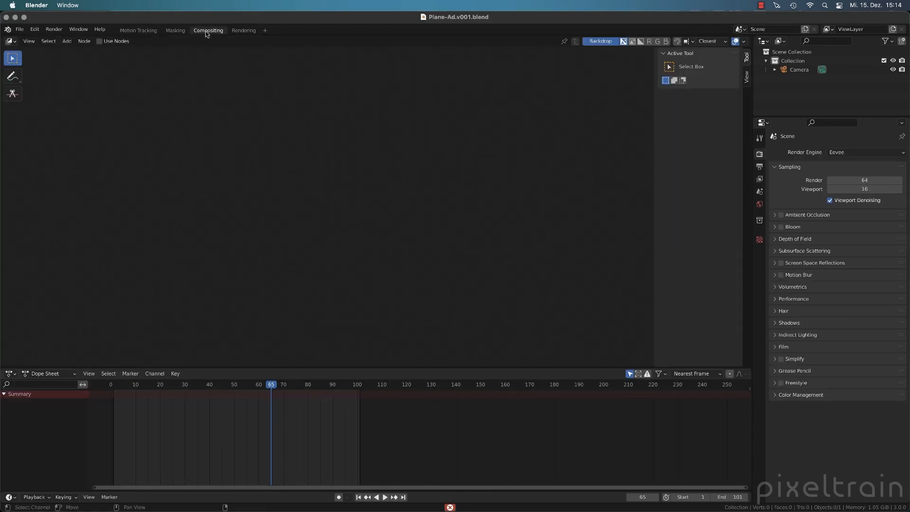
Step: Switch to the Compositing workspace and enable Use Nodes, framing the default node tree
left_click(206, 31)
left_click(99, 42)
key("Home")
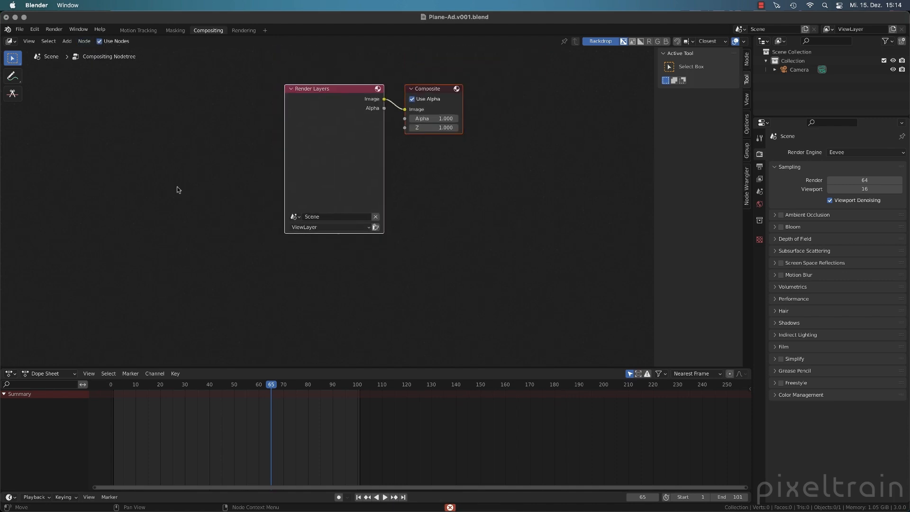
Step: Delete the Render Layers node and move the Composite node further right to make room for new nodes
key("x")
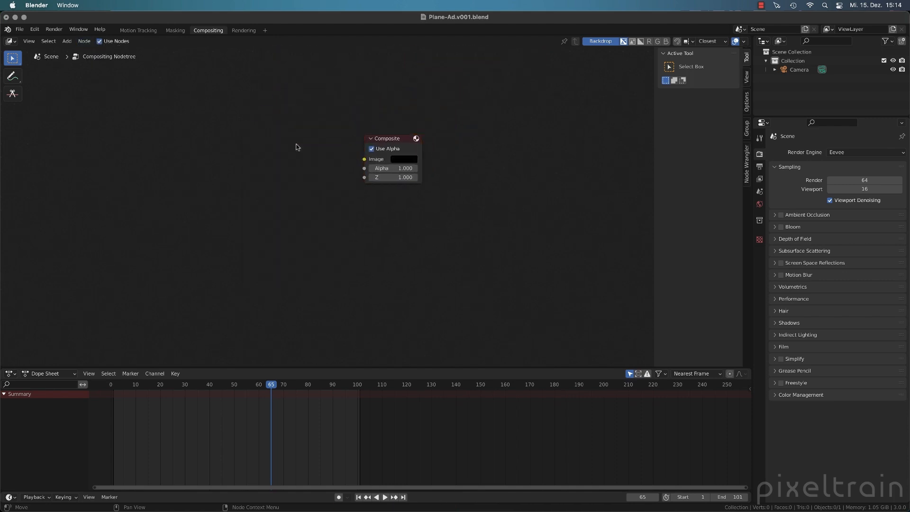
left_click_drag(397, 140, 543, 151)
left_click(357, 151)
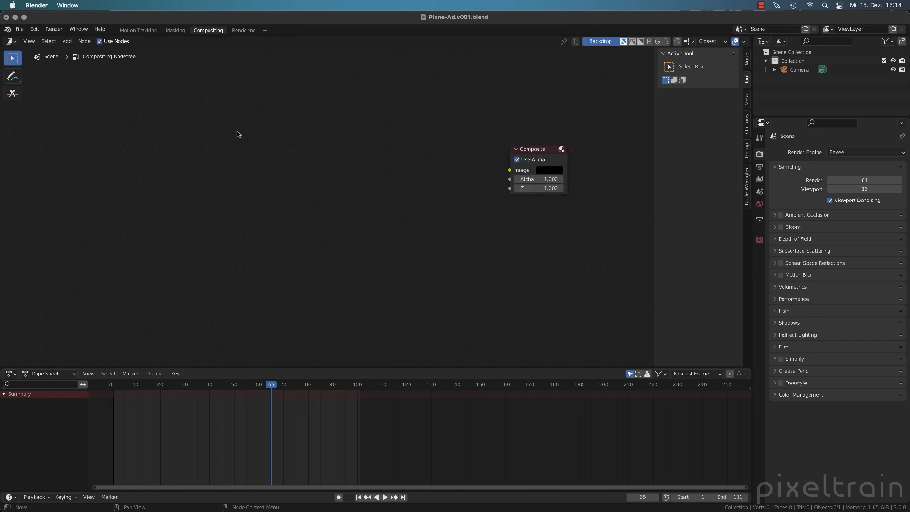
Step: Add a Movie Clip node at the far left of the node tree and load the sign-replacement.0150.png clip into it
key("shift+a")
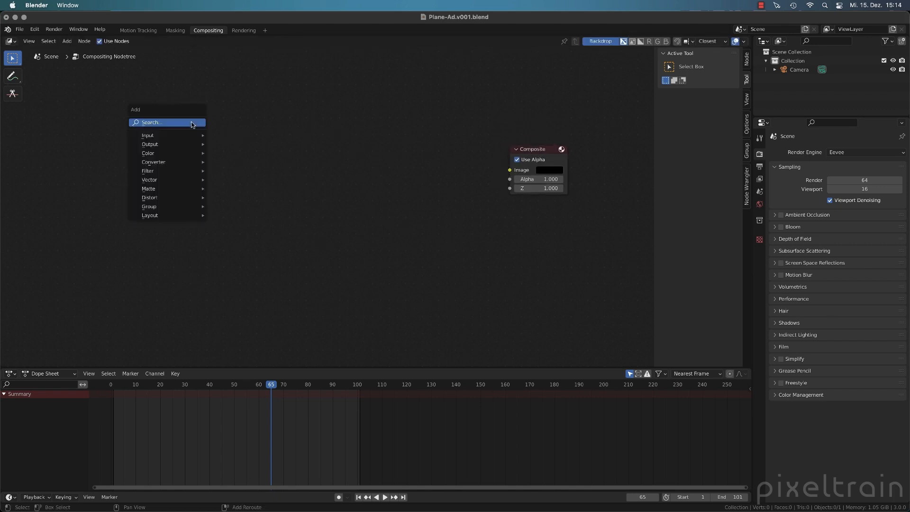
mouse_move(192, 136)
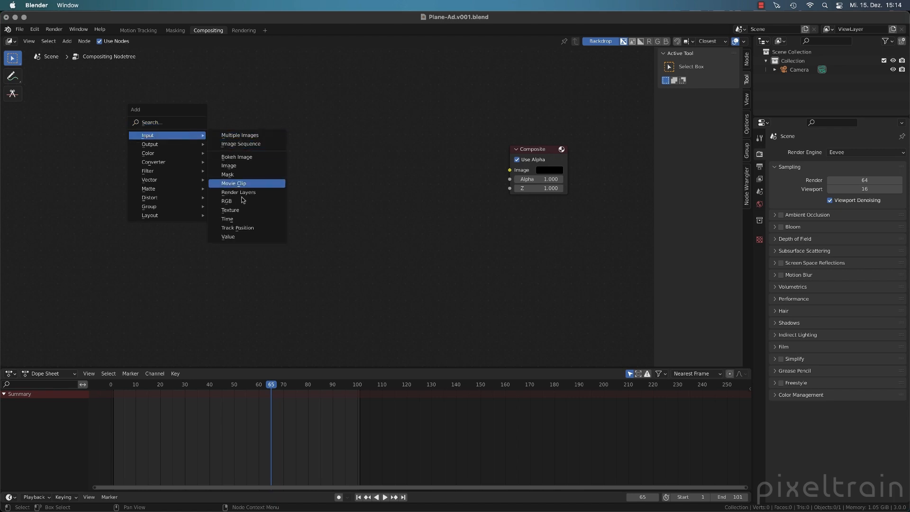
left_click(245, 184)
left_click(195, 240)
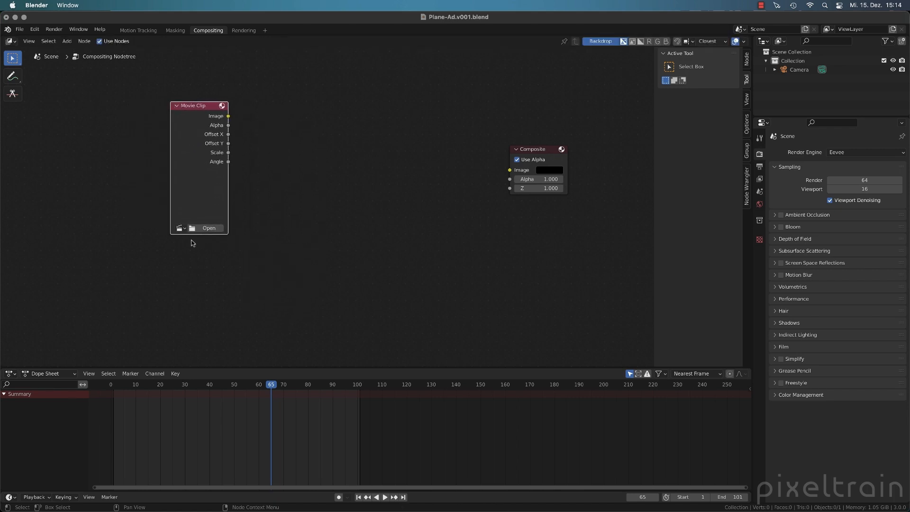
left_click(181, 227)
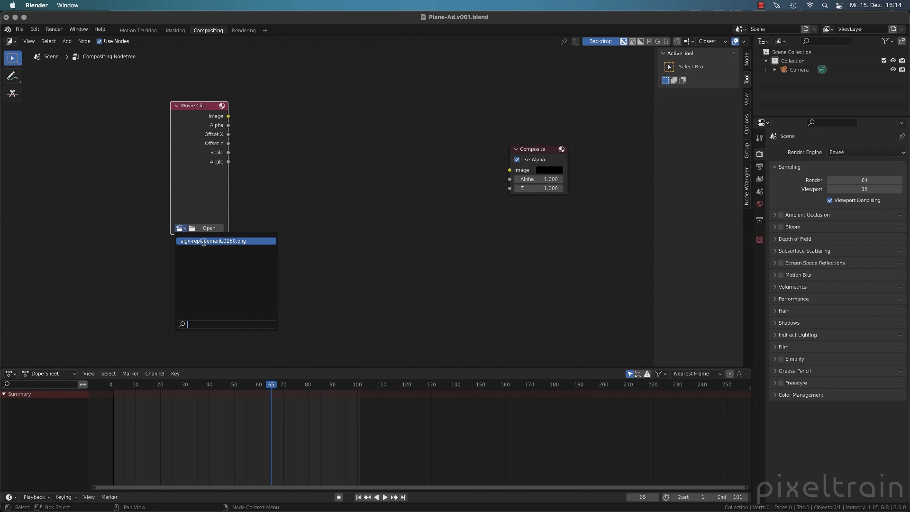
left_click(234, 242)
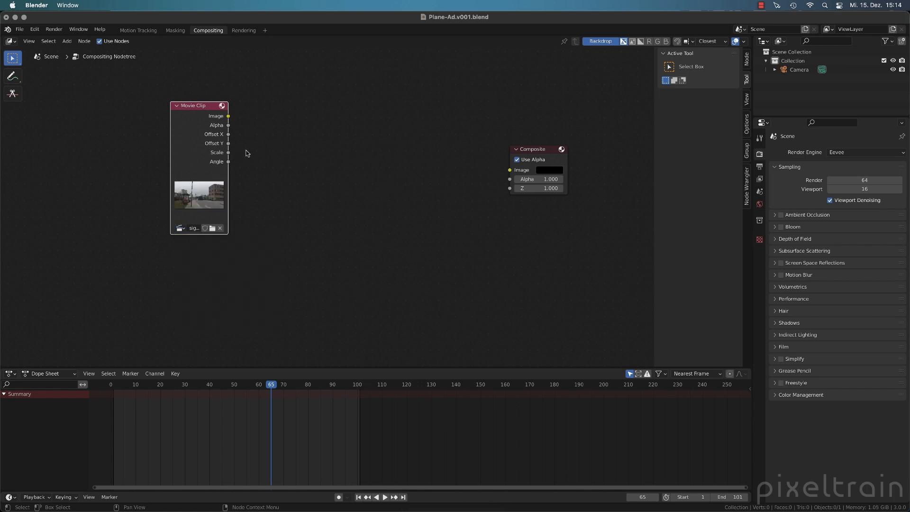
Step: Connect the Movie Clip image output to a new Viewer node and turn off the backdrop
left_click(199, 108, "ctrl+shift")
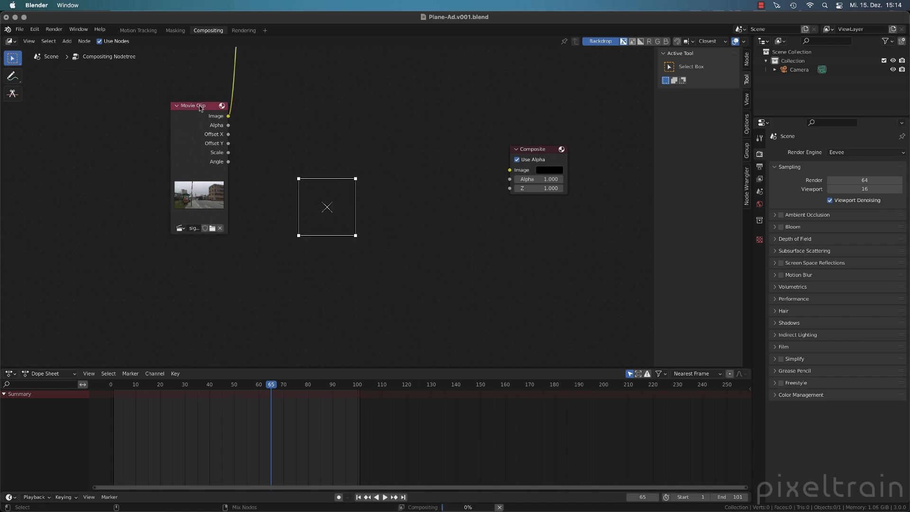
scroll(321, 199, "down", 2)
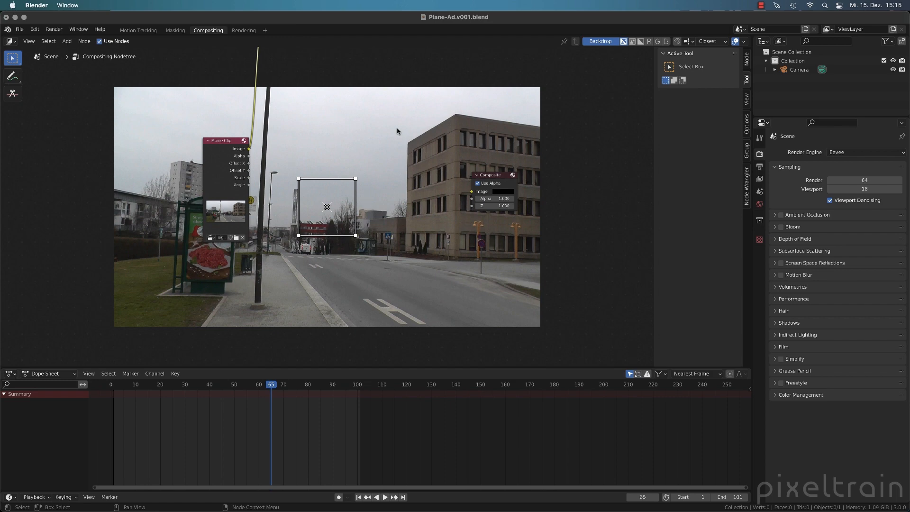
left_click(611, 42)
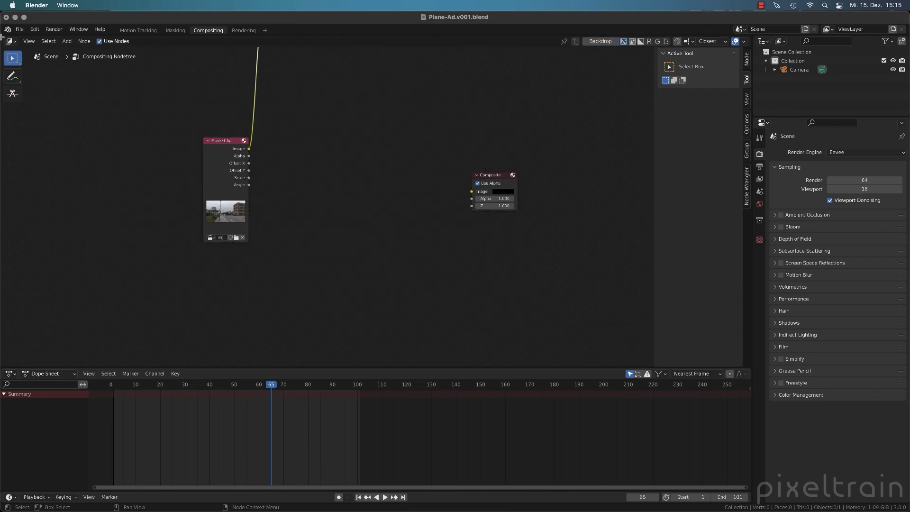
Step: Split off an Image Editor beside the compositor, display the Viewer Node in it, and make it narrower than the node area
left_click_drag(4, 38, 423, 70)
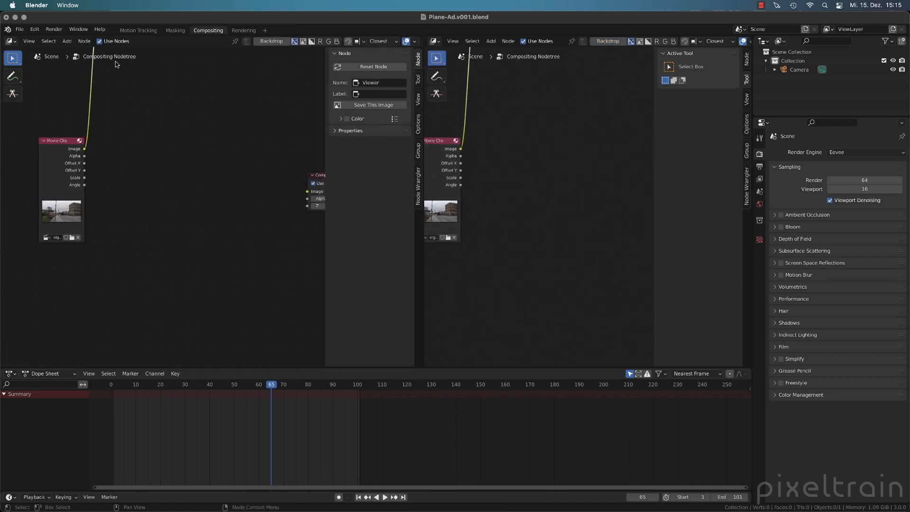
left_click(9, 42)
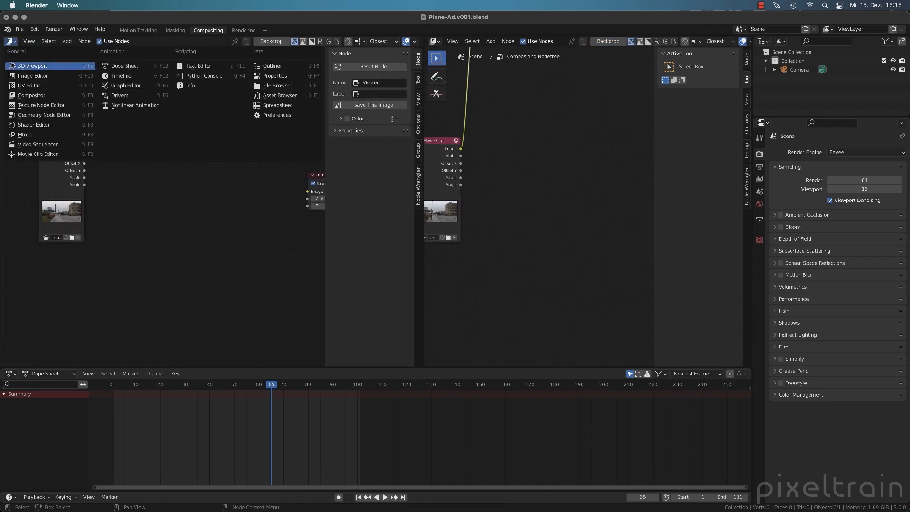
left_click(44, 75)
left_click(173, 42)
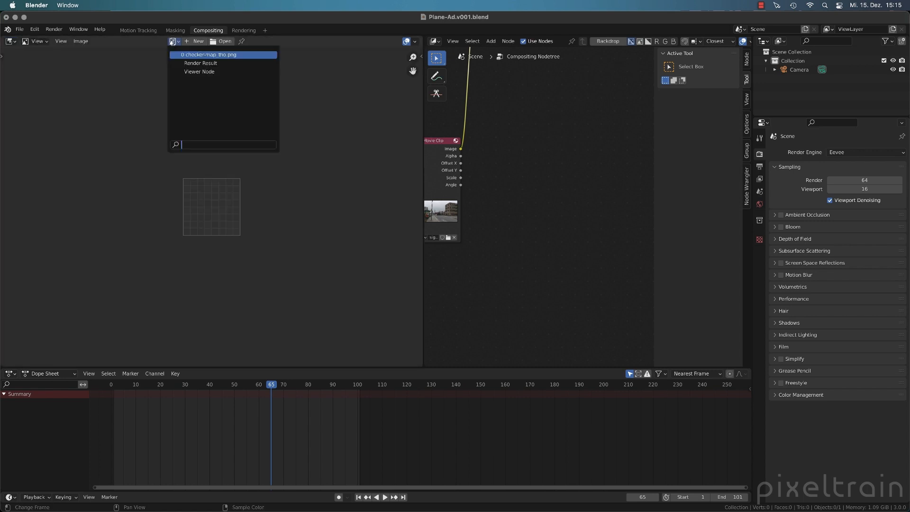
left_click(191, 72)
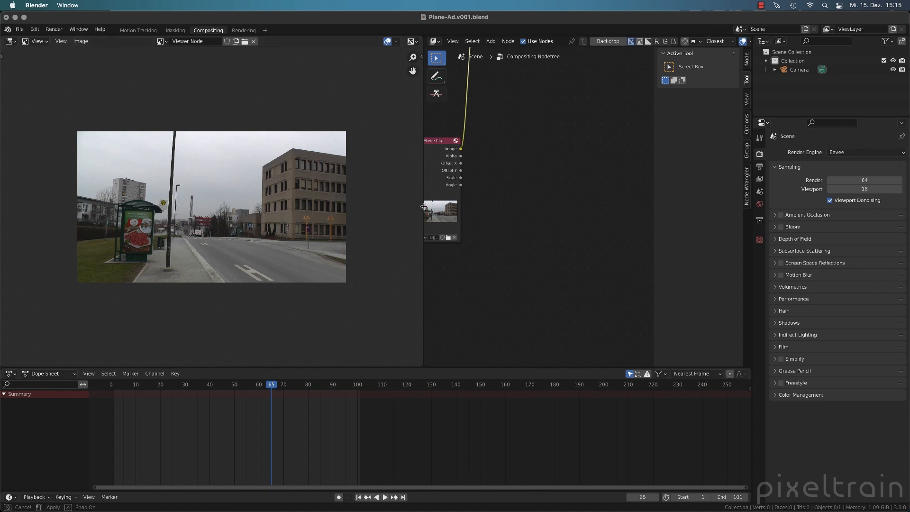
left_click_drag(424, 208, 302, 203)
Step: Arrange the nodes with the Viewer directly above the Composite node and the Movie Clip node moved up at the far left
key("Home")
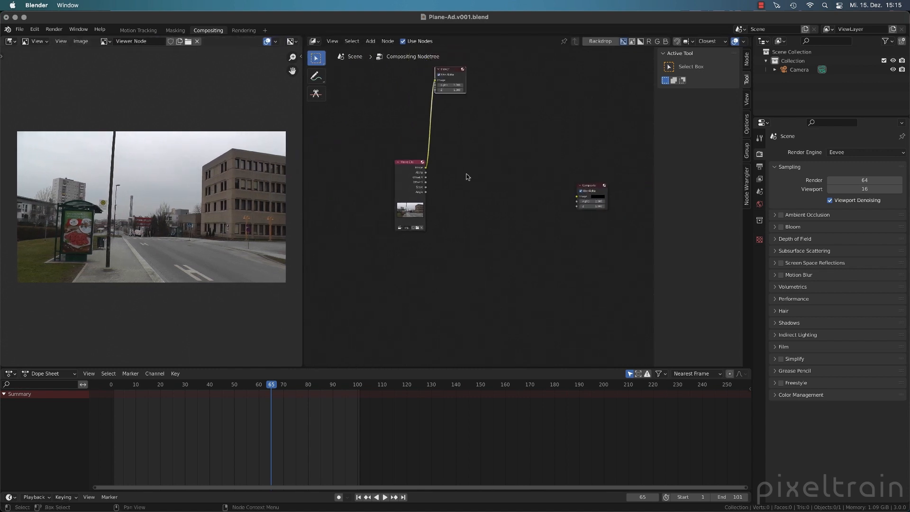
left_click(598, 41)
left_click(597, 41)
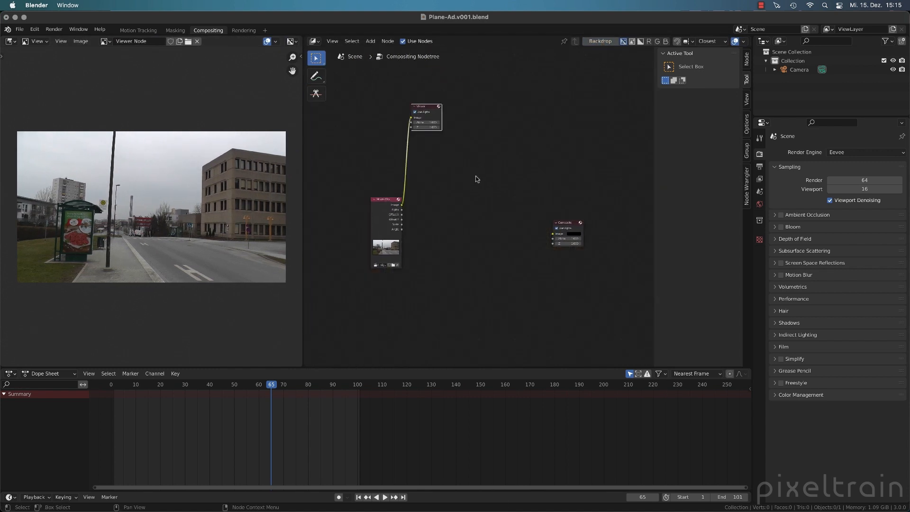
left_click(475, 178)
left_click_drag(426, 106, 553, 142)
left_click_drag(568, 223, 550, 192)
scroll(524, 211, "up", 3)
middle_click_drag(500, 213, 537, 225)
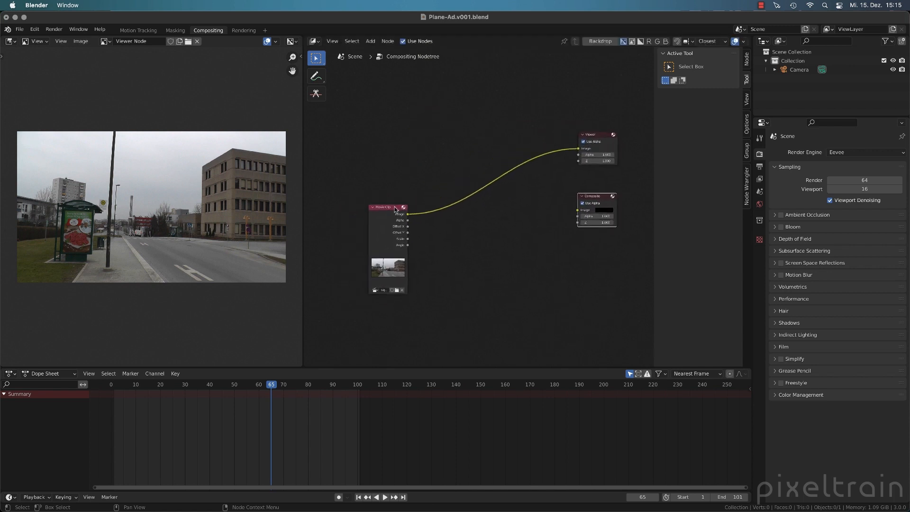
left_click_drag(394, 206, 365, 142)
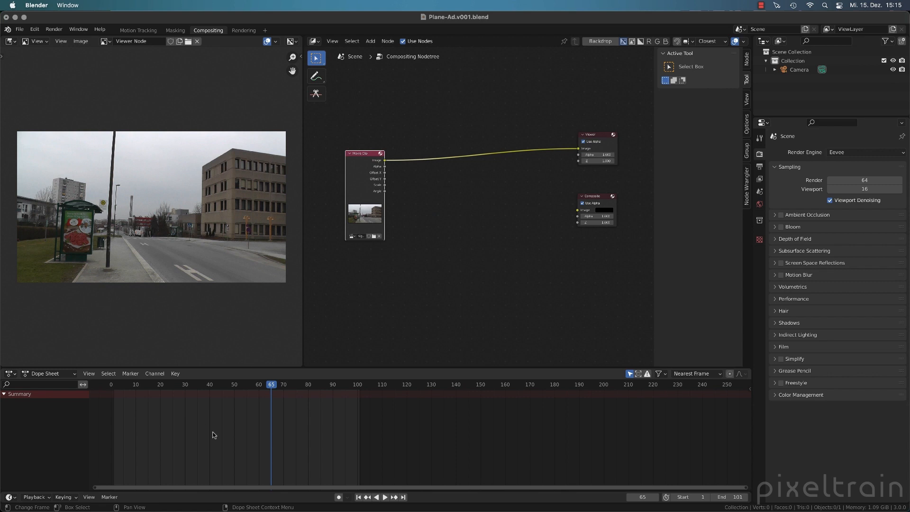
Step: Save the project and play the clip in the viewer image, stopping at frame 43
key("Home")
left_click_drag(190, 384, 201, 385)
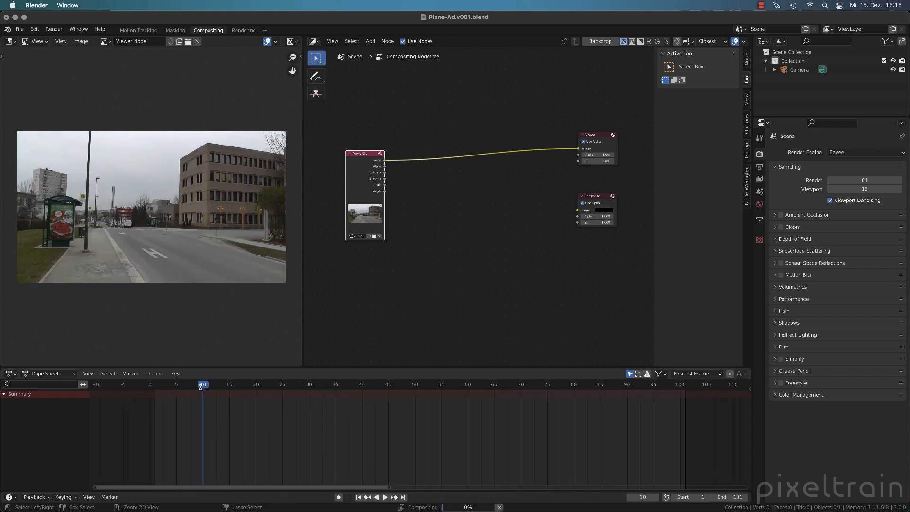
key("ctrl+s")
key("space")
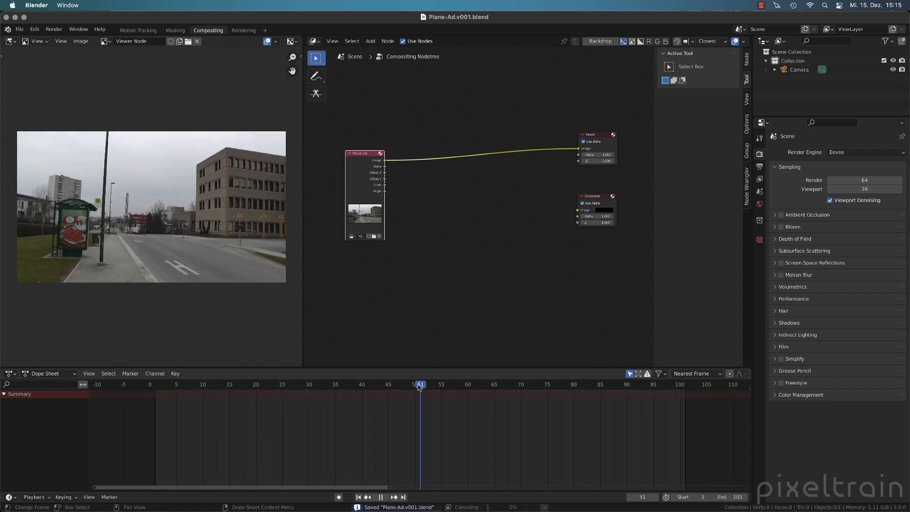
left_click_drag(420, 386, 380, 383)
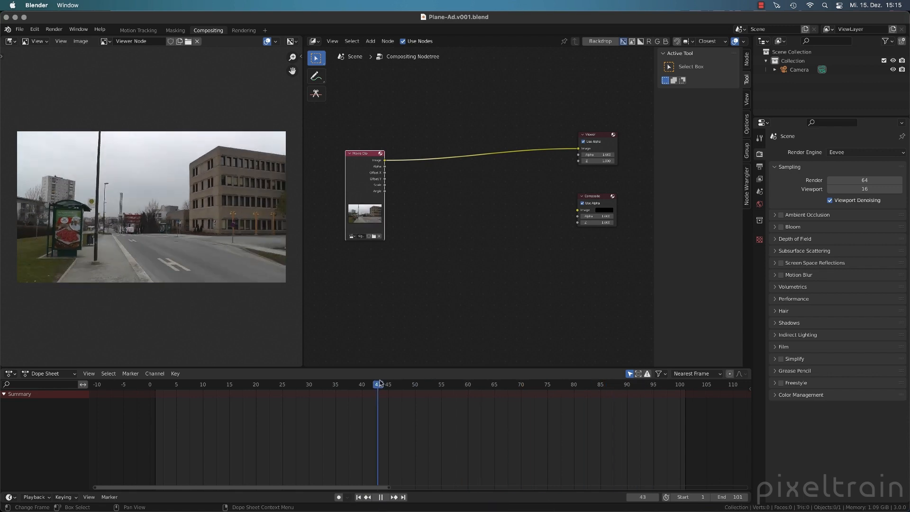
key("space")
Step: Add an Image node with the existing checker map PNG and place it above the Movie Clip node
middle_click_drag(472, 261, 471, 305)
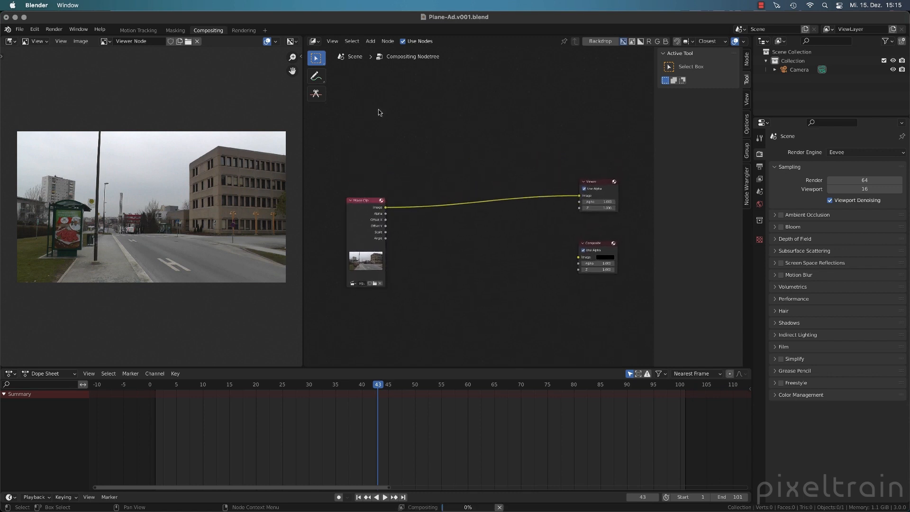
key("shift+a")
mouse_move(367, 189)
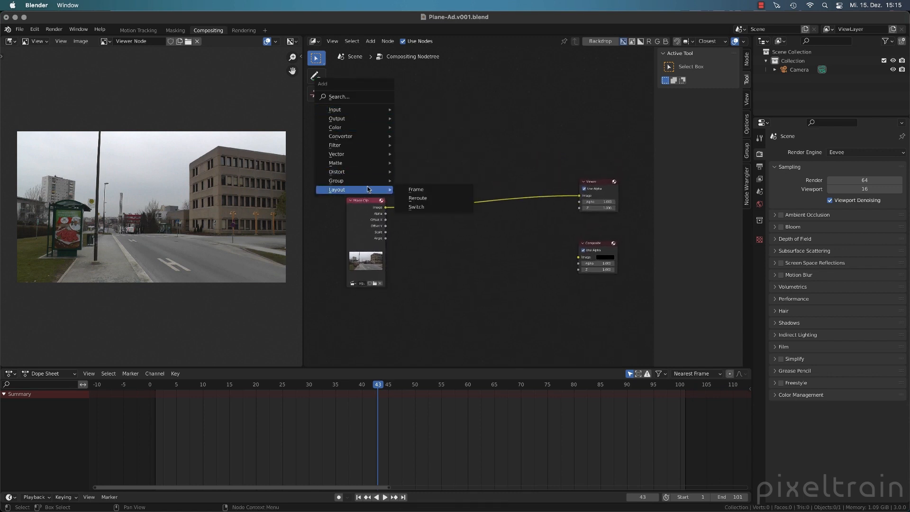
mouse_move(370, 109)
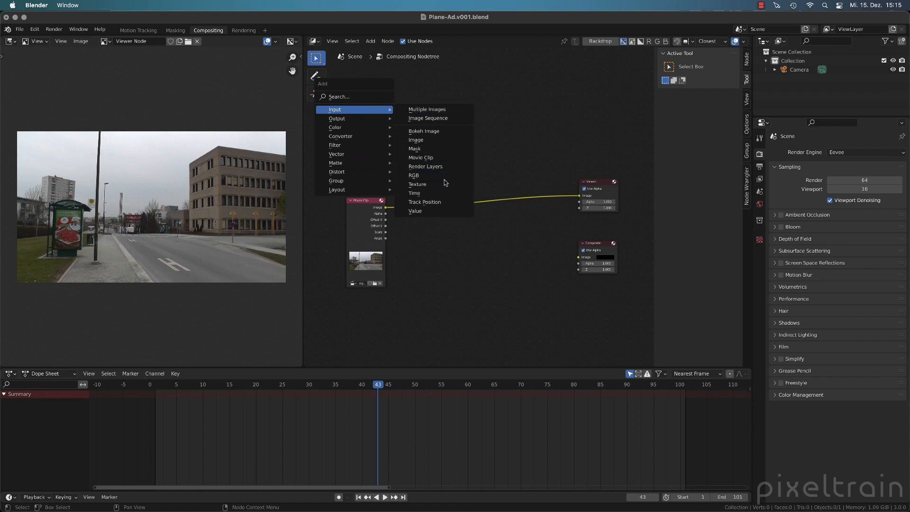
left_click(429, 140)
left_click(360, 115)
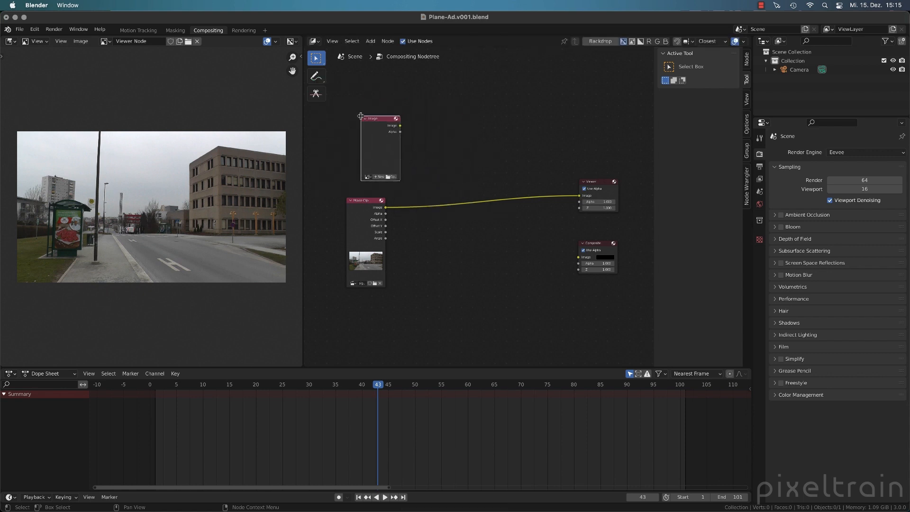
left_click(368, 177)
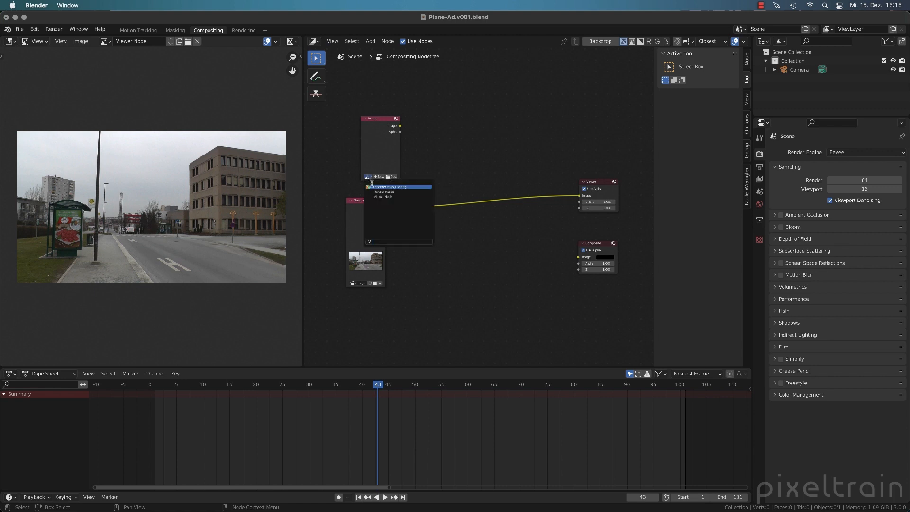
left_click(371, 187)
left_click_drag(389, 123, 368, 99)
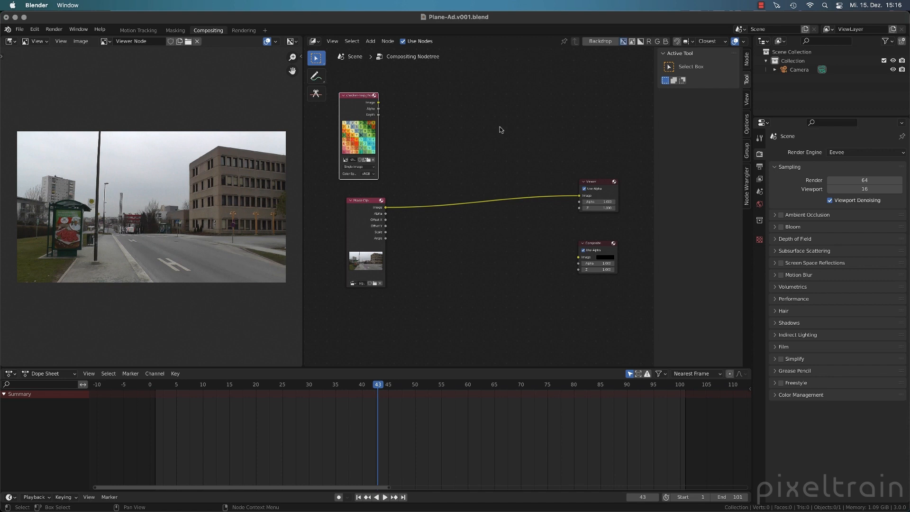
Step: Add an Alpha Over node and place it between the input nodes and the Viewer, clear of the existing link
key("shift+a")
mouse_move(459, 122)
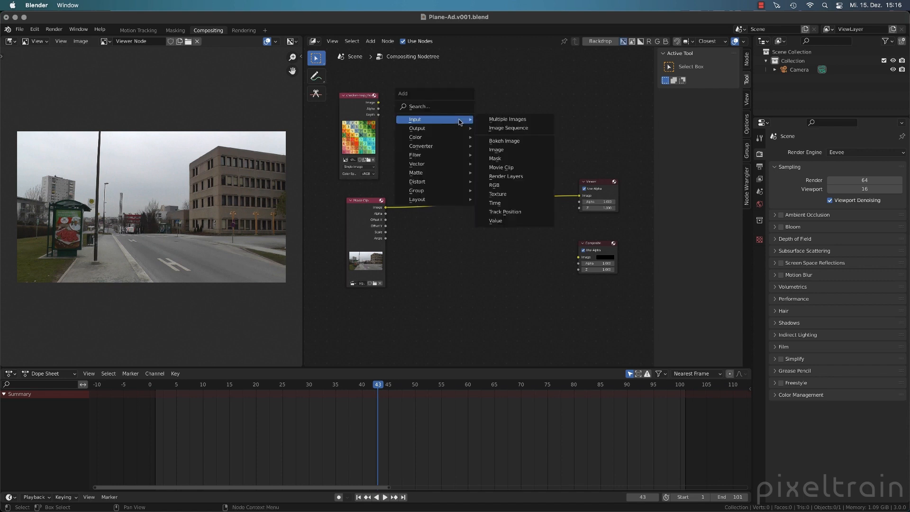
mouse_move(455, 140)
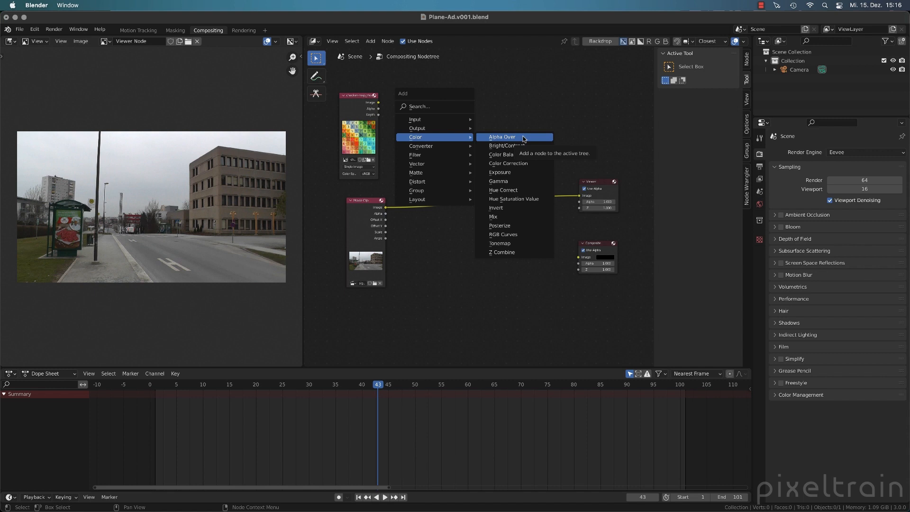
left_click(523, 137)
left_click(455, 127)
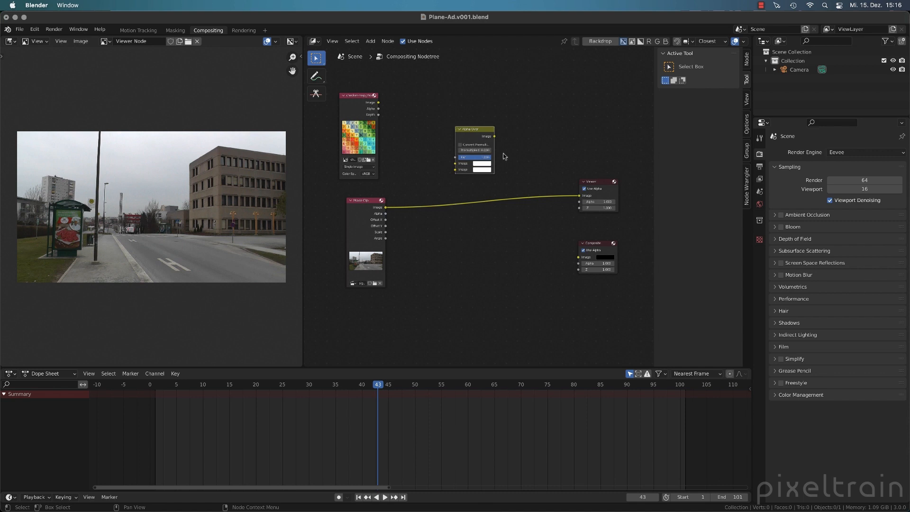
scroll(488, 147, "up", 1)
left_click_drag(472, 137, 506, 139)
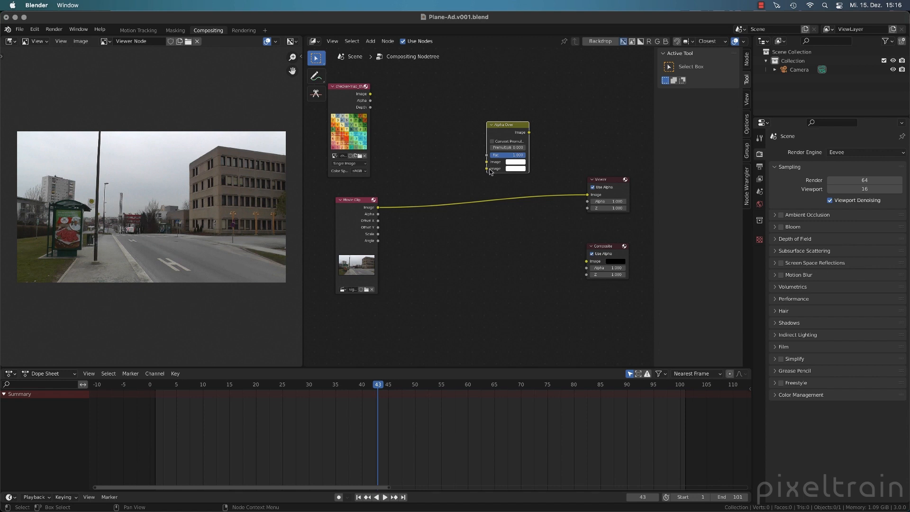
Step: Link the movie clip and checker map to Alpha Over's first and second image inputs, its output to the Viewer, and move it closer to the inputs
left_click_drag(378, 207, 486, 162)
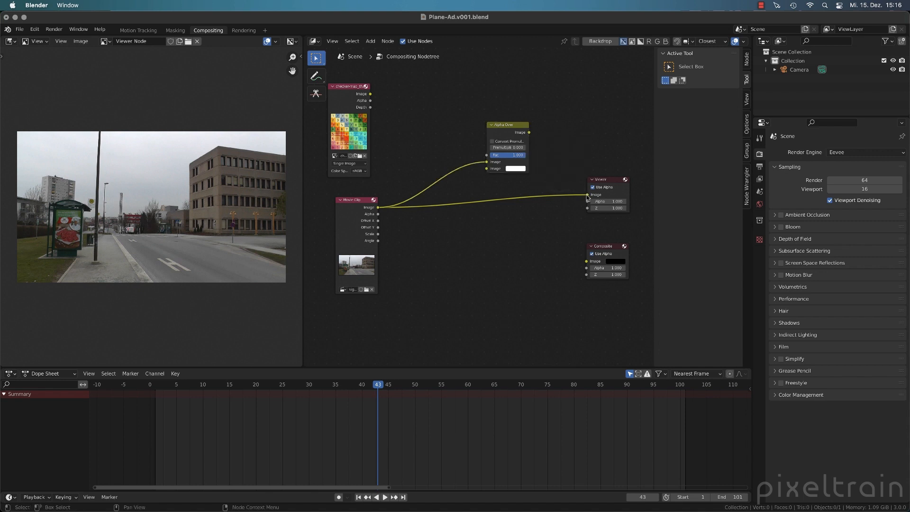
mouse_move(588, 195)
left_mouse_down()
mouse_move(529, 133)
mouse_move(587, 195)
left_mouse_up()
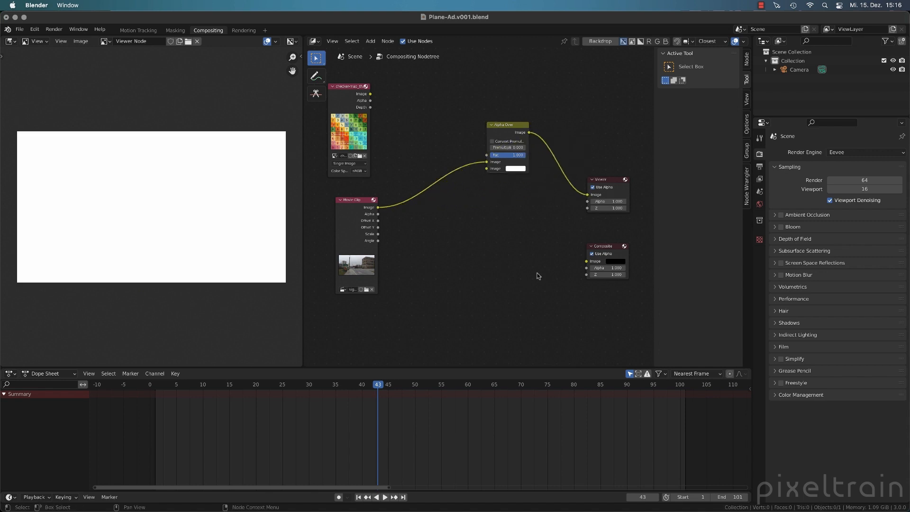
left_click_drag(513, 127, 514, 141)
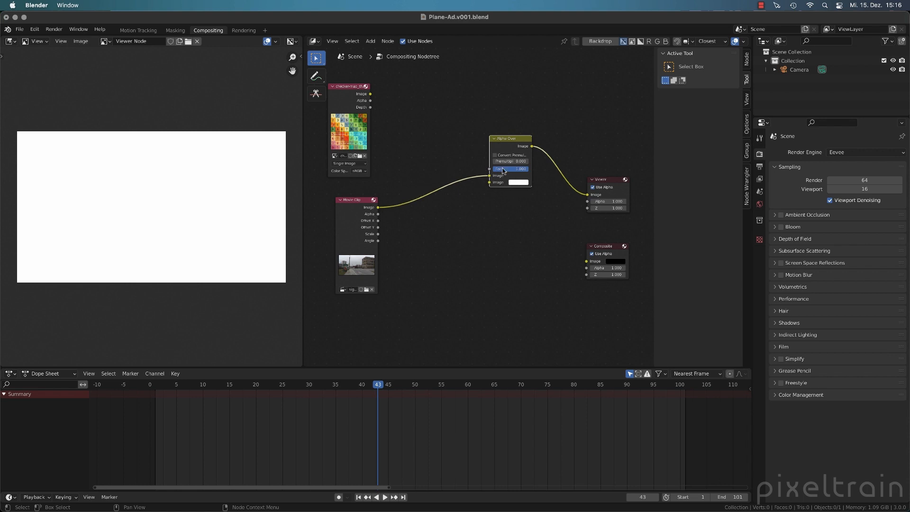
mouse_move(522, 172)
left_mouse_down()
mouse_move(496, 169)
mouse_move(528, 169)
left_mouse_up()
left_click_drag(370, 94, 498, 185)
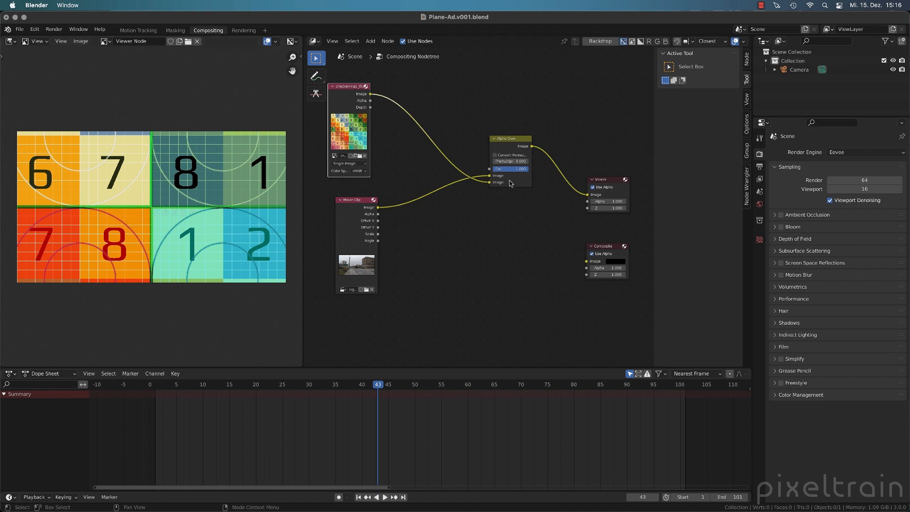
left_click_drag(523, 170, 453, 137)
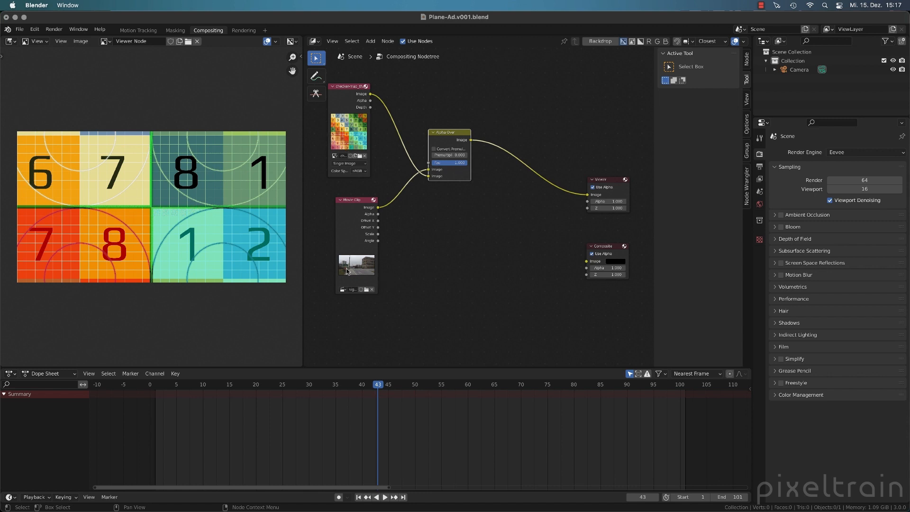
left_click(485, 241)
key("shift+a")
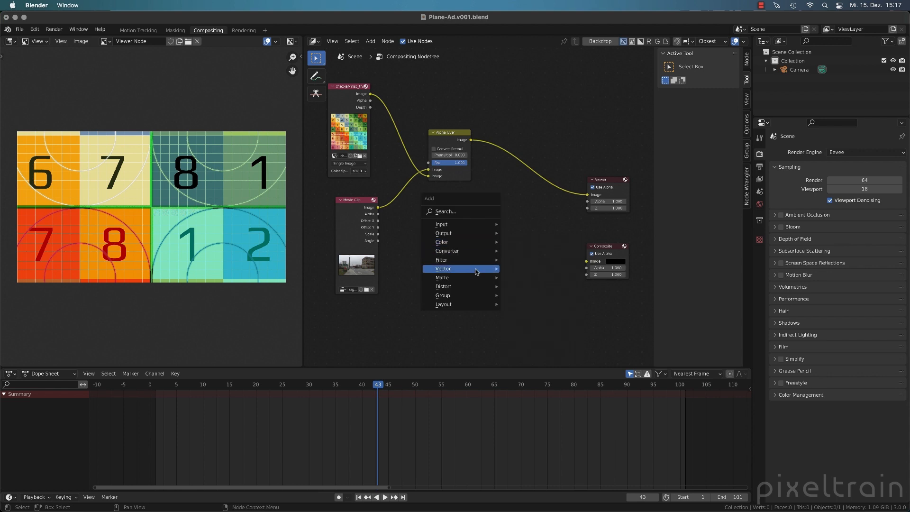
mouse_move(468, 289)
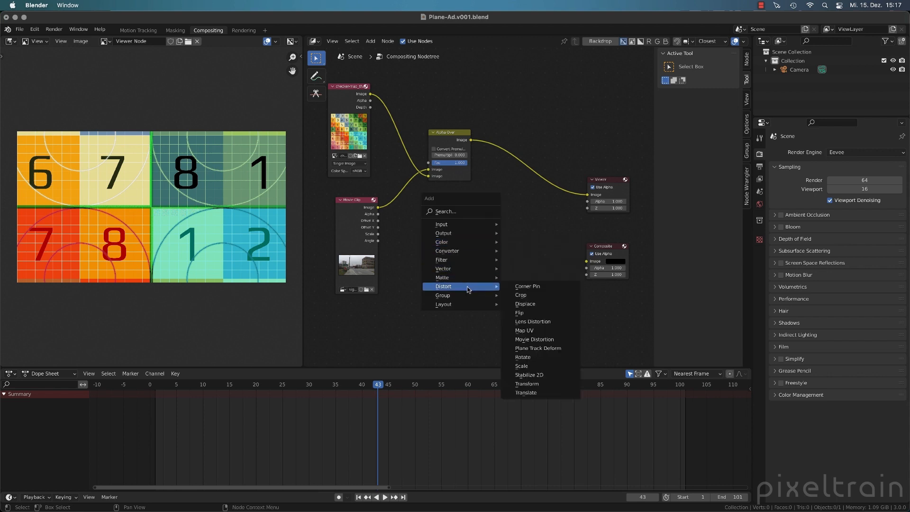
left_click(537, 286)
left_click(492, 290)
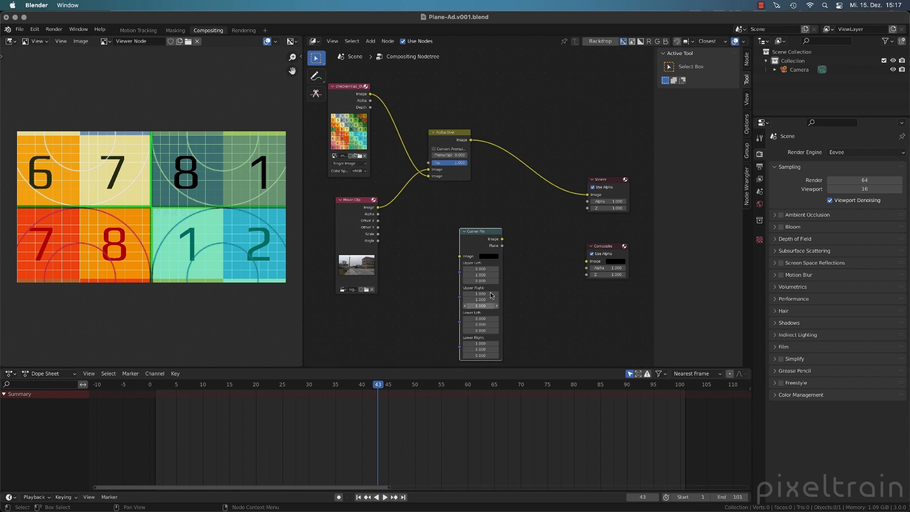
key("x")
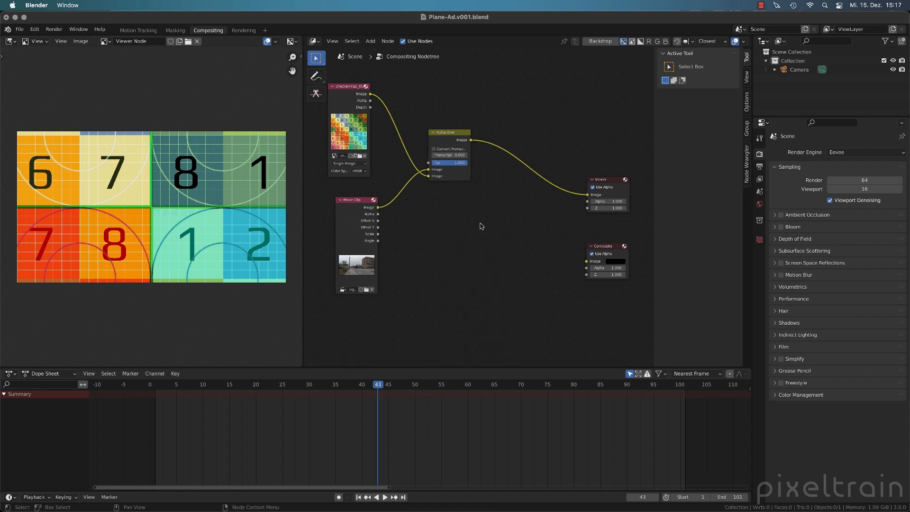
Step: Add a Plane Track Deform node and insert it between the checker map and Alpha Over, moving Alpha Over closer to the Viewer
key("shift+a")
mouse_move(488, 224)
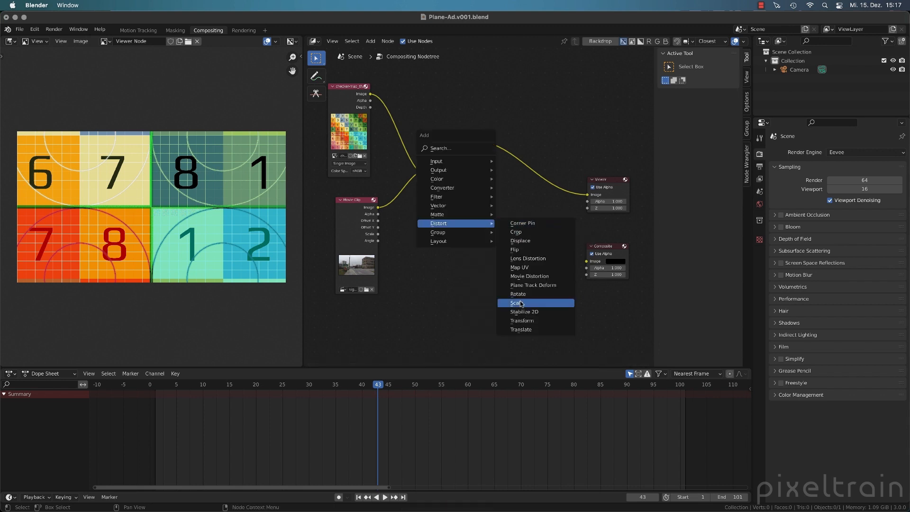
left_click(553, 287)
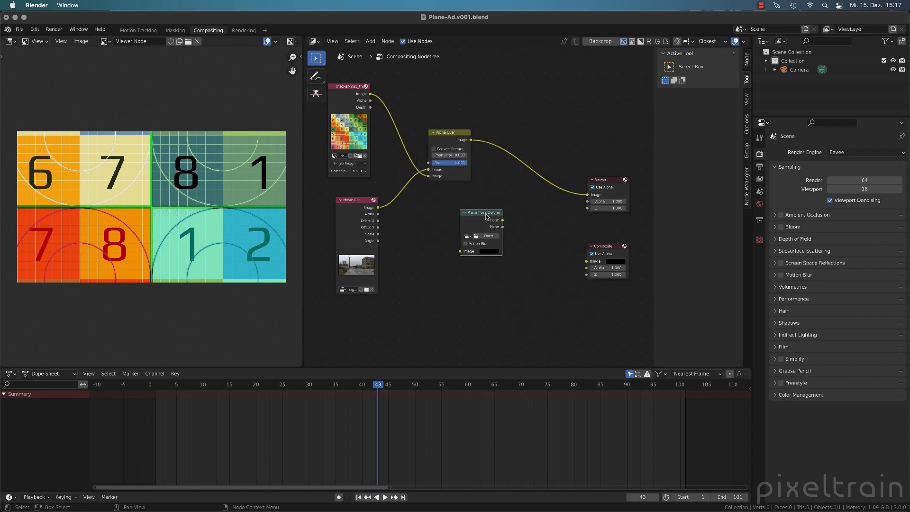
left_click_drag(486, 216, 458, 224)
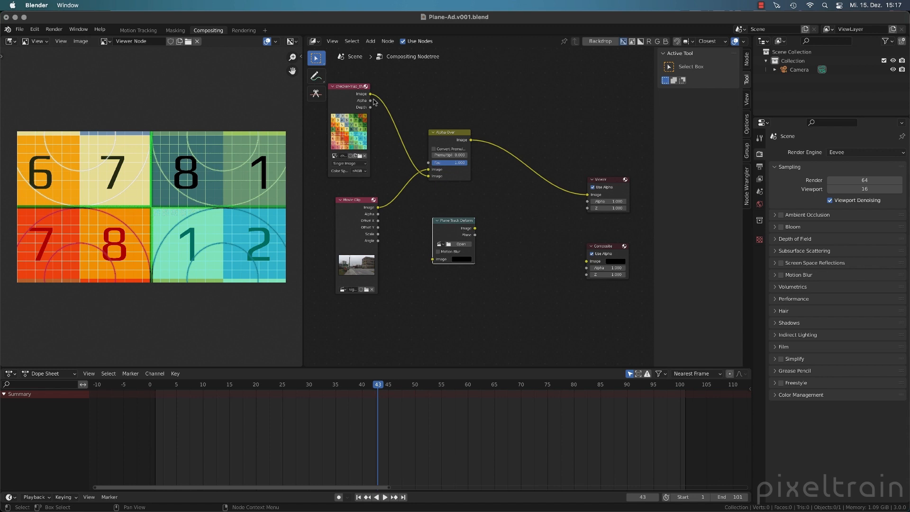
left_click_drag(447, 134, 518, 139)
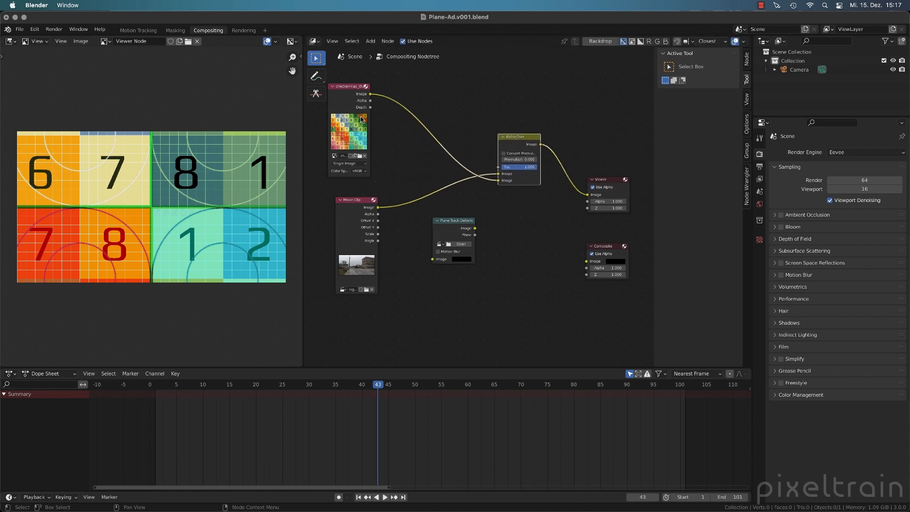
left_click_drag(462, 222, 433, 107)
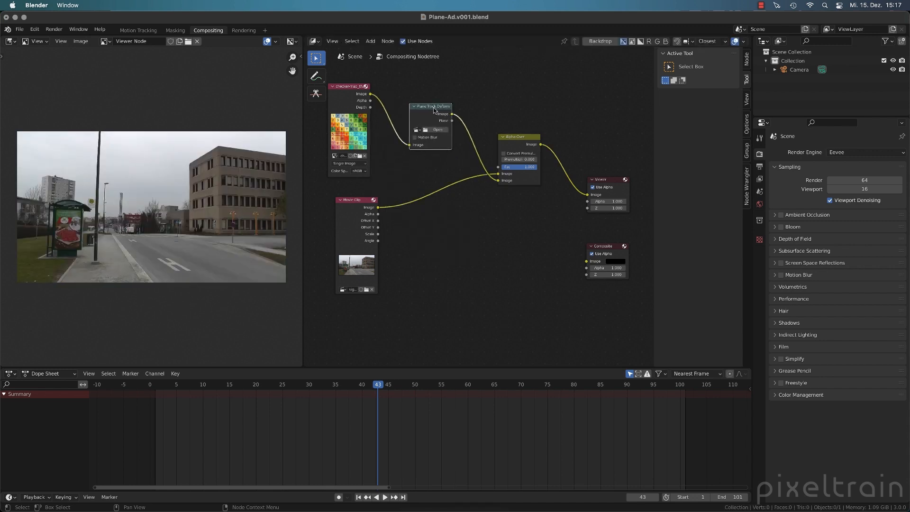
Step: Assign the sign-replacement.0150.png clip, Camera object and Ad_Replace plane track to Plane Track Deform, widen the node, and inspect the bus-stop sign up close
left_click(417, 131)
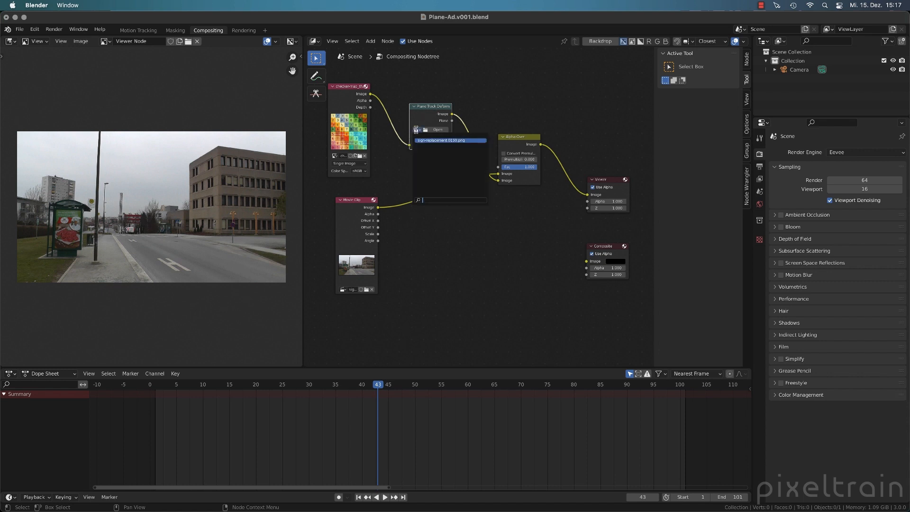
left_click(454, 140)
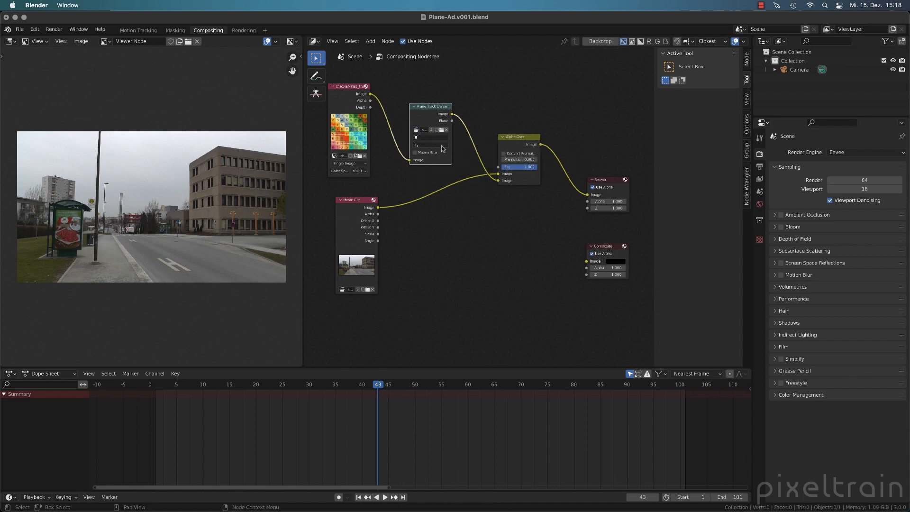
left_click_drag(450, 145, 468, 145)
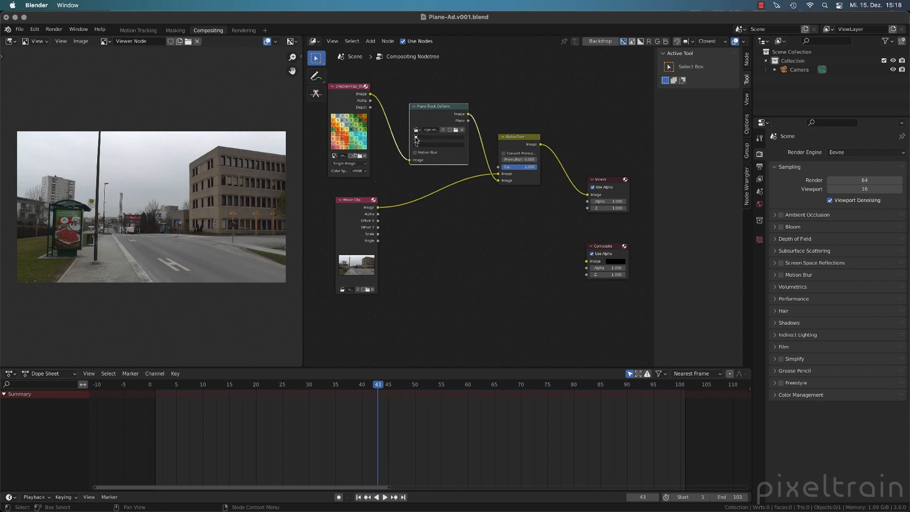
left_click(417, 138)
left_click(419, 147)
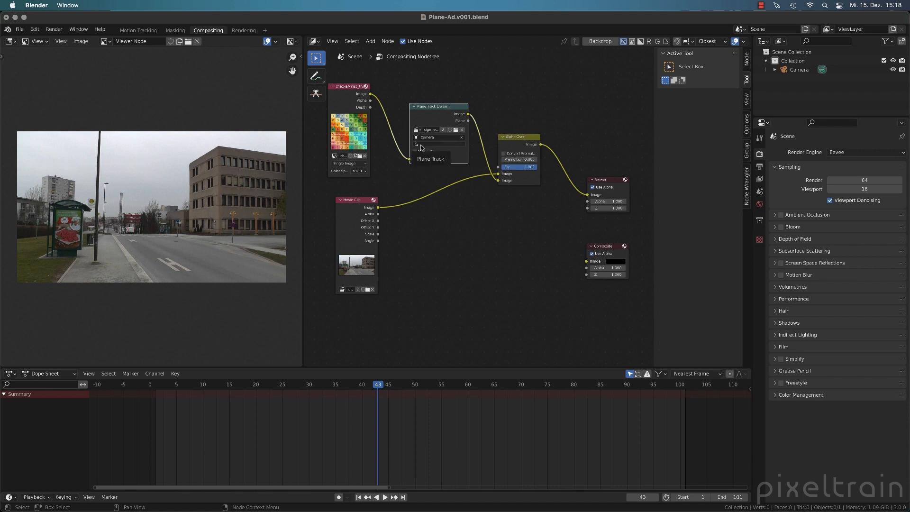
left_click(421, 145)
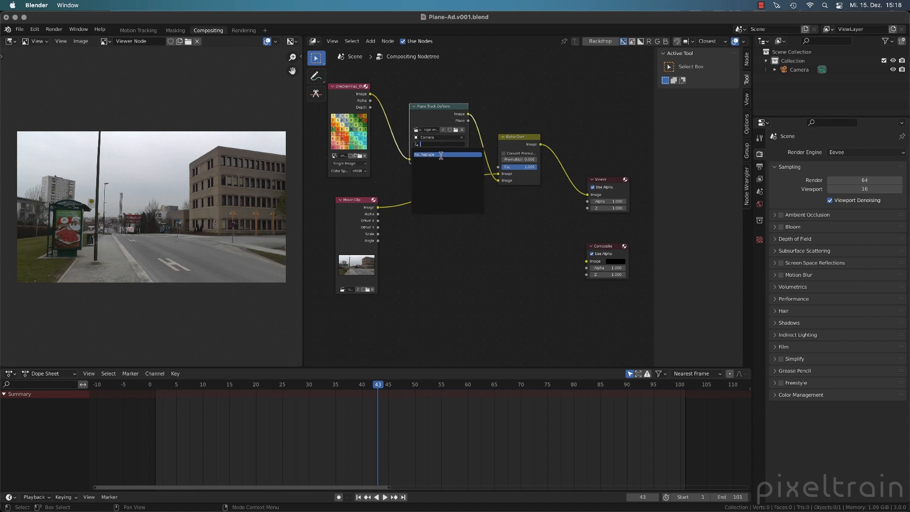
left_click(441, 154)
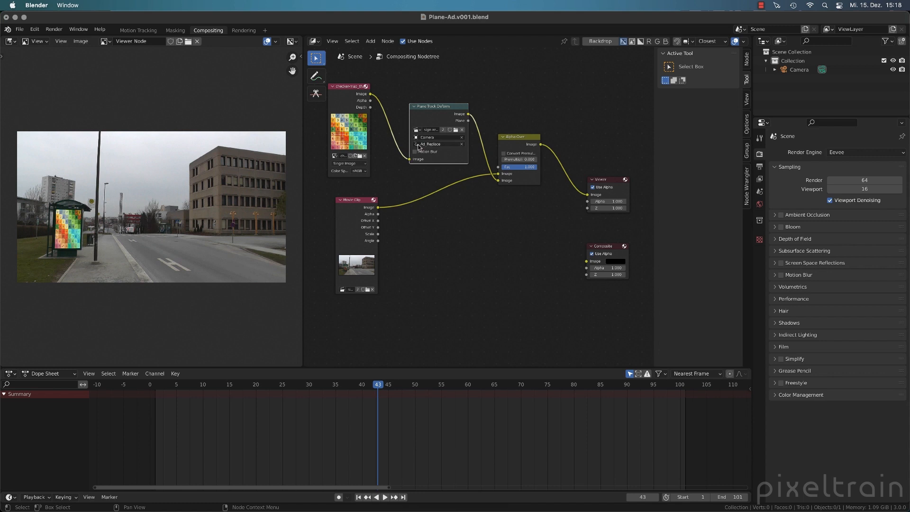
scroll(118, 239, "up", 2)
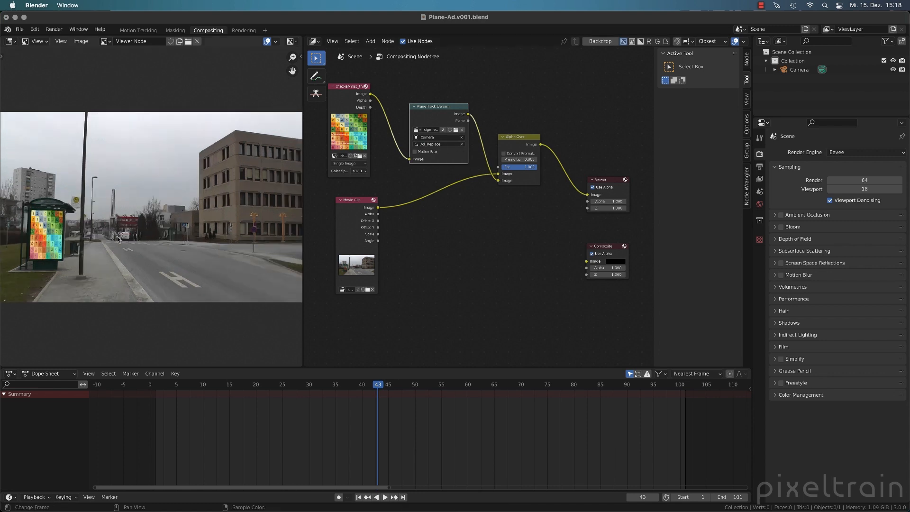
scroll(93, 246, "up", 1)
middle_click_drag(93, 246, 271, 222)
scroll(173, 233, "up", 2)
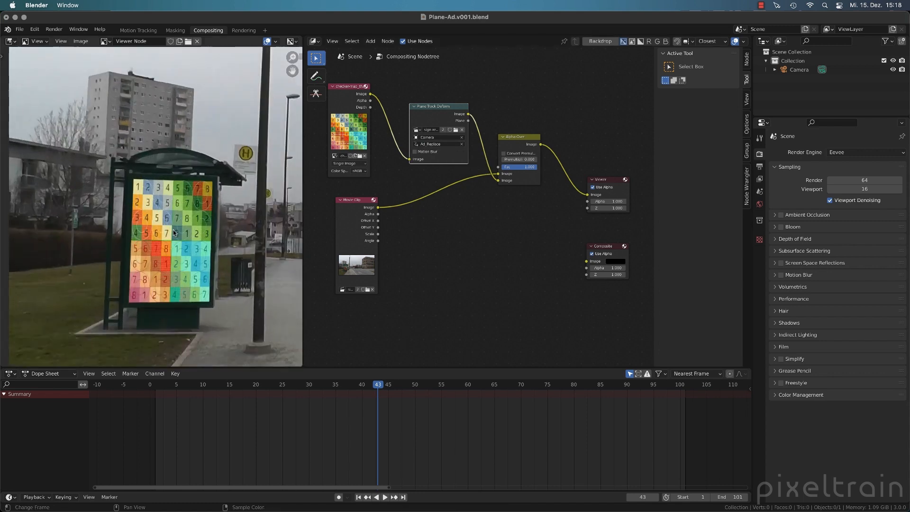
Step: Preview the checker map image on the Ad_Replace plane track in the Motion Tracking workspace, remove it, and return to compositing
left_click(151, 32)
scroll(393, 236, "down", 1)
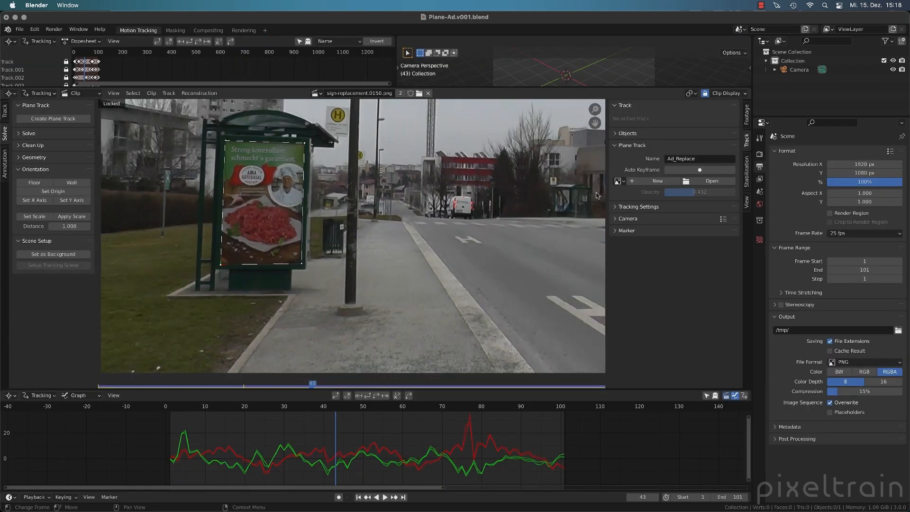
left_click(618, 181)
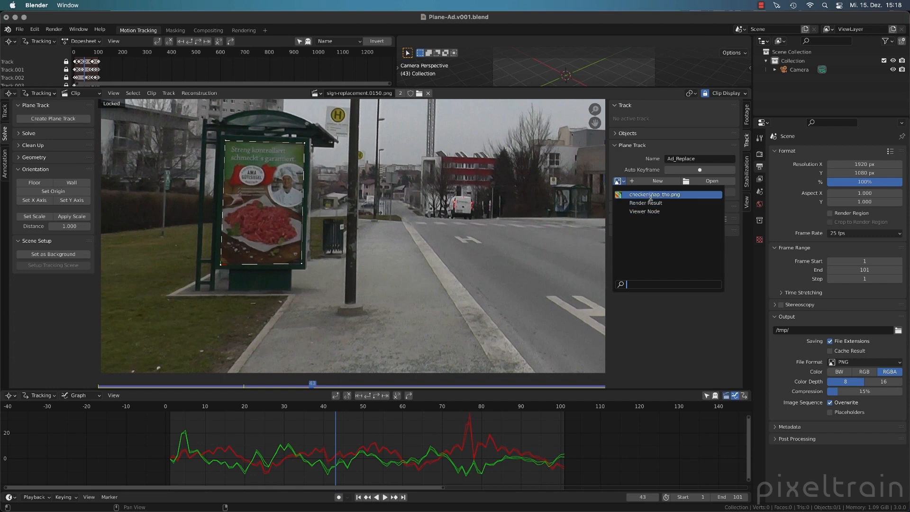
left_click(644, 189)
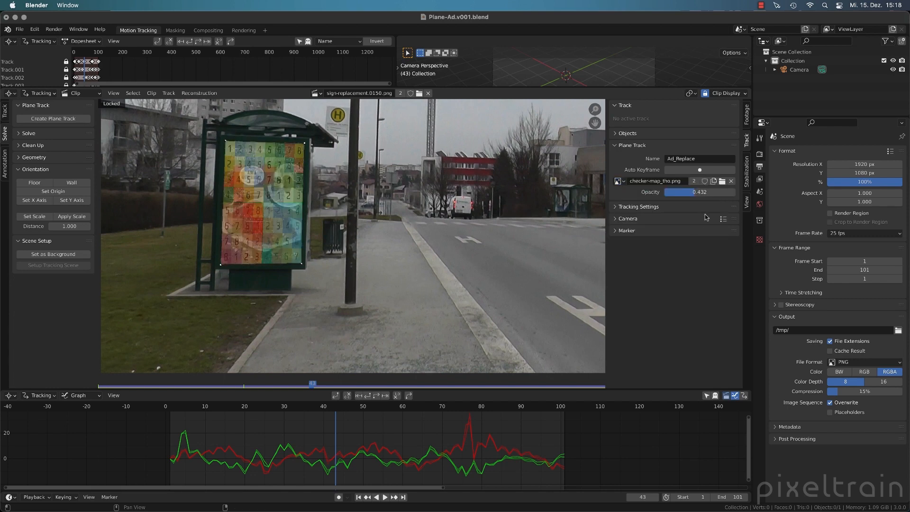
left_click(730, 181)
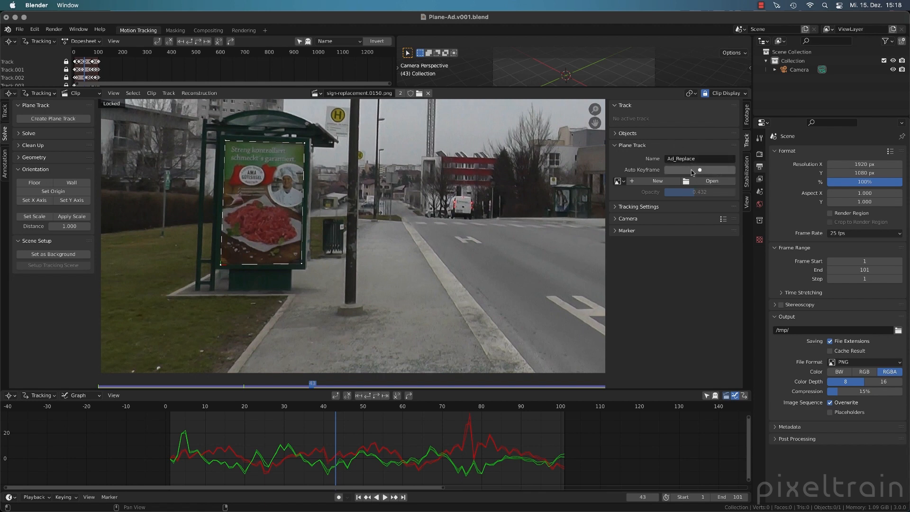
left_click(208, 30)
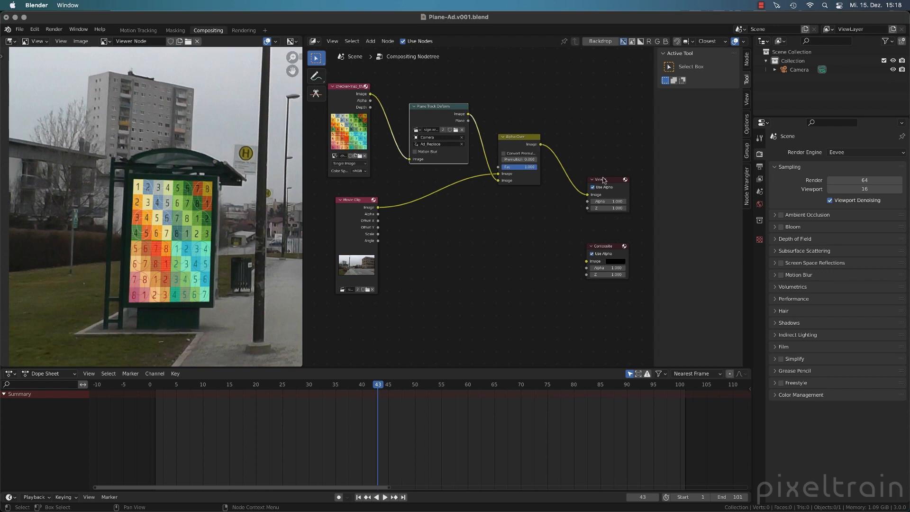
Step: Link Alpha Over's output to the Composite node as well, and arrange the Viewer and Composite nodes one above the other beside it
left_click_drag(605, 180, 614, 142)
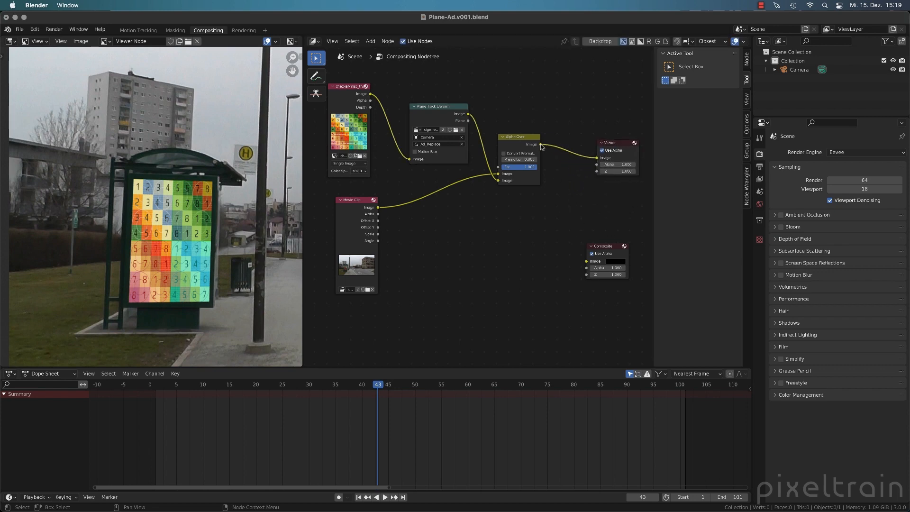
left_click_drag(540, 144, 609, 202)
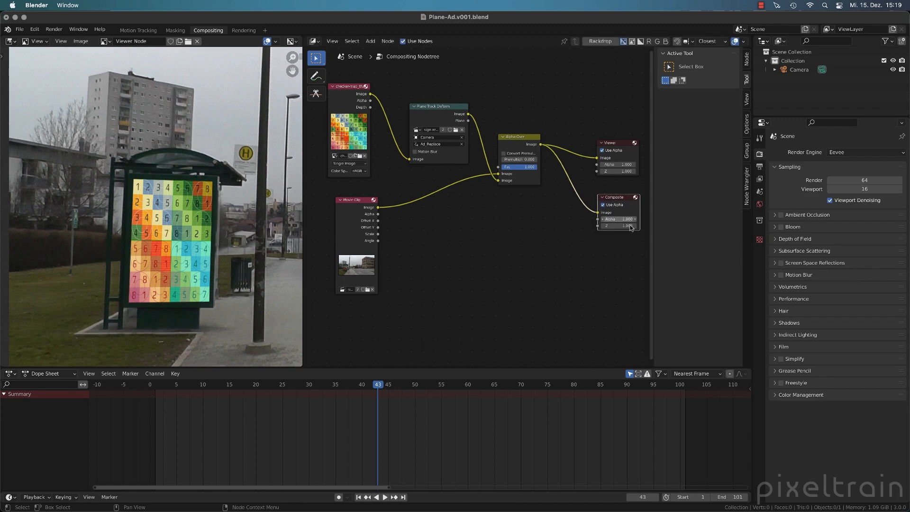
left_click(545, 264)
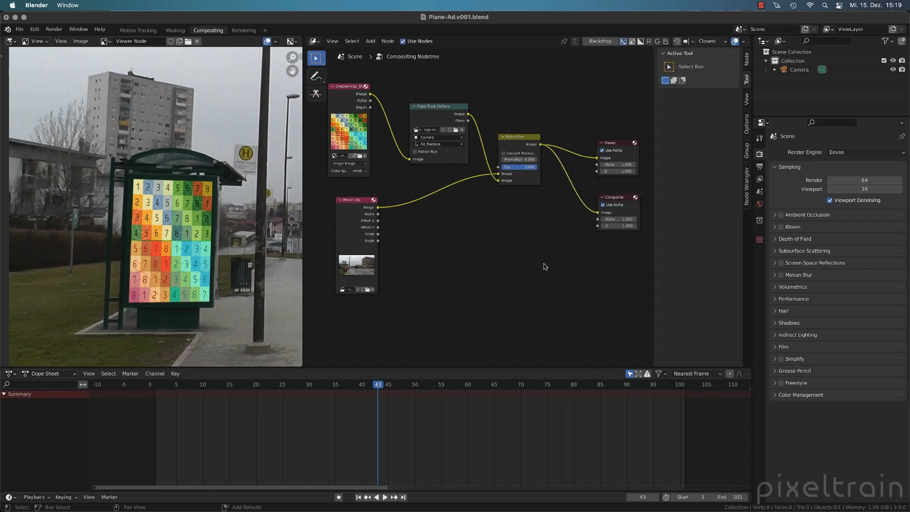
key("shift+a")
mouse_move(552, 212)
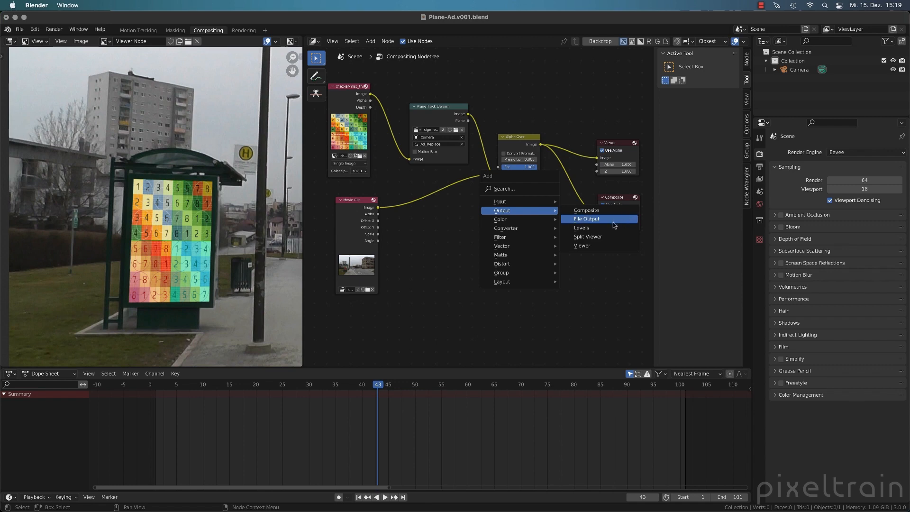
key("Escape")
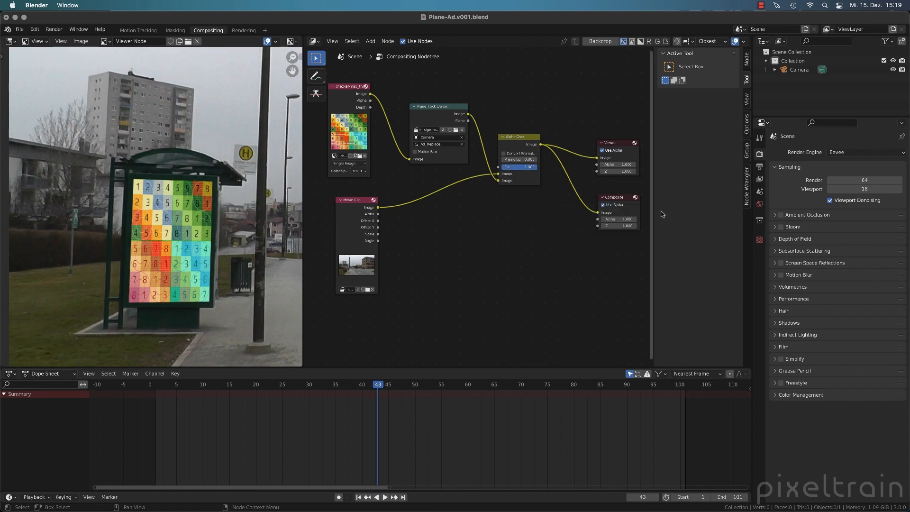
Step: Save the project and set the render output path to a file named PreView on the Desktop
key("super+s")
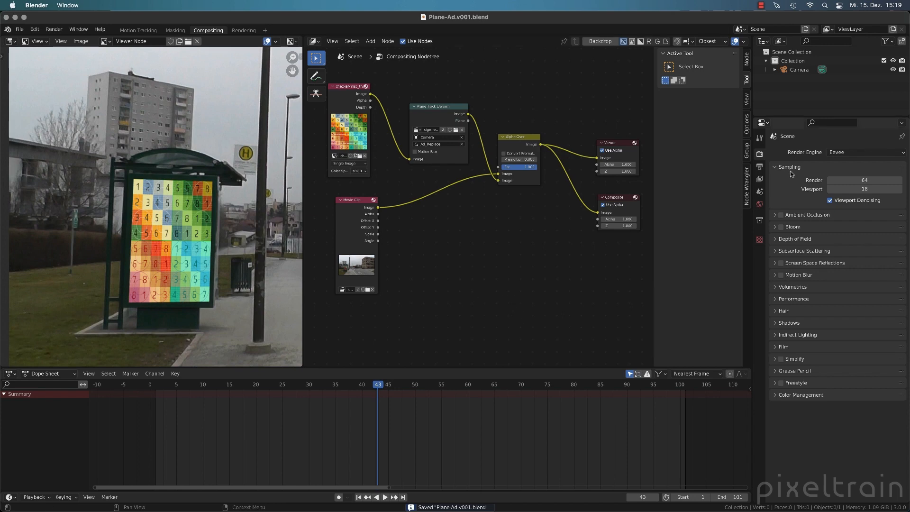
left_click(759, 166)
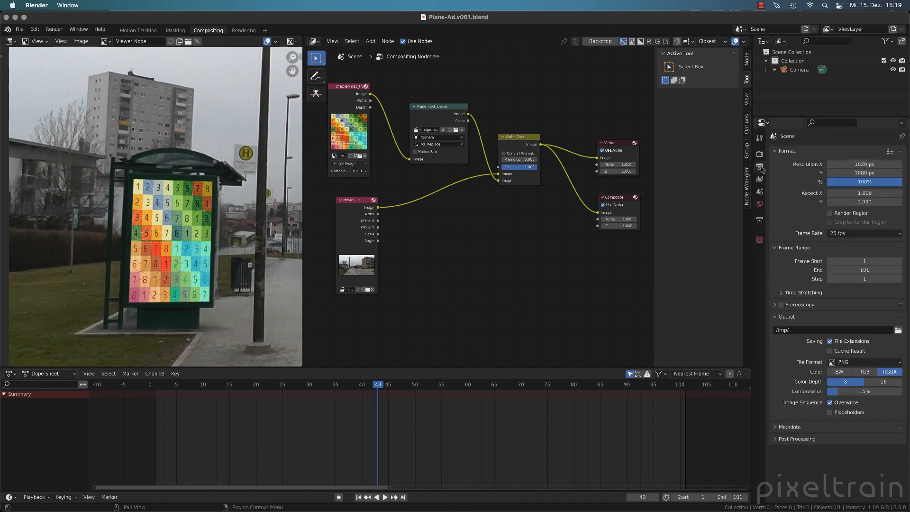
left_click(897, 332)
left_click(234, 188)
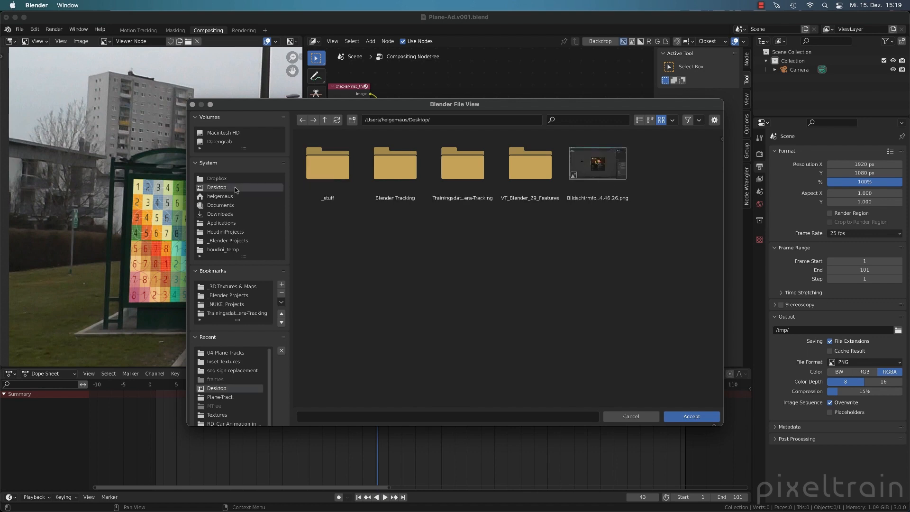
left_click(379, 417)
type("PreView")
key("Return")
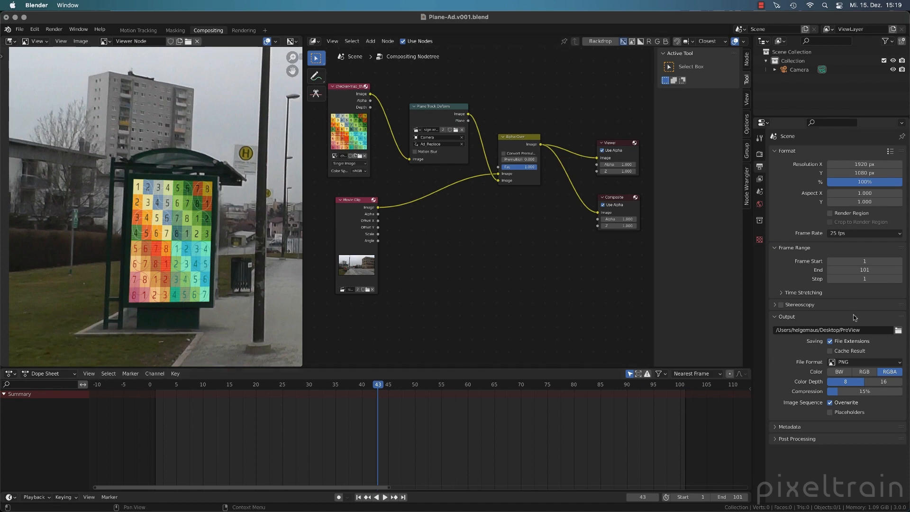
Step: Set the render output to FFmpeg Video with the H264 in MP4 encoding preset and save the project
left_click(850, 363)
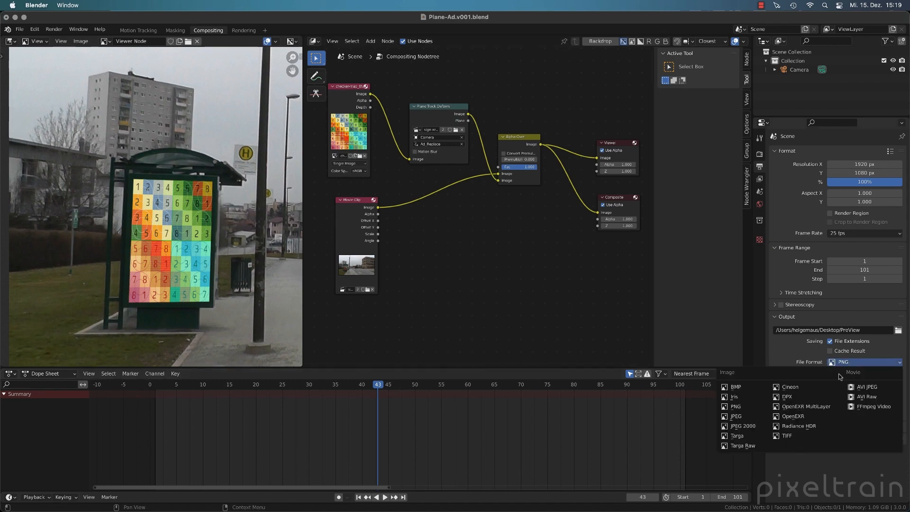
left_click(866, 410)
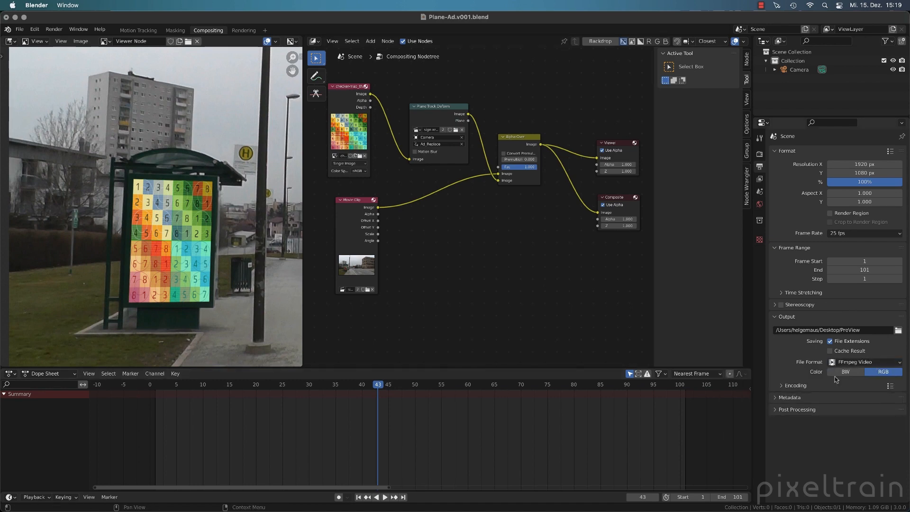
left_click(784, 388)
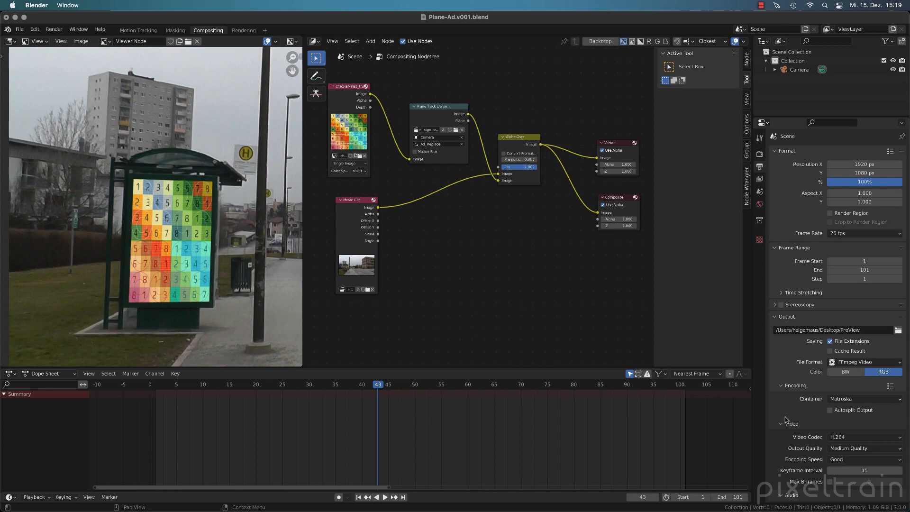
left_click(890, 386)
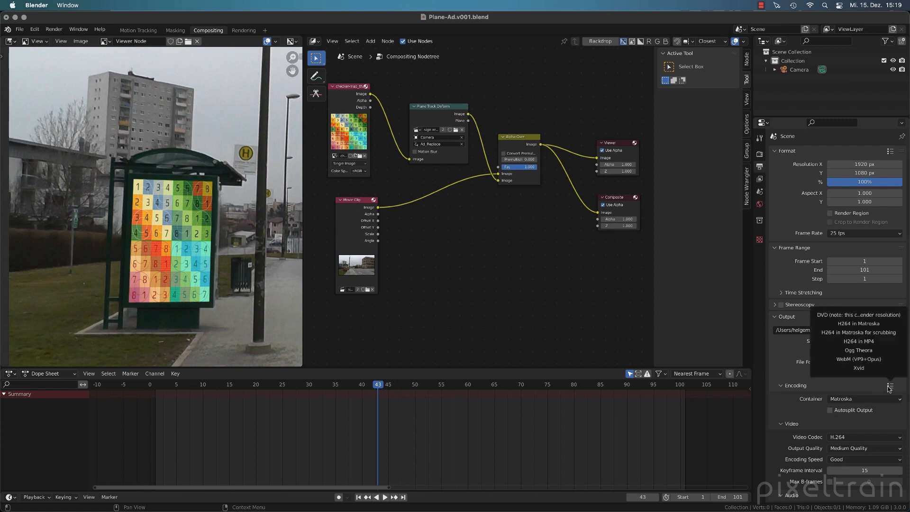
left_click(862, 342)
key("super+s")
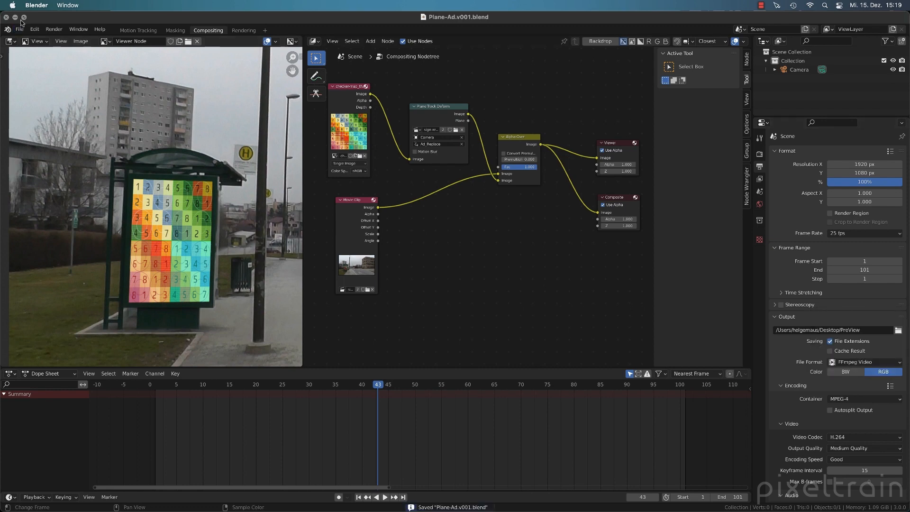
Step: Render the full animation and dismiss the render window once it is done
left_click(60, 30)
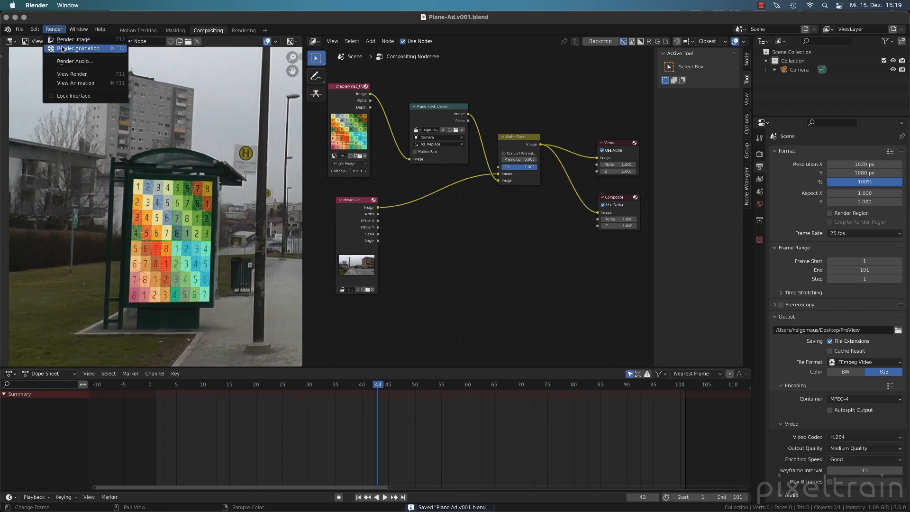
left_click(63, 48)
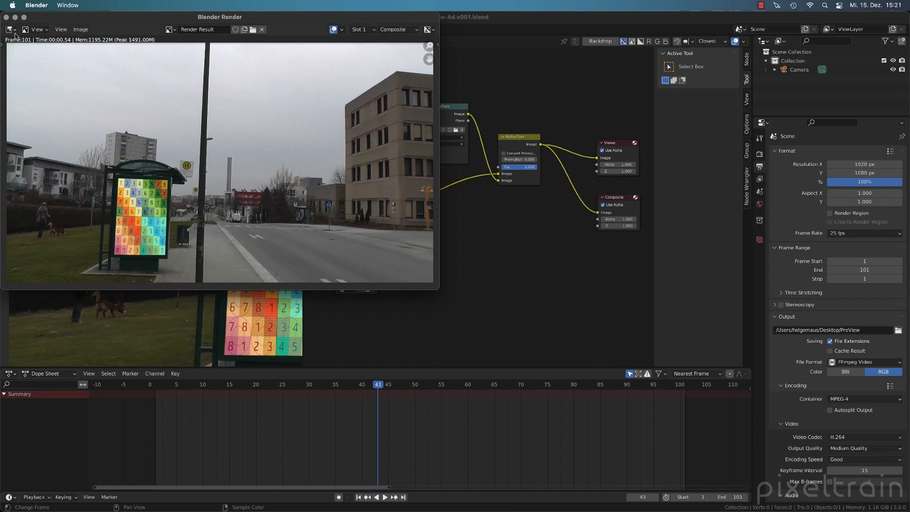
left_click(15, 18)
Step: Switch to Finder, hide the other applications and open PreView0001-0101.mp4 from the Desktop in QuickTime Player
key("super+Tab")
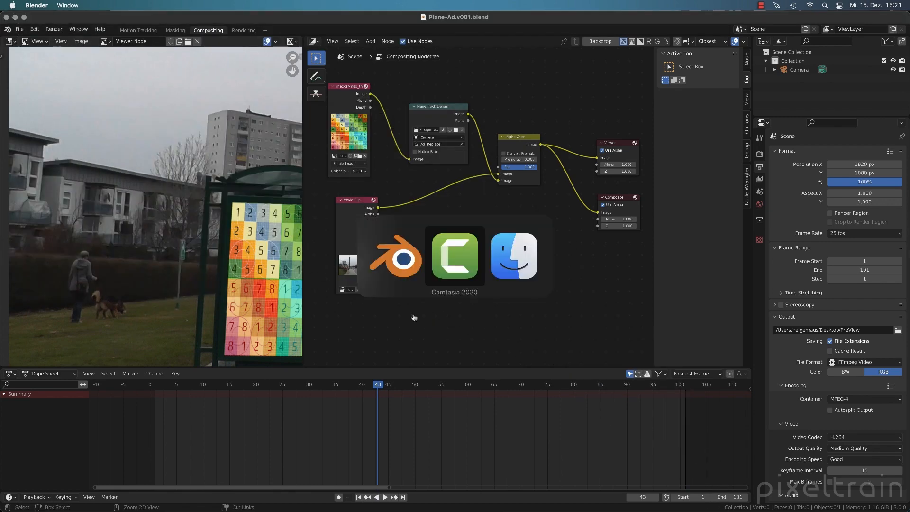
key("super+Tab")
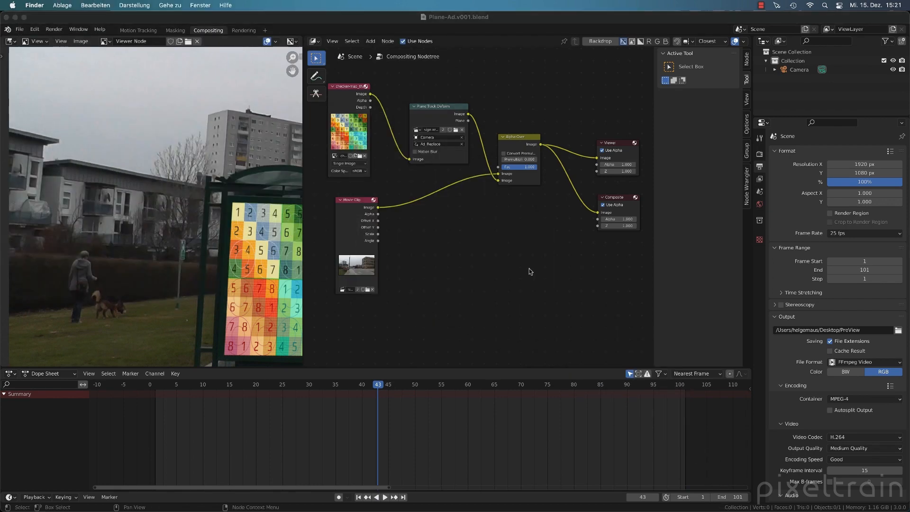
key("alt+super+h")
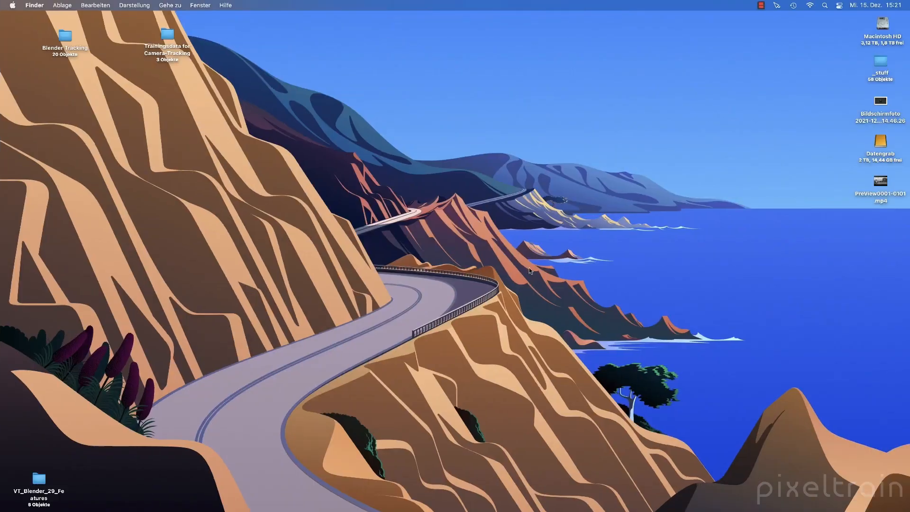
double_click(880, 182)
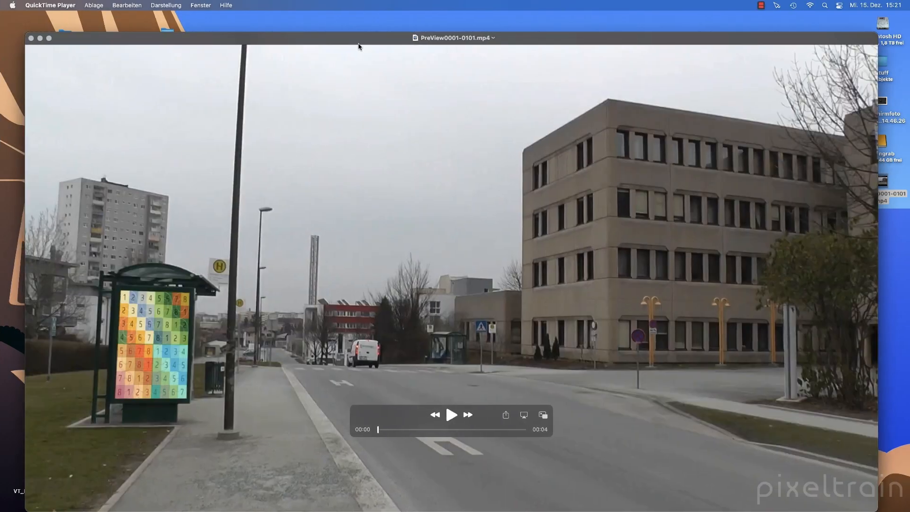
left_click_drag(358, 46, 353, 31)
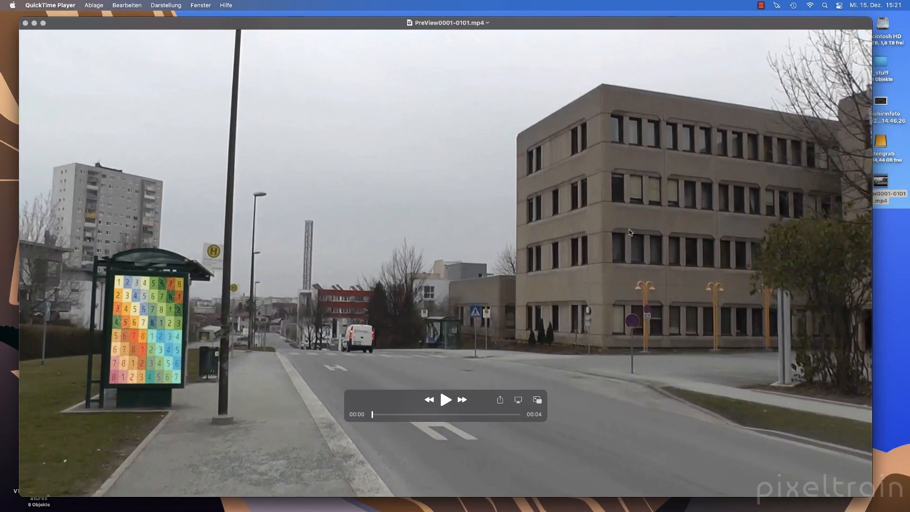
Step: Play the rendered preview and scrub through it to check how the checker map follows the bus-stop sign
left_click(446, 399)
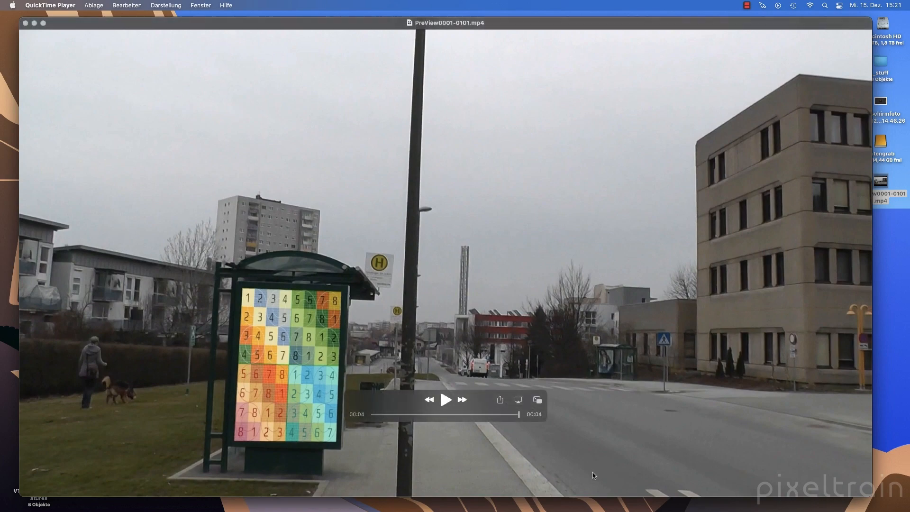
left_click_drag(470, 415, 365, 415)
key("space")
left_click_drag(391, 415, 482, 412)
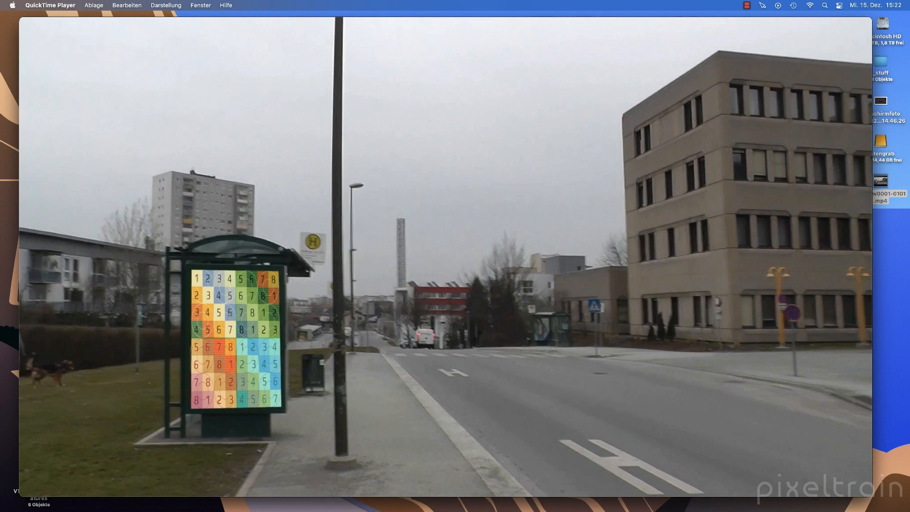
mouse_move(222, 333)
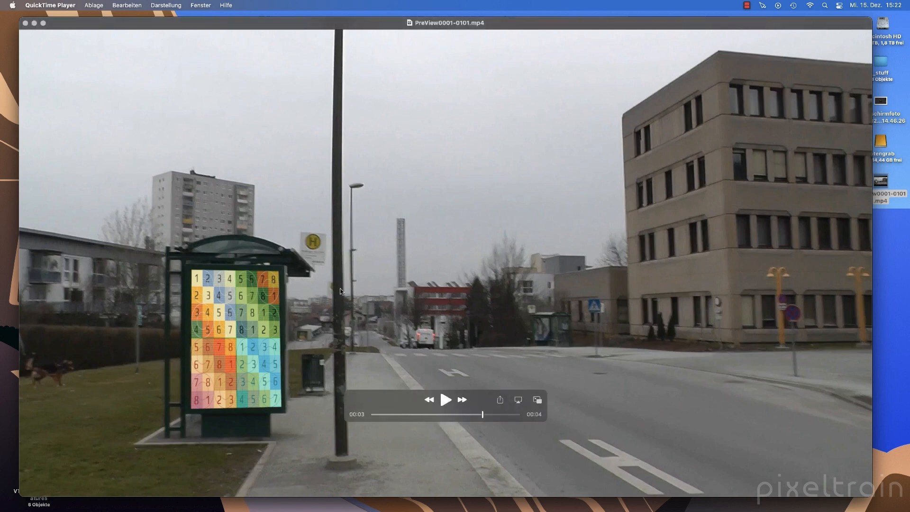
Step: Return to Blender, move the checker map Image node up slightly and replace its image with Insert Animal-friendly.png
key("super+Tab")
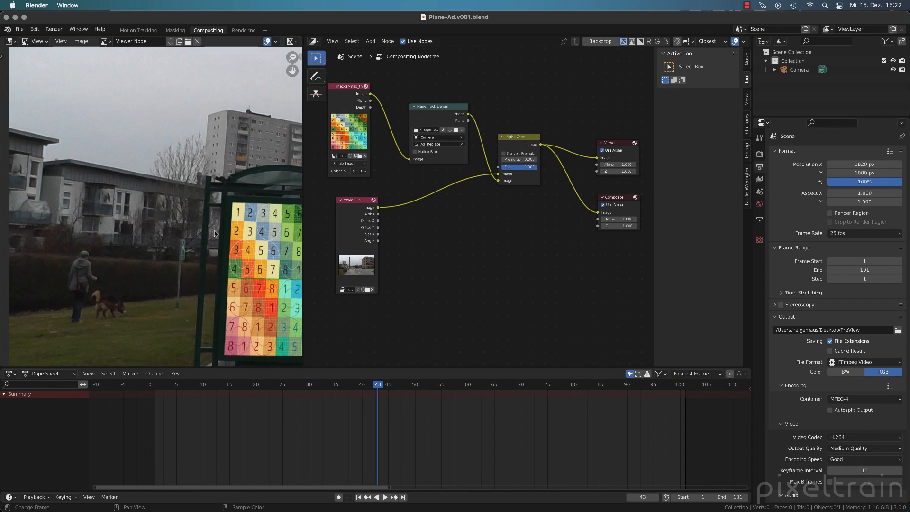
scroll(223, 238, "down", 3)
middle_click_drag(223, 238, 139, 234)
middle_click_drag(407, 283, 436, 306)
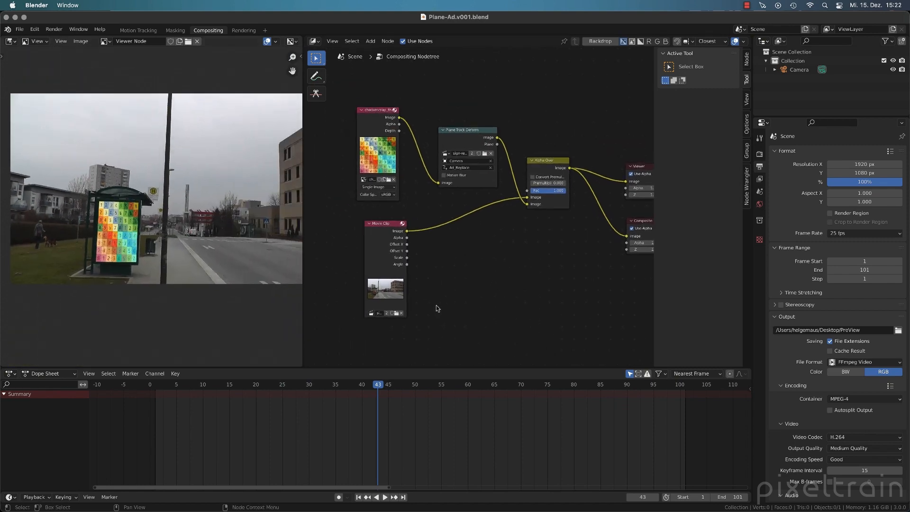
left_click_drag(398, 133, 401, 117)
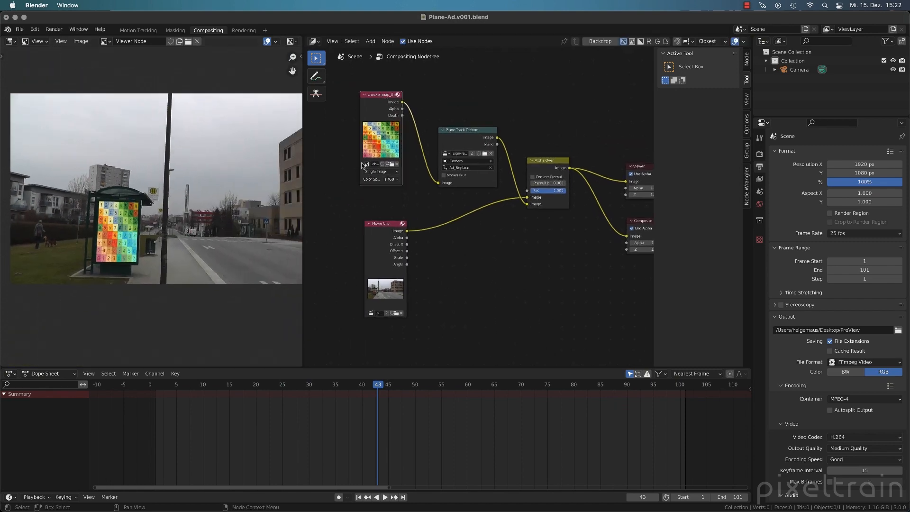
left_click(391, 164)
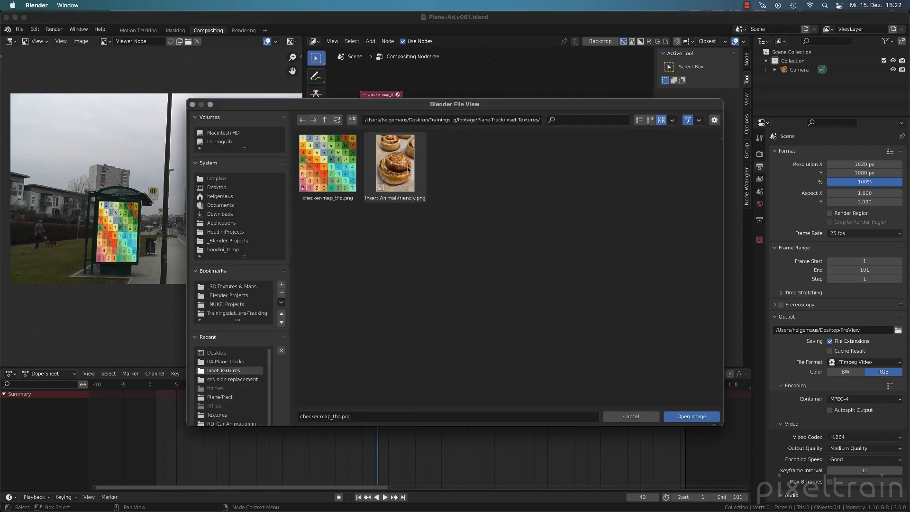
left_click(406, 171)
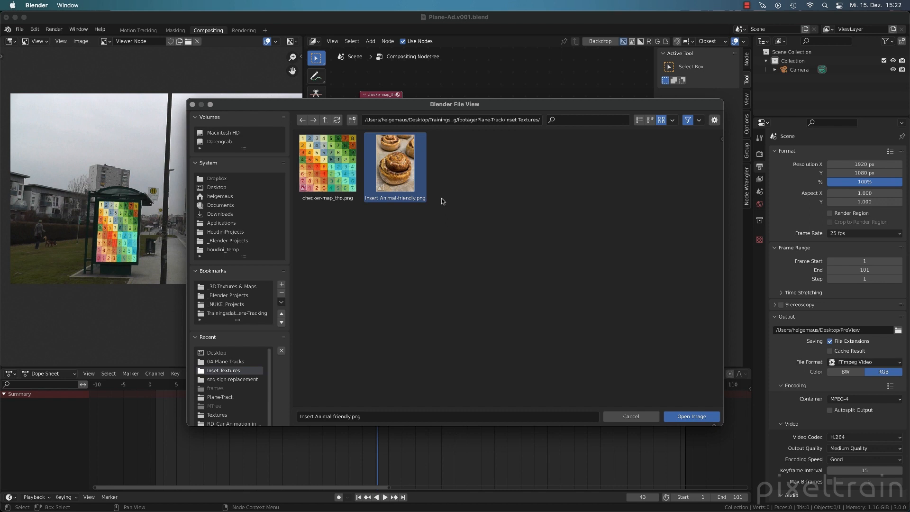
left_click(691, 416)
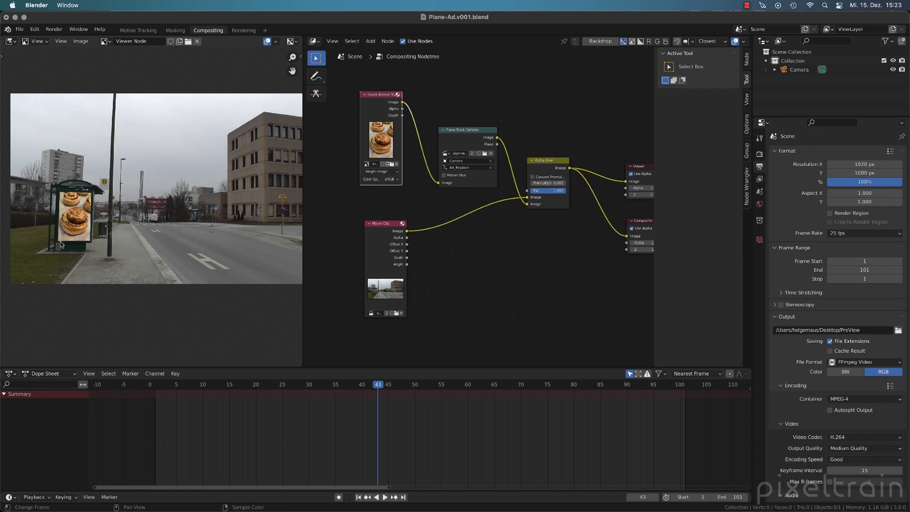
Step: Raise the Plane Track Deform node slightly and inspect the inserted pastry image on the bus-stop sign up close
left_click(481, 131)
left_click_drag(481, 130, 481, 115)
scroll(91, 208, "up", 3)
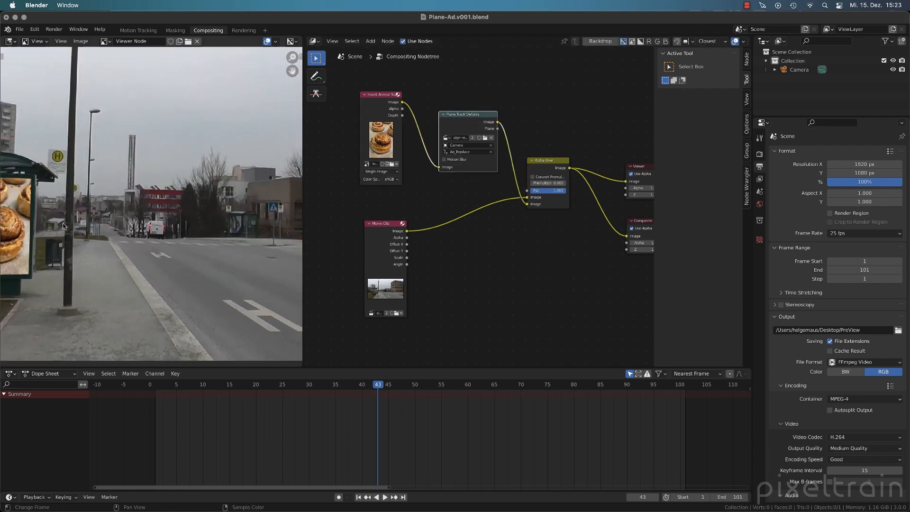
middle_click_drag(65, 226, 236, 212)
Step: Spread out the node tree, leaving room between the Image node, Plane Track Deform and Alpha Over
left_click(540, 279)
scroll(540, 279, "down", 1)
scroll(540, 279, "down", 2)
middle_click_drag(540, 279, 472, 287)
left_click_drag(379, 124, 609, 282)
key("g")
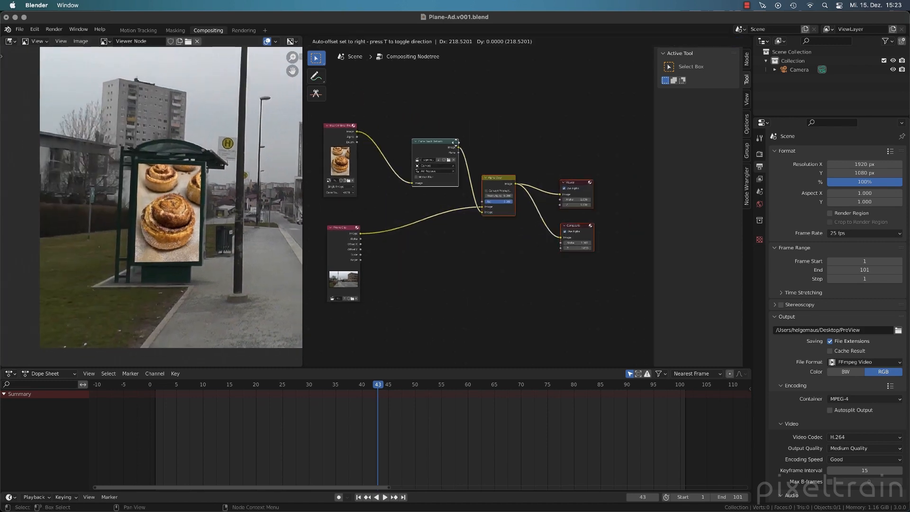
left_click(546, 149)
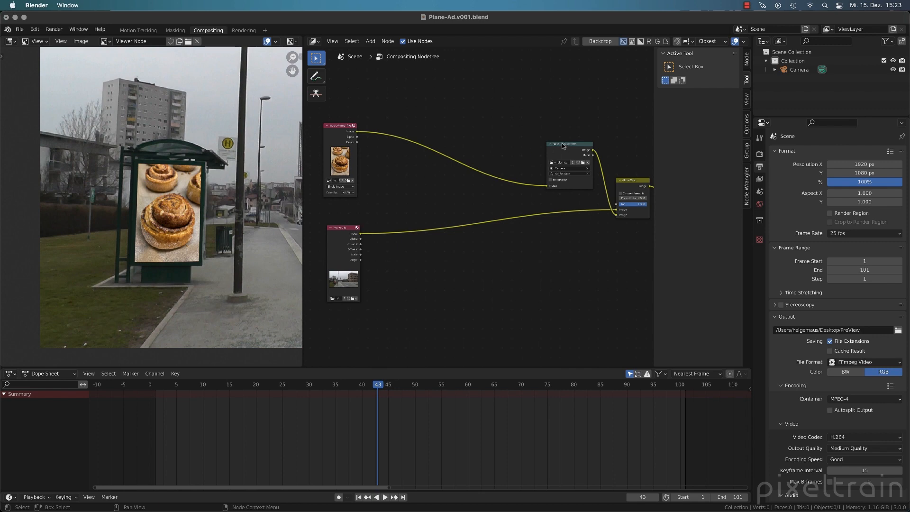
left_click_drag(564, 146, 490, 111)
left_click(436, 189)
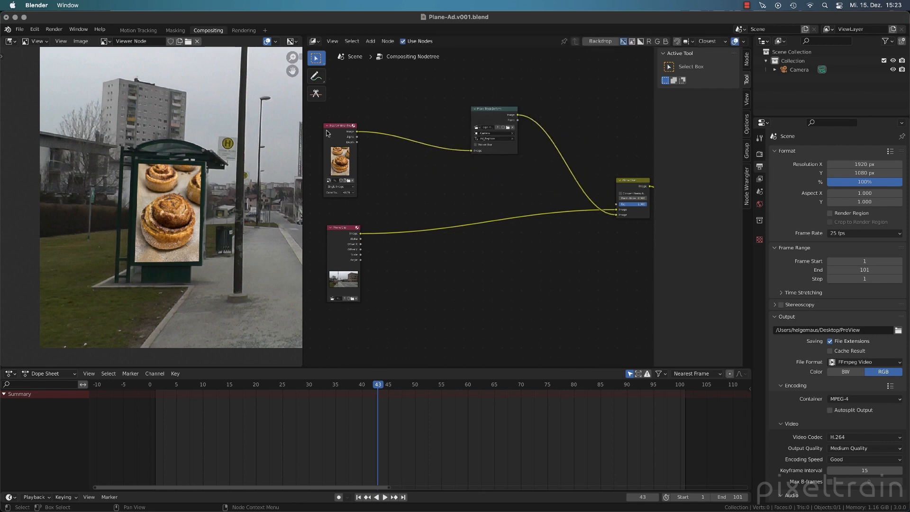
Step: Insert an Exposure node between the Image and Plane Track Deform nodes and lower its exposure to about -2.12
key("shift+a")
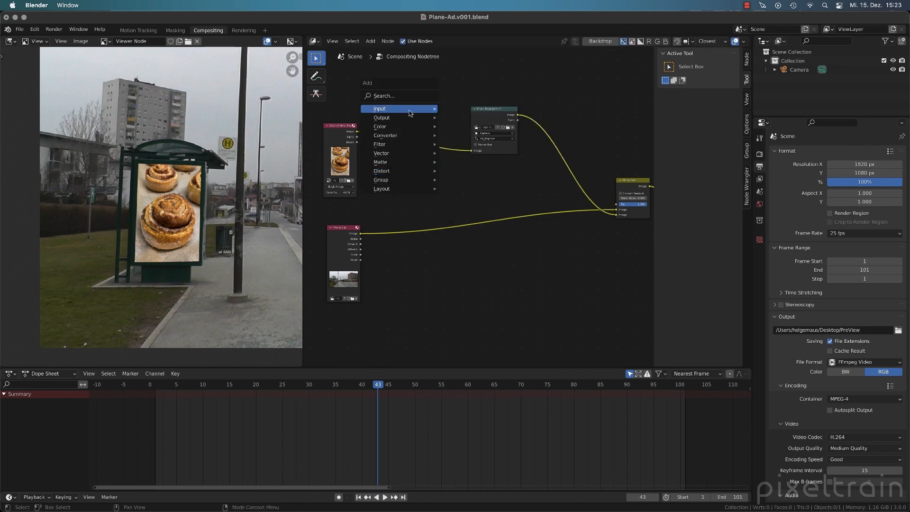
mouse_move(397, 127)
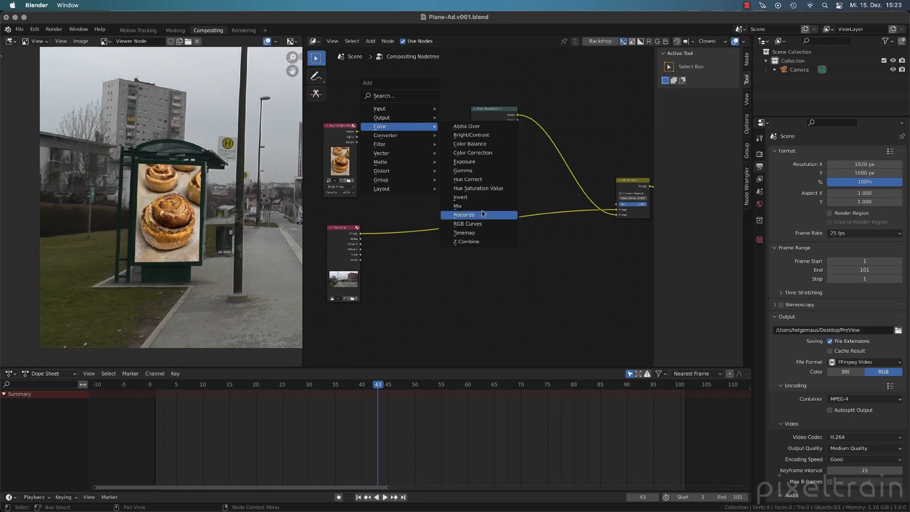
left_click(483, 162)
left_click(391, 123)
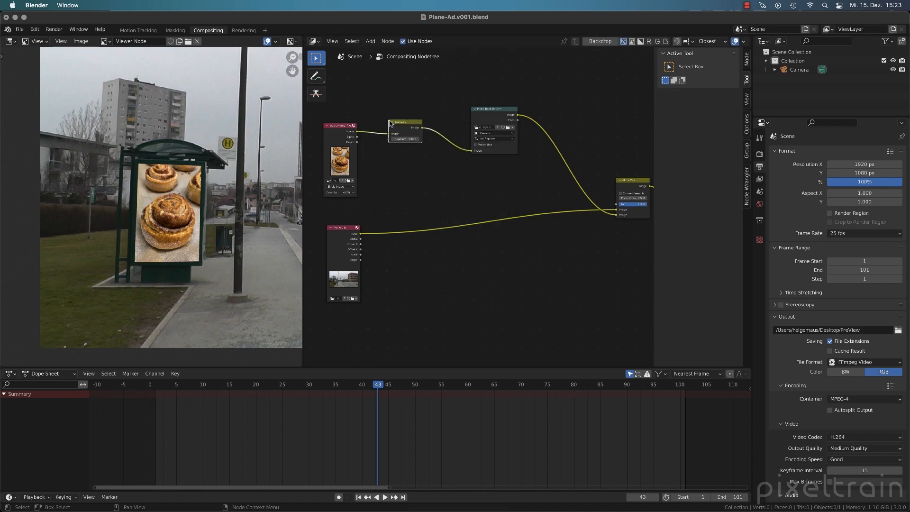
left_click_drag(405, 139, 387, 140)
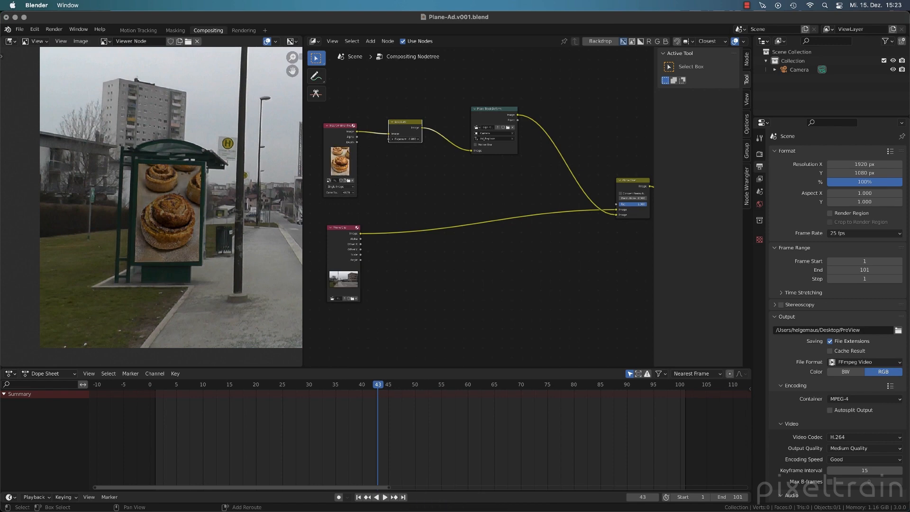
left_click_drag(405, 139, 393, 139)
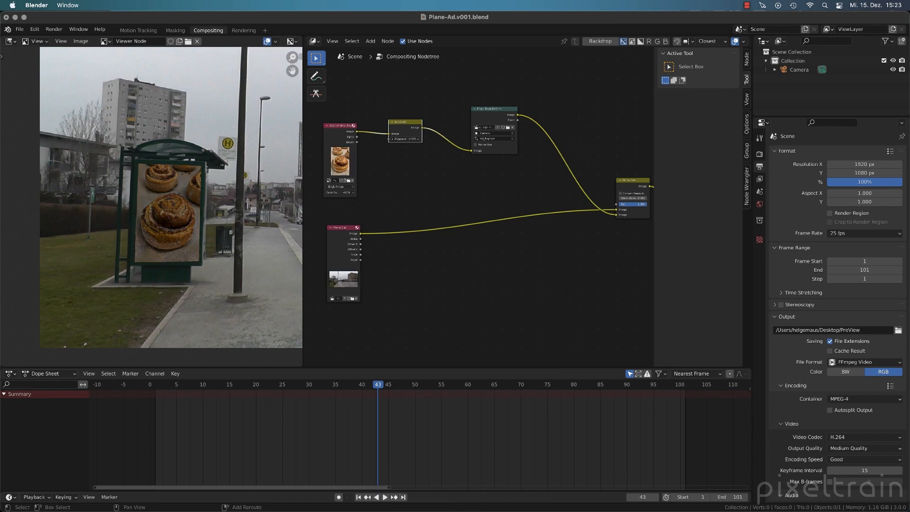
Step: Move Plane Track Deform a little closer to the Exposure node and scrub to frame 54 to check the darkened advertisement
scroll(113, 280, "up", 2)
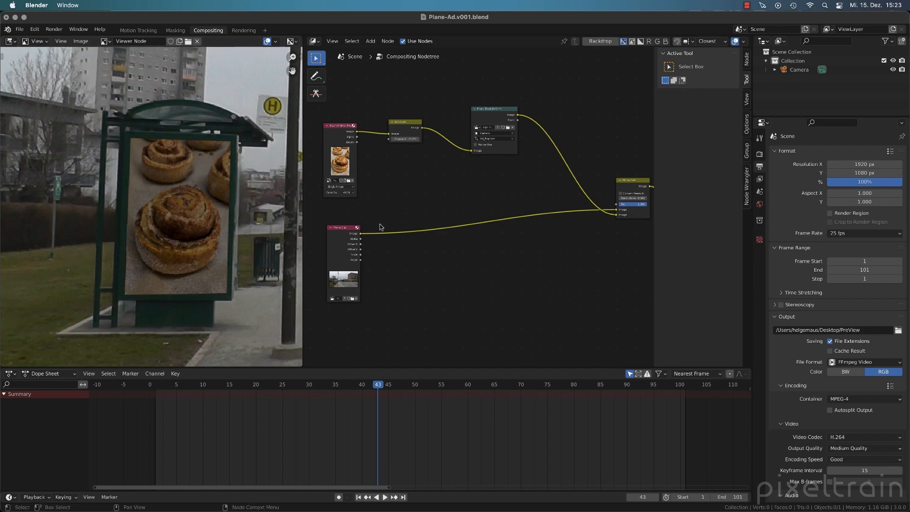
middle_click_drag(415, 193, 409, 218)
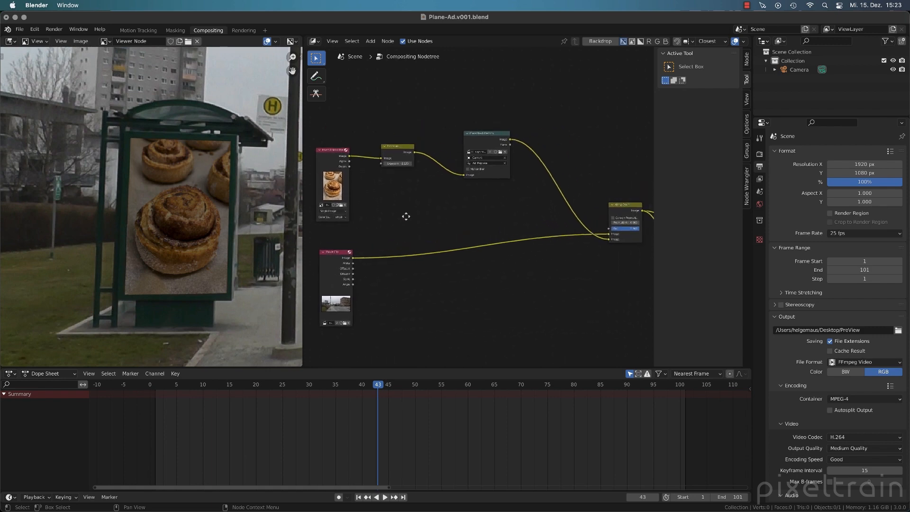
scroll(501, 209, "up", 1)
middle_click_drag(501, 209, 511, 271)
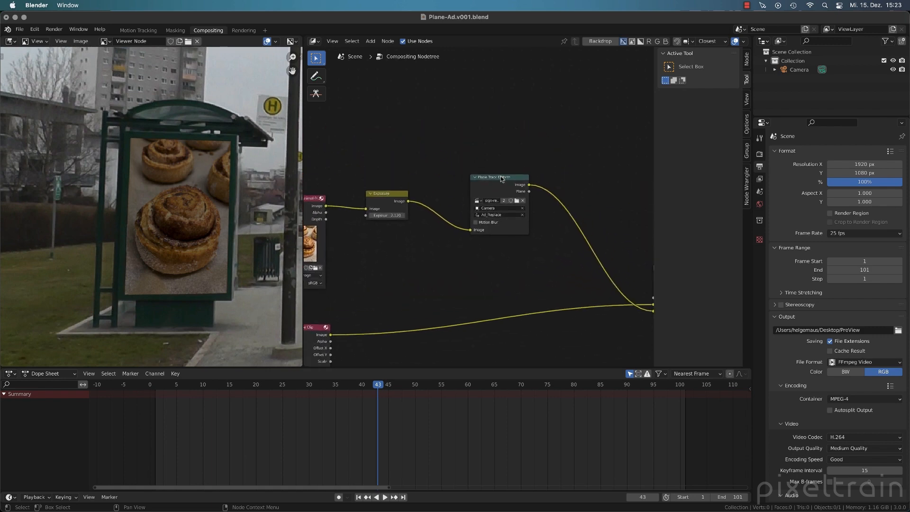
left_click_drag(502, 178, 482, 175)
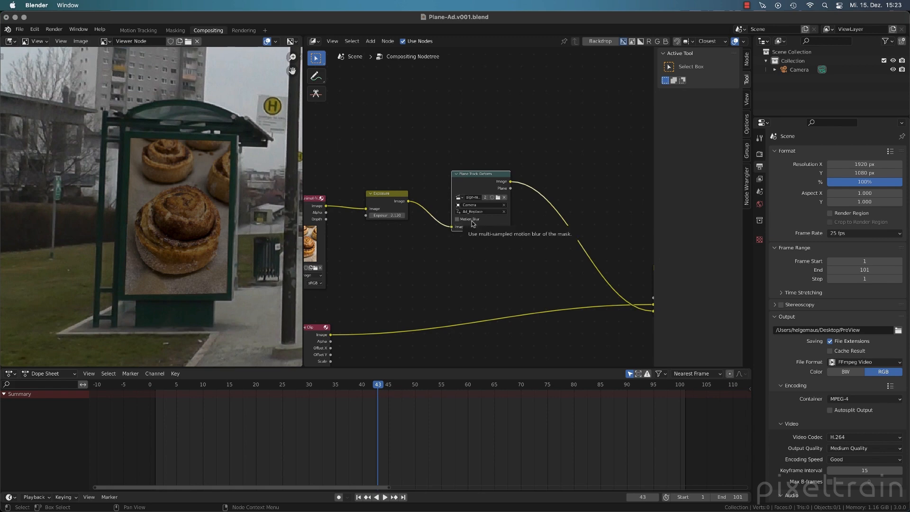
left_click_drag(314, 385, 436, 391)
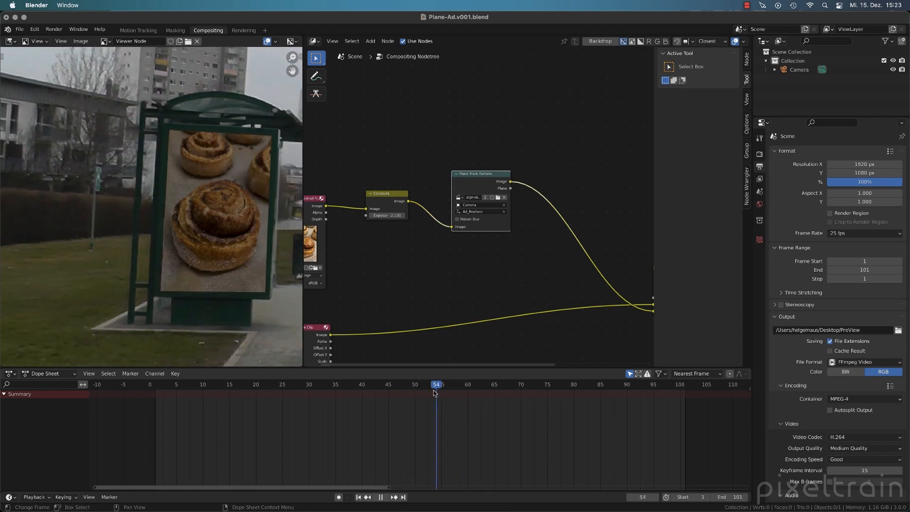
Step: Enlarge the image viewer around the bus-stop sign and scrub to frame 62 to check the advertisement against the footage
scroll(205, 265, "down", 4)
middle_click_drag(204, 266, 147, 287)
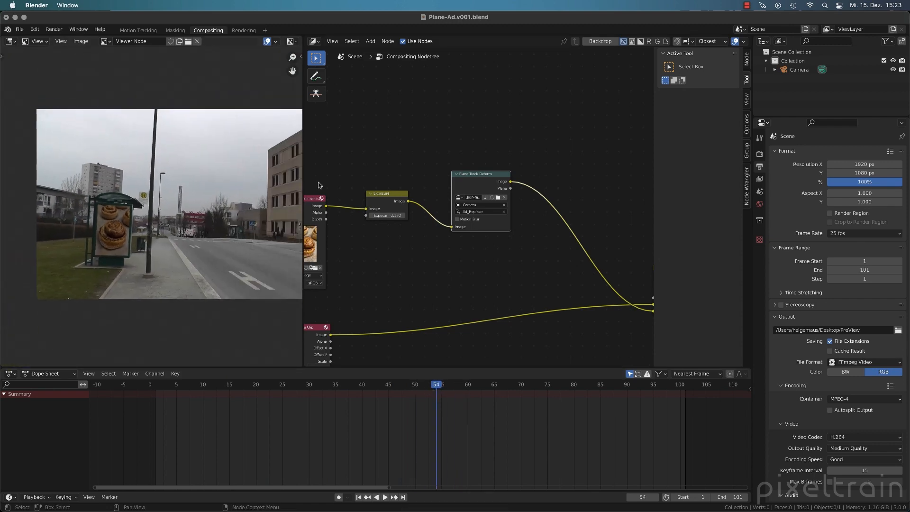
left_click_drag(303, 179, 548, 193)
middle_click_drag(302, 206, 402, 118)
scroll(278, 209, "up", 5)
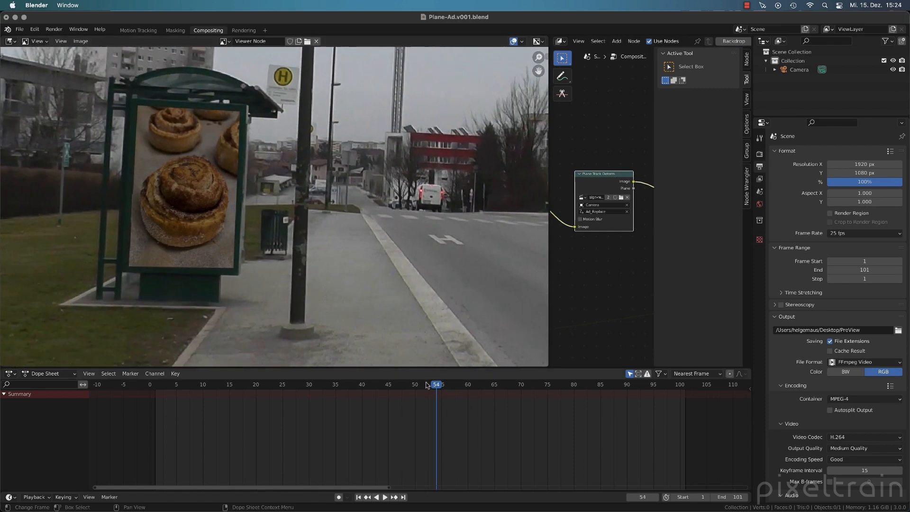
left_click_drag(434, 384, 478, 389)
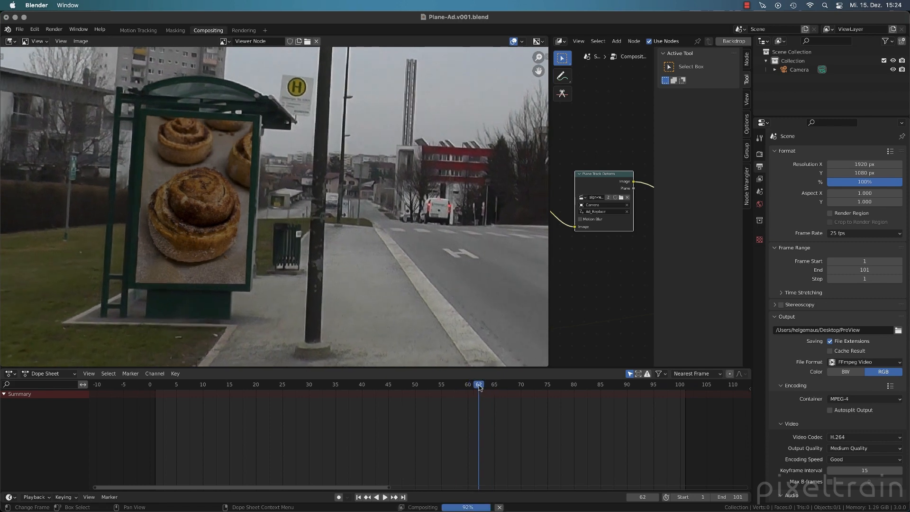
Step: Enable Motion Blur on the Plane Track Deform node, narrow the image viewer again and inspect the pastry advertisement up close
left_click(581, 219)
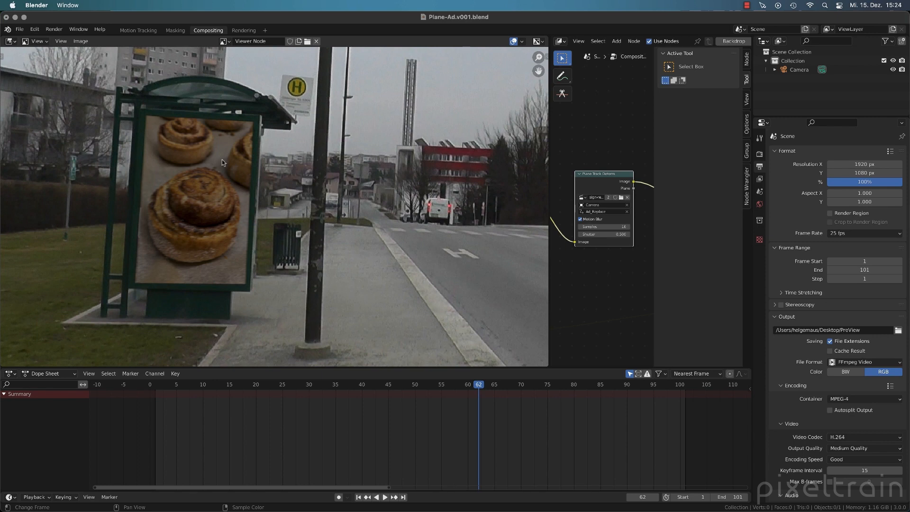
left_click_drag(549, 290, 411, 291)
scroll(136, 258, "down", 1)
middle_click_drag(136, 258, 112, 249)
scroll(143, 242, "up", 3)
middle_click_drag(169, 247, 252, 329)
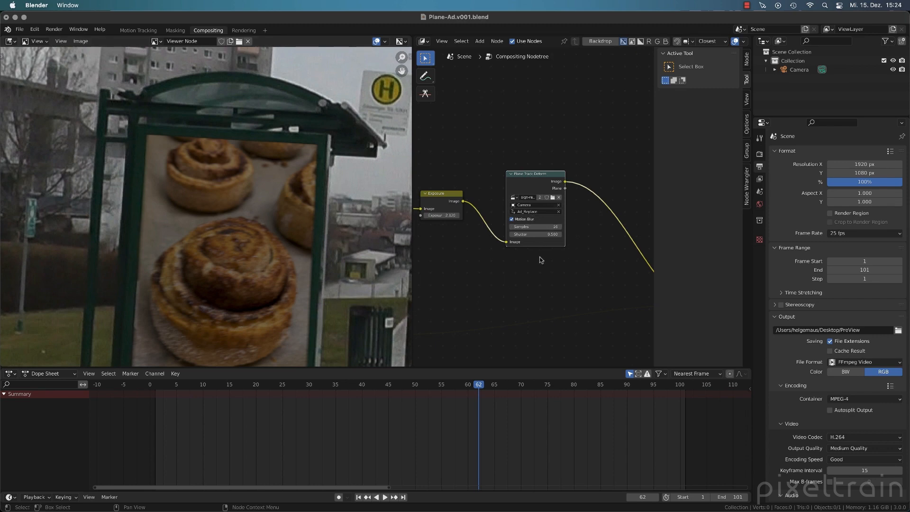
Step: Try a motion blur shutter of 0.75 on the Plane Track Deform node
scroll(542, 265, "up", 1)
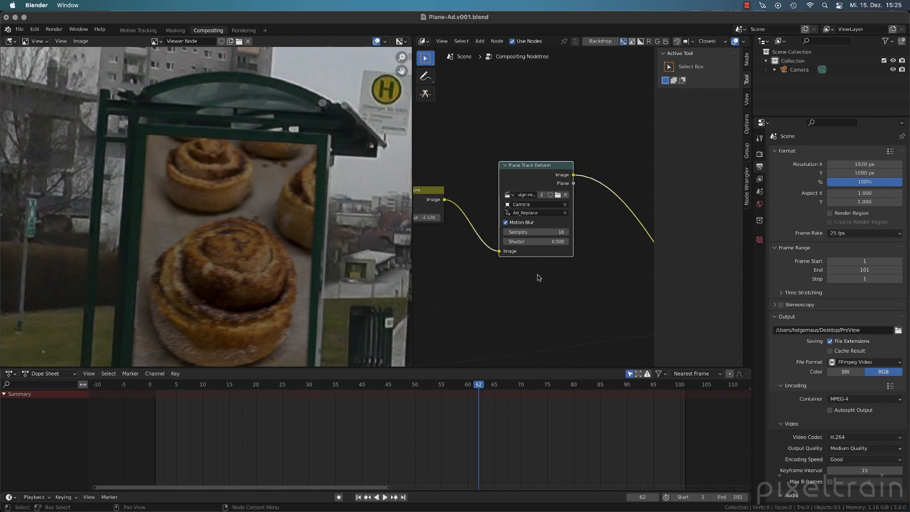
double_click(545, 242)
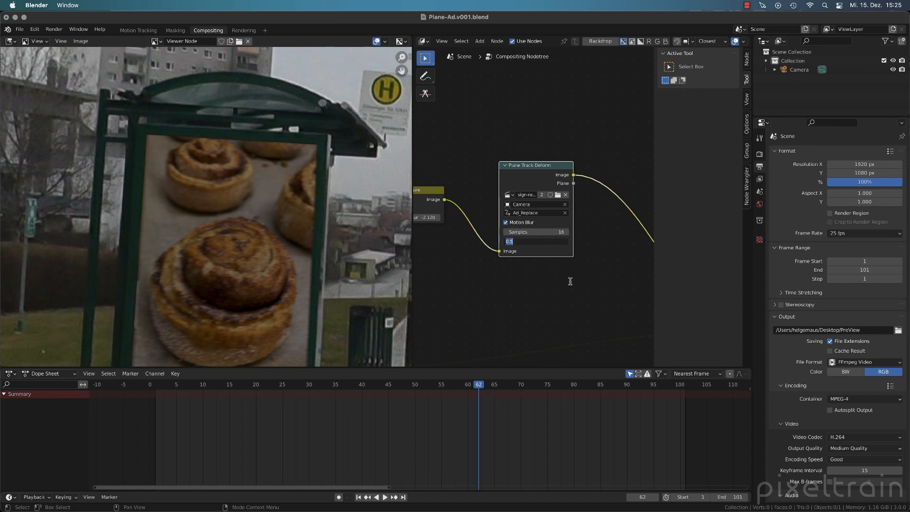
type(".75")
key("Return")
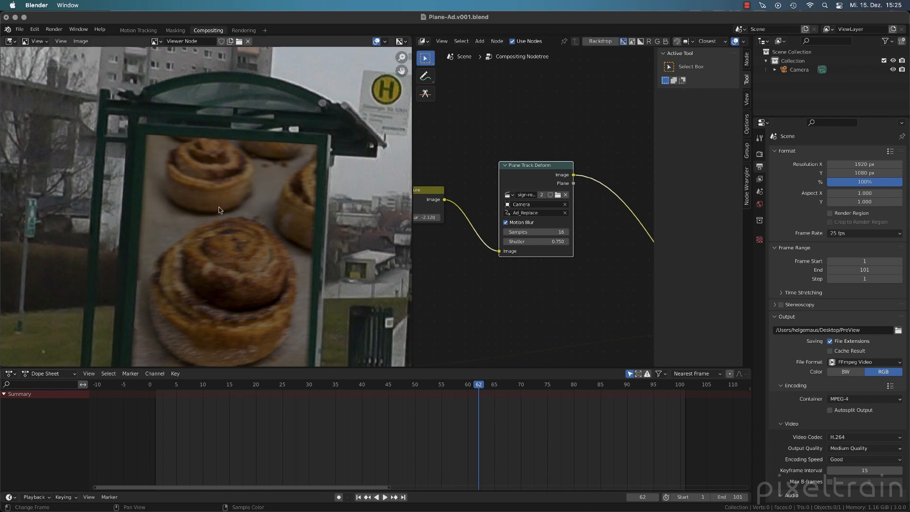
Step: Reduce the Plane Track Deform shutter to 0.25 and compare the advertisement's blur with the surrounding footage up close
double_click(538, 241)
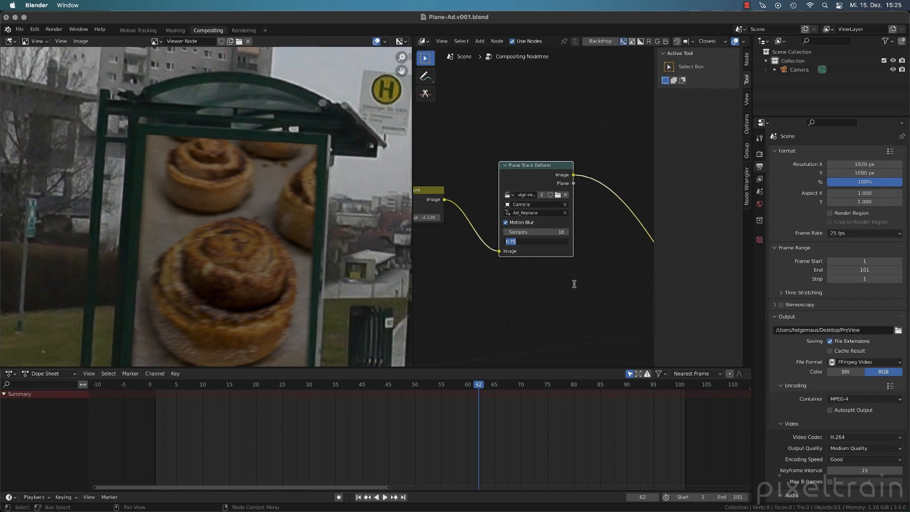
type(".25")
key("Return")
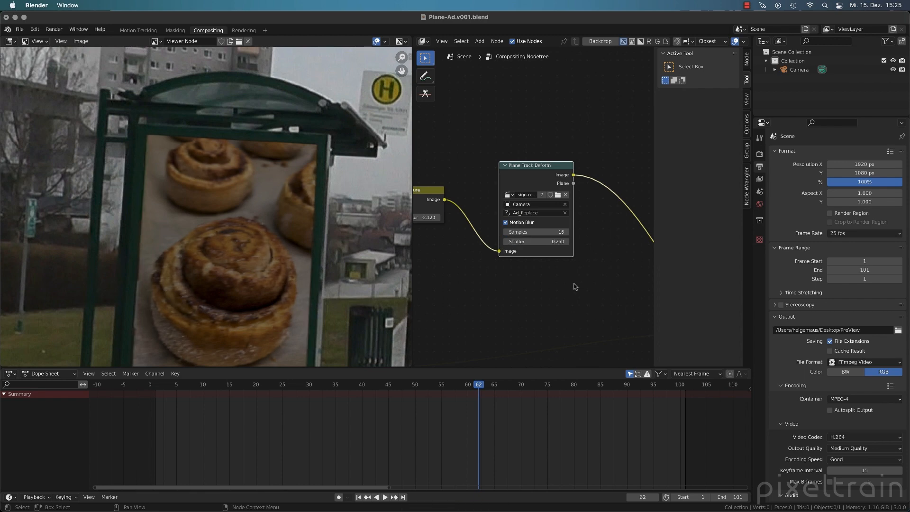
scroll(202, 303, "down", 5)
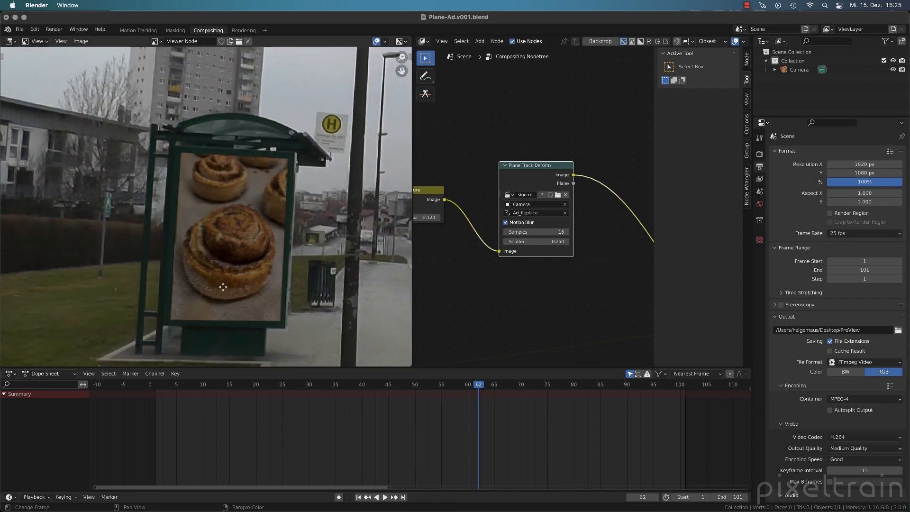
scroll(266, 283, "up", 4)
middle_click_drag(266, 283, 167, 284)
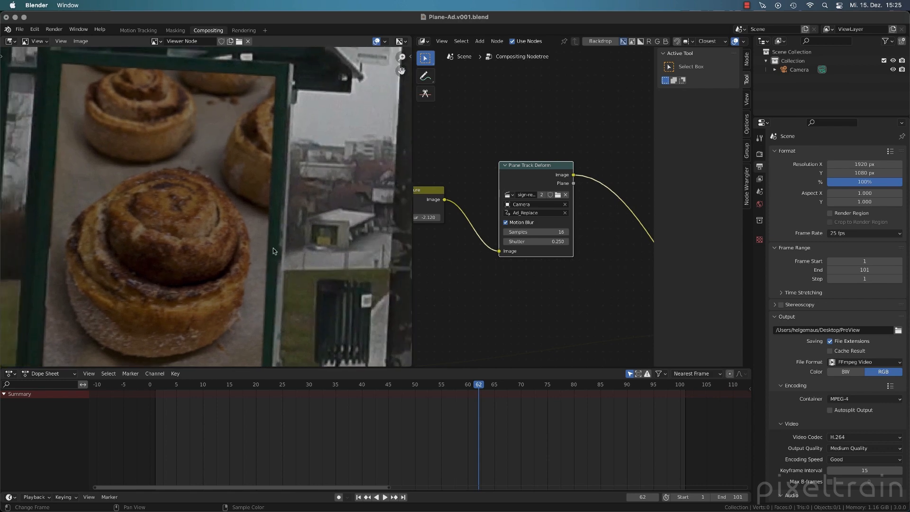
Step: Set the motion blur shutter of the Plane Track Deform node to 0.3
left_click(539, 242)
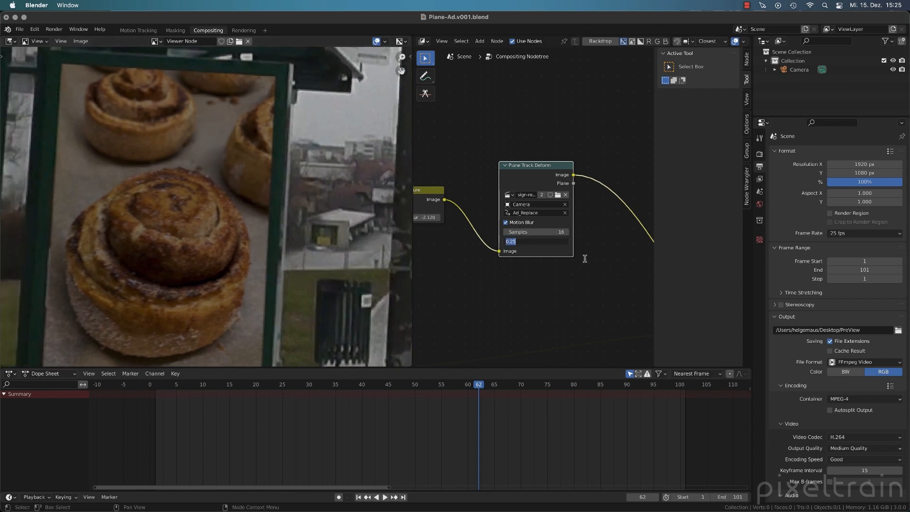
type("0.3")
key("Return")
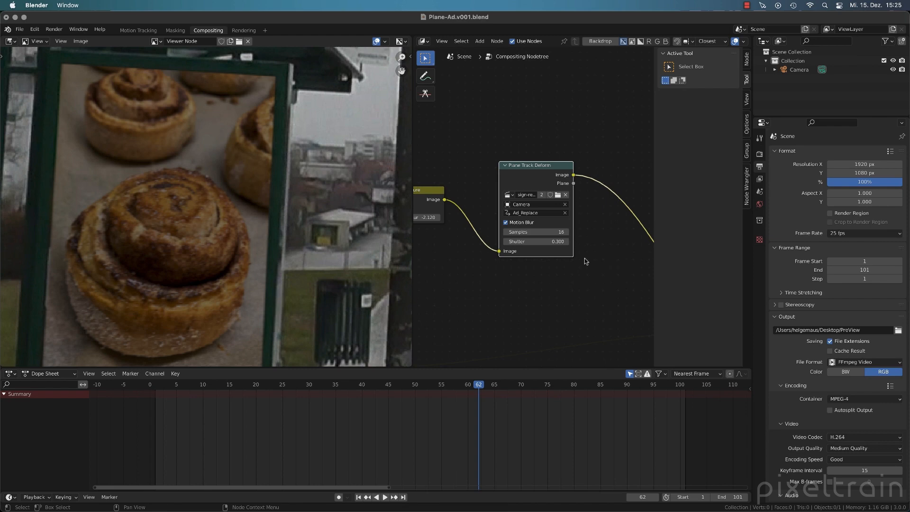
Step: Compare motion blur sample counts of 2 and 1 on the Plane Track Deform node, and restore 16 samples
left_click(555, 232)
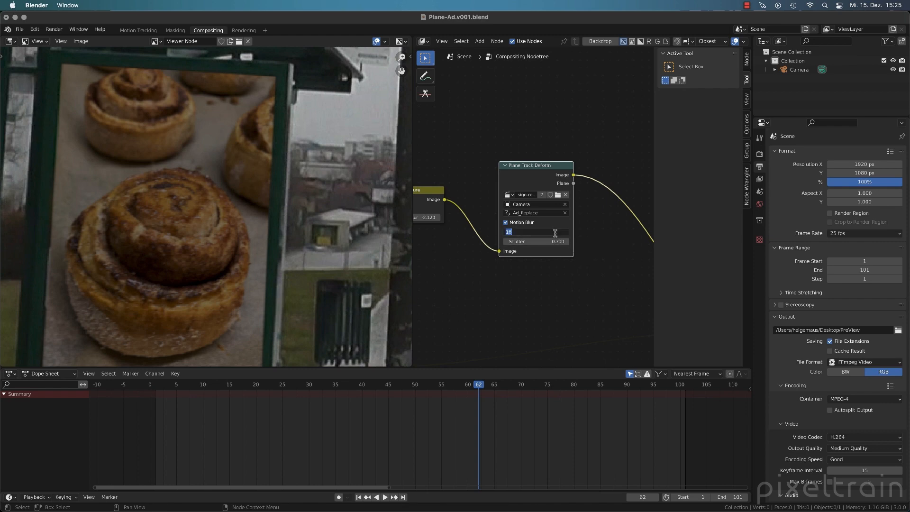
type("2")
key("Return")
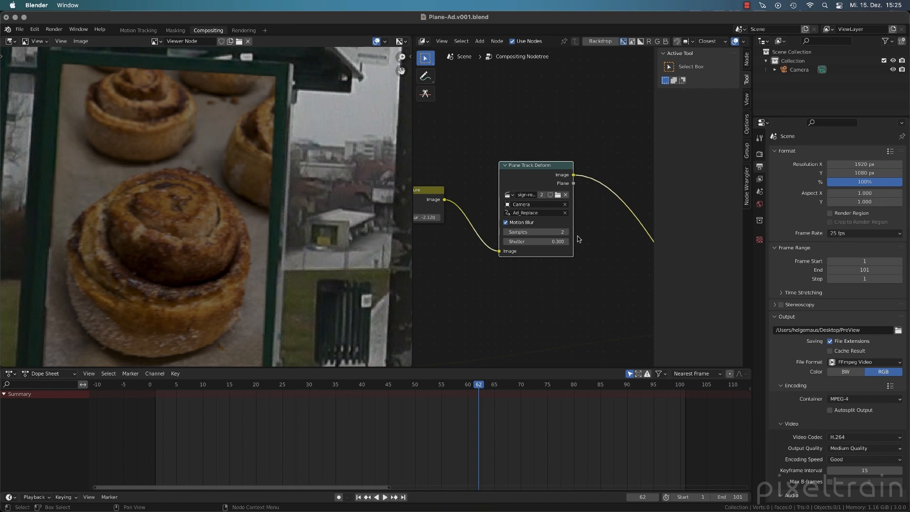
left_click(552, 233)
type("1")
key("Return")
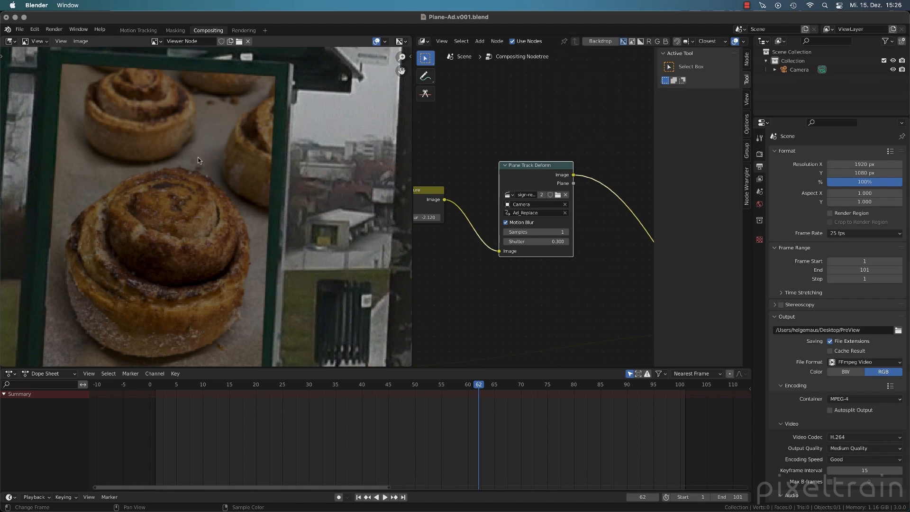
left_click(536, 230)
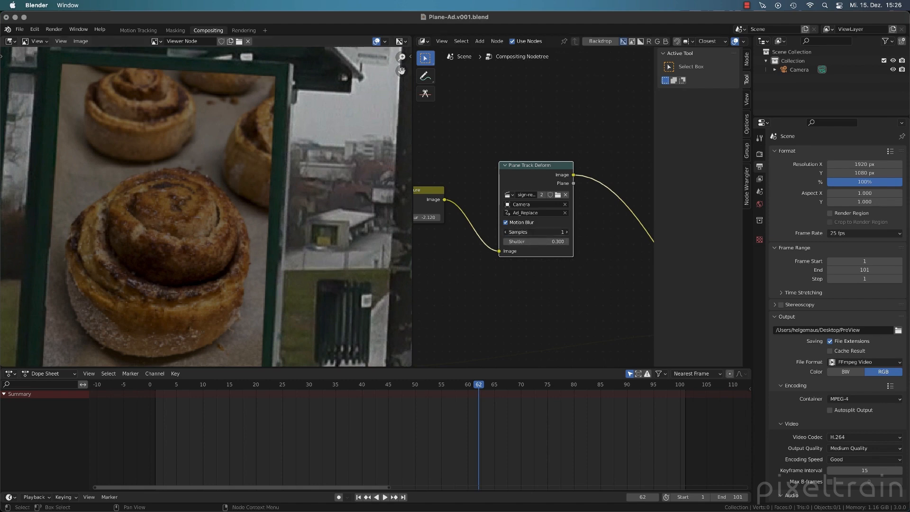
type("2")
key("Return")
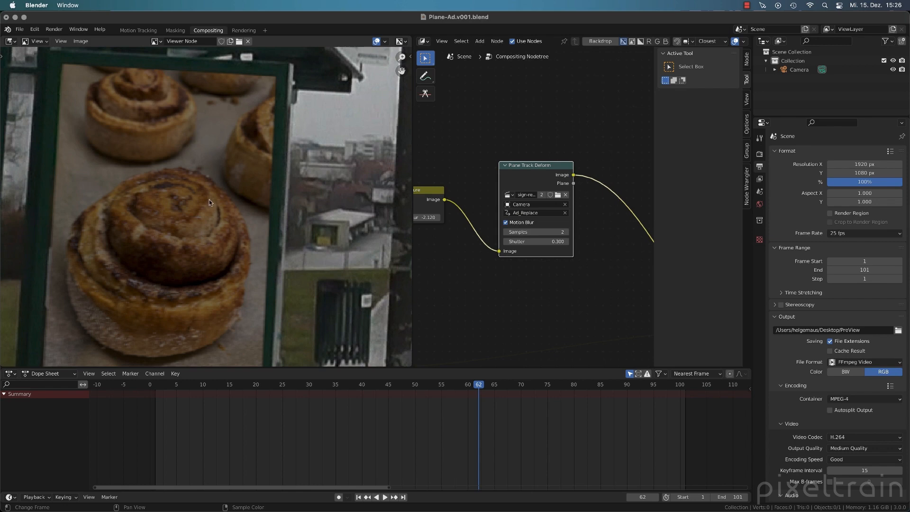
left_click(536, 232)
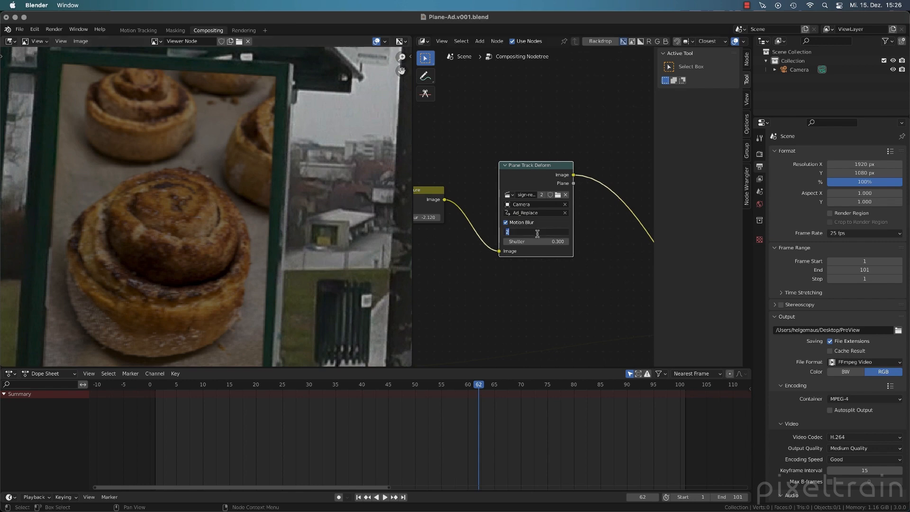
type("16")
key("Return")
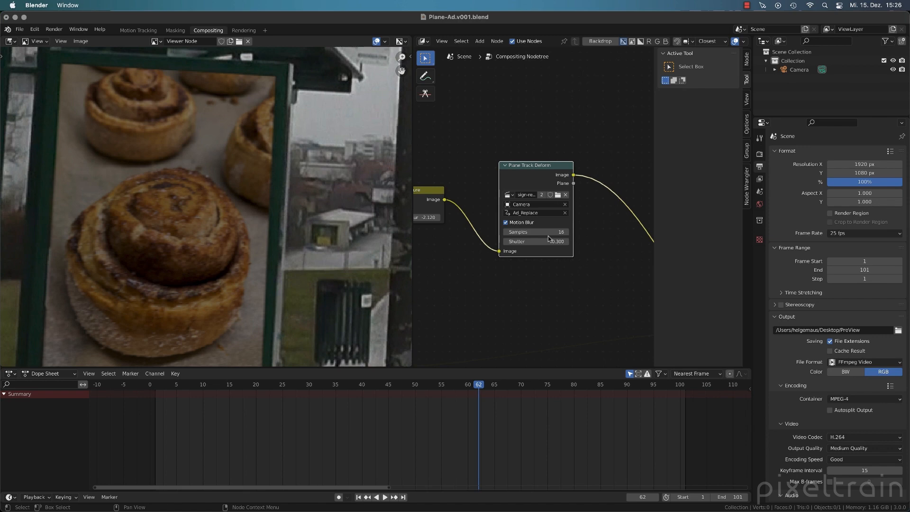
Step: Review the full composite at frame 62 and the node tree through to its output nodes
scroll(521, 250, "down", 2)
scroll(520, 248, "down", 7)
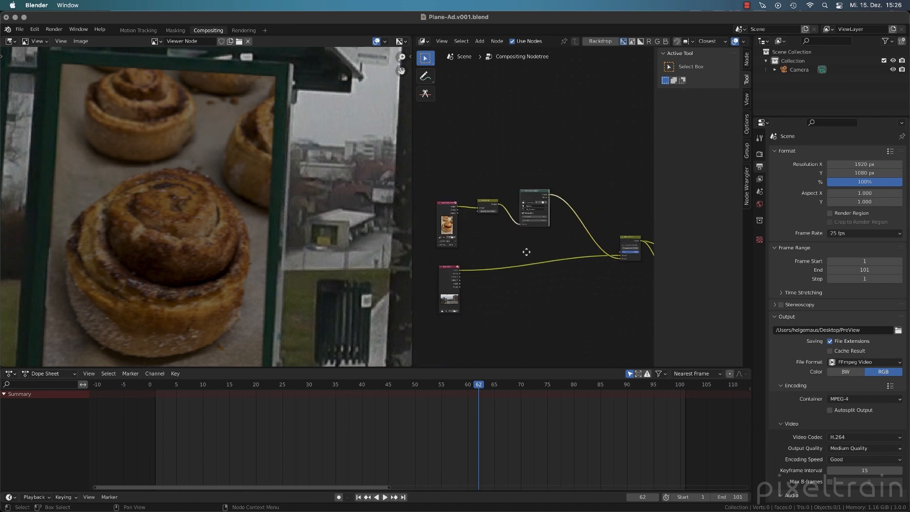
middle_click_drag(526, 251, 500, 232)
scroll(201, 217, "down", 5)
middle_click_drag(200, 218, 201, 205)
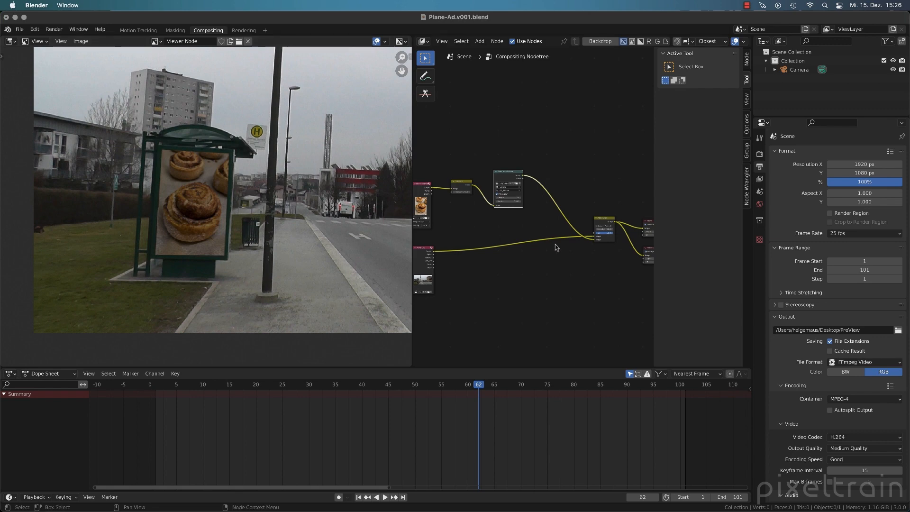
scroll(546, 261, "down", 2)
middle_click_drag(477, 261, 445, 250)
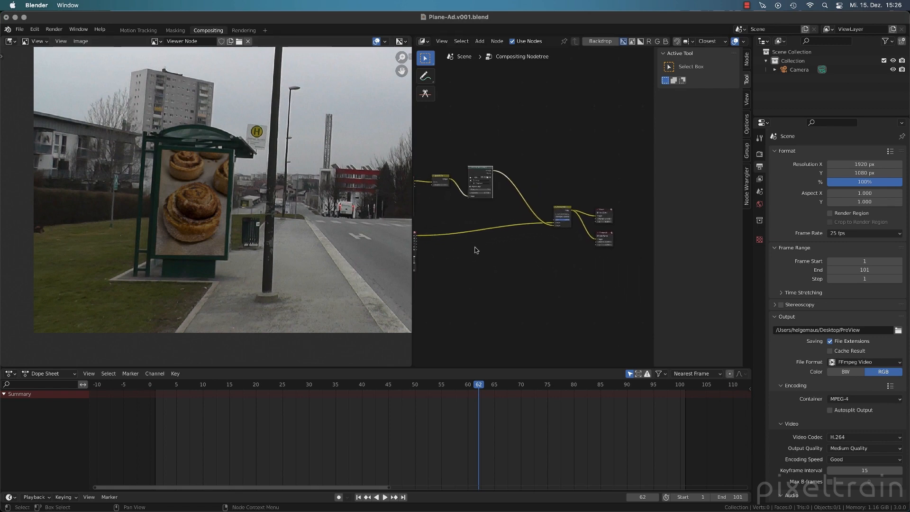